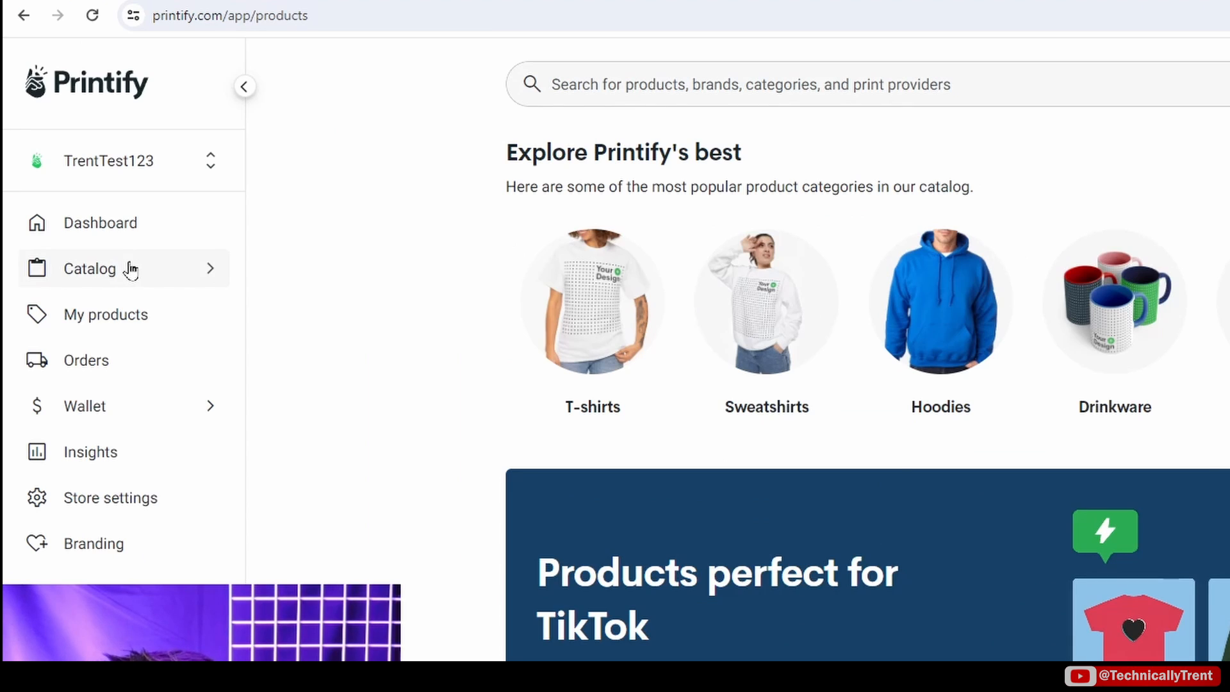
# Browse the Phone Cases category under the catalog's accessories and open the Tough Cases product.
pyautogui.moveTo(84, 209)
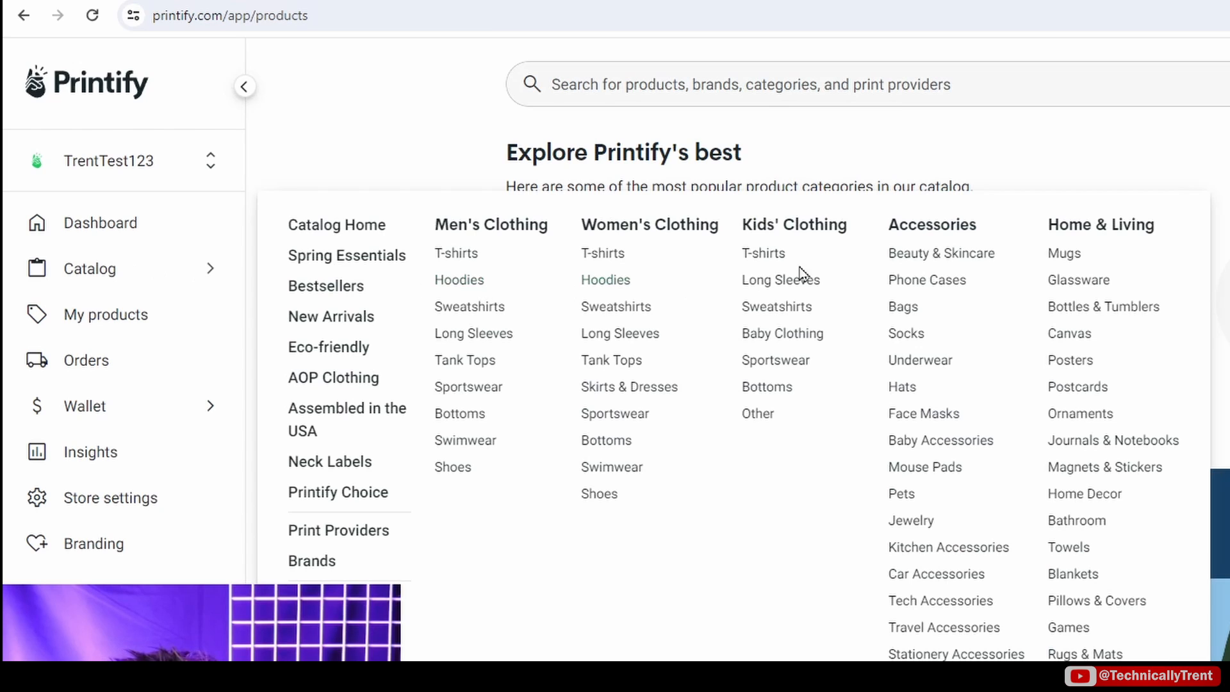
pyautogui.click(945, 282)
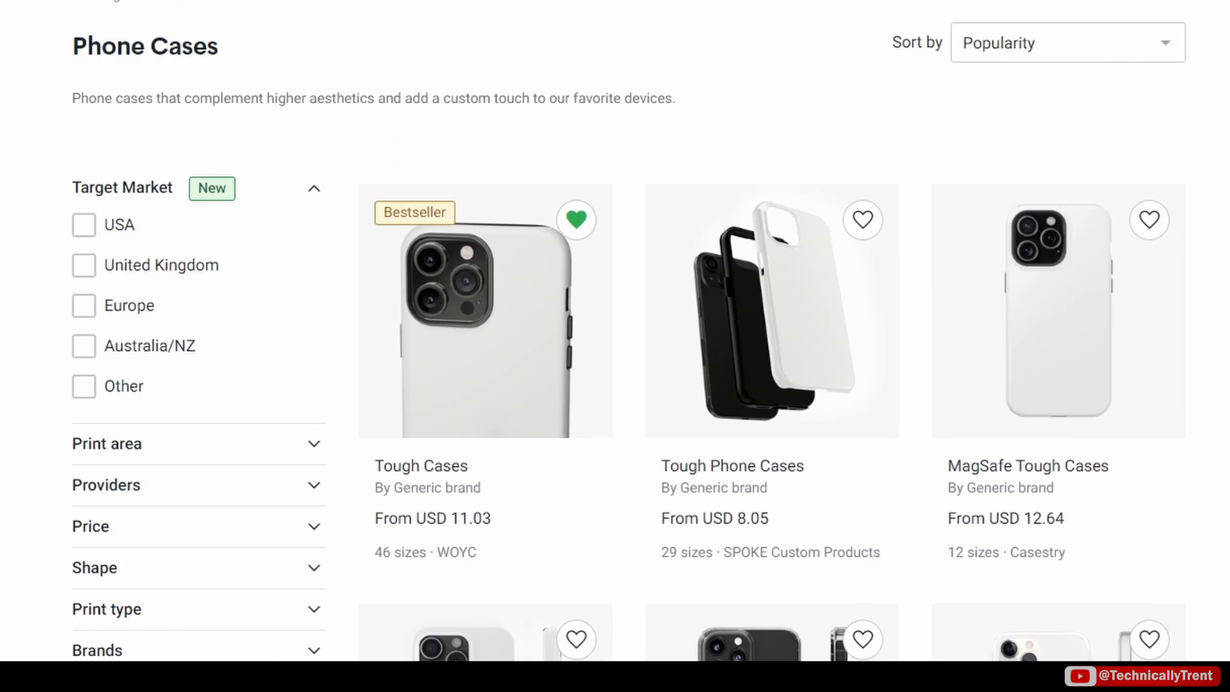
pyautogui.scroll(-3, 627, 346)
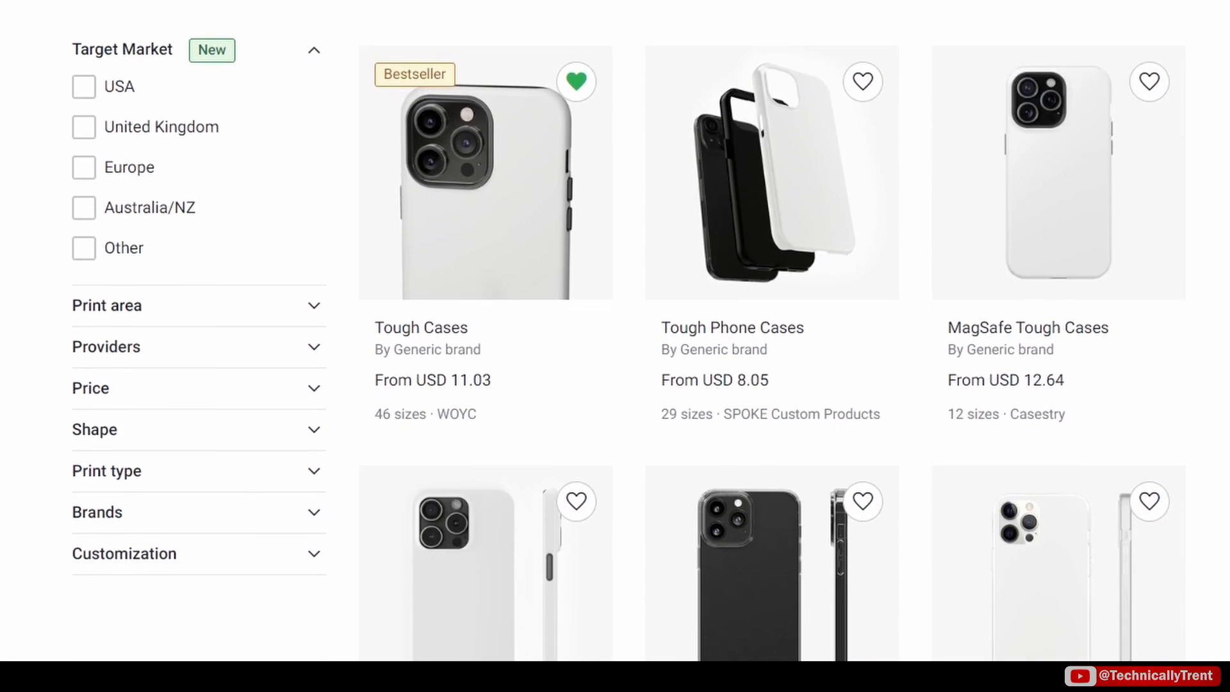
pyautogui.scroll(-3, 627, 346)
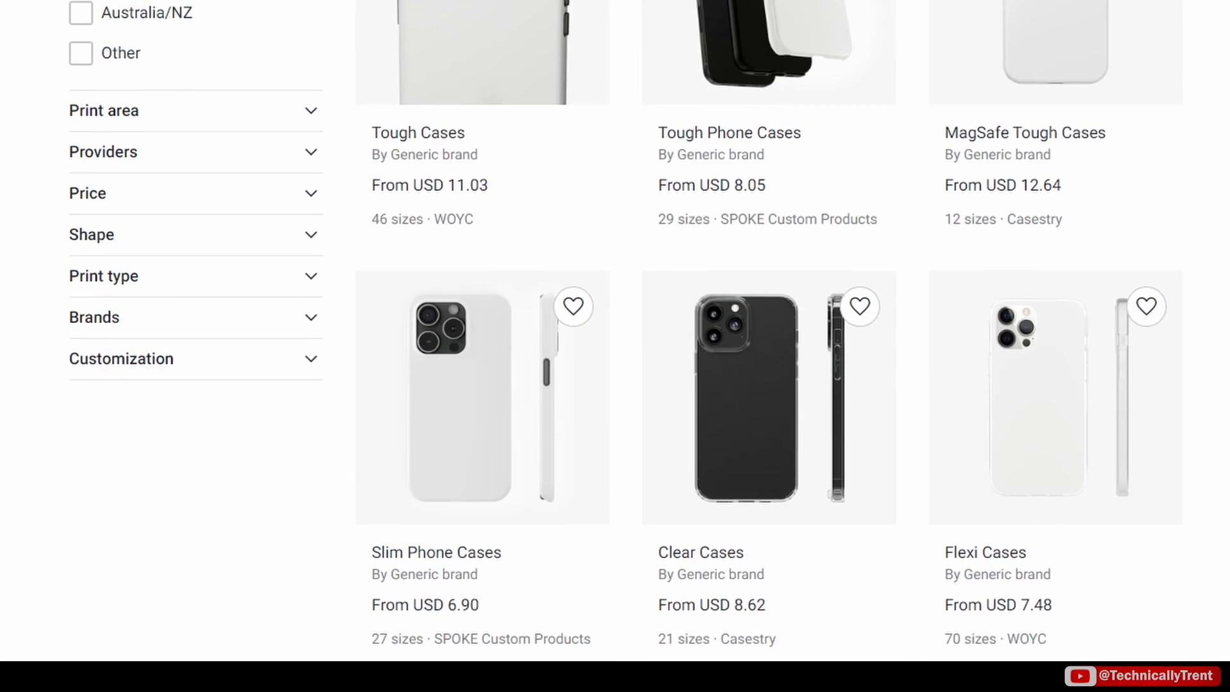
pyautogui.scroll(-3, 659, 181)
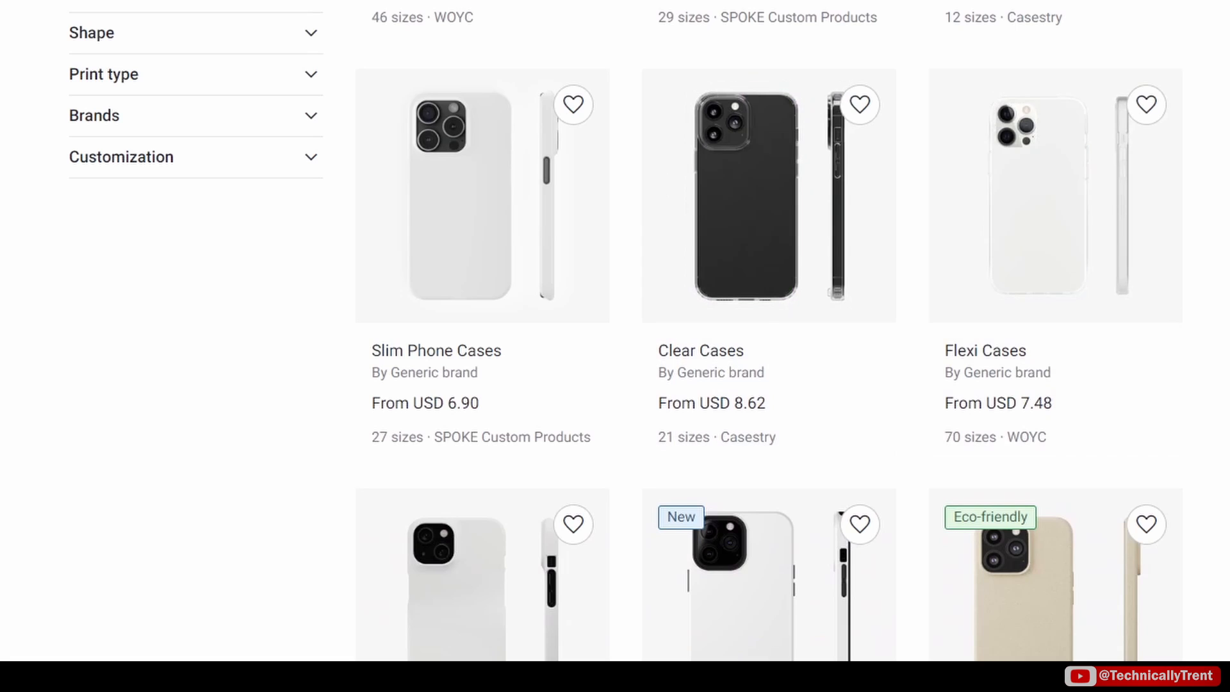
pyautogui.scroll(-12, 787, 160)
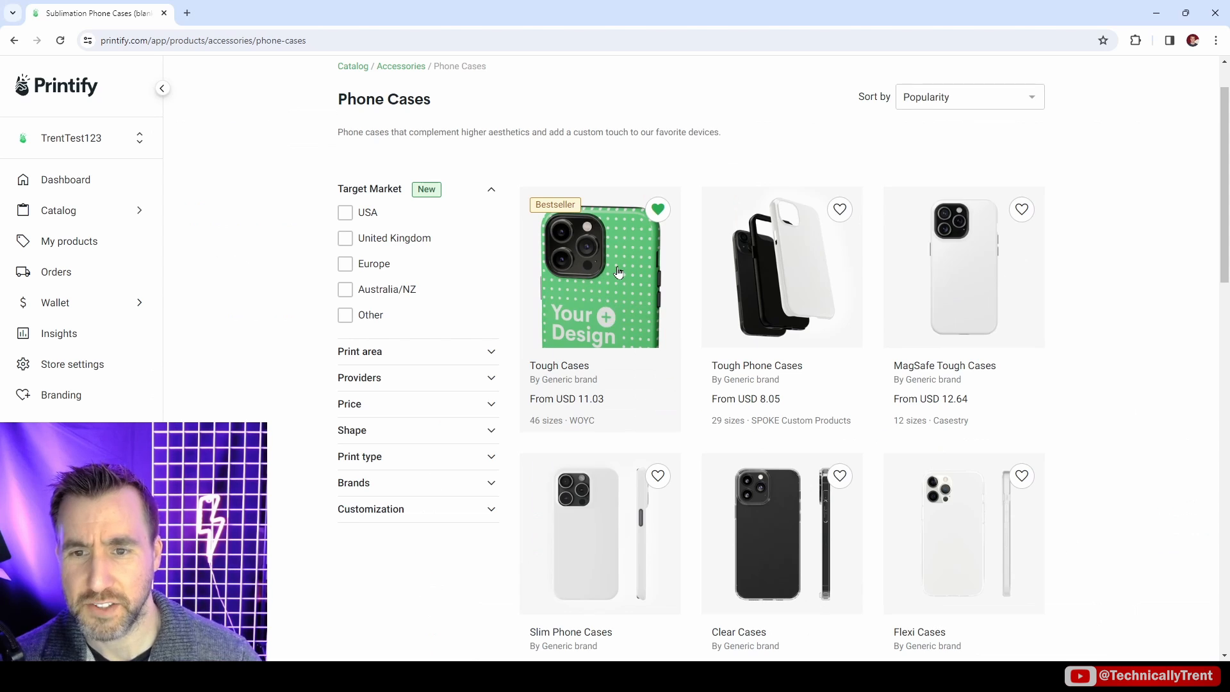
pyautogui.click(631, 291)
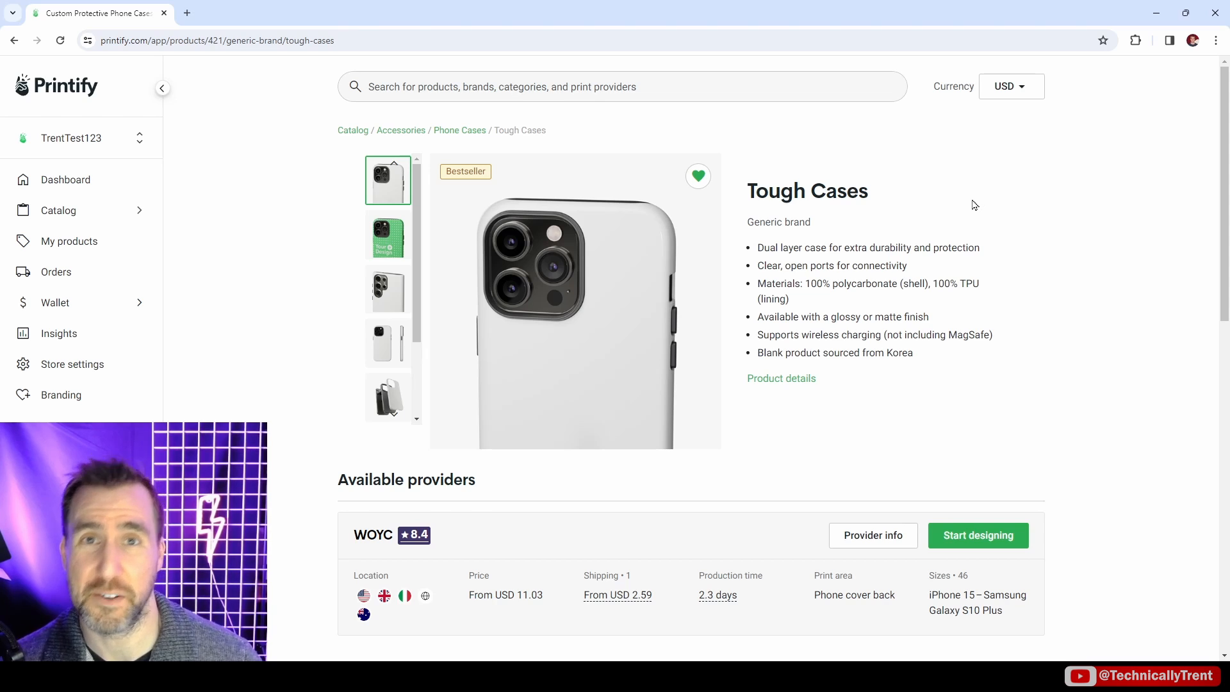
# Open the WOYC provider info for Tough Cases and review the product variants grouped by size and by surface.
pyautogui.moveTo(1224, 185); pyautogui.dragTo(1227, 279)
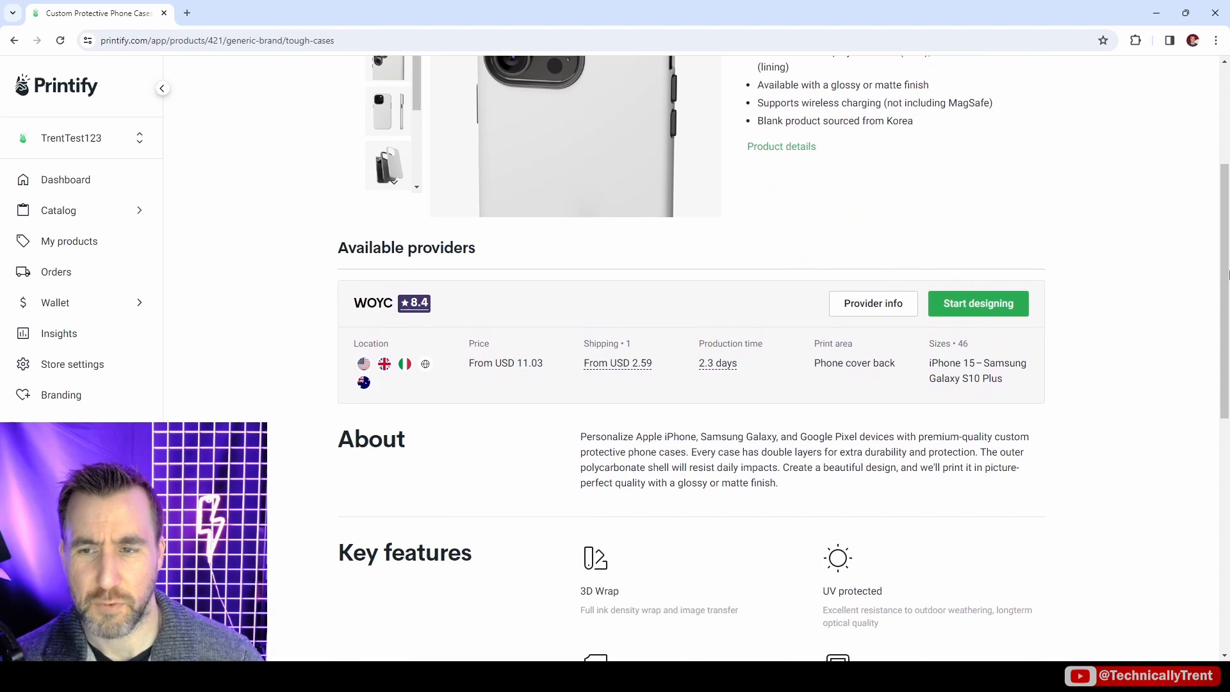
pyautogui.click(880, 311)
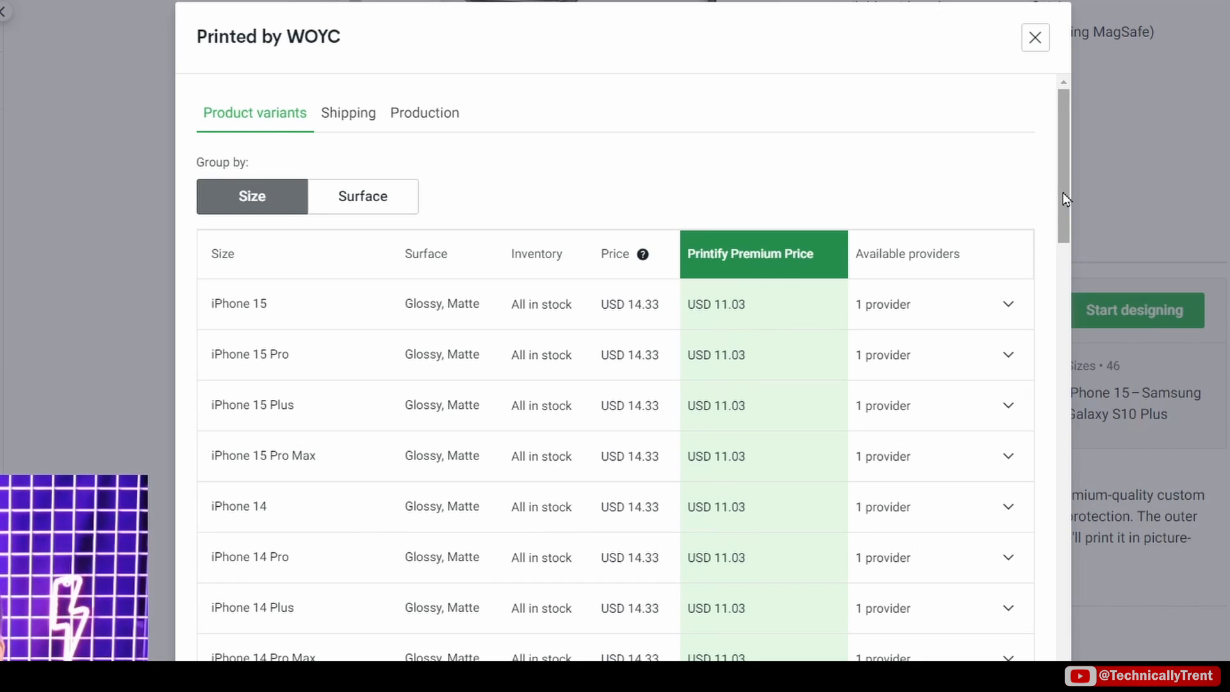
pyautogui.moveTo(925, 214); pyautogui.dragTo(921, 296)
pyautogui.moveTo(1053, 301); pyautogui.dragTo(1053, 482)
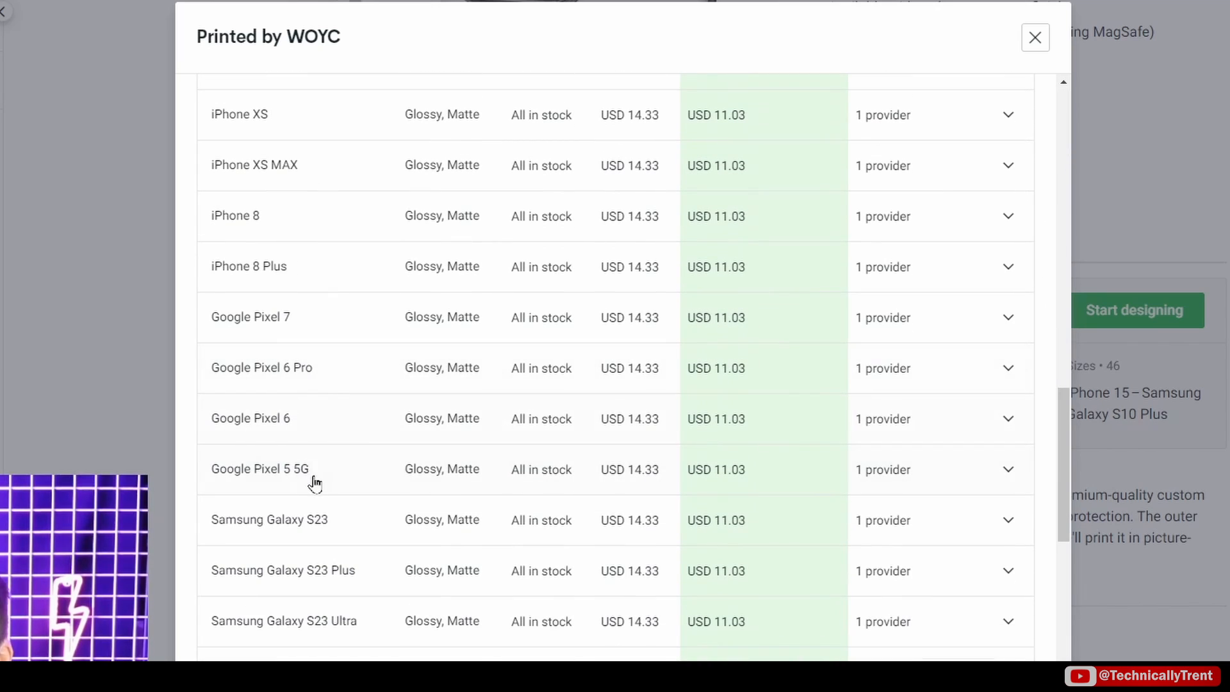
pyautogui.scroll(-4, 349, 506)
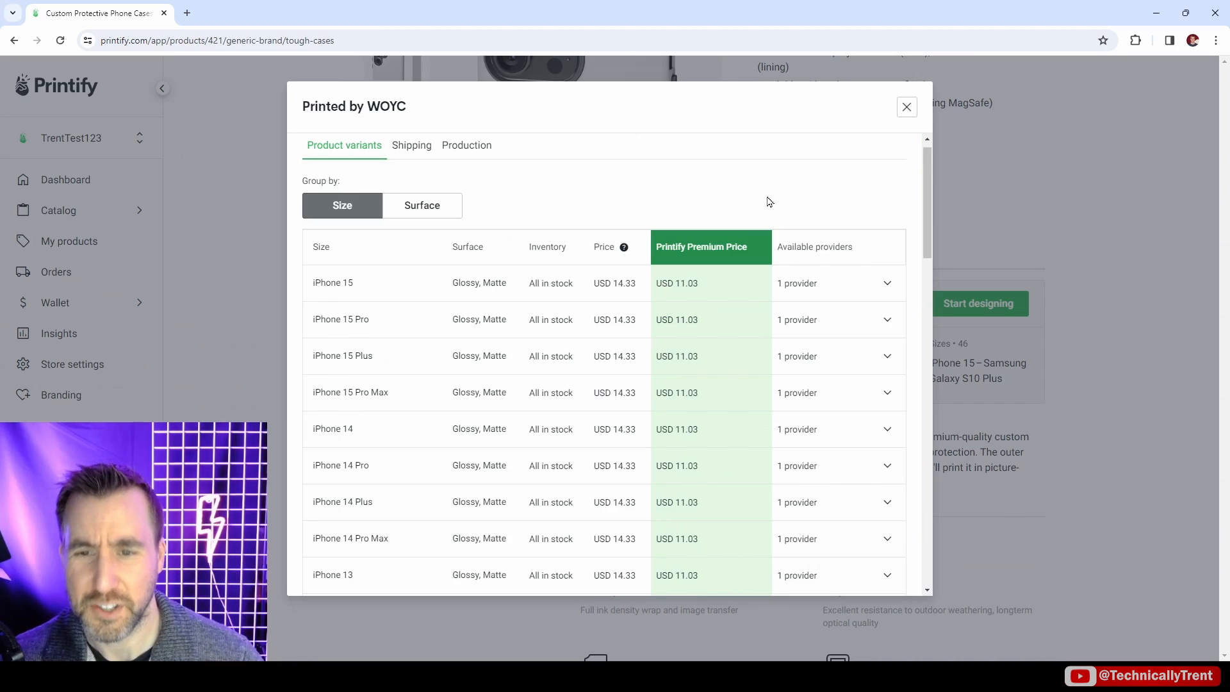
pyautogui.moveTo(928, 166); pyautogui.dragTo(928, 186)
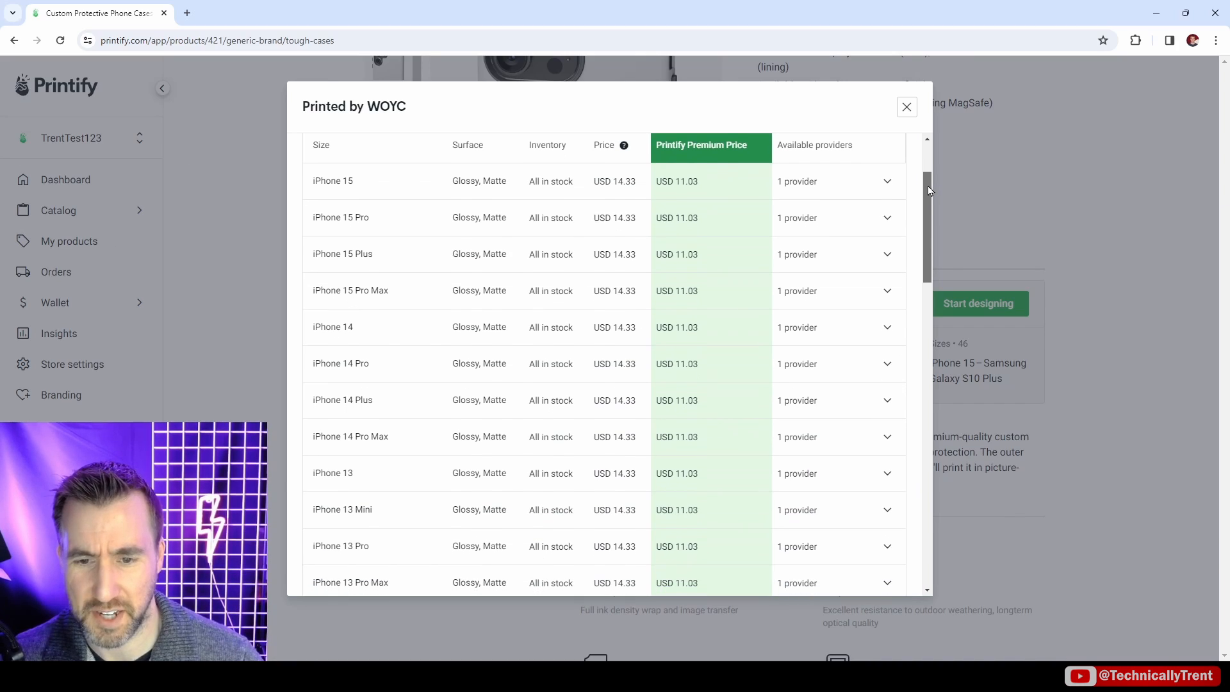
pyautogui.scroll(5, 577, 320)
pyautogui.click(422, 221)
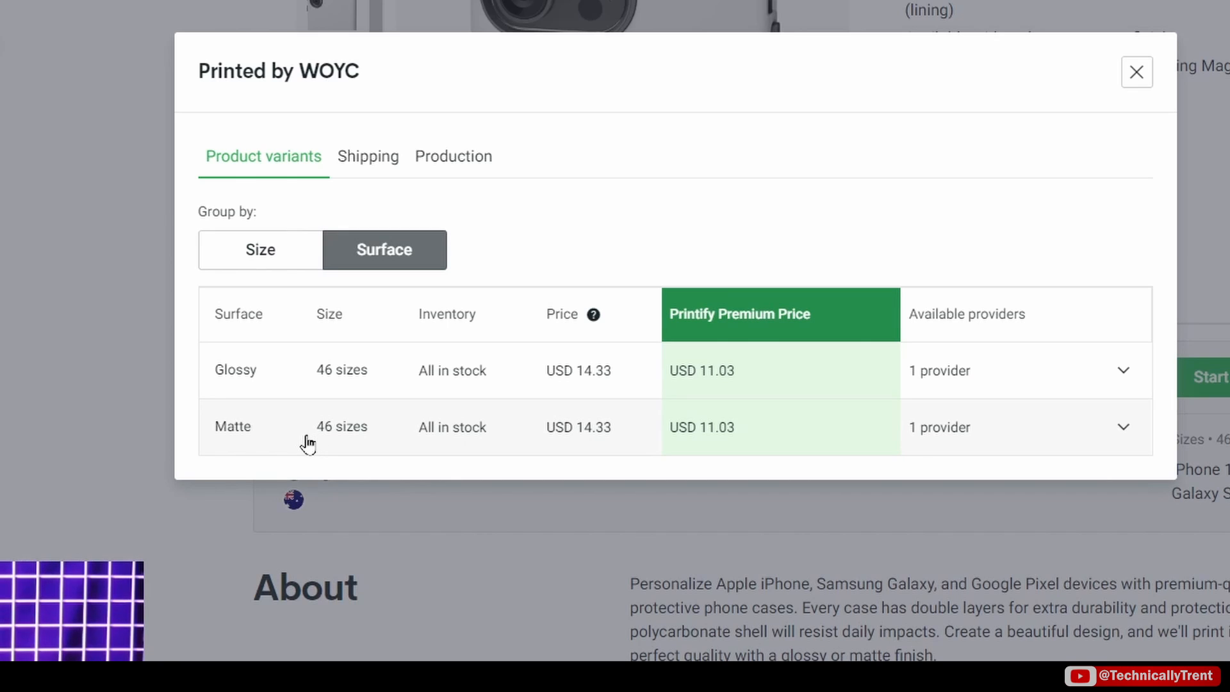
# Check WOYC's United States shipping costs for the first and additional item, and close the provider info.
pyautogui.click(368, 157)
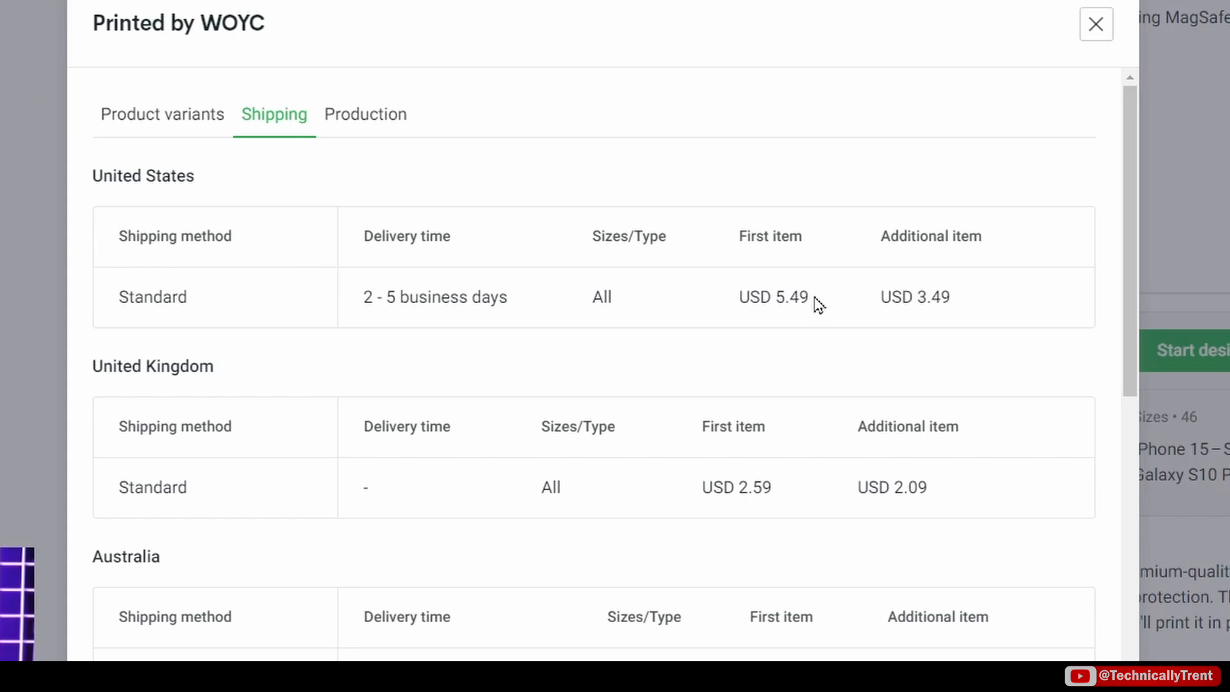
pyautogui.moveTo(737, 275); pyautogui.dragTo(690, 273)
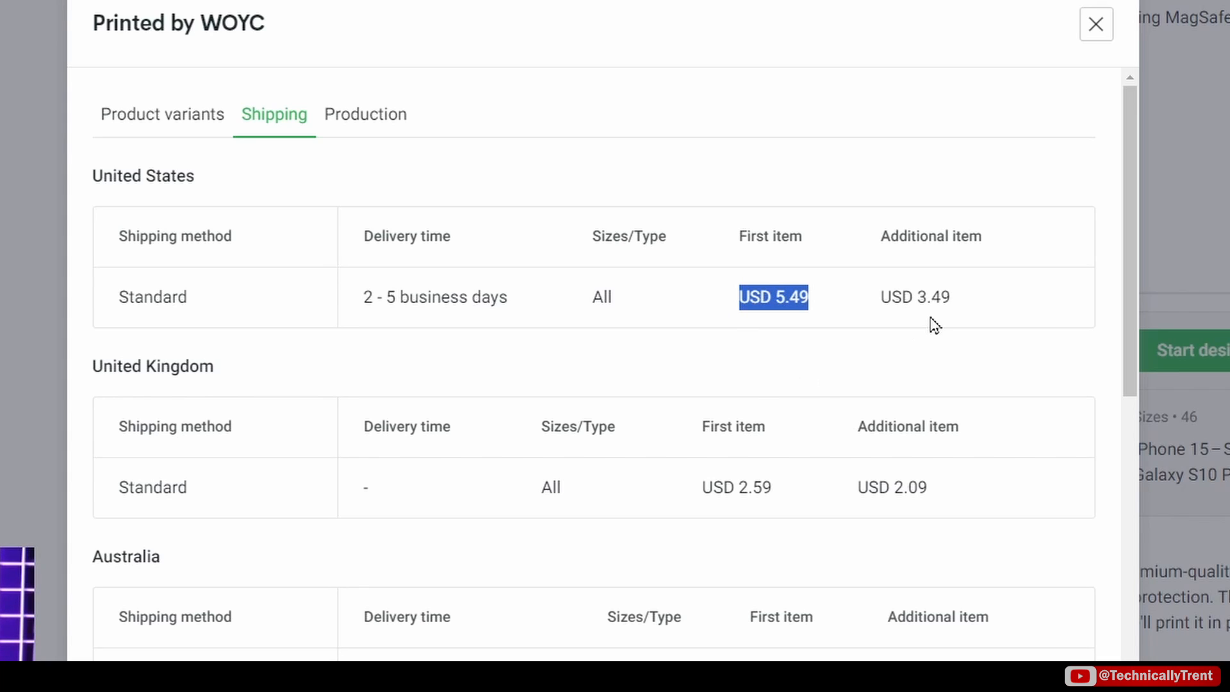
pyautogui.moveTo(953, 298); pyautogui.dragTo(923, 297)
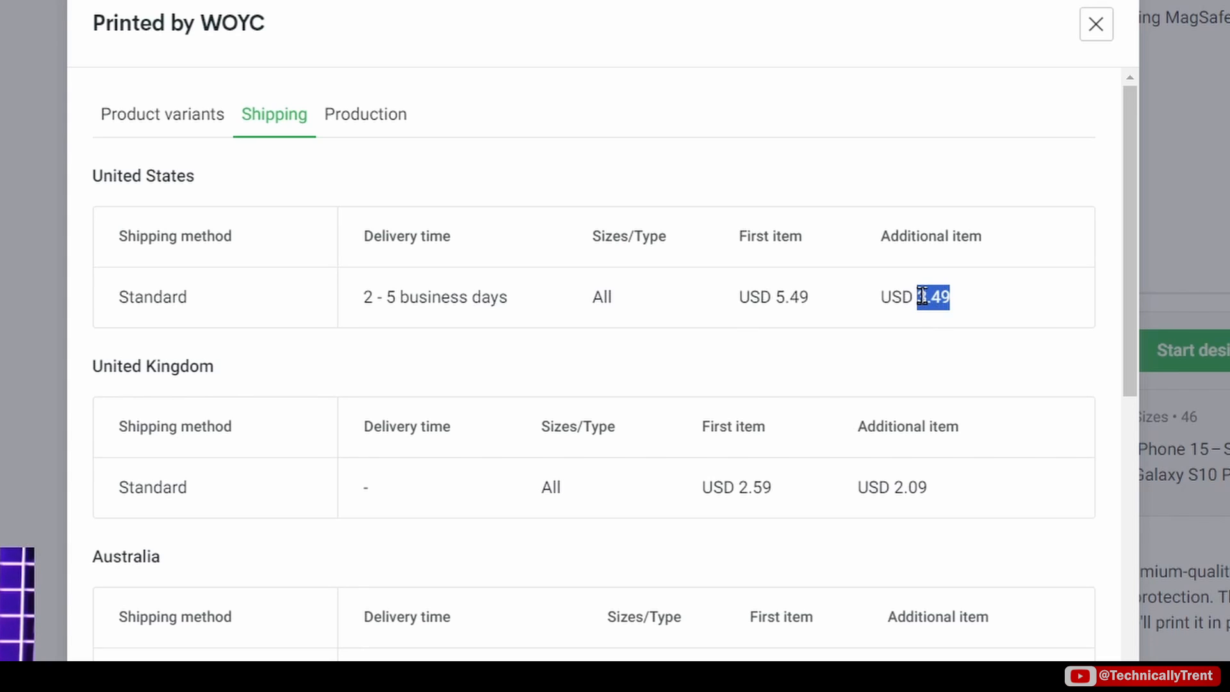
pyautogui.click(929, 357)
pyautogui.click(1097, 240)
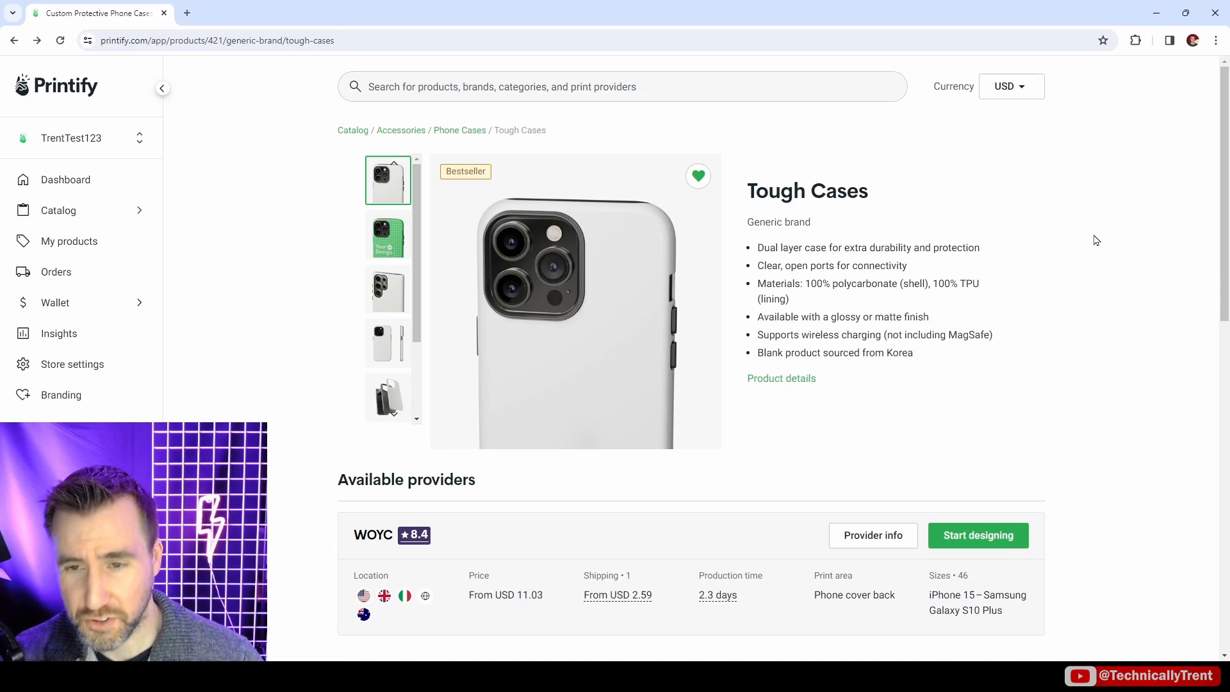
# Start a design on WOYC's Tough Cases and select all phone sizes as variants in the Matte surface only.
pyautogui.click(987, 541)
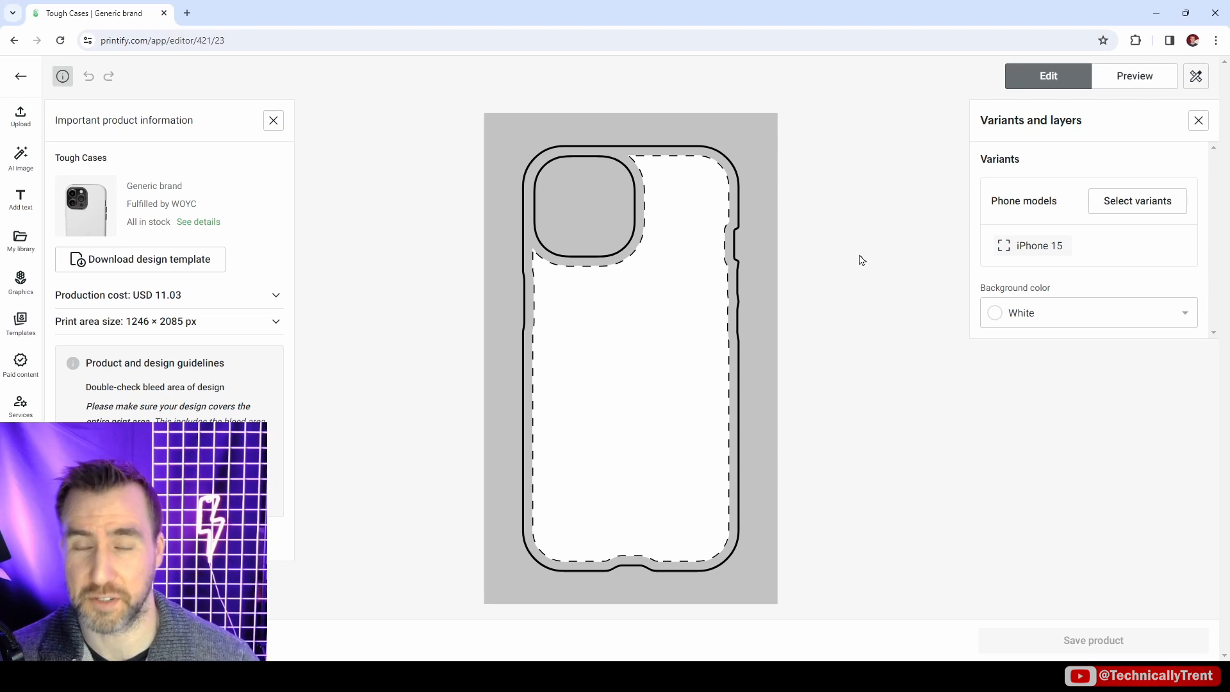
pyautogui.click(273, 123)
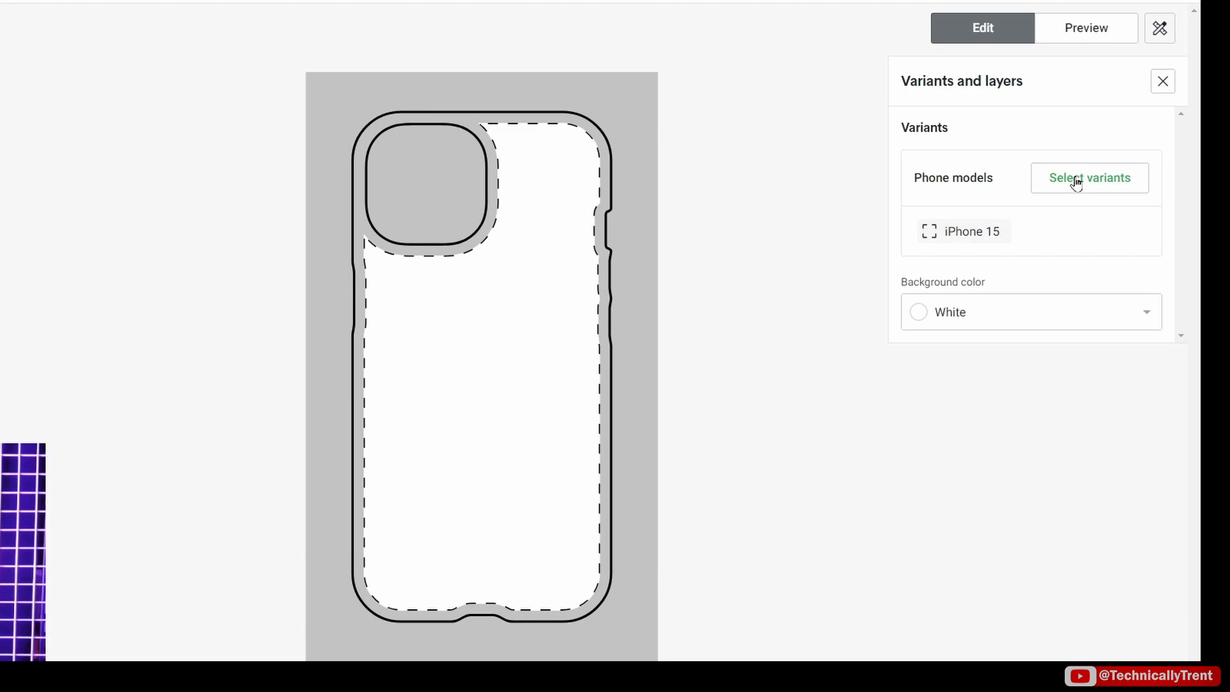
pyautogui.click(1076, 184)
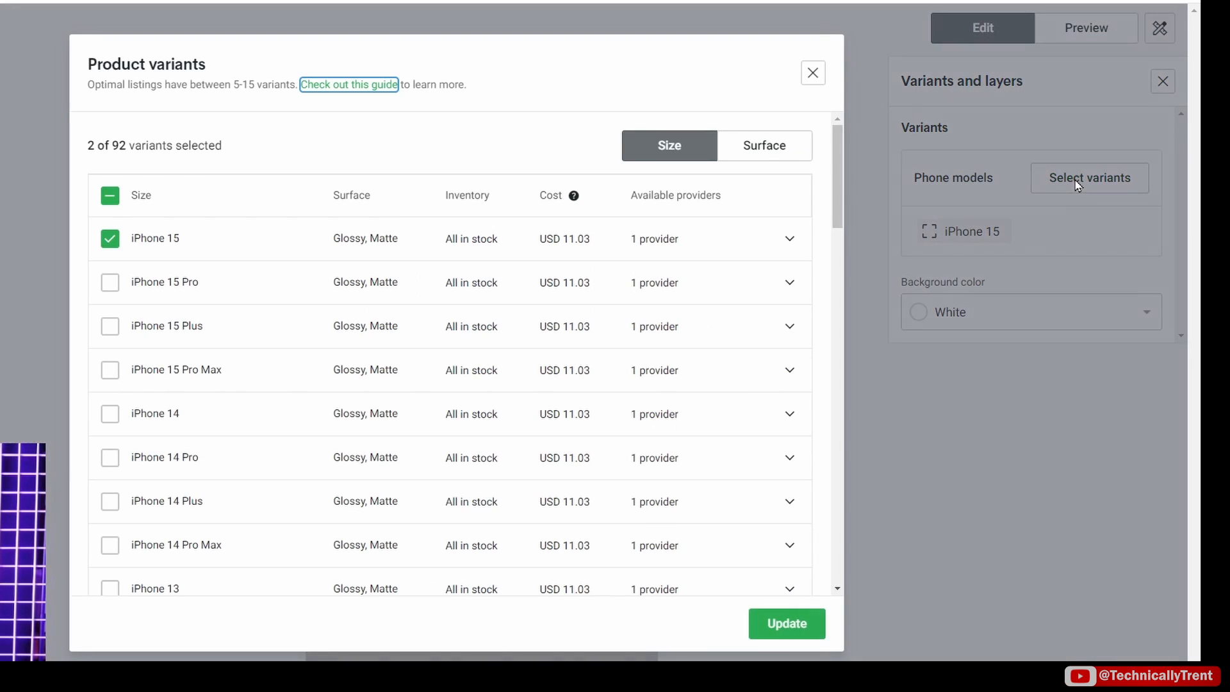
pyautogui.moveTo(837, 189); pyautogui.dragTo(852, 155)
pyautogui.click(110, 196)
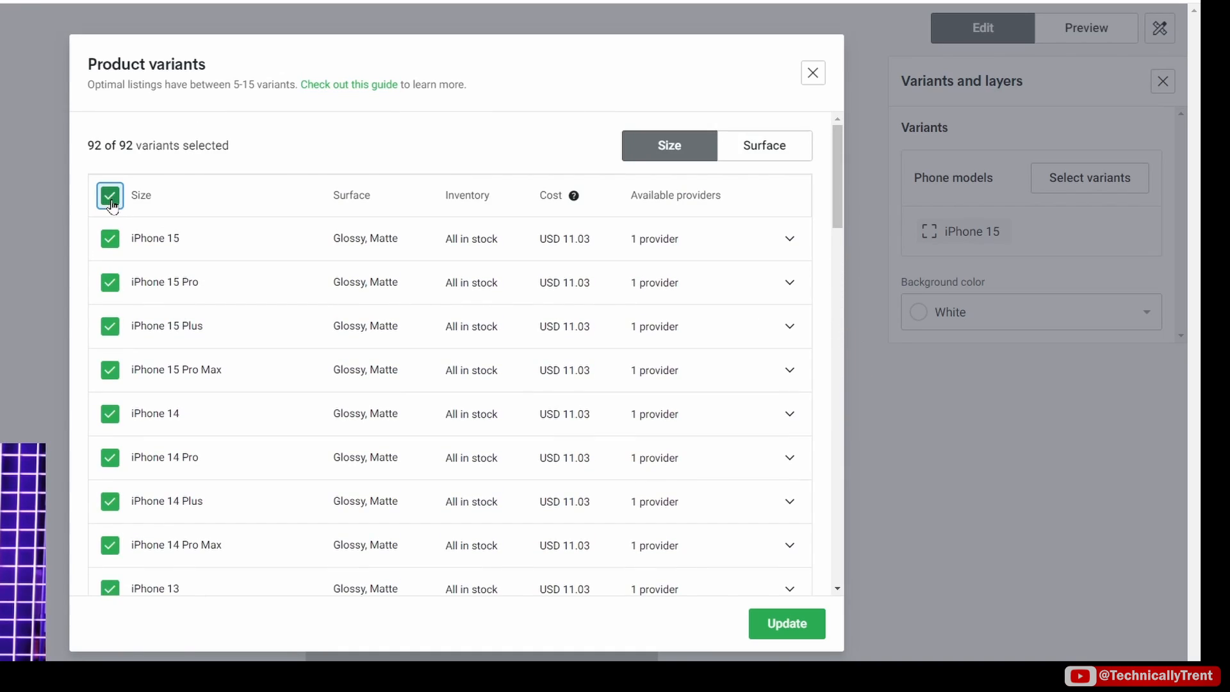
pyautogui.click(764, 147)
pyautogui.click(111, 239)
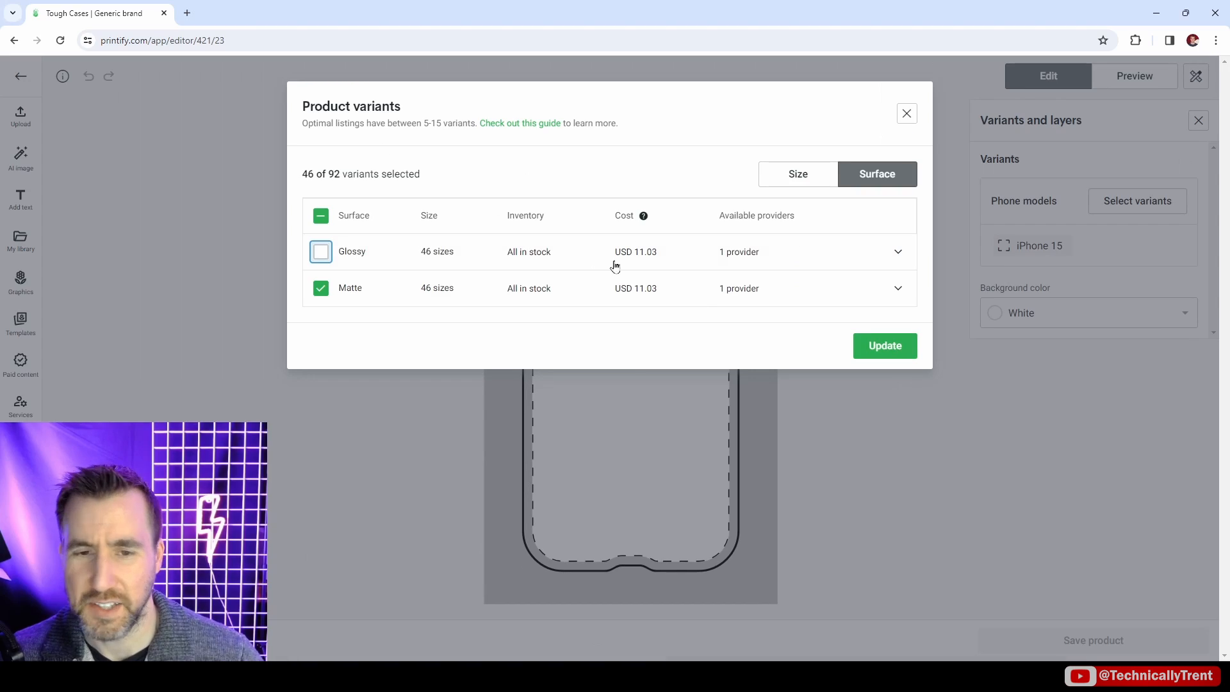
pyautogui.click(888, 351)
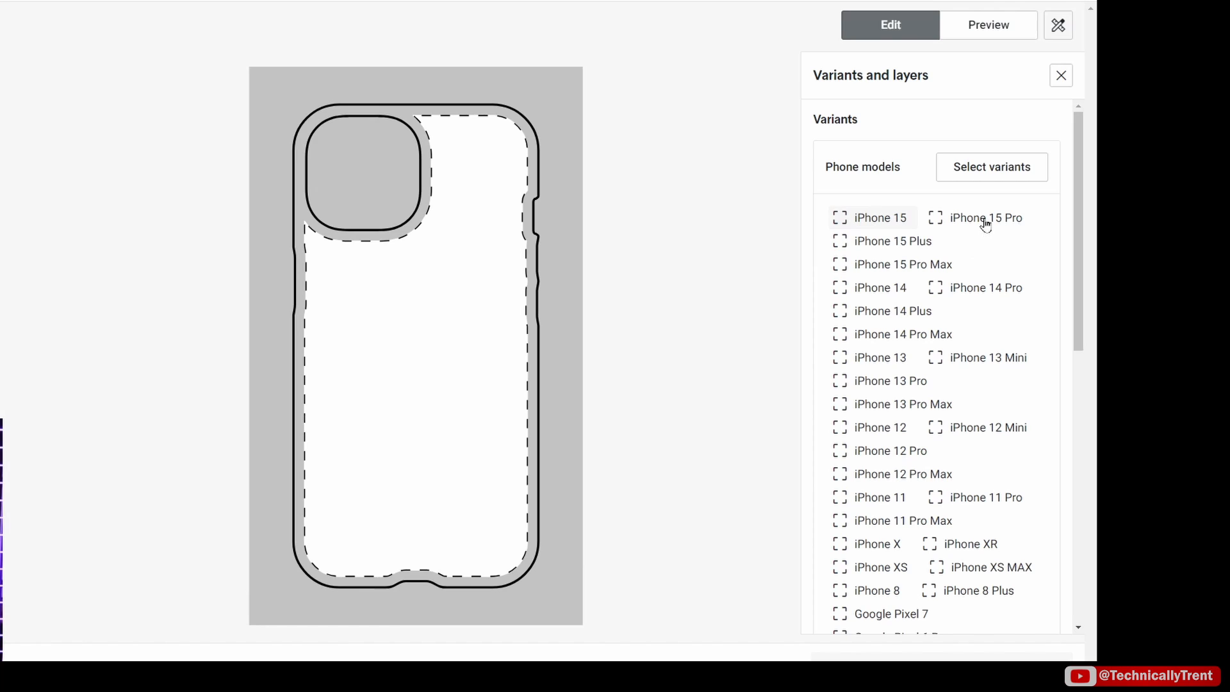
# Compare the print areas and camera cutouts of several models, including iPhone 15 Pro Max, iPhone 8 and Samsung Galaxy S23 Plus.
pyautogui.click(985, 218)
pyautogui.click(895, 265)
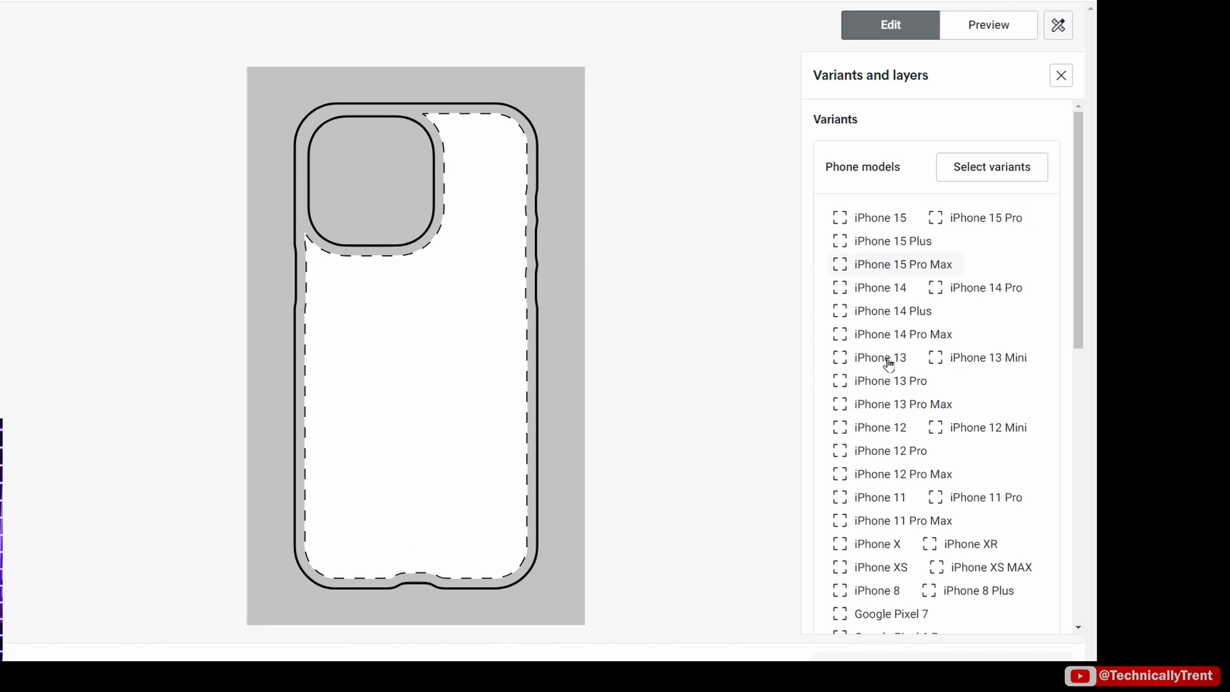
pyautogui.scroll(-3, 913, 370)
pyautogui.click(882, 451)
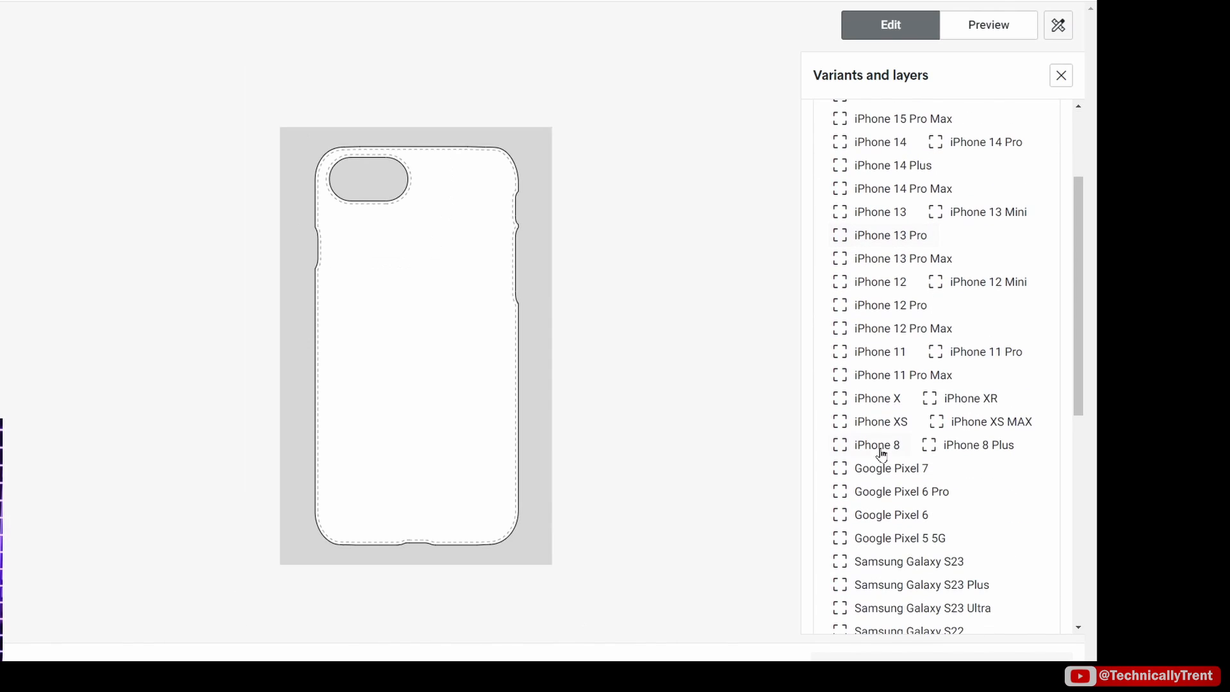
pyautogui.scroll(-3, 910, 384)
pyautogui.click(896, 442)
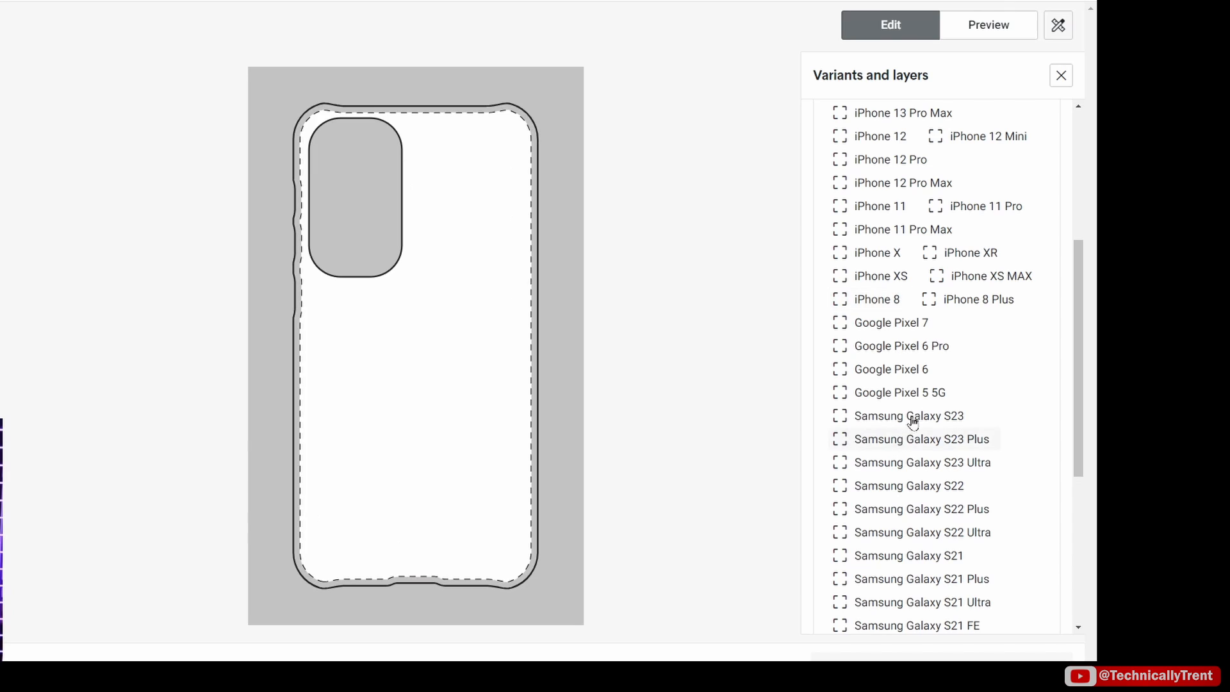
pyautogui.click(904, 487)
pyautogui.scroll(3, 915, 401)
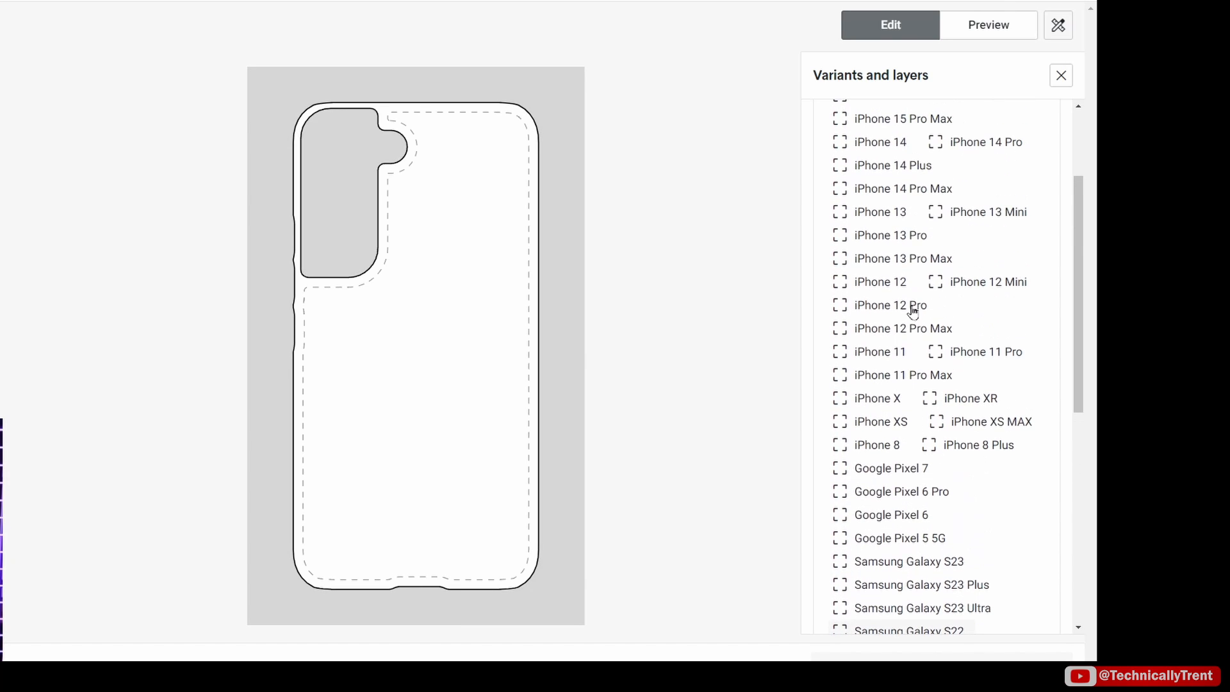
pyautogui.click(899, 242)
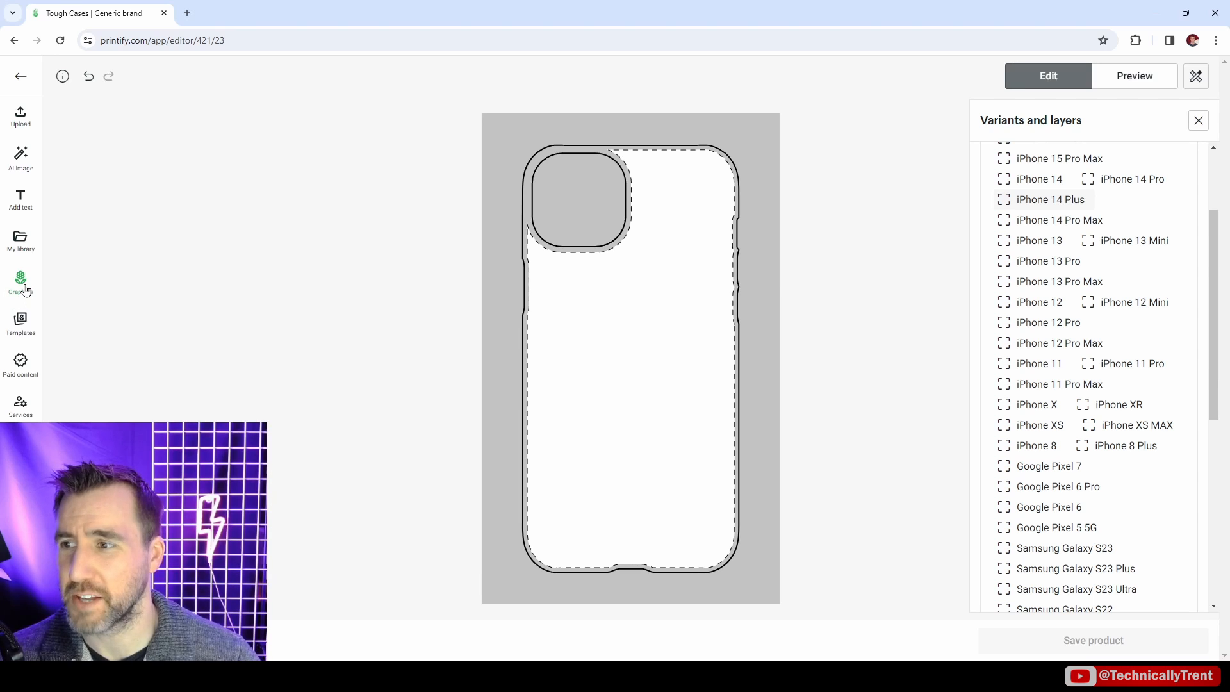
# Add the orange cat holding a coffee mug from the graphics library and shrink it to fit within the case.
pyautogui.click(25, 290)
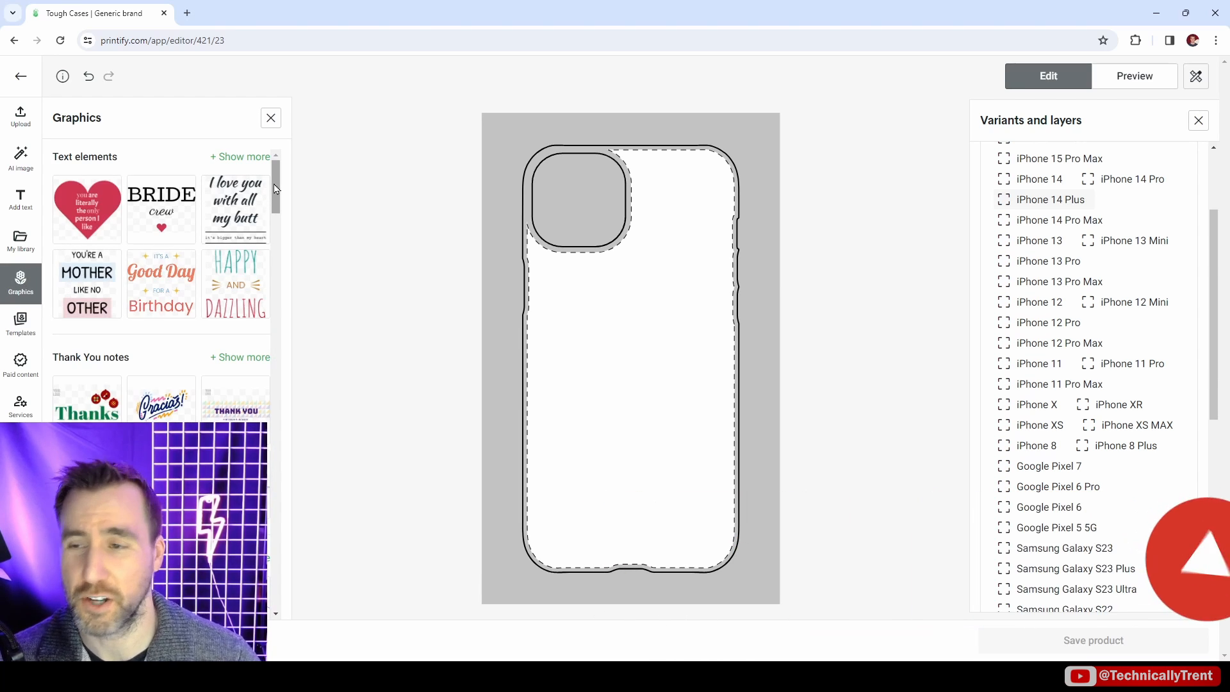
pyautogui.moveTo(276, 188); pyautogui.dragTo(280, 327)
pyautogui.click(162, 269)
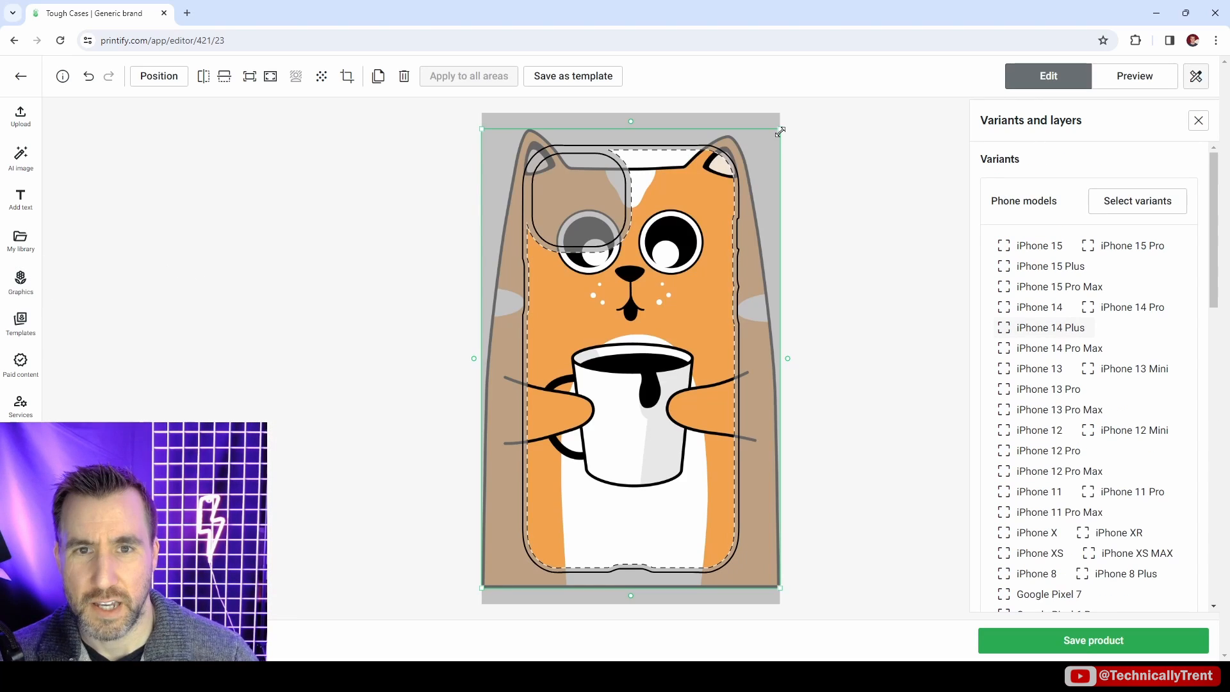
pyautogui.moveTo(779, 128); pyautogui.dragTo(615, 269)
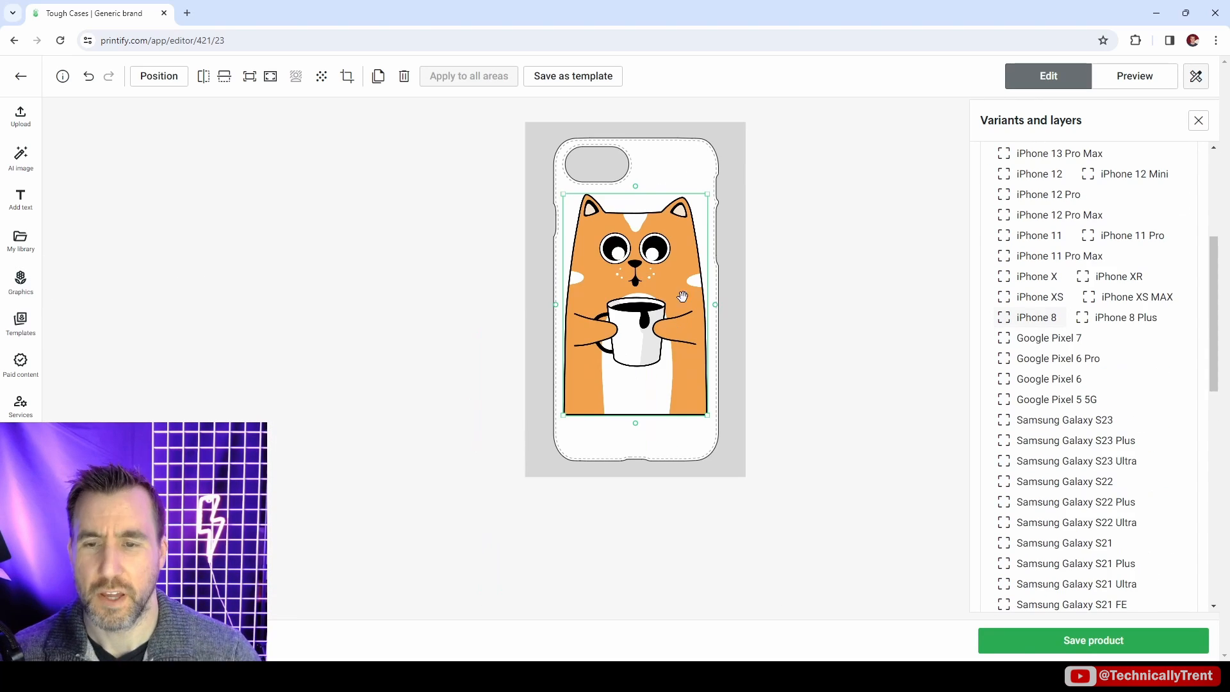
# Check the cat design's placement on the Google Pixel 5 5G case and preview its mockup and the iPhone 15 one.
pyautogui.scroll(1, 827, 245)
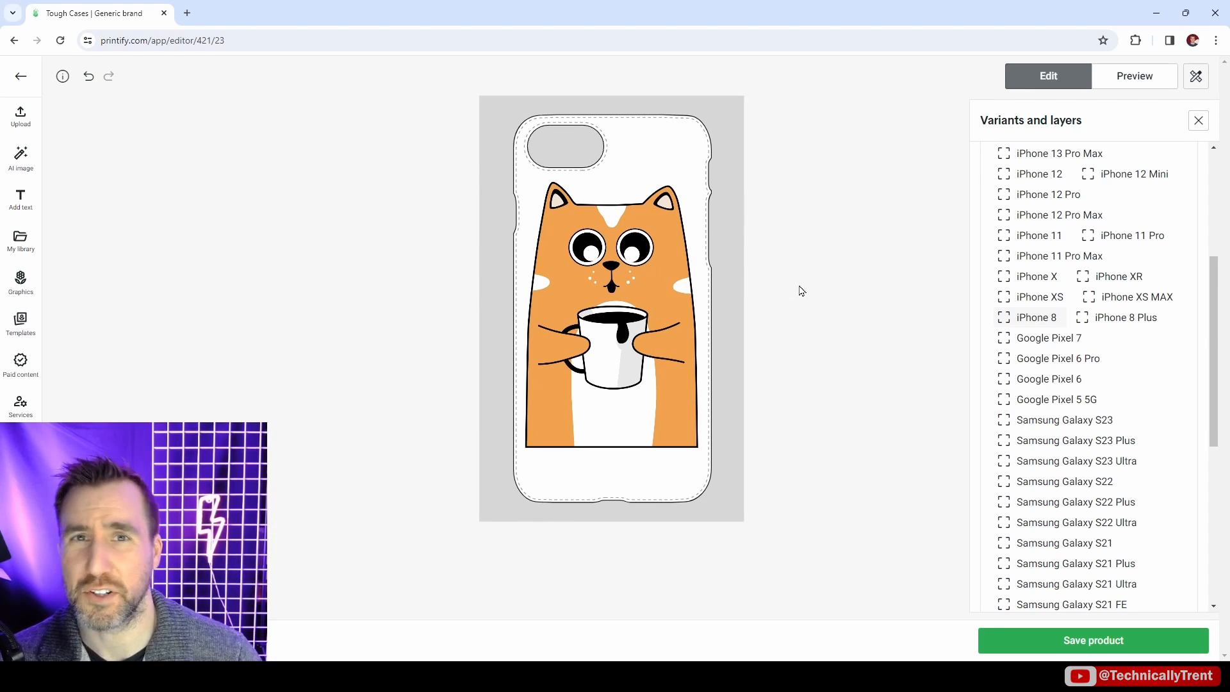
pyautogui.click(1043, 405)
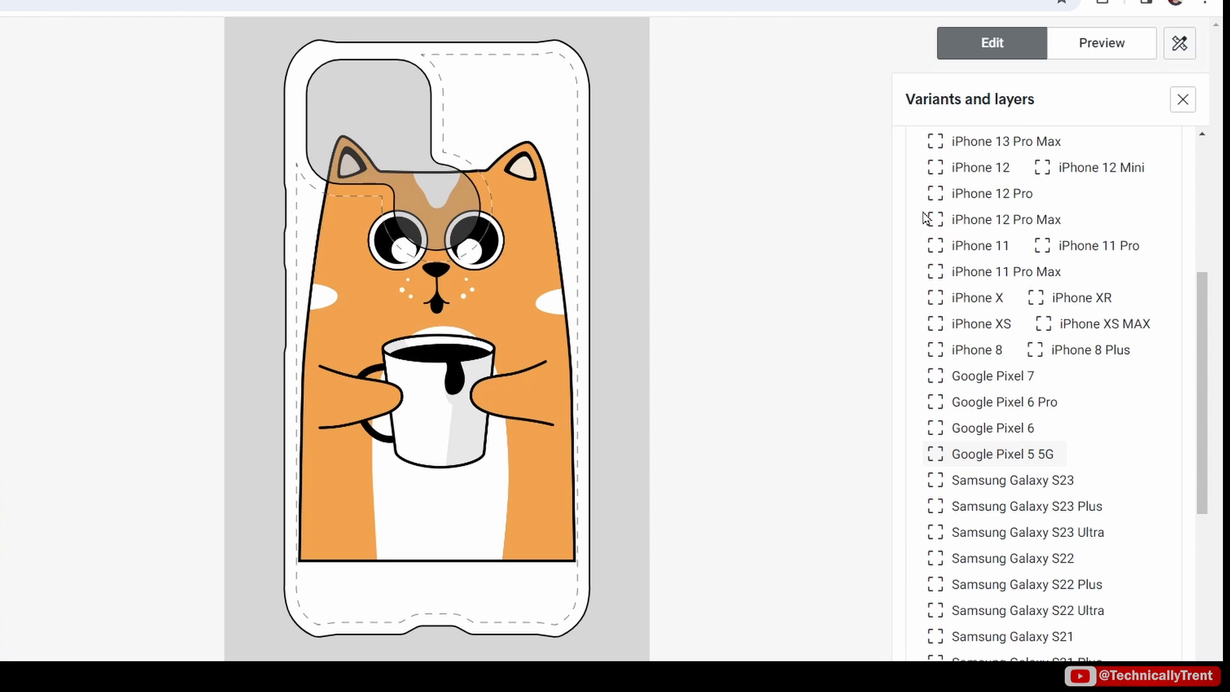
pyautogui.click(1105, 46)
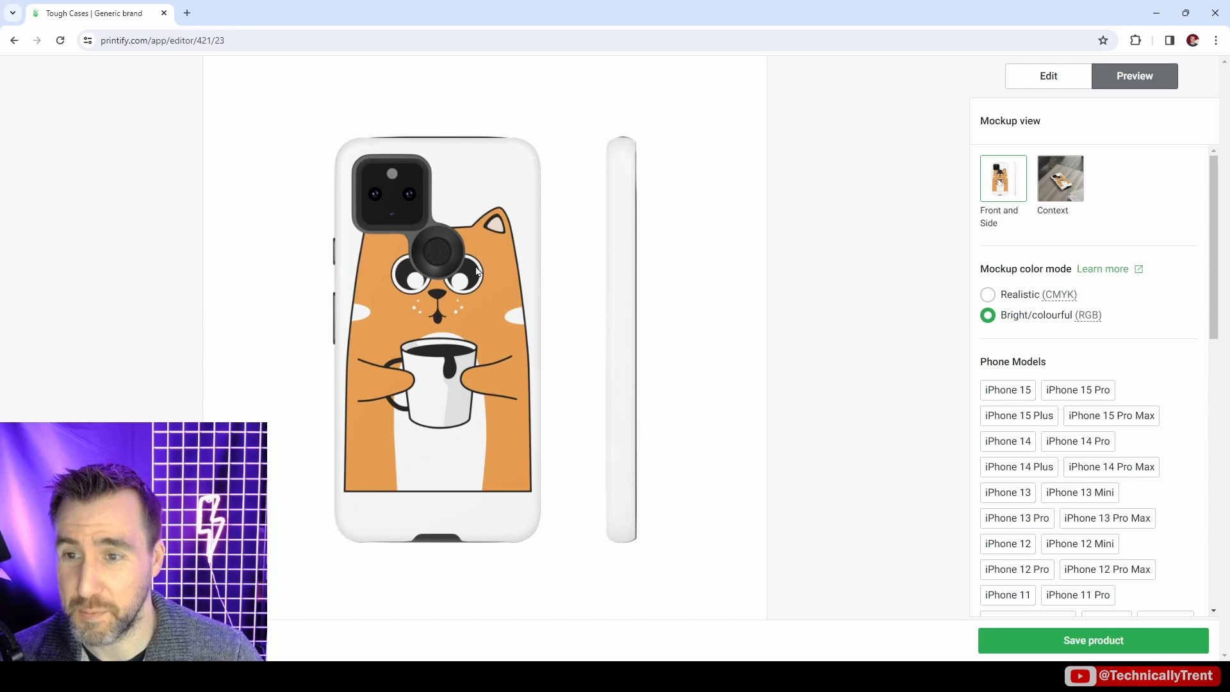
pyautogui.click(1008, 390)
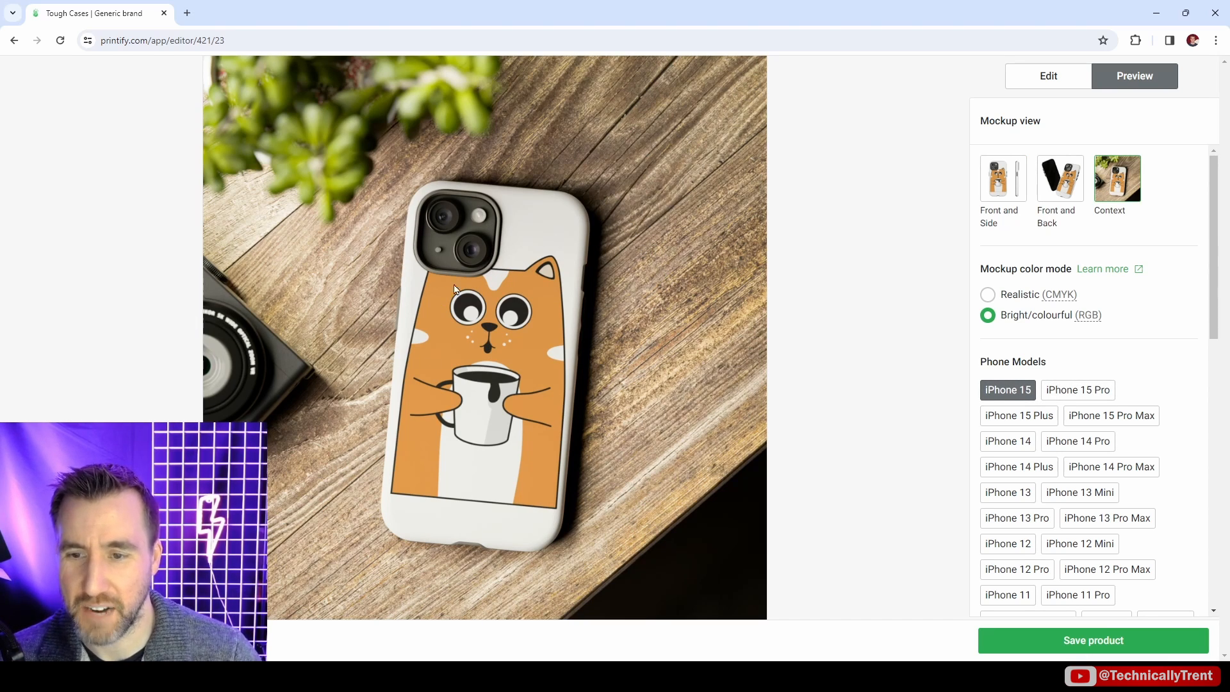
# Preview the cat design on the Samsung Galaxy S21 Ultra mockup and return to editing.
pyautogui.scroll(-8, 1065, 387)
pyautogui.click(1044, 415)
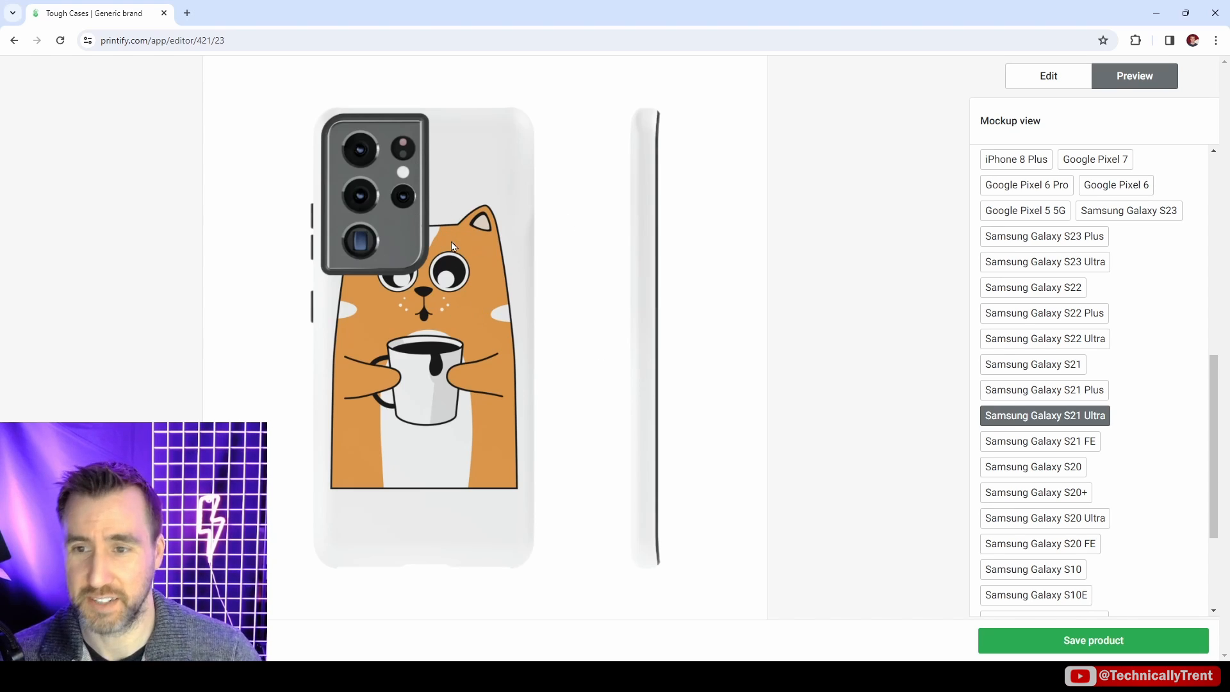
pyautogui.click(1035, 83)
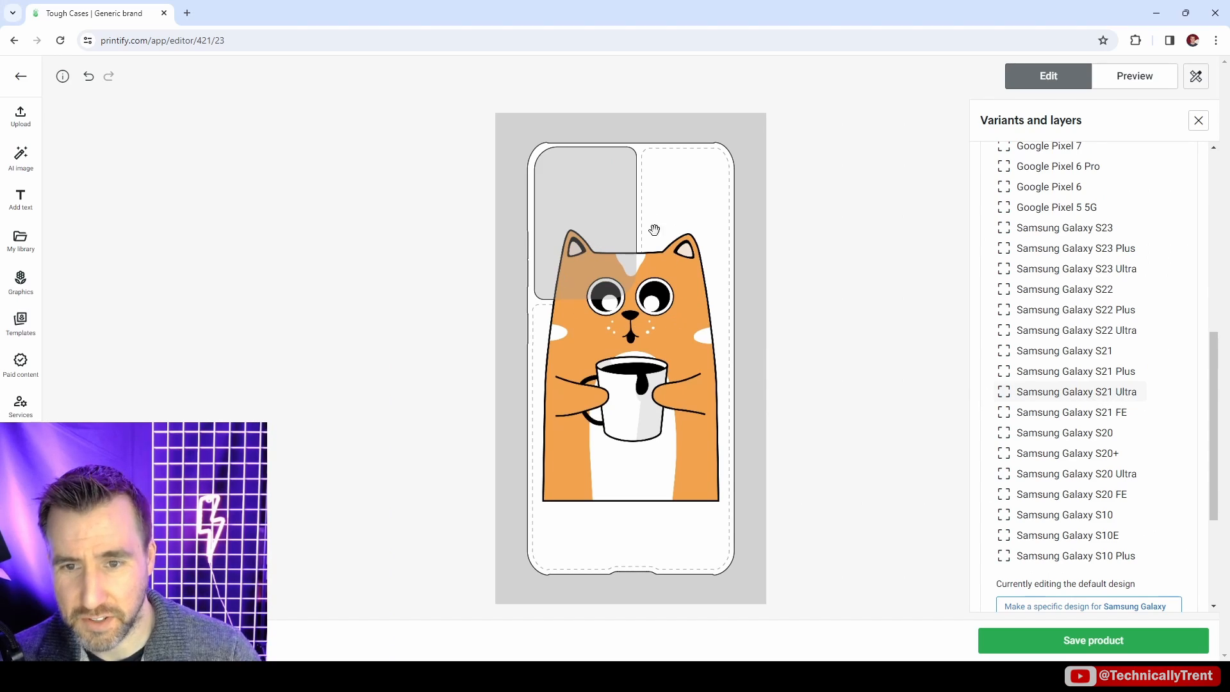
# Make a specific design for the Samsung Galaxy S21 Ultra, shrinking the cat and centring it below the camera cutout.
pyautogui.scroll(-3, 1129, 401)
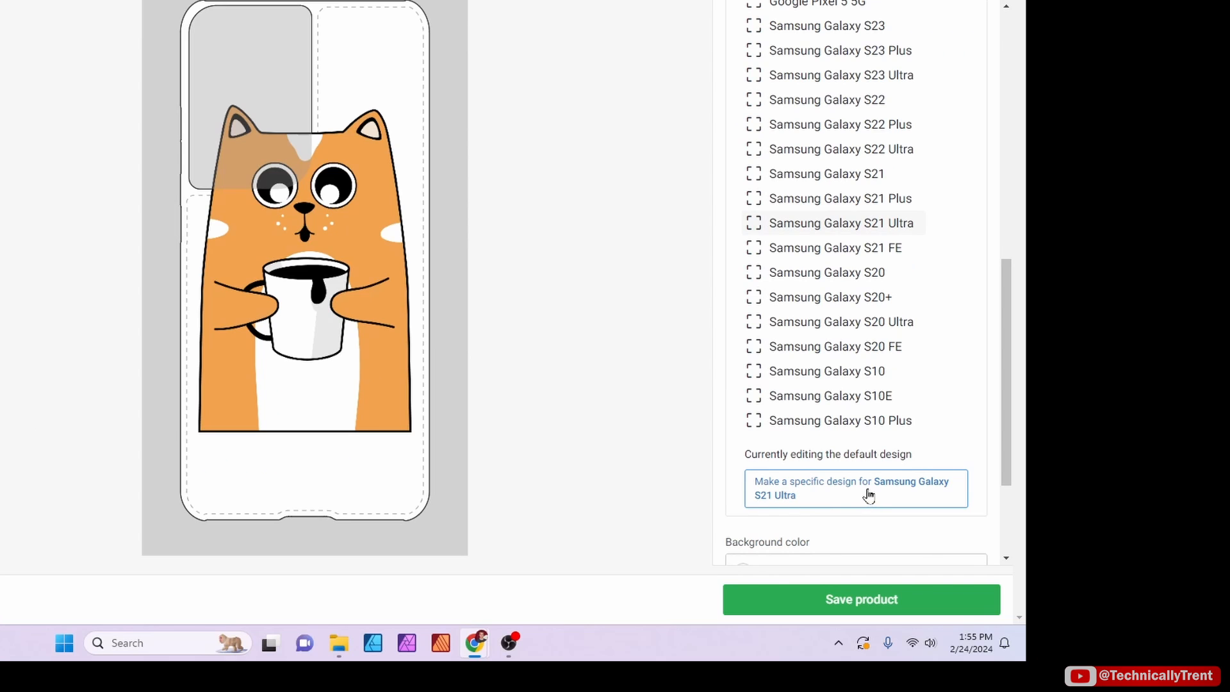
pyautogui.scroll(10, 868, 493)
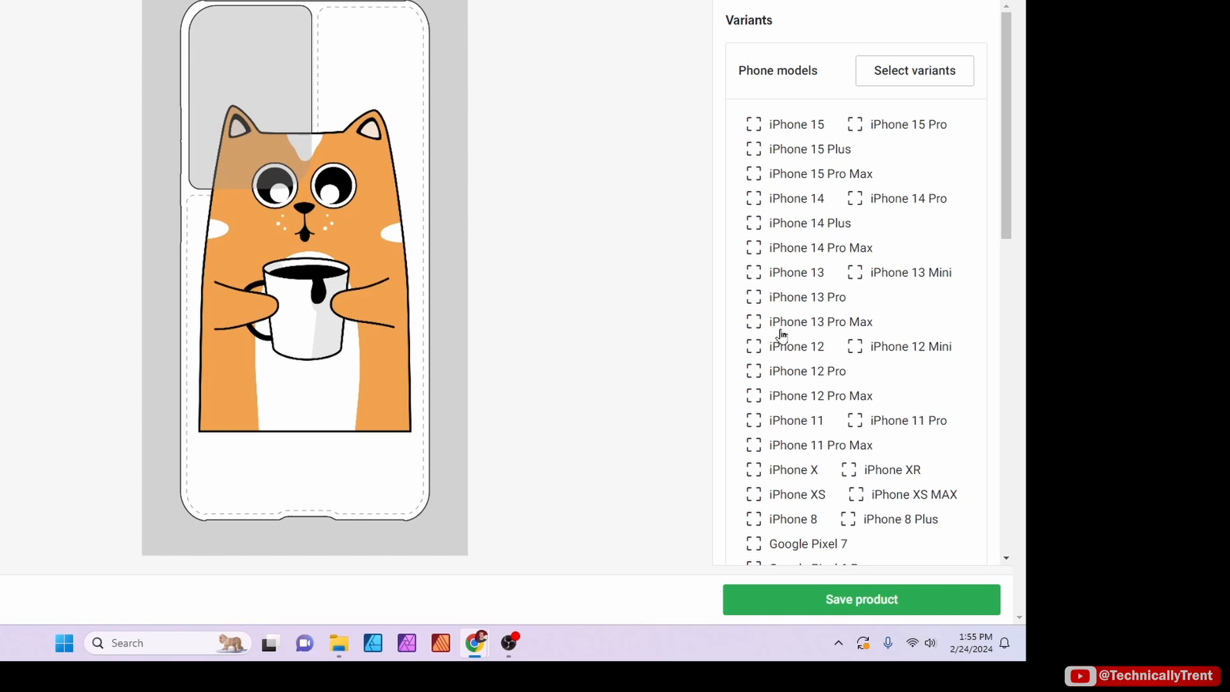
pyautogui.scroll(-8, 781, 334)
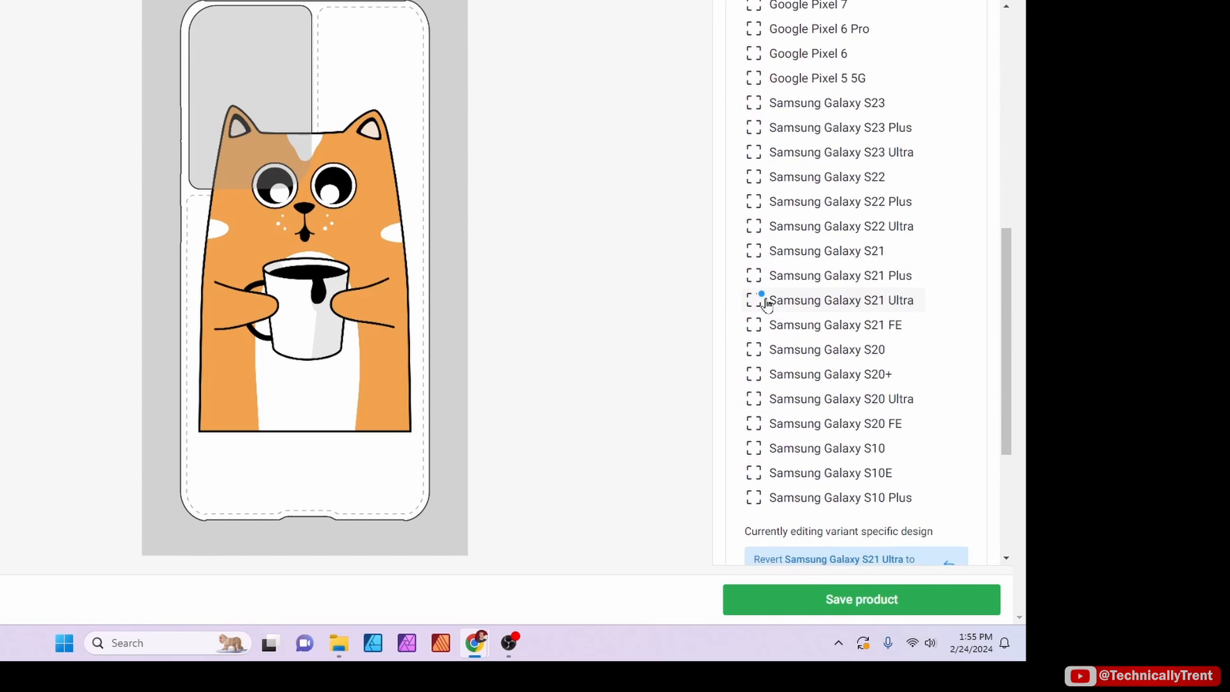
pyautogui.click(361, 237)
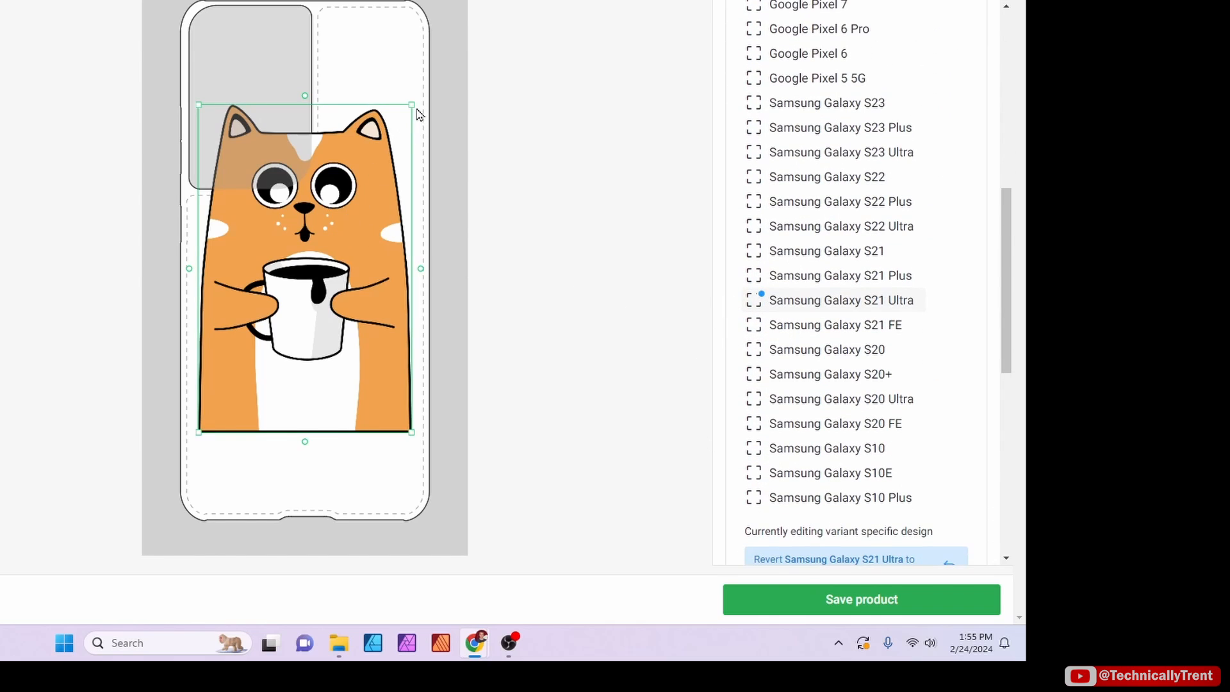
pyautogui.moveTo(413, 105); pyautogui.dragTo(329, 137)
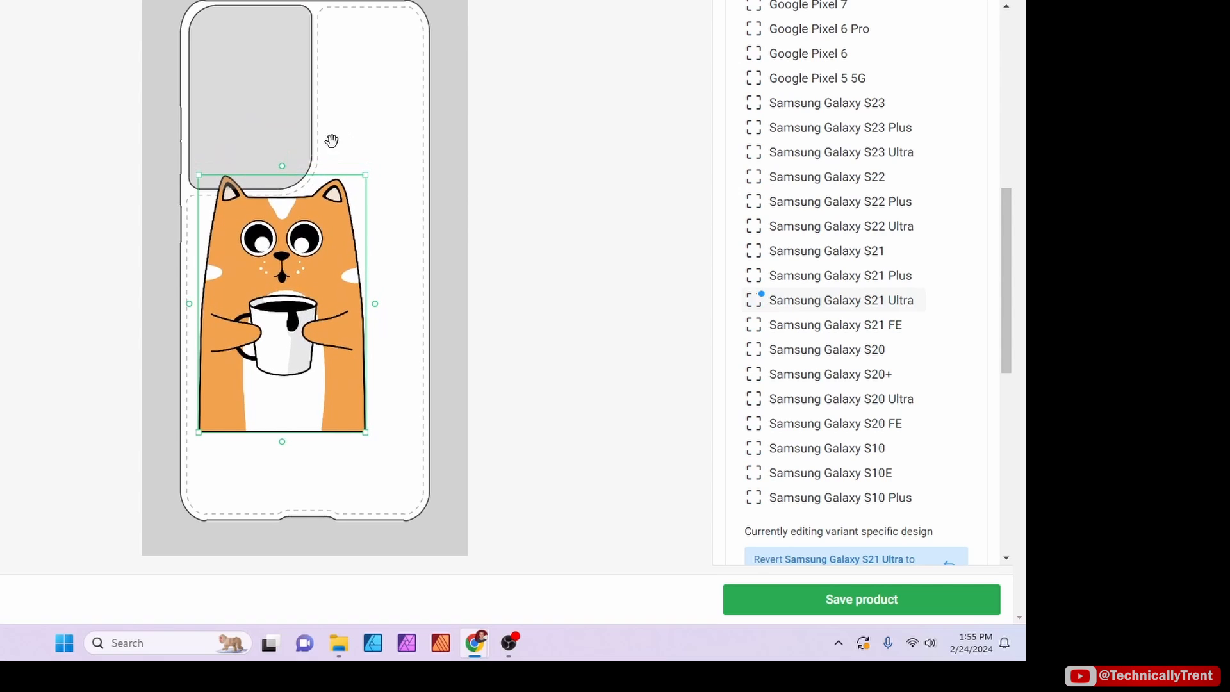
pyautogui.moveTo(292, 231); pyautogui.dragTo(327, 280)
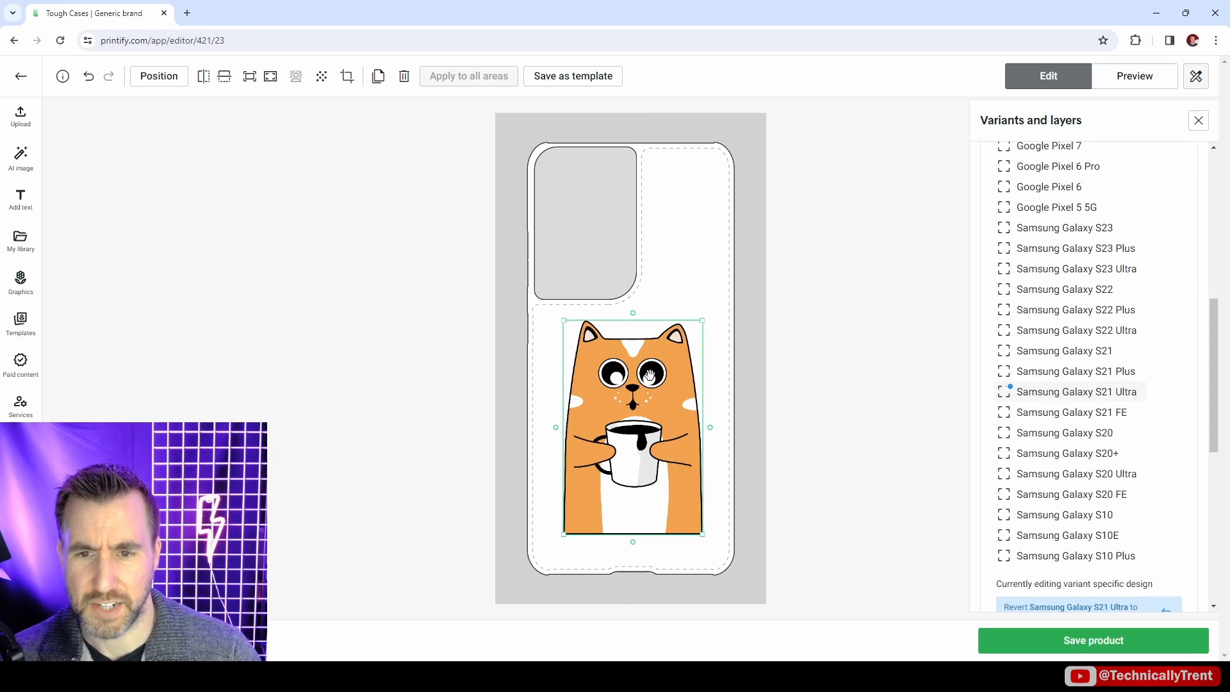
pyautogui.moveTo(649, 375); pyautogui.dragTo(647, 374)
pyautogui.click(1076, 391)
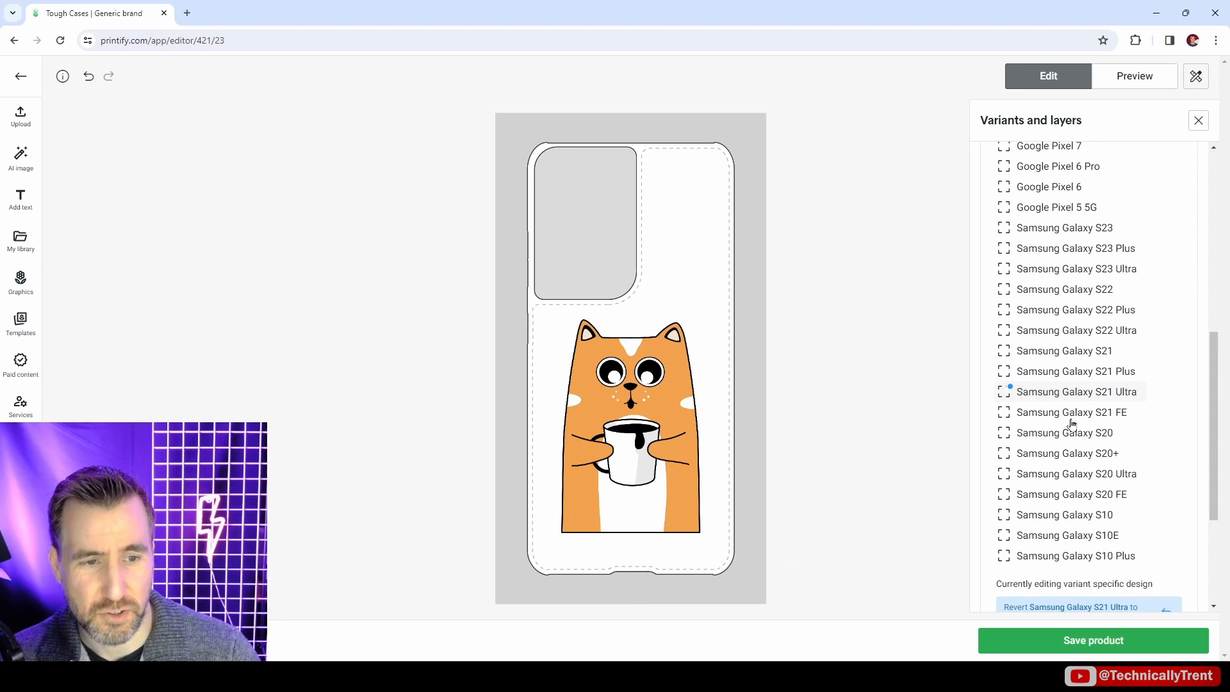
# Make a specific design for the Samsung Galaxy S21 FE, shrinking the cat and moving it clear of the camera cutout.
pyautogui.click(1089, 415)
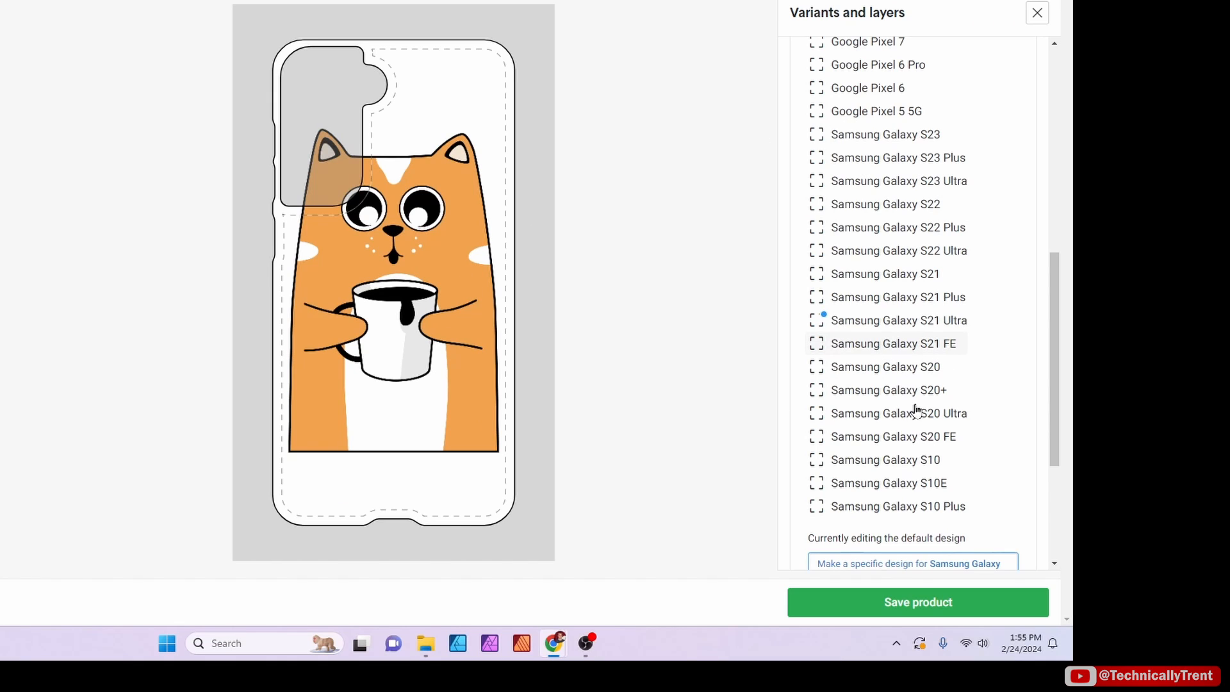
pyautogui.scroll(-1, 916, 410)
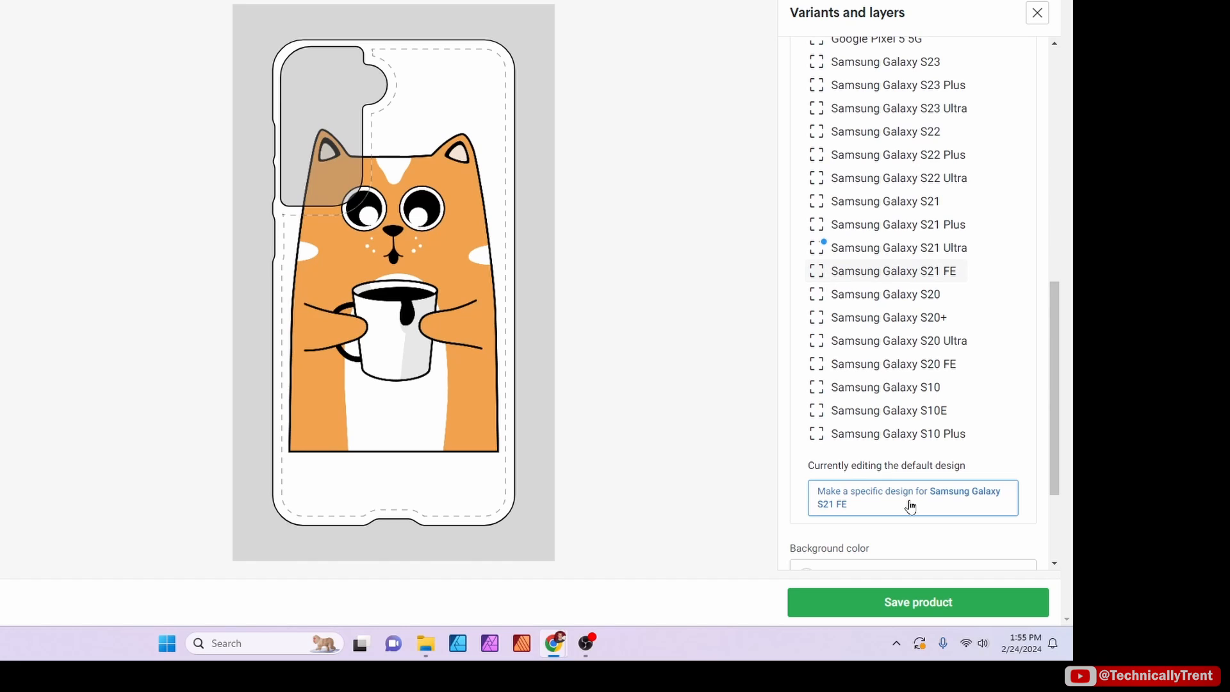
pyautogui.click(911, 506)
pyautogui.moveTo(499, 125); pyautogui.dragTo(435, 147)
pyautogui.moveTo(431, 225); pyautogui.dragTo(457, 287)
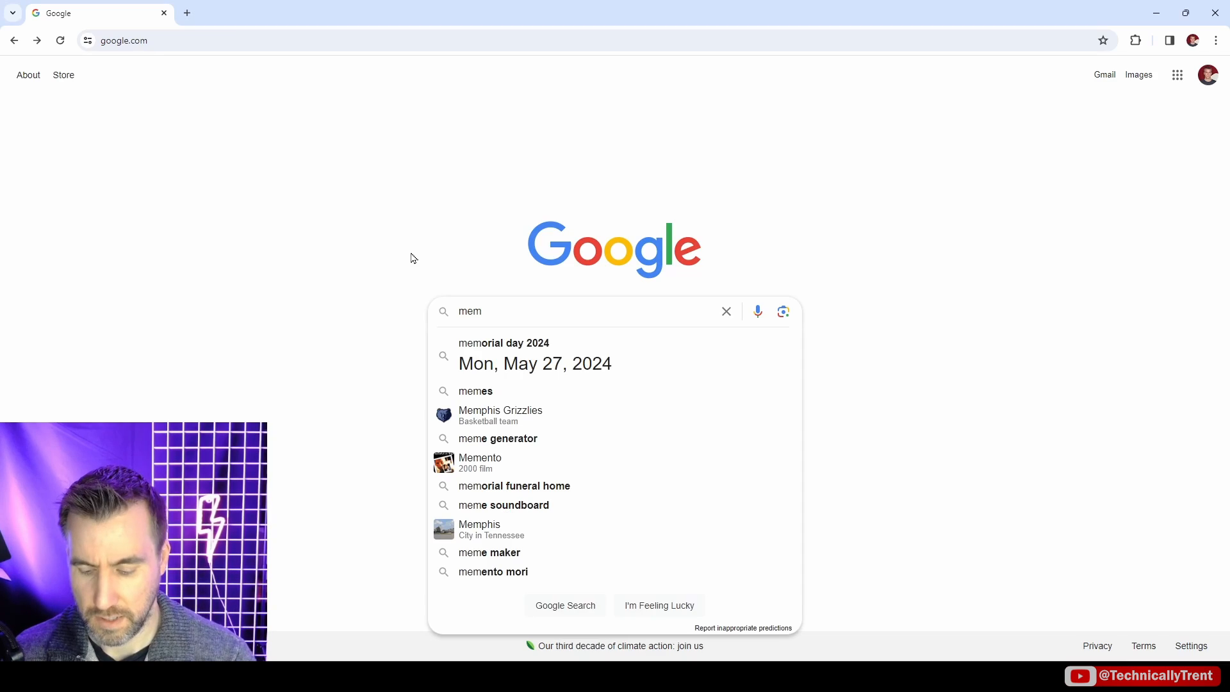
# Search Google for "memphis design" and browse the image results for pattern inspiration.
pyautogui.write('phis d')
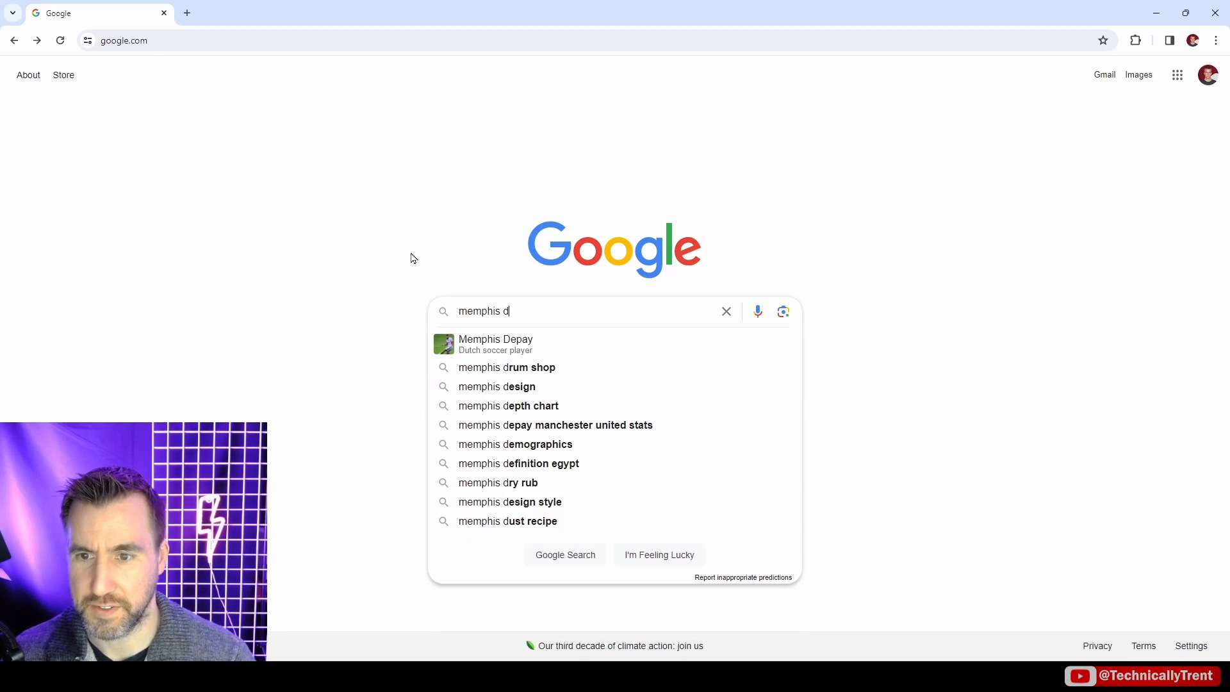
pyautogui.write('esign')
pyautogui.press('Return')
pyautogui.scroll(-4, 382, 200)
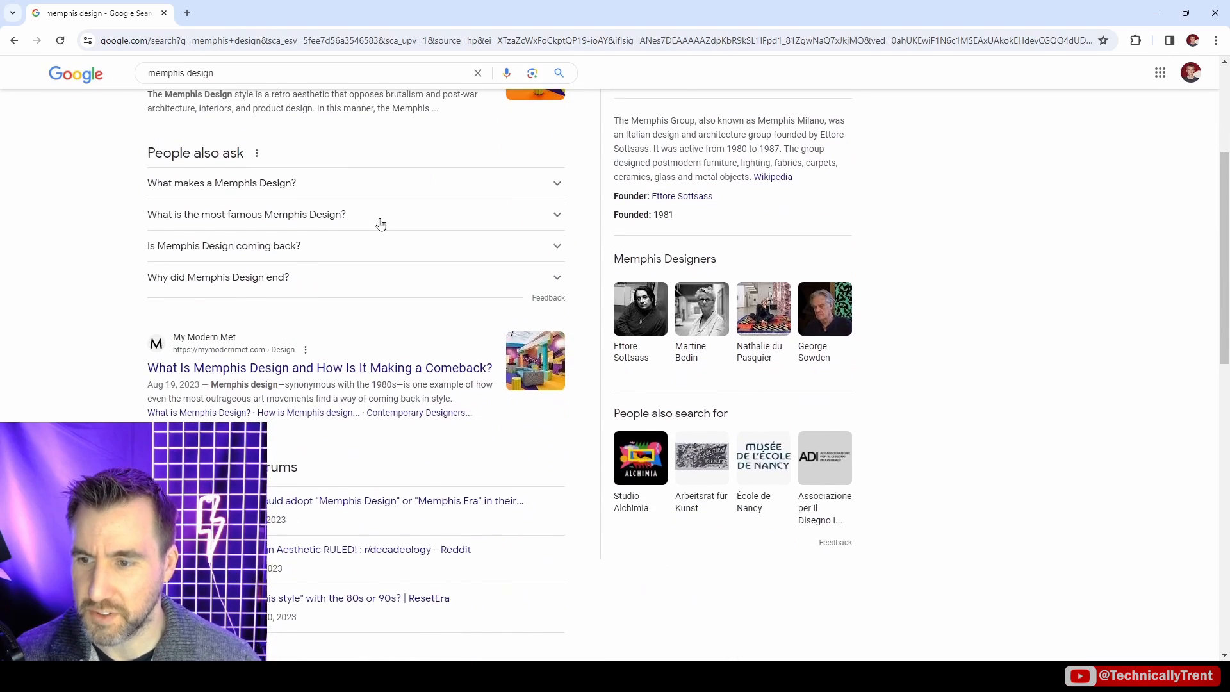
pyautogui.scroll(4, 378, 220)
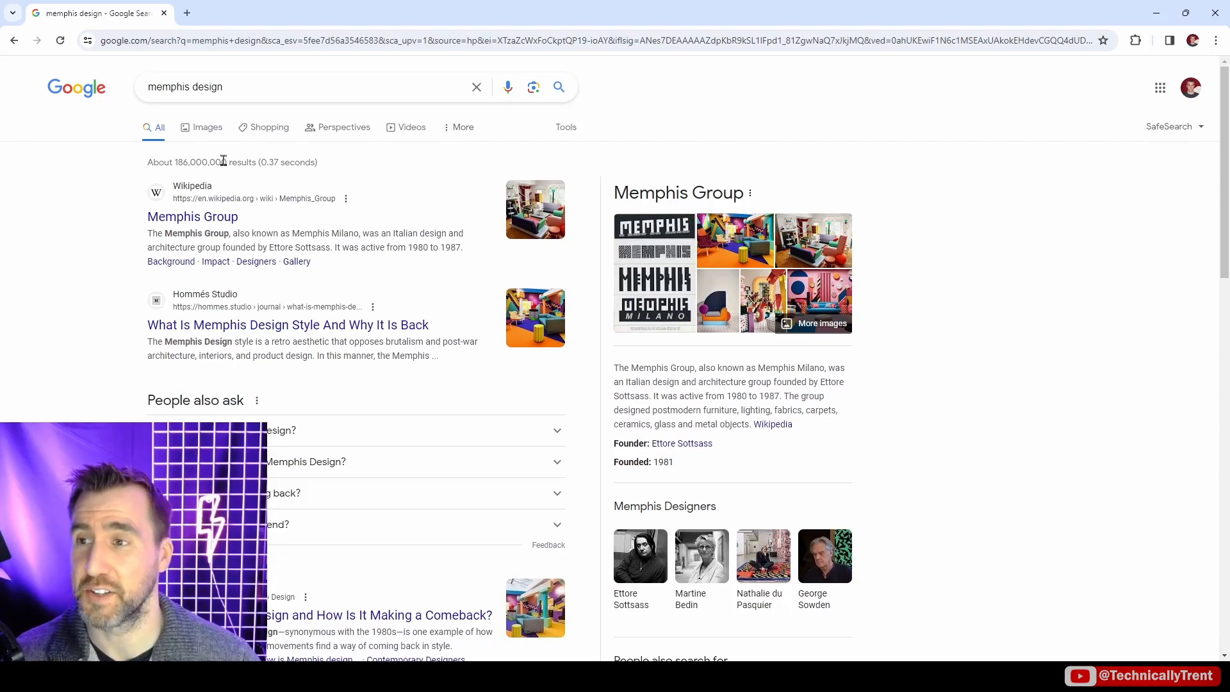
pyautogui.click(208, 133)
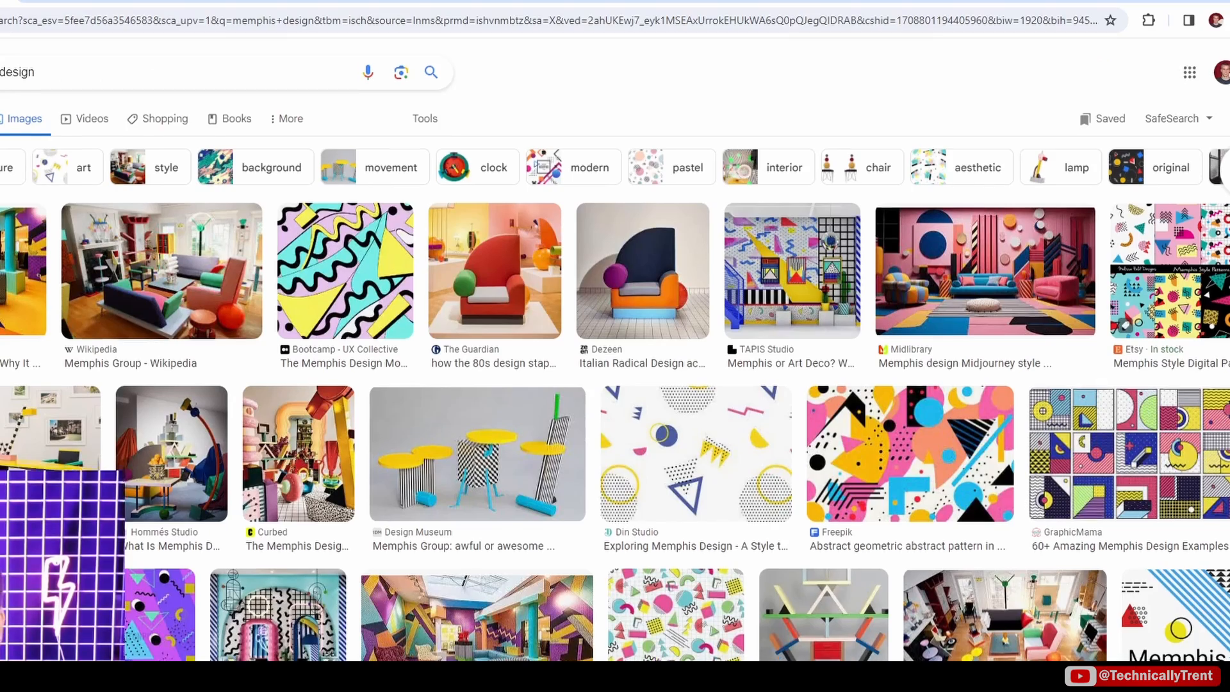
pyautogui.scroll(-5, 615, 369)
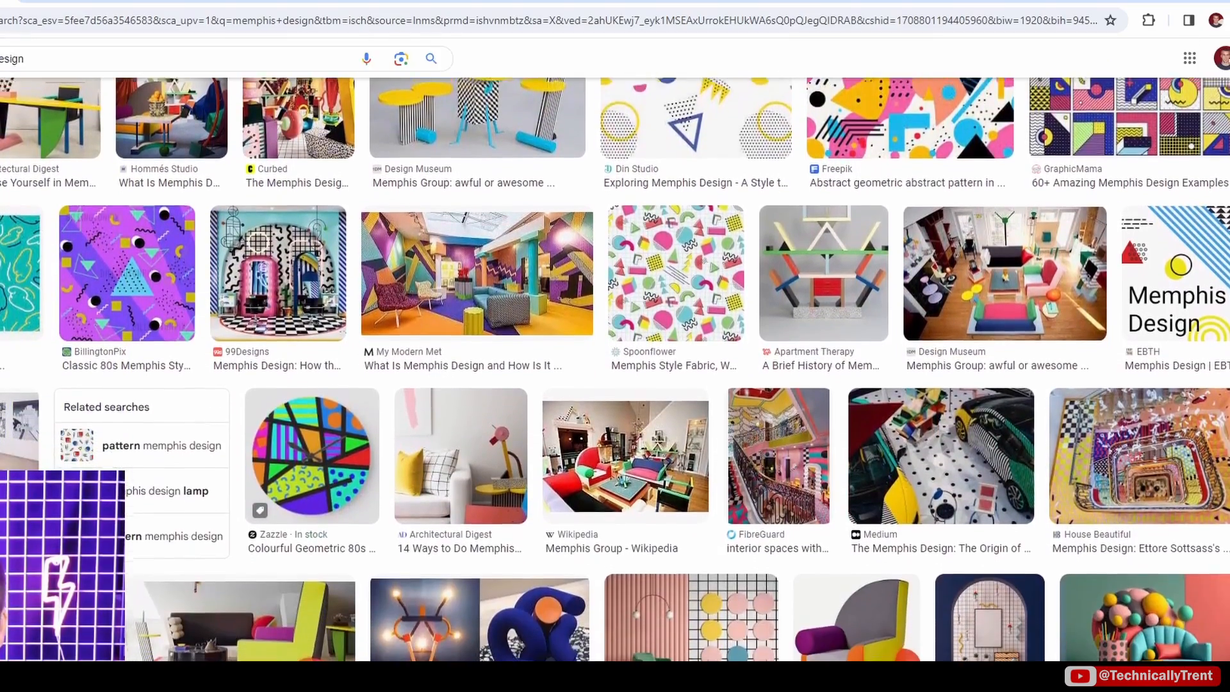
pyautogui.scroll(-1, 615, 369)
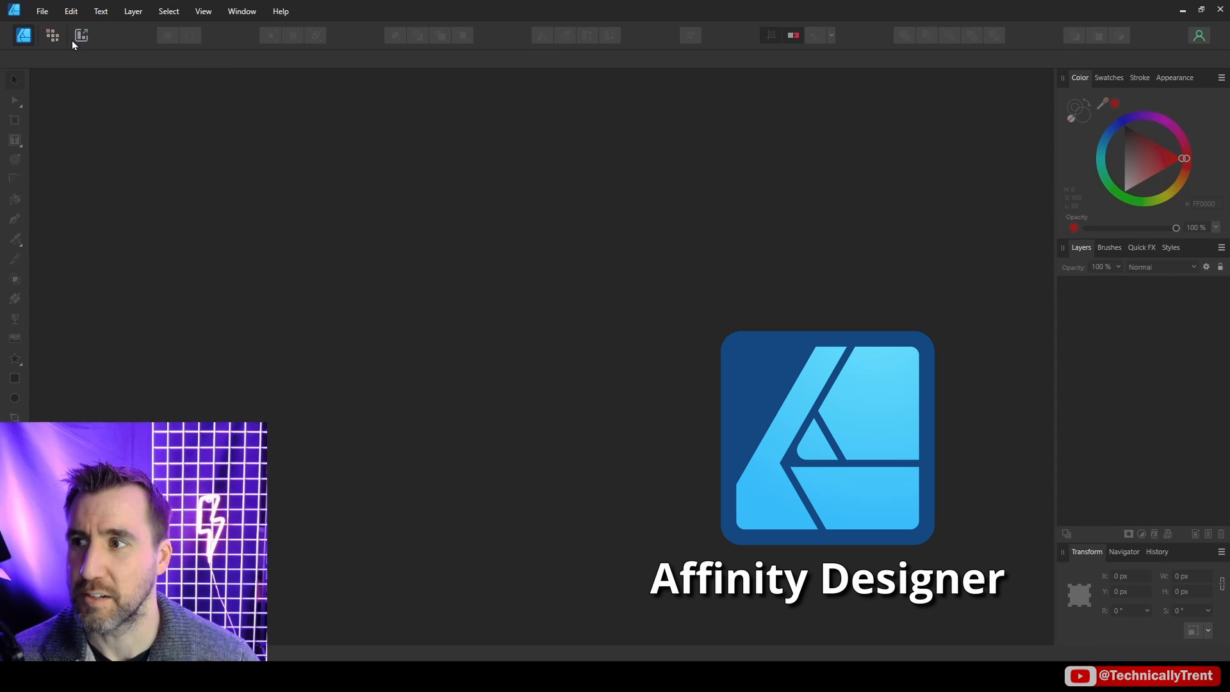
# Switch to Affinity Designer and set up a new document measuring 20 by 20 inches.
pyautogui.click(42, 11)
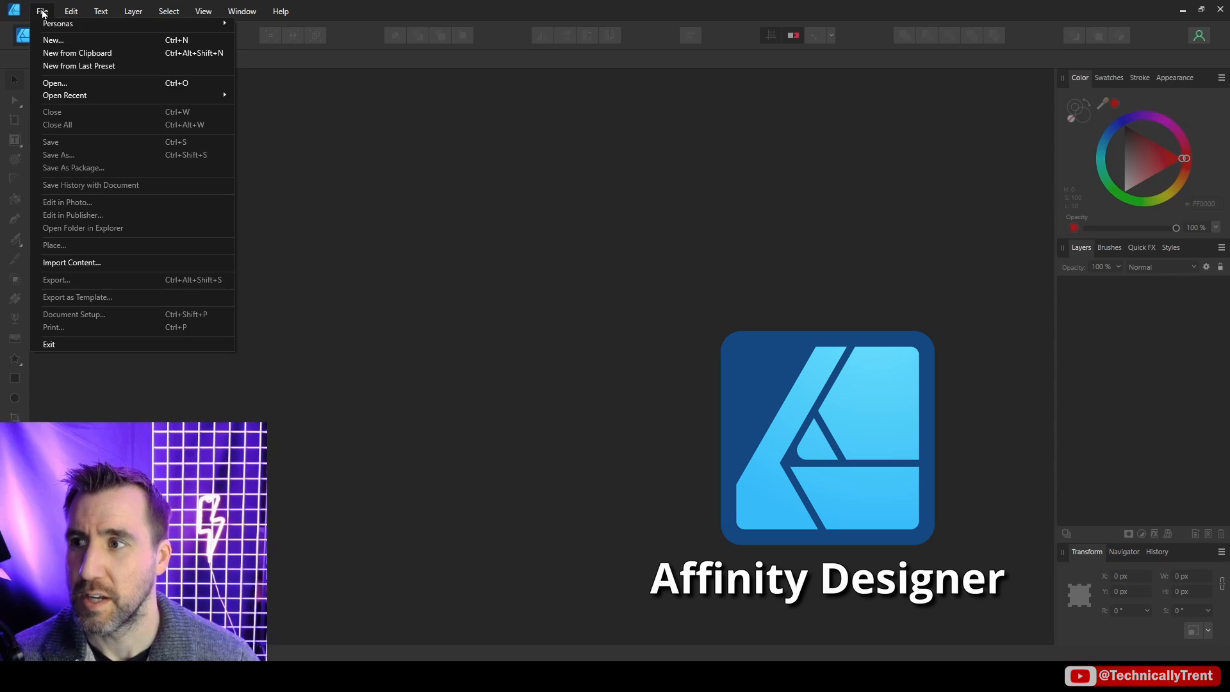
pyautogui.click(56, 40)
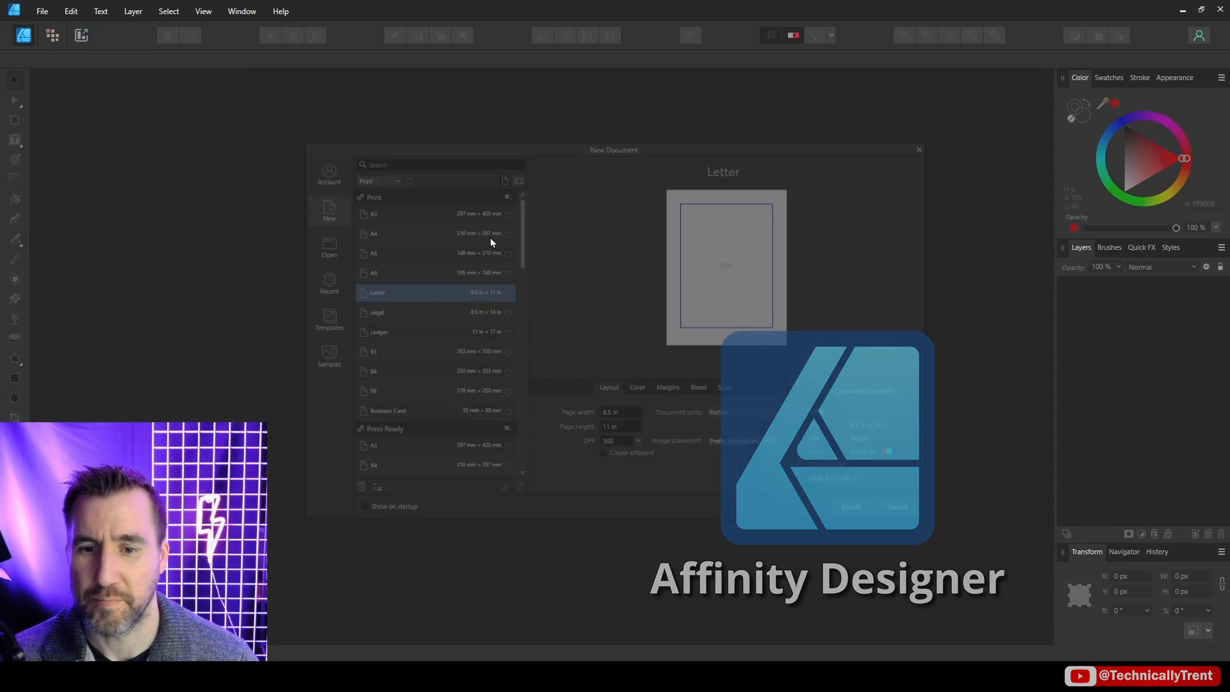
pyautogui.click(746, 421)
pyautogui.click(743, 483)
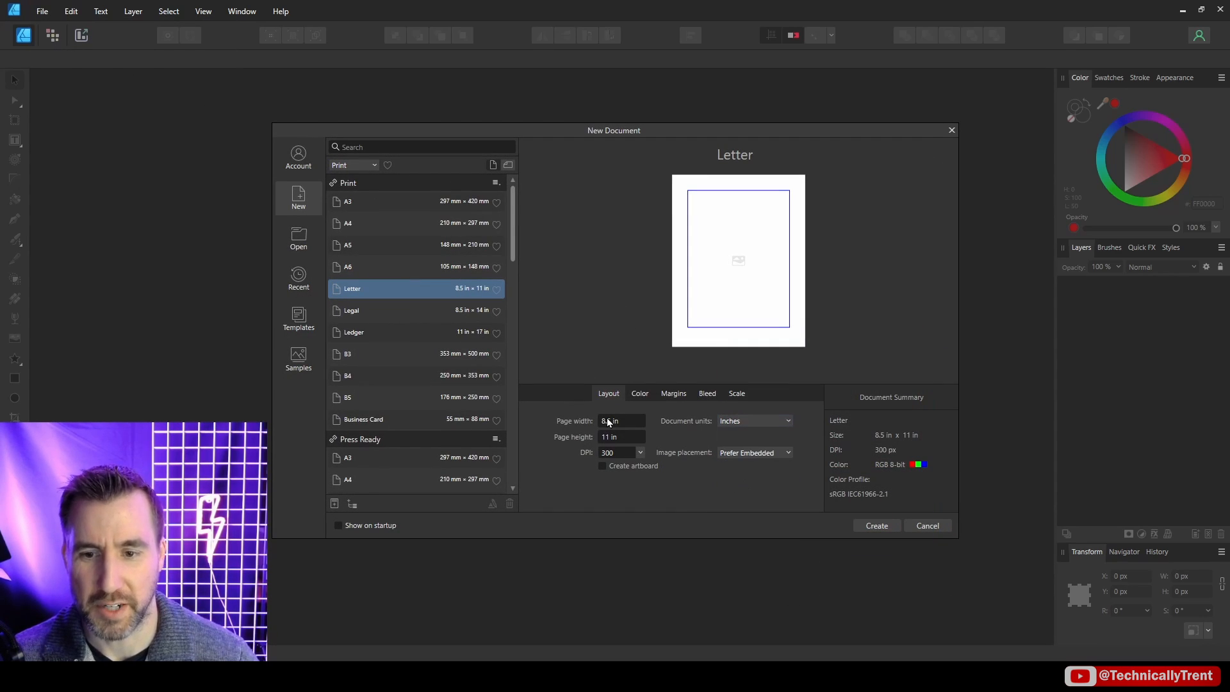
pyautogui.click(612, 421)
pyautogui.write('20')
pyautogui.press('Tab')
pyautogui.write('20')
pyautogui.press('Tab')
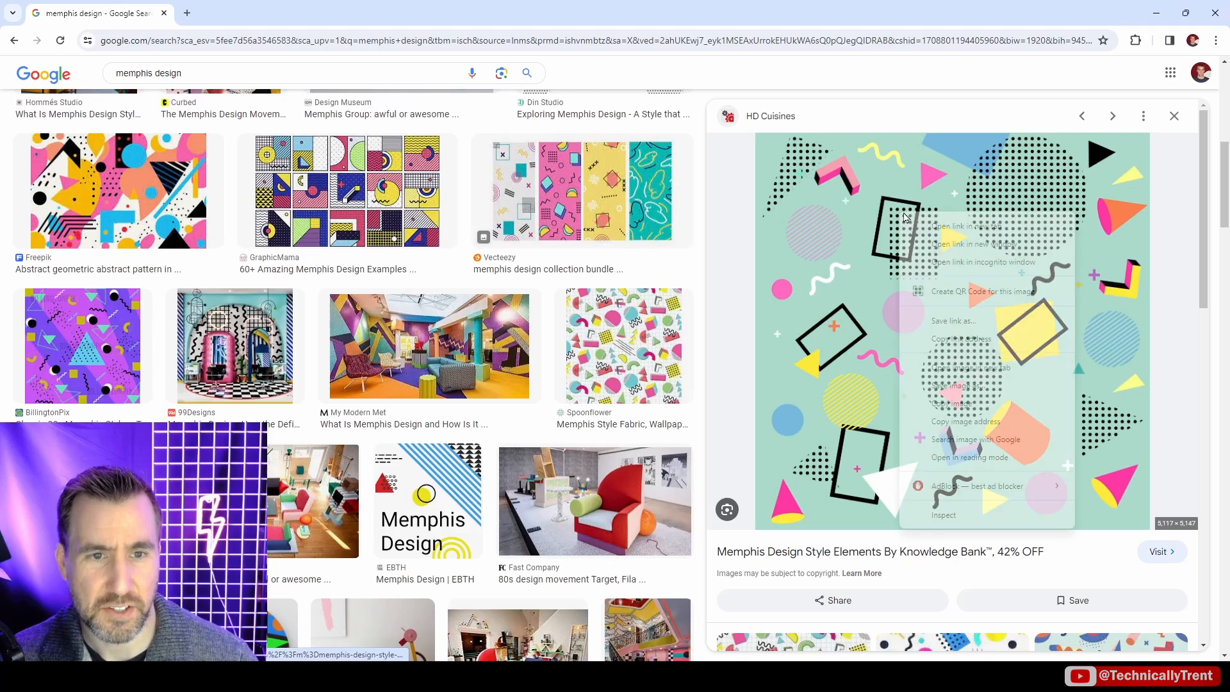
# Copy the mint-green Memphis pattern image from Google and paste it into the Affinity Designer document, placing it beside the page.
pyautogui.rightClick(910, 214)
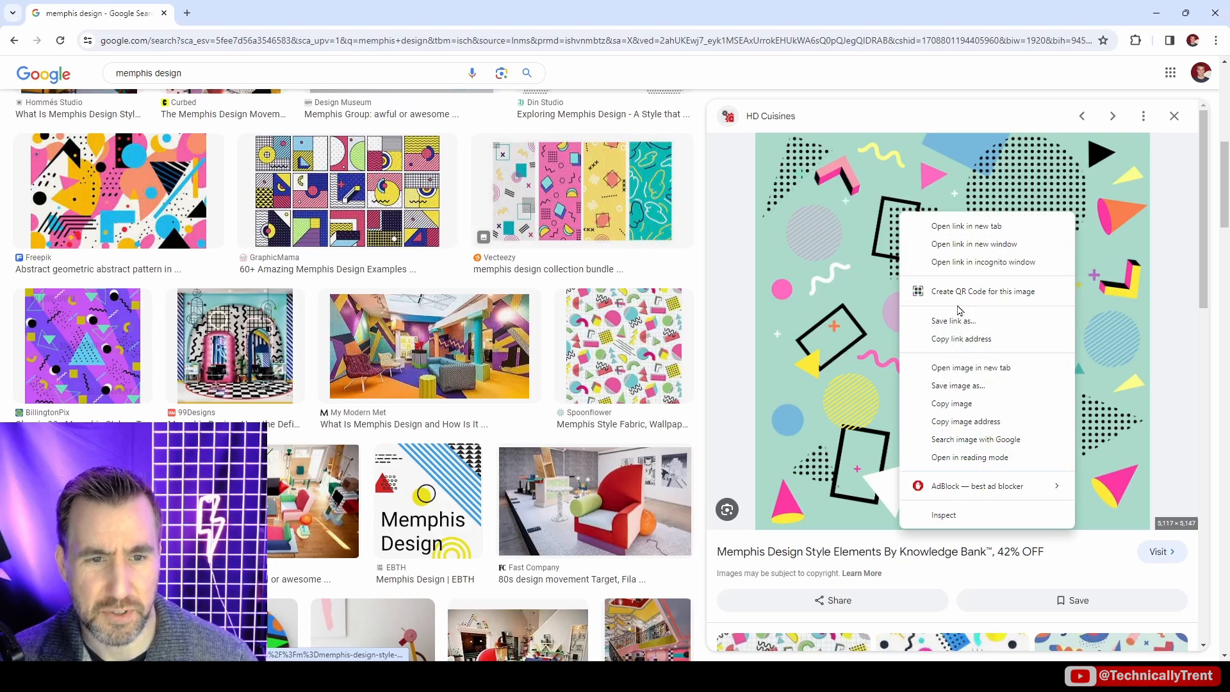
pyautogui.click(972, 404)
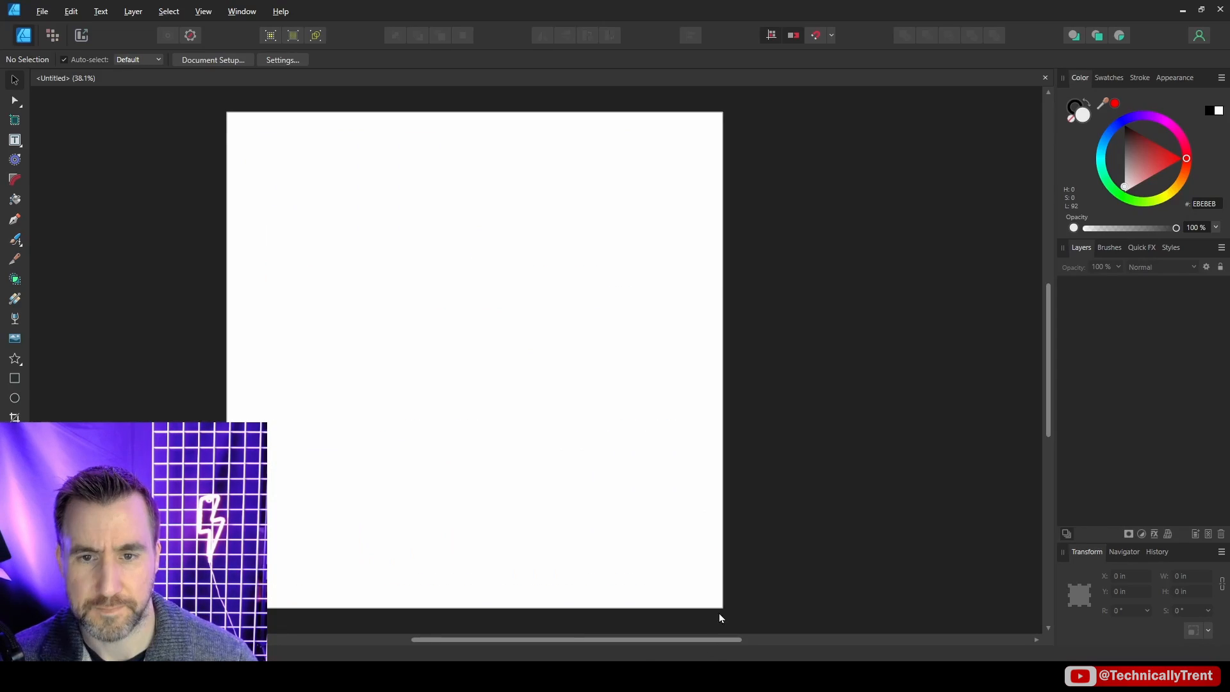
pyautogui.hotkey('ctrl', 'v')
pyautogui.scroll(-3, 570, 356)
pyautogui.moveTo(670, 256); pyautogui.dragTo(846, 175)
pyautogui.click(897, 200)
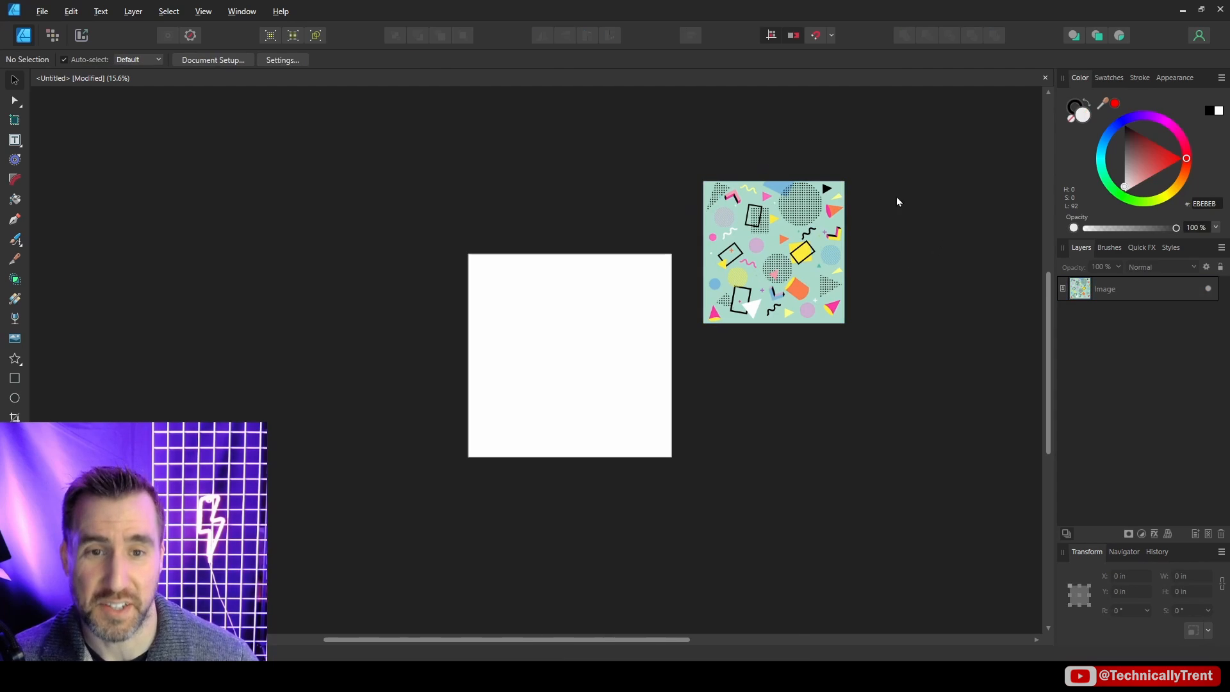
# Check the Clip to Canvas view mode setting, which controls whether objects outside the page are displayed.
pyautogui.click(204, 11)
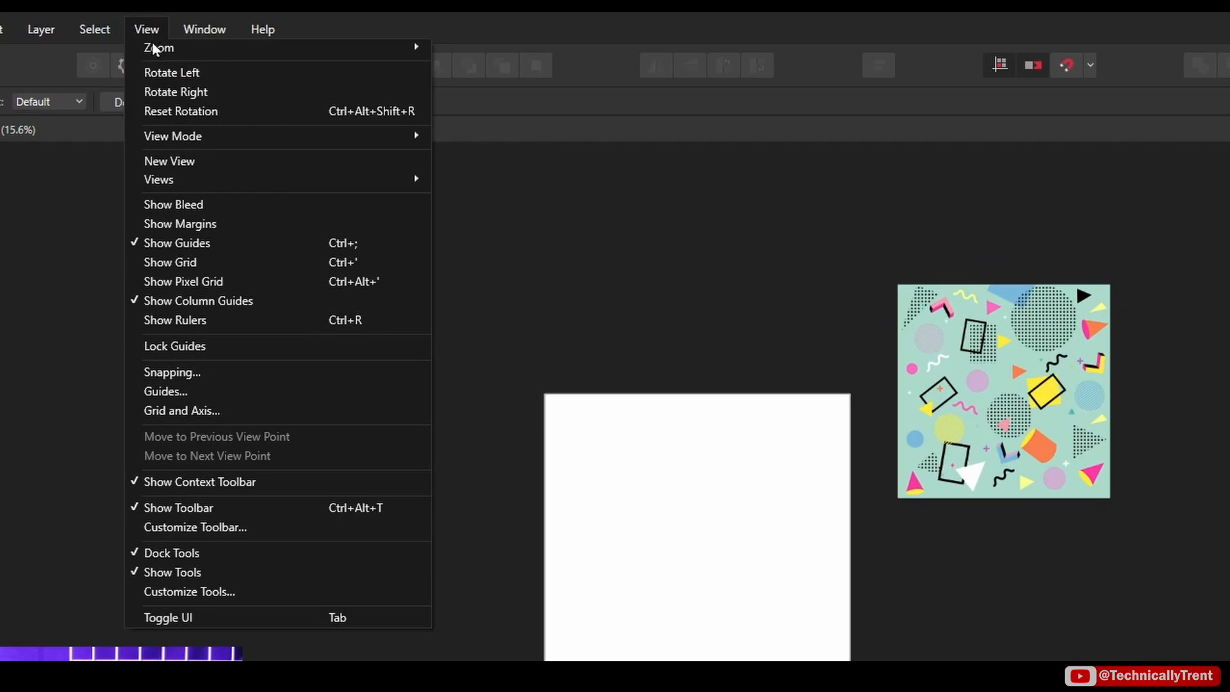
pyautogui.moveTo(182, 136)
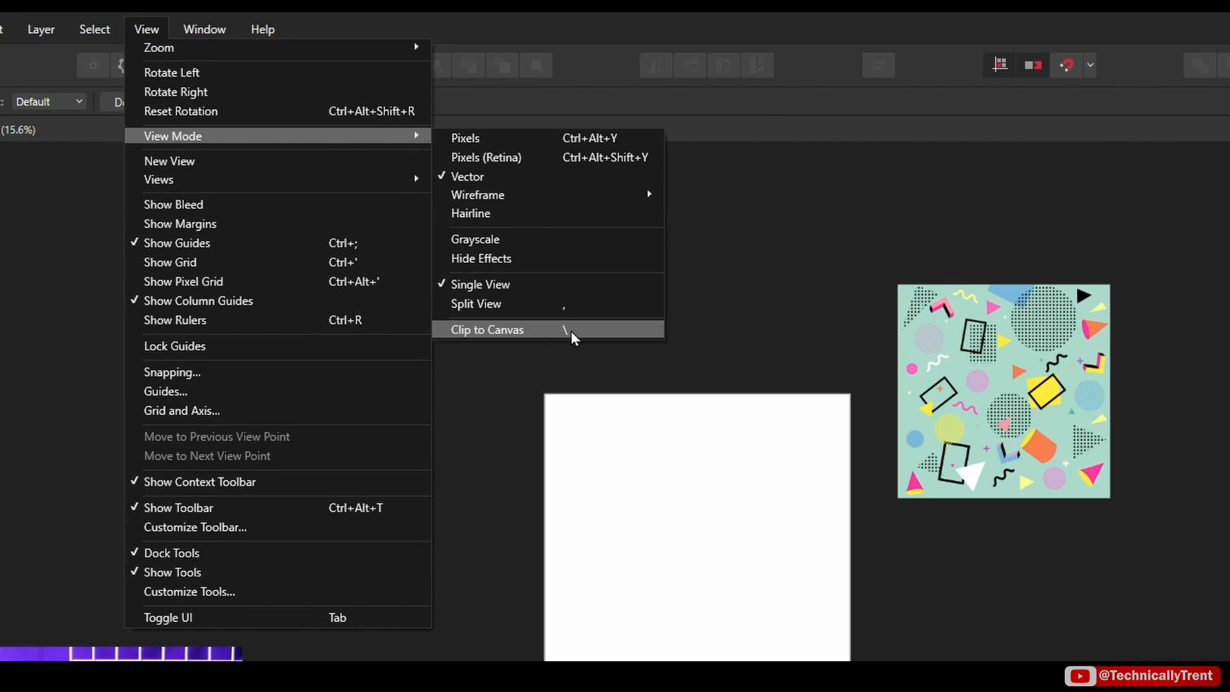
pyautogui.click(602, 330)
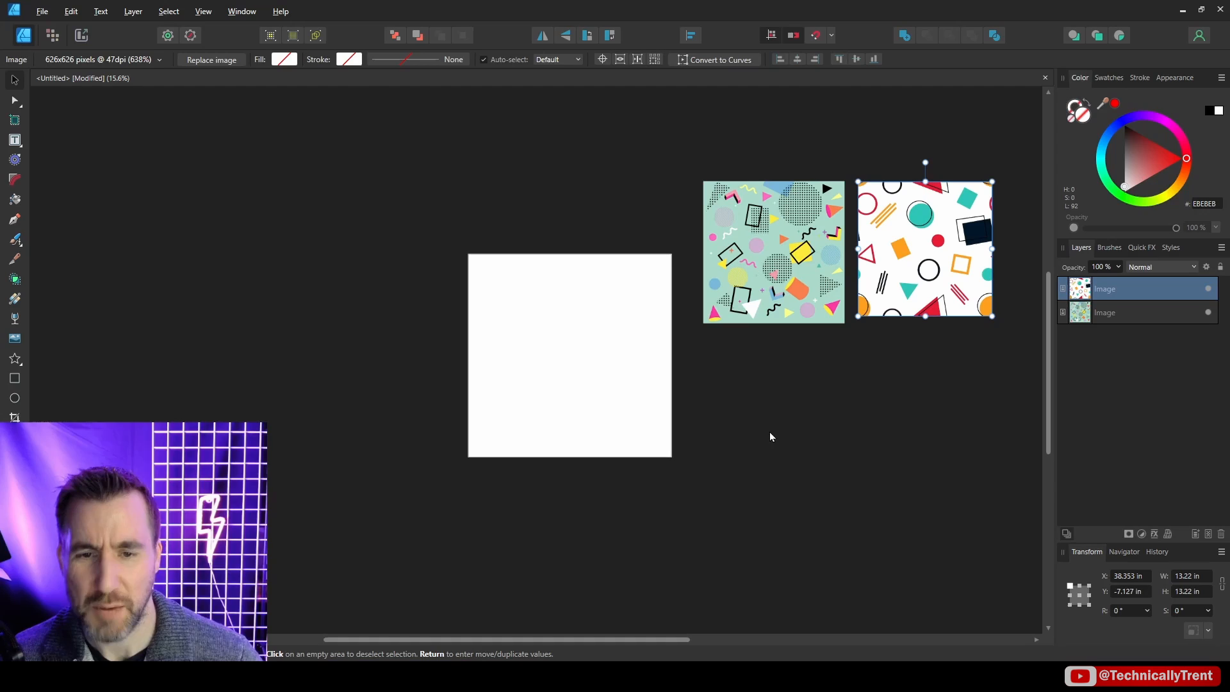
# Paste another Memphis pattern image into the document, resize it and place it below the mint-green reference image.
pyautogui.click(765, 428)
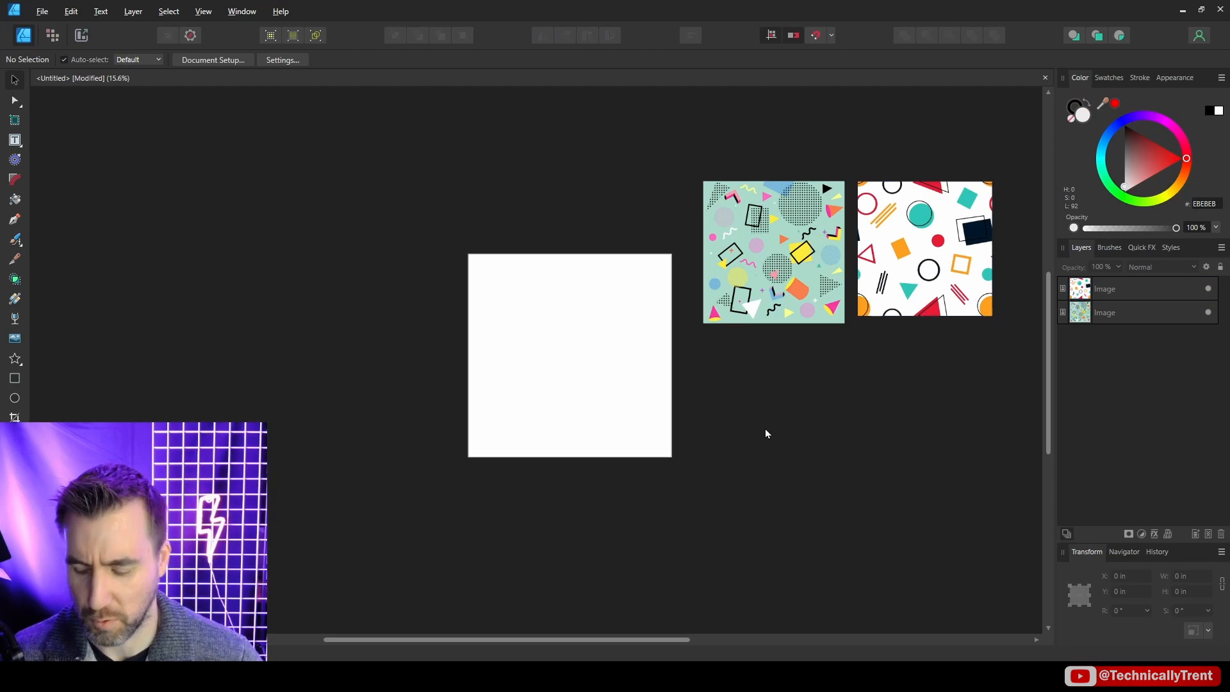
pyautogui.hotkey('ctrl', 'v')
pyautogui.moveTo(548, 344); pyautogui.dragTo(650, 283)
pyautogui.moveTo(586, 361); pyautogui.dragTo(769, 405)
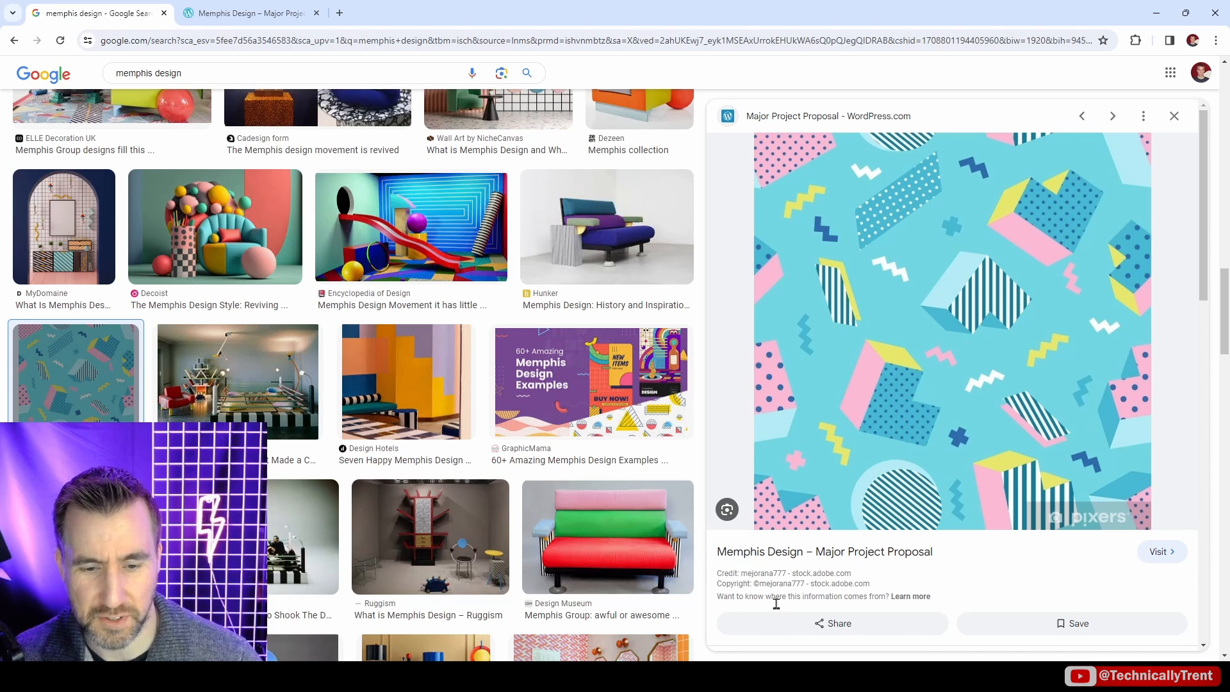
# Browse the related images in Google and open the Memphis Style Digital Patterns collection.
pyautogui.scroll(-10, 903, 256)
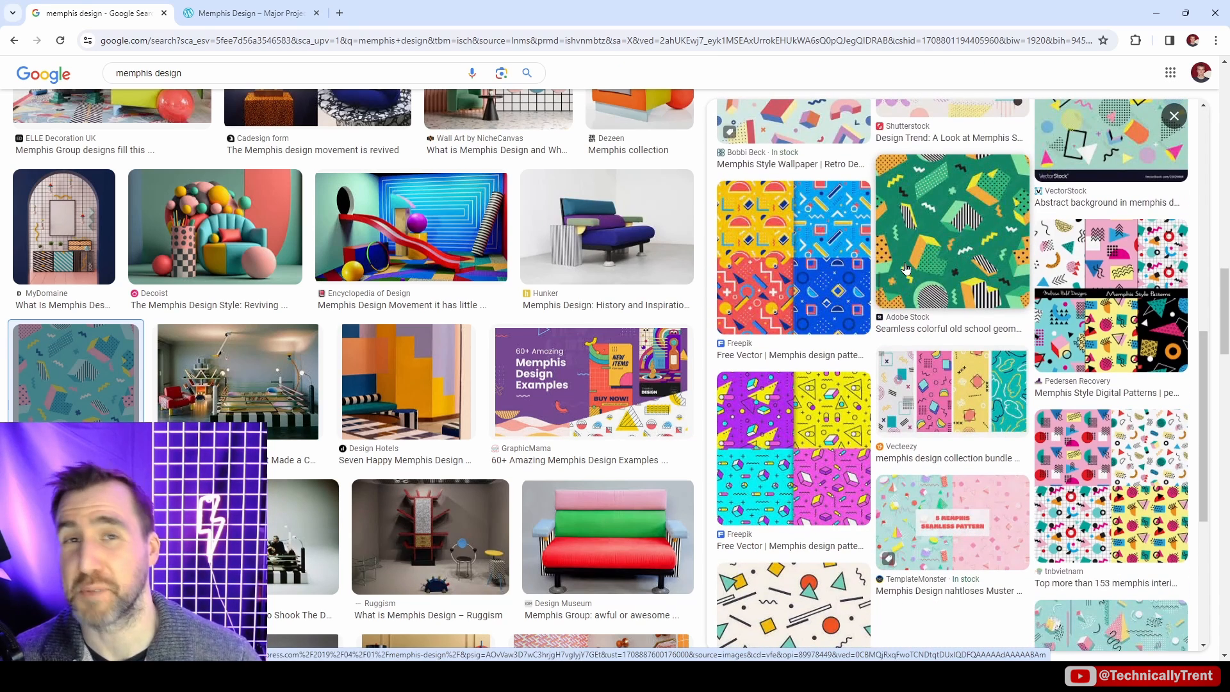
pyautogui.click(1131, 307)
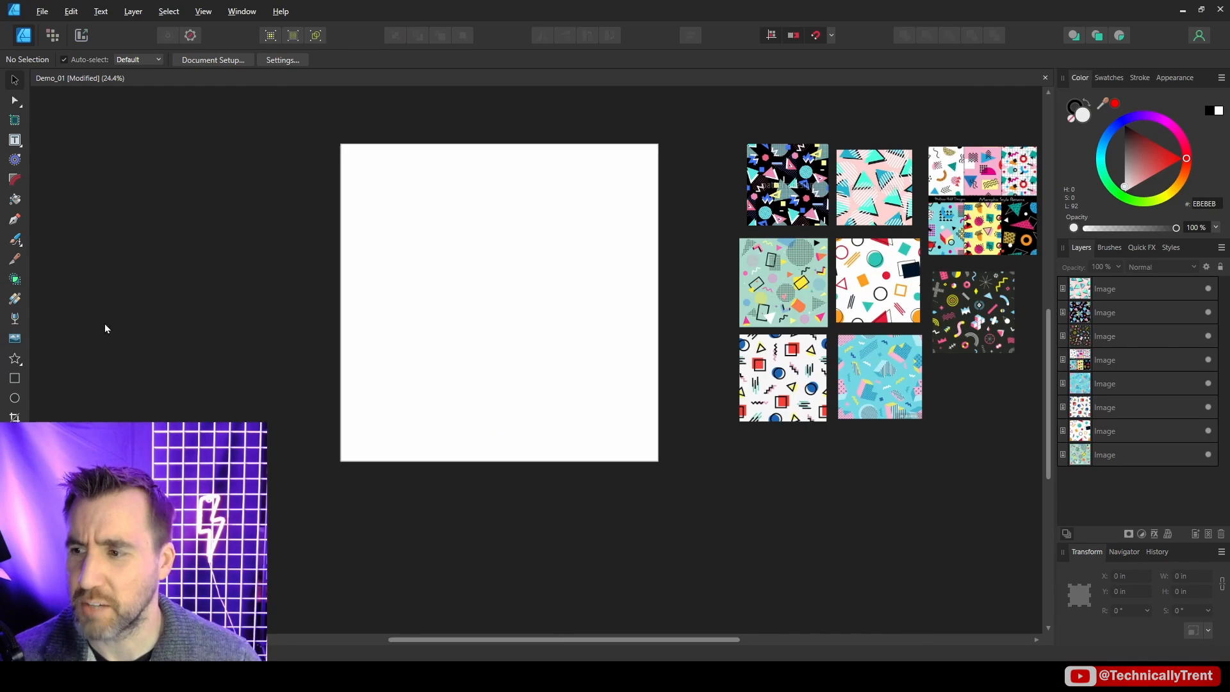
# In Affinity Designer, draw a rectangle covering the whole page and fill it with black.
pyautogui.click(15, 378)
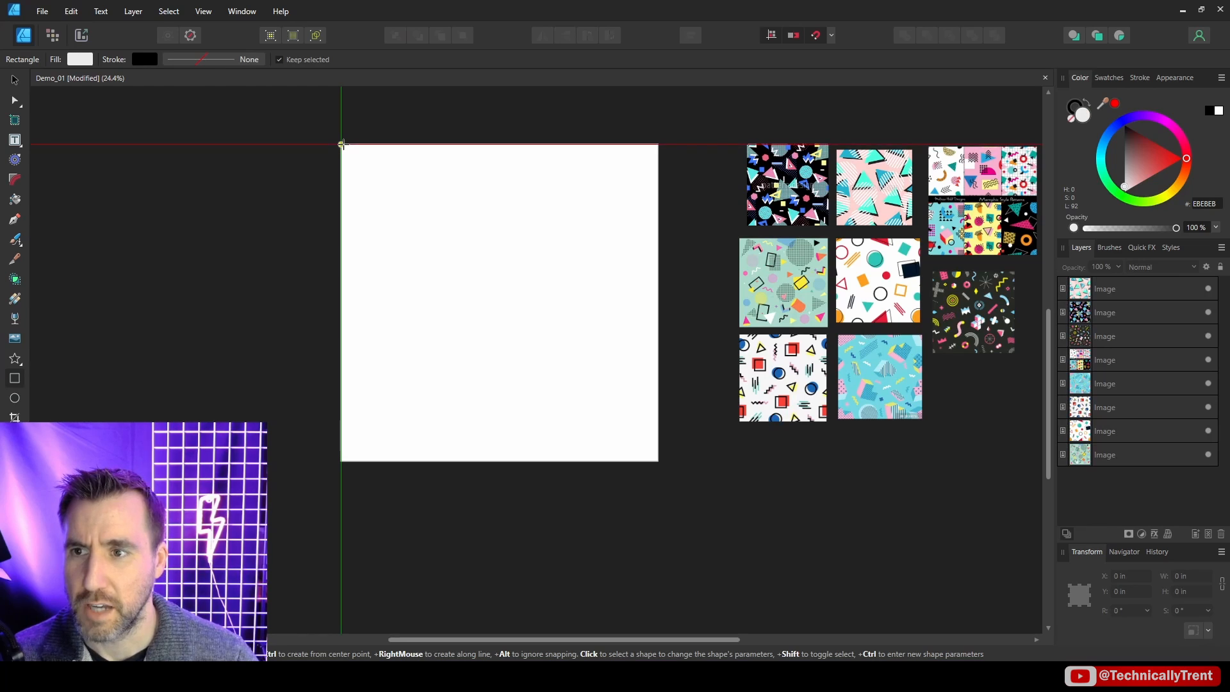
pyautogui.moveTo(341, 144); pyautogui.dragTo(658, 461)
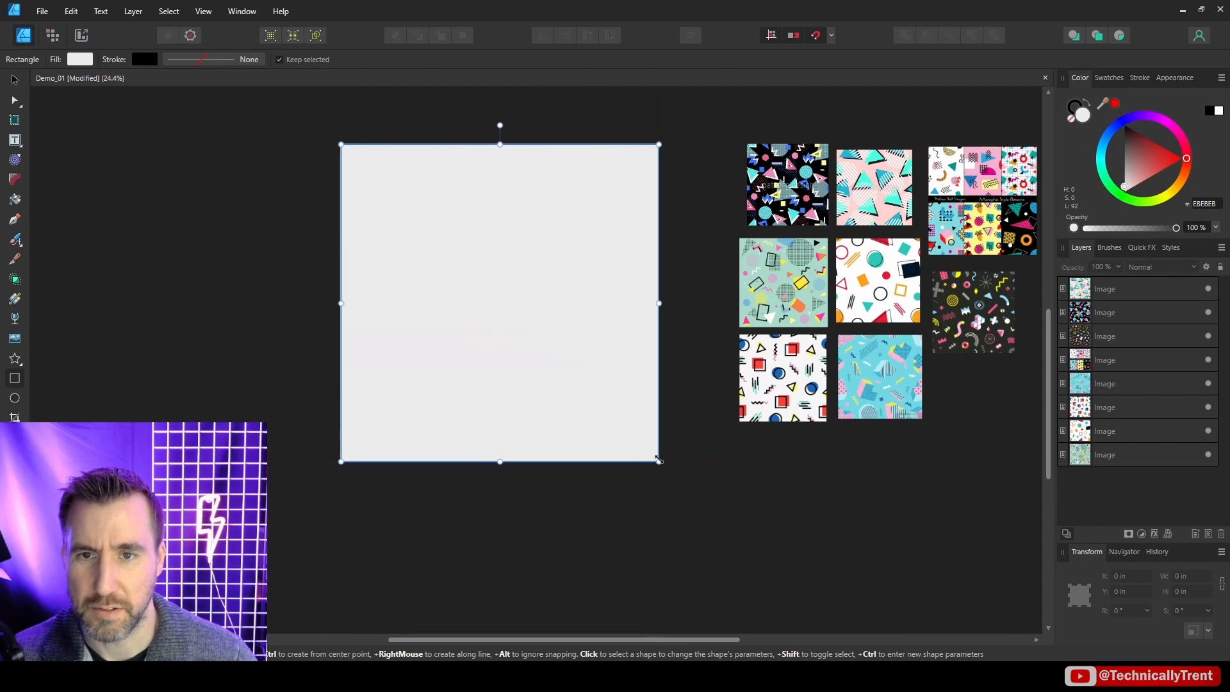
pyautogui.click(1124, 125)
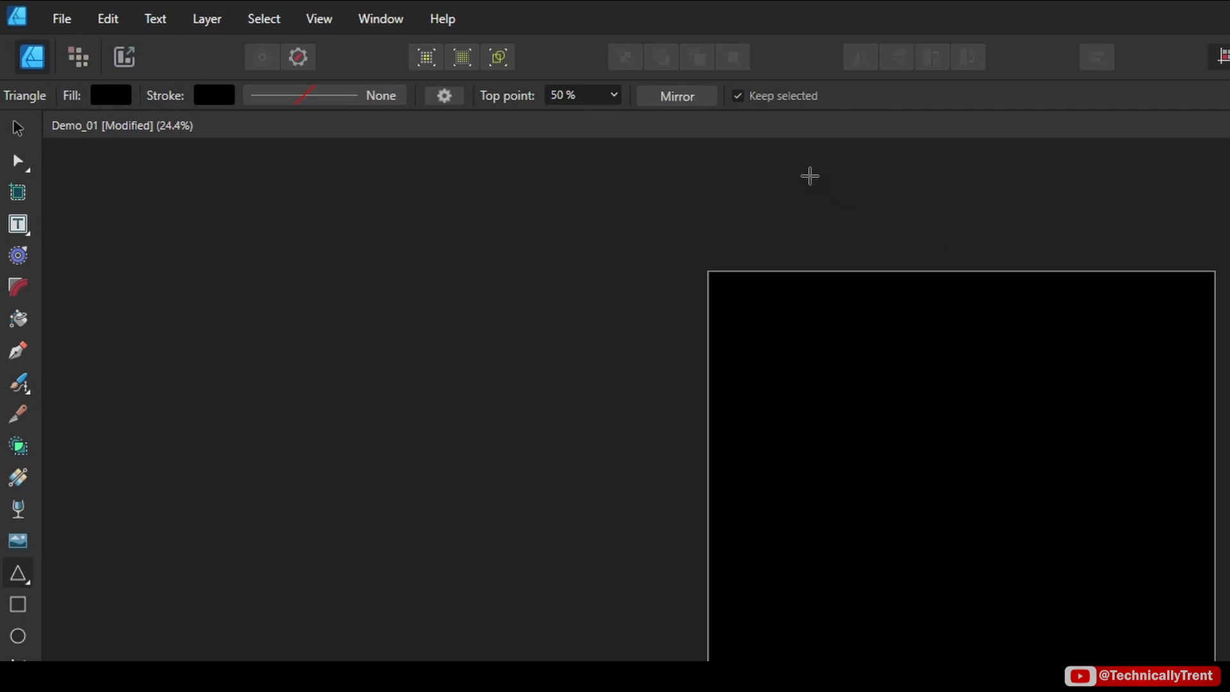
# Draw a purple right triangle about 3 × 3.3 in above the page, with its top point at 0 % and no stroke.
pyautogui.moveTo(806, 170); pyautogui.dragTo(881, 252)
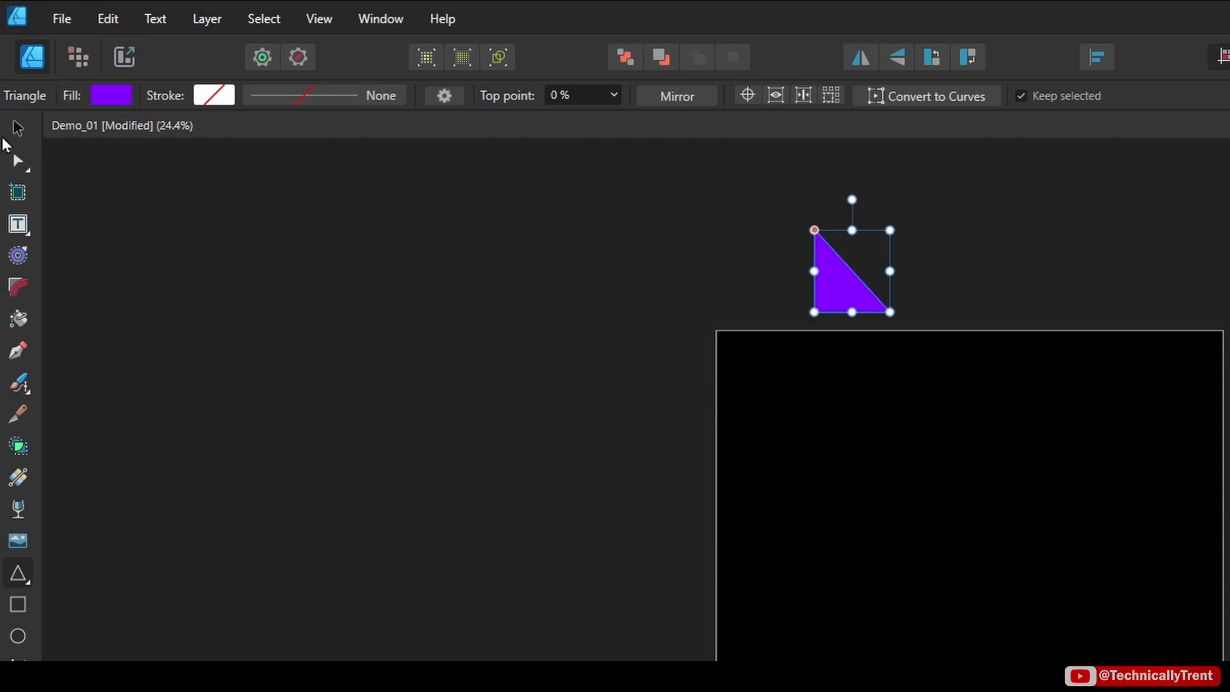
pyautogui.click(18, 129)
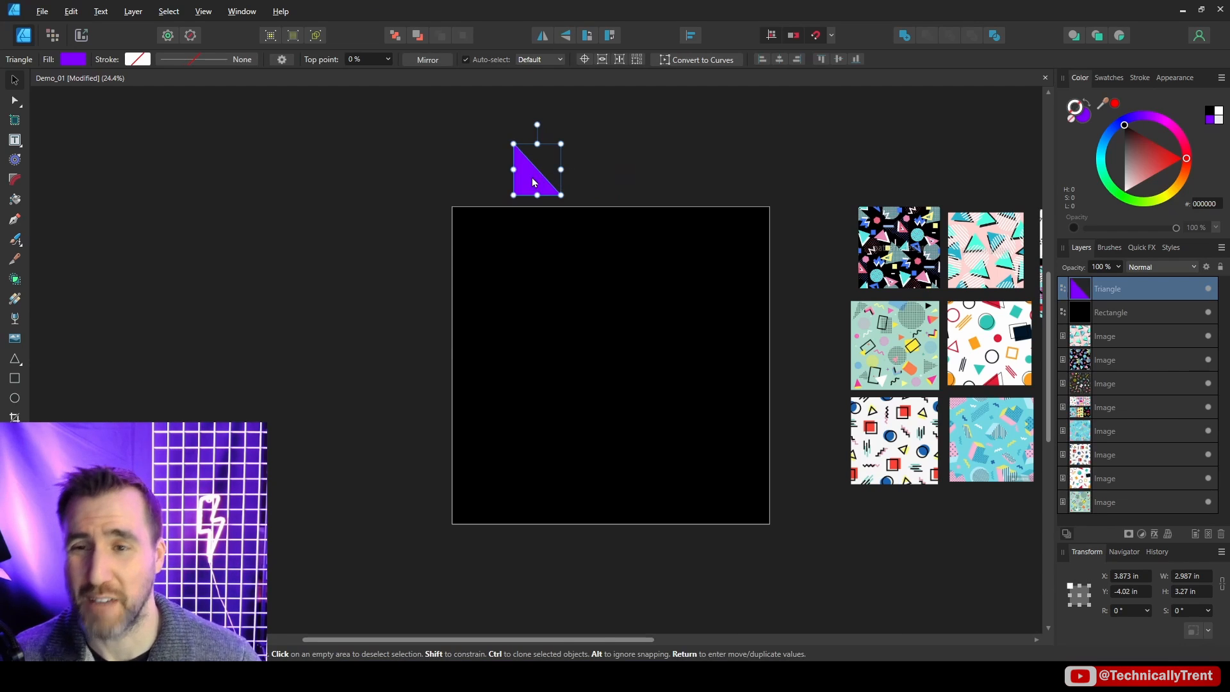
# Duplicate the purple triangle beside the original and turn the copy into an outline with no fill and a purple 19.4 pt stroke.
pyautogui.moveTo(531, 178); pyautogui.dragTo(602, 174)
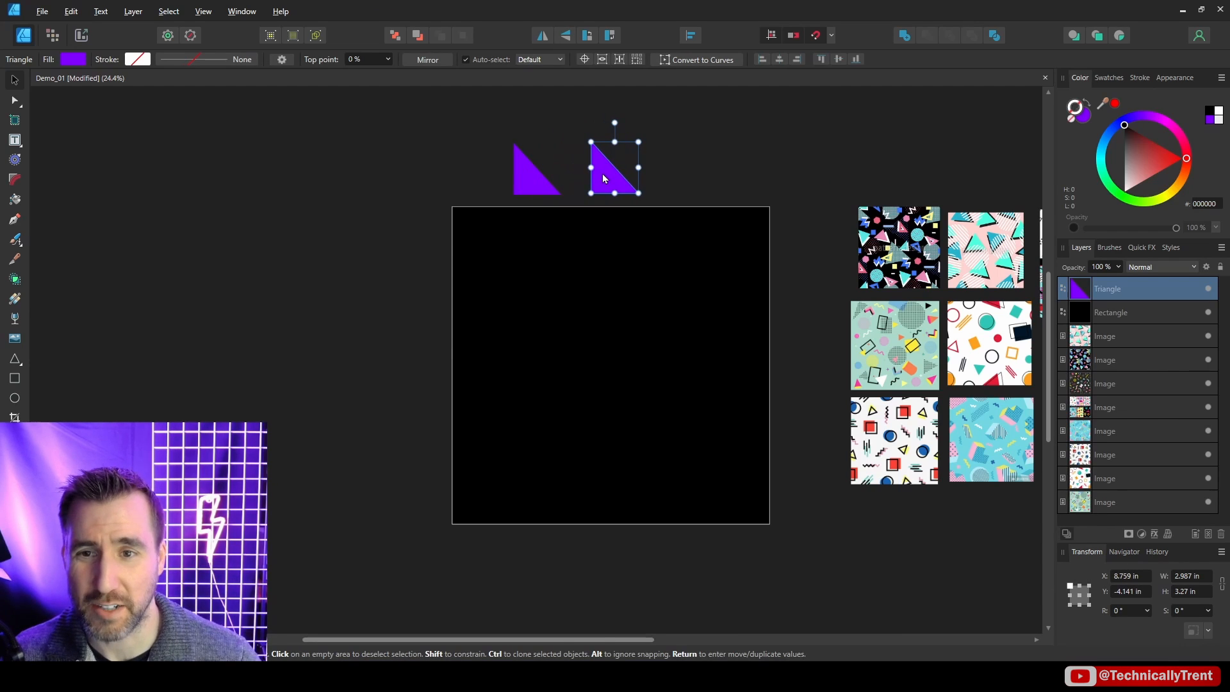
pyautogui.click(1073, 123)
pyautogui.click(1074, 123)
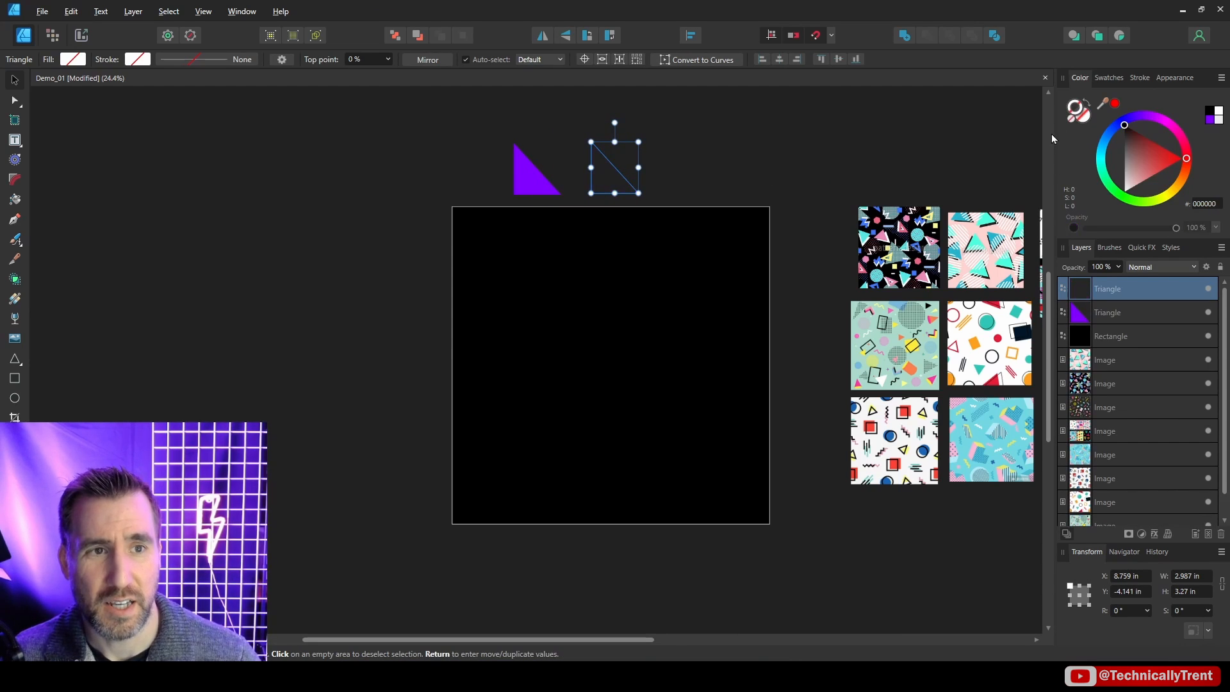
pyautogui.click(1140, 78)
pyautogui.click(1080, 78)
pyautogui.click(1077, 107)
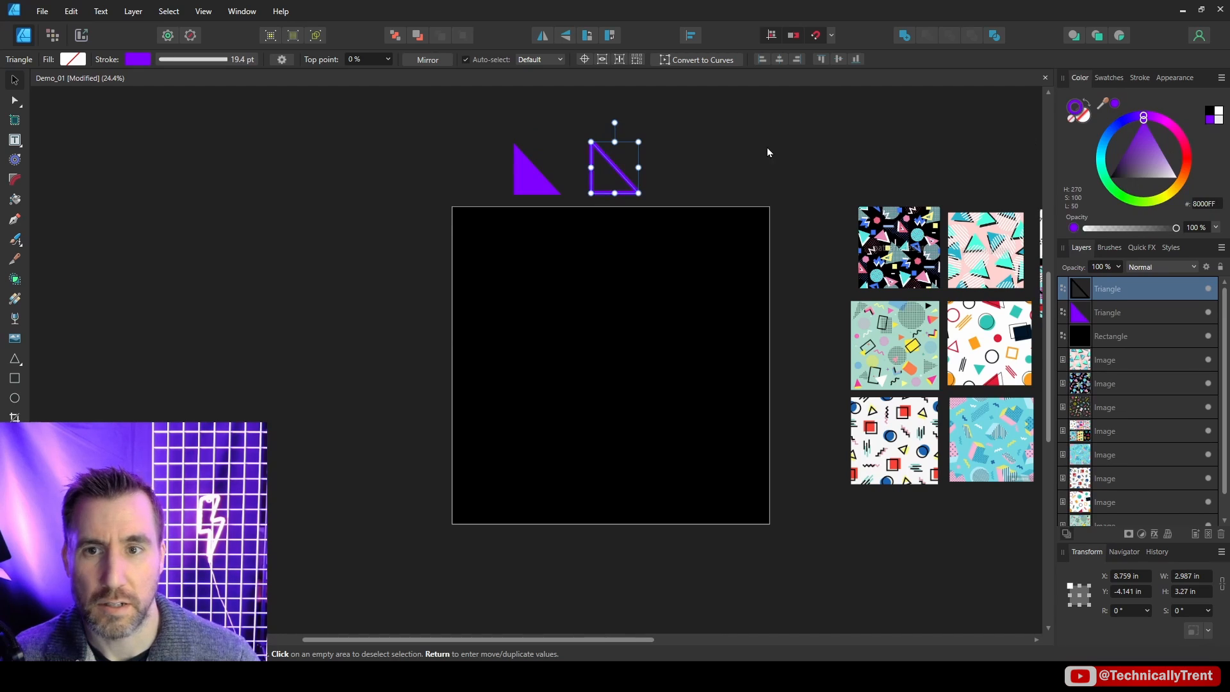
pyautogui.click(767, 148)
# Draw a white circle about 7.6 in across near the middle of the black page, with no stroke.
pyautogui.hscroll(2, 767, 148)
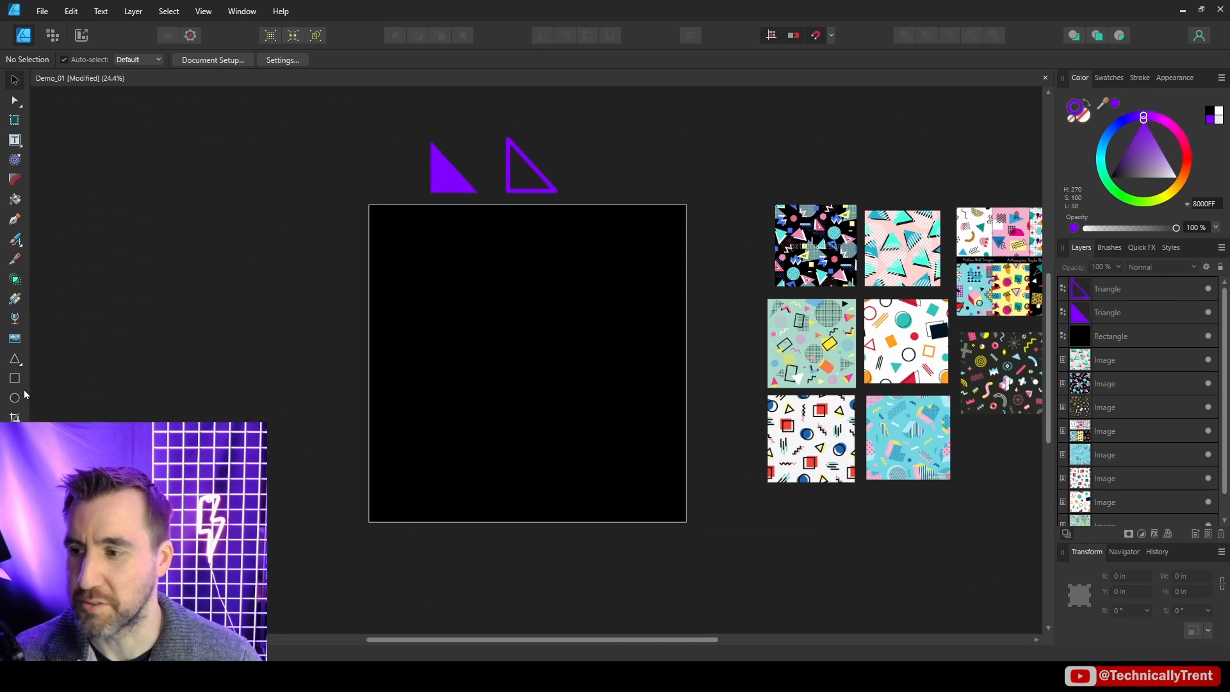
pyautogui.click(15, 398)
pyautogui.moveTo(477, 273); pyautogui.dragTo(600, 396)
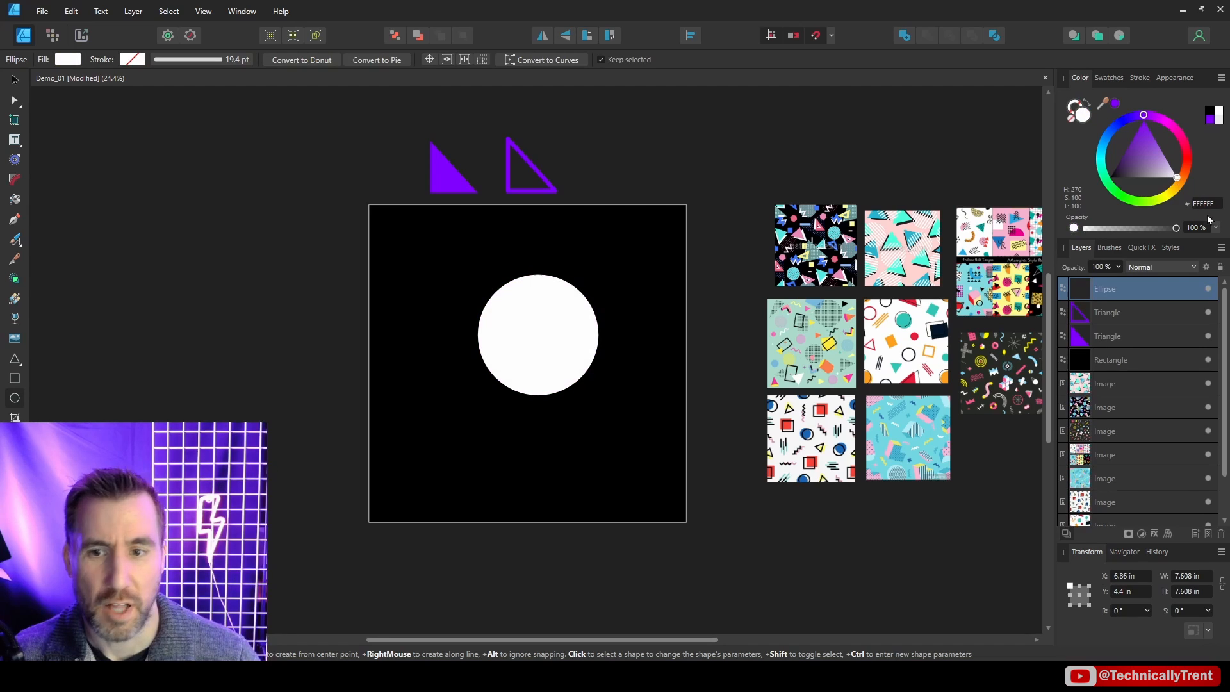
pyautogui.click(15, 80)
pyautogui.click(51, 307)
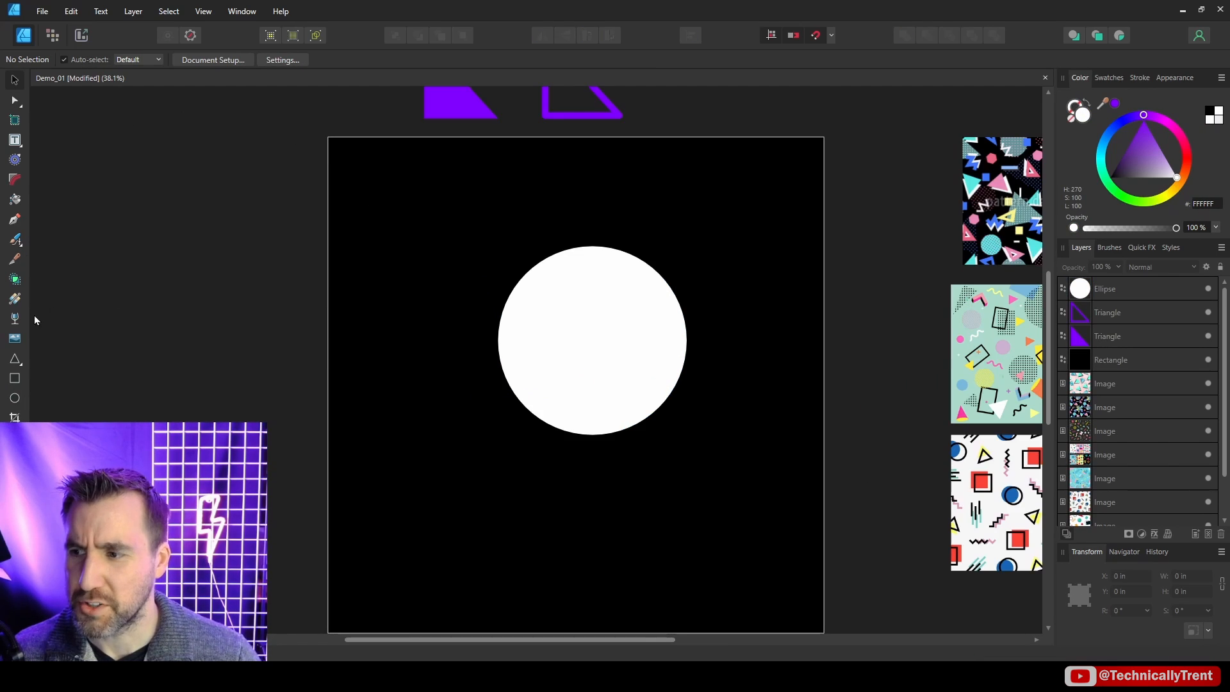
# Draw a thin horizontal rectangle about 14.3 × 0.5 in across the circle and fill it with pinkish red FF0050.
pyautogui.click(15, 378)
pyautogui.moveTo(415, 293); pyautogui.dragTo(771, 306)
pyautogui.moveTo(1176, 124); pyautogui.dragTo(1189, 141)
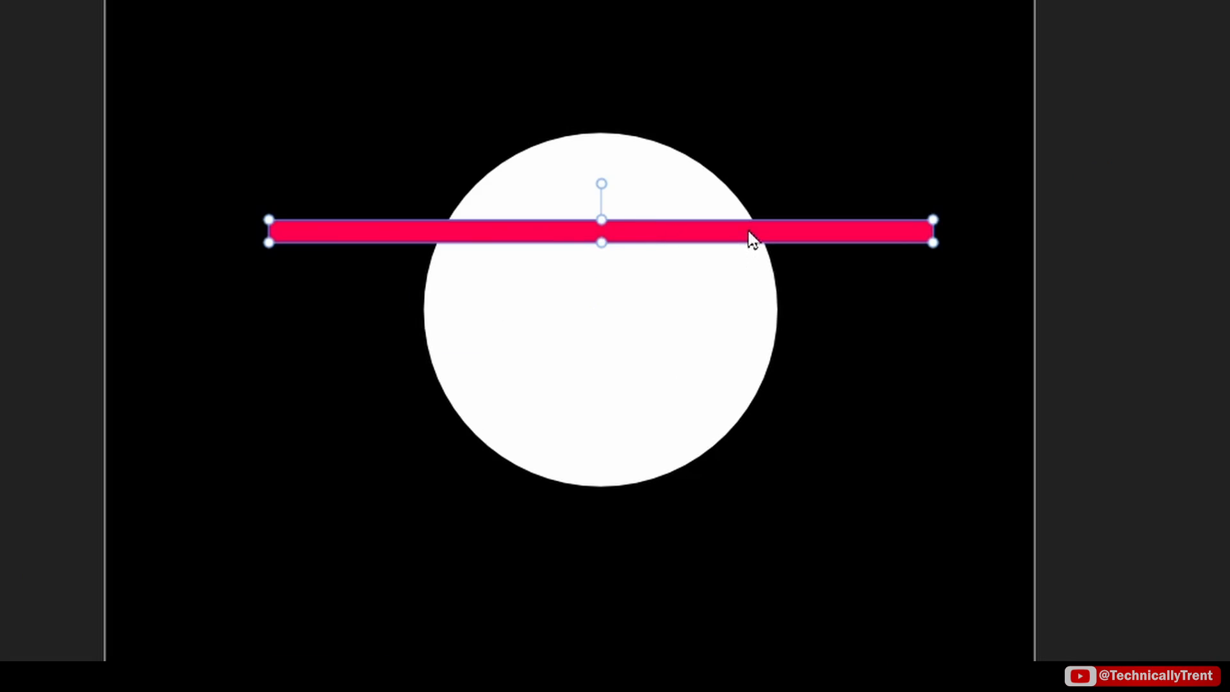
# Duplicate the red bar repeatedly above and below the original until eleven stripes cover the full height of the circle.
pyautogui.keyDown('alt'); pyautogui.moveTo(672, 303); pyautogui.dragTo(673, 322); pyautogui.keyUp('alt')
pyautogui.keyDown('alt'); pyautogui.moveTo(748, 277); pyautogui.dragTo(752, 420); pyautogui.keyUp('alt')
pyautogui.keyDown('alt'); pyautogui.moveTo(752, 419); pyautogui.dragTo(756, 206); pyautogui.keyUp('alt')
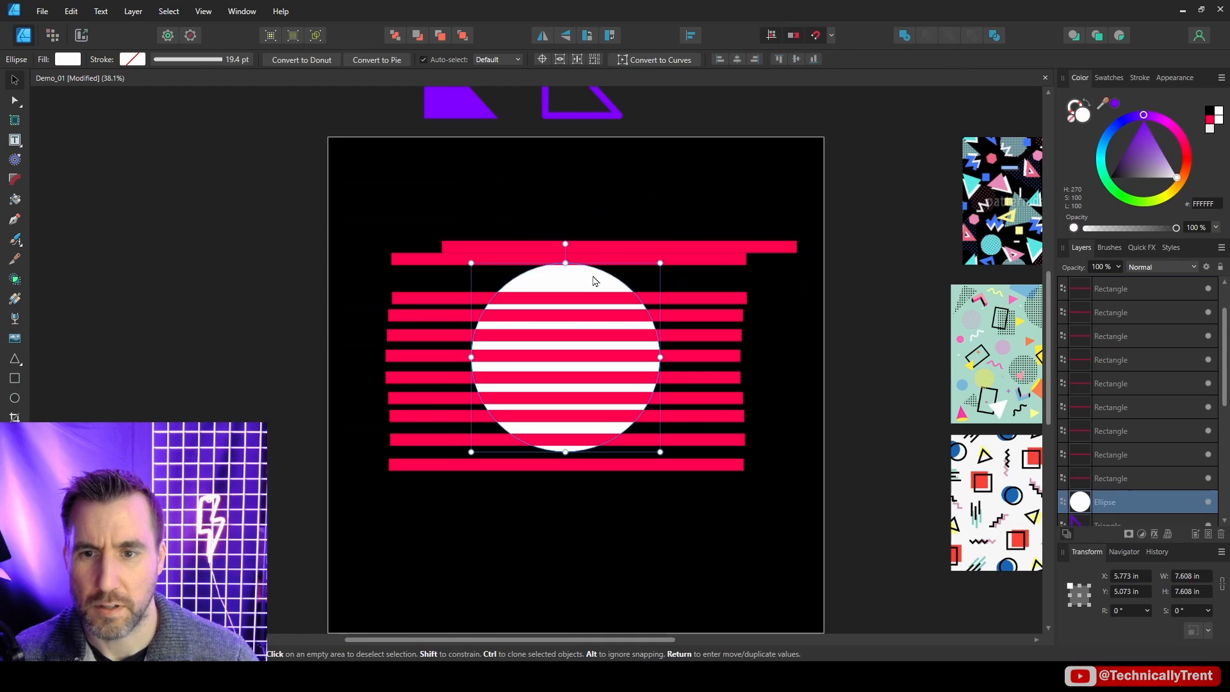
# Move the white circle aside to the left of the stripes and lower the second stripe from the top slightly.
pyautogui.moveTo(663, 182); pyautogui.dragTo(99, 188)
pyautogui.click(495, 253)
pyautogui.moveTo(495, 253); pyautogui.dragTo(504, 266)
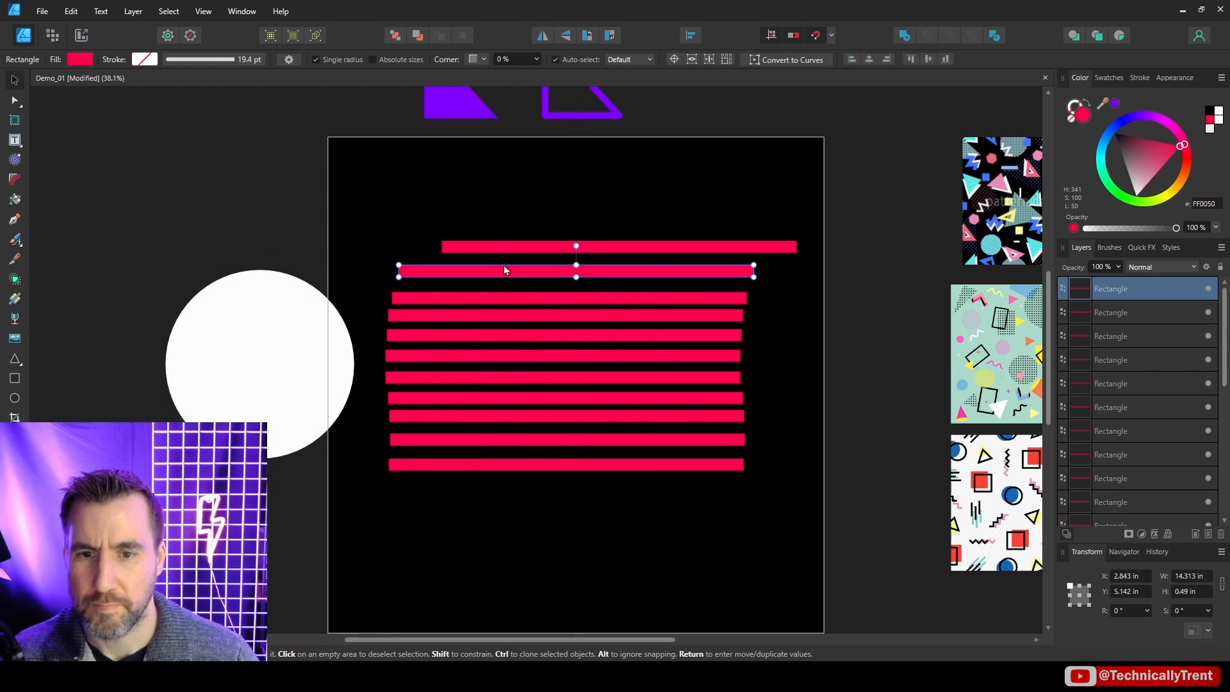
pyautogui.click(459, 132)
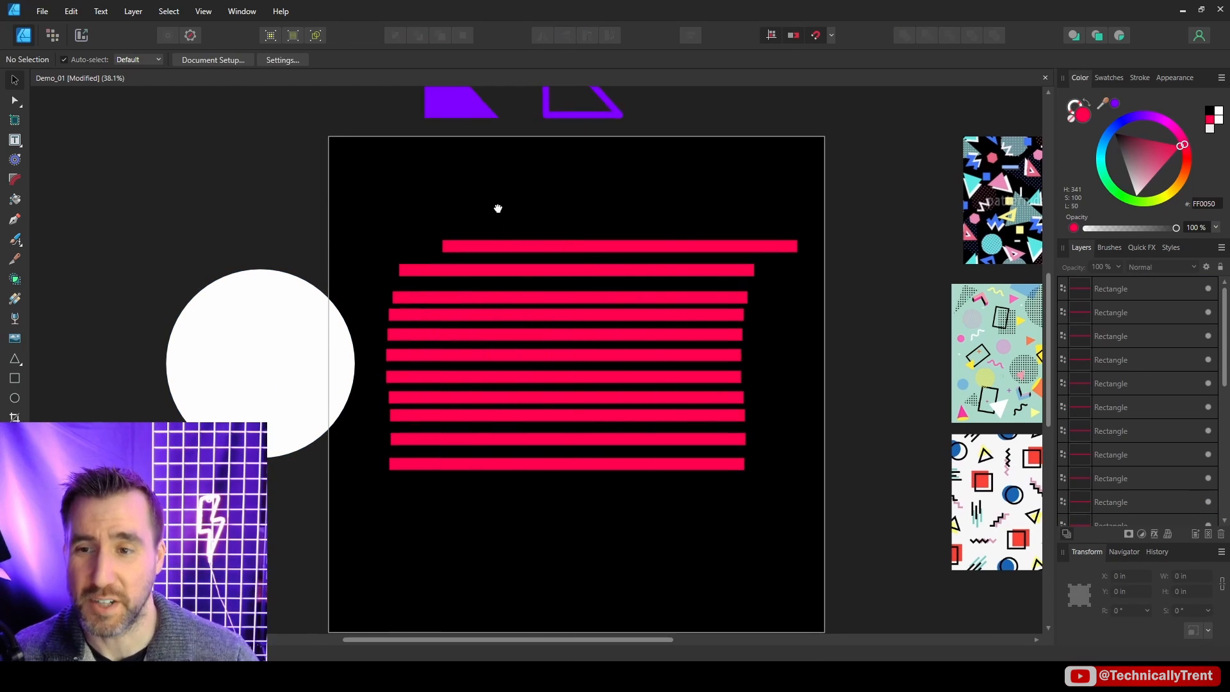
# Align all the red stripes to their horizontal centres and space them evenly in the vertical direction.
pyautogui.scroll(-1, 497, 206)
pyautogui.moveTo(373, 172); pyautogui.dragTo(829, 477)
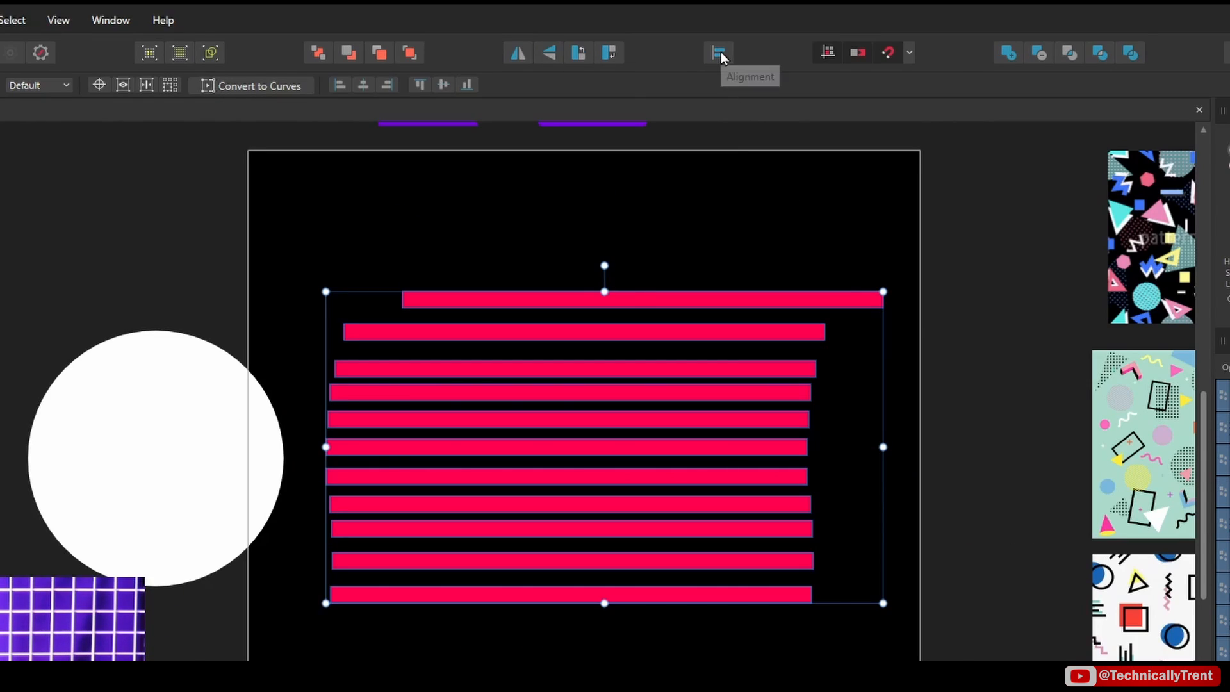
pyautogui.click(720, 55)
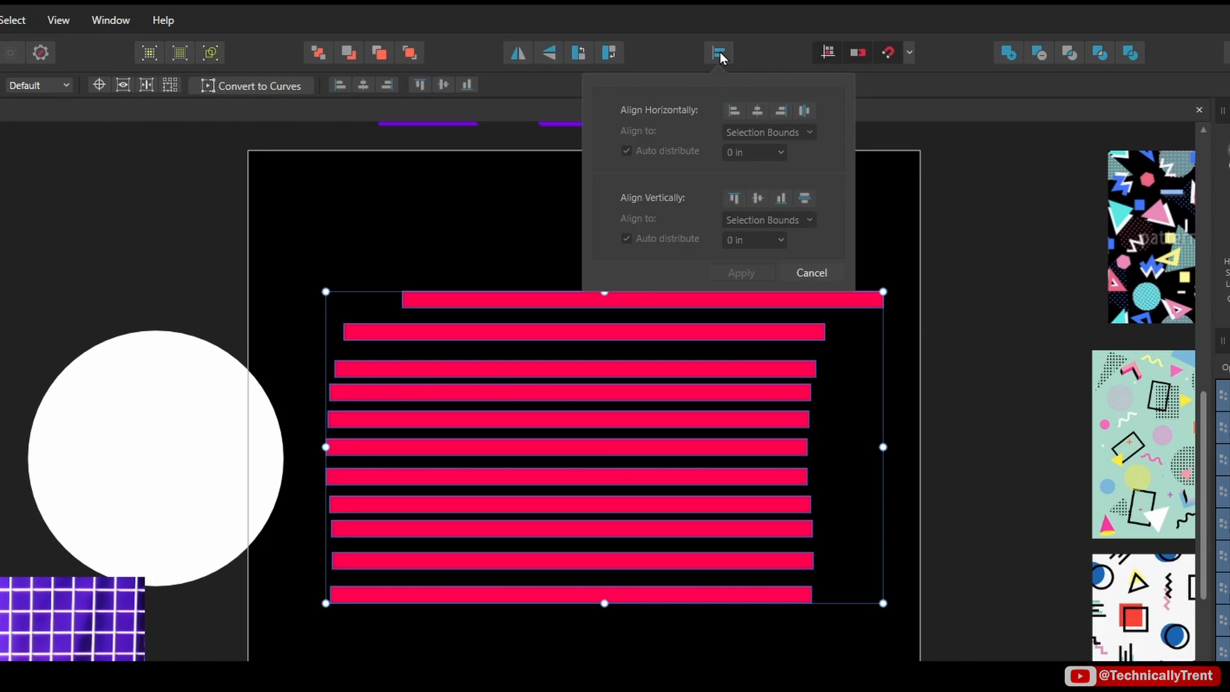
pyautogui.click(757, 111)
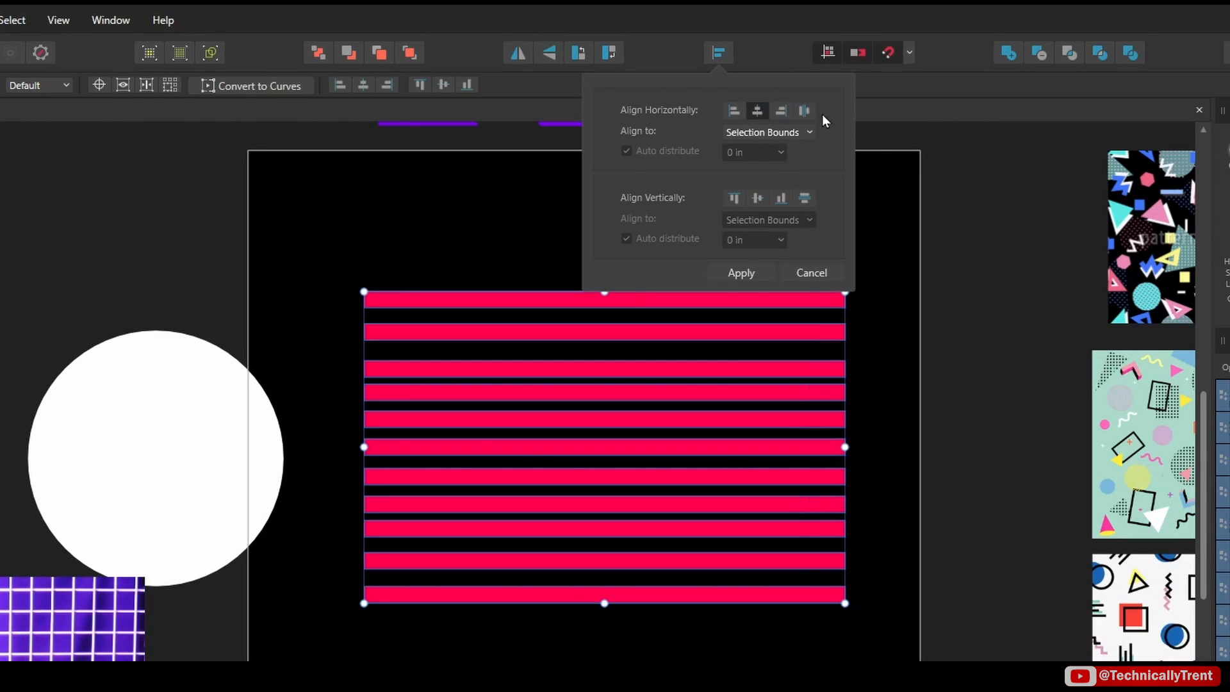
pyautogui.click(805, 198)
pyautogui.click(742, 273)
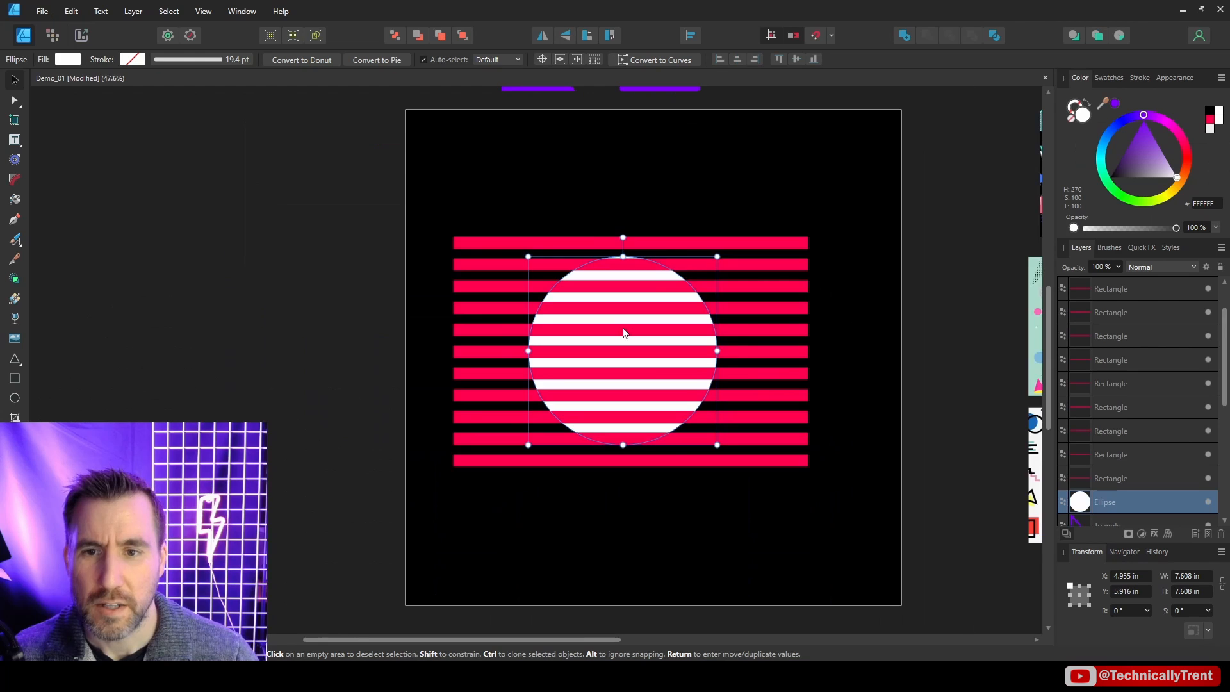
# Enlarge the white circle behind the stripes to about 7.9 in and place a spare copy of the stripe set left of the page.
pyautogui.hotkey('ctrl', '=')
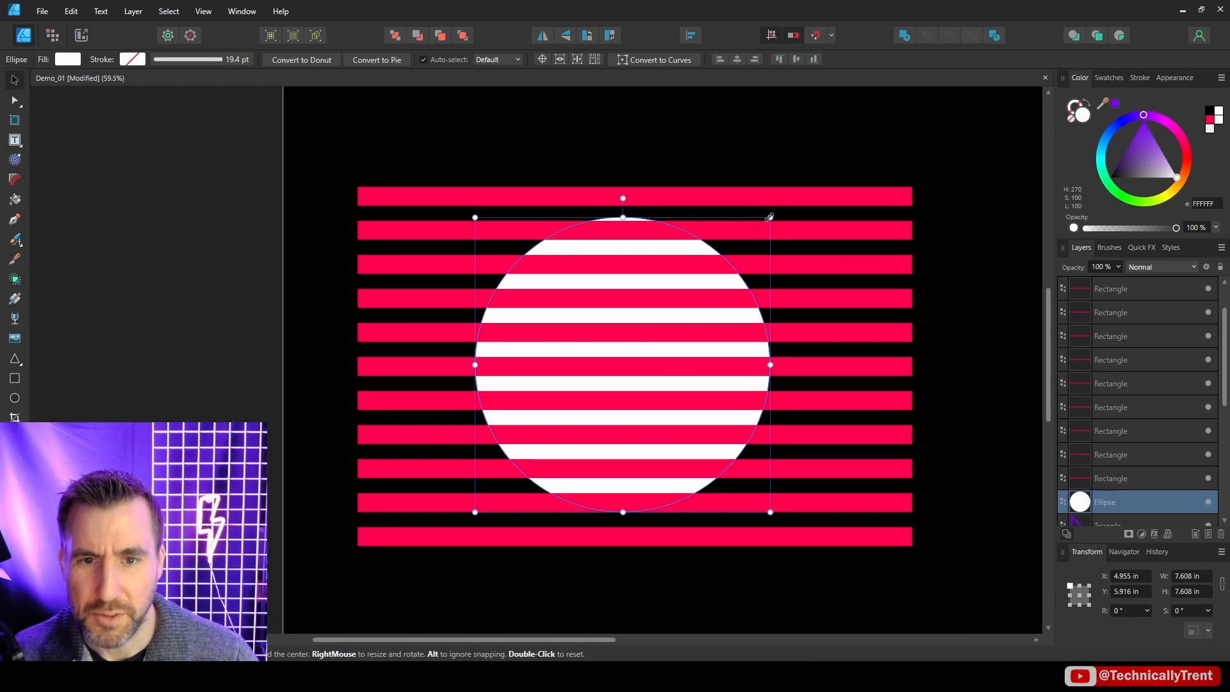
pyautogui.moveTo(770, 217); pyautogui.dragTo(317, 170)
pyautogui.scroll(-3, 728, 282)
pyautogui.click(522, 194)
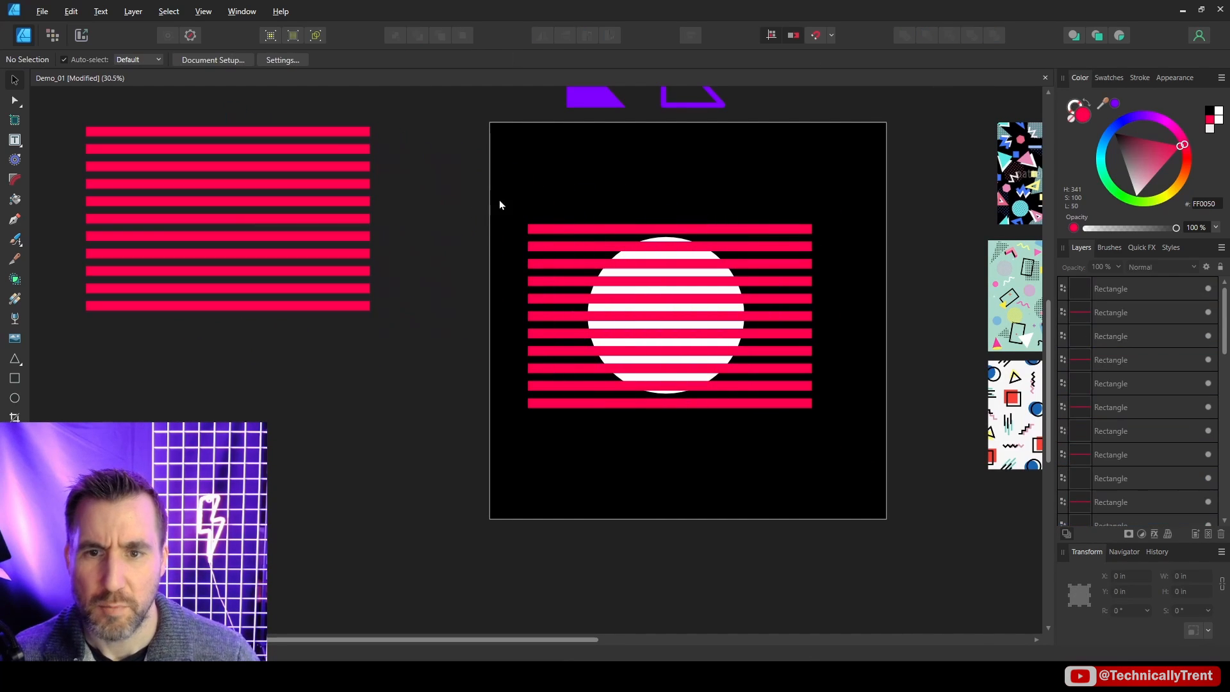
# Subtract the overlapping stripes from the white circle and move the resulting striped circle off the page to the left.
pyautogui.moveTo(484, 172); pyautogui.dragTo(872, 454)
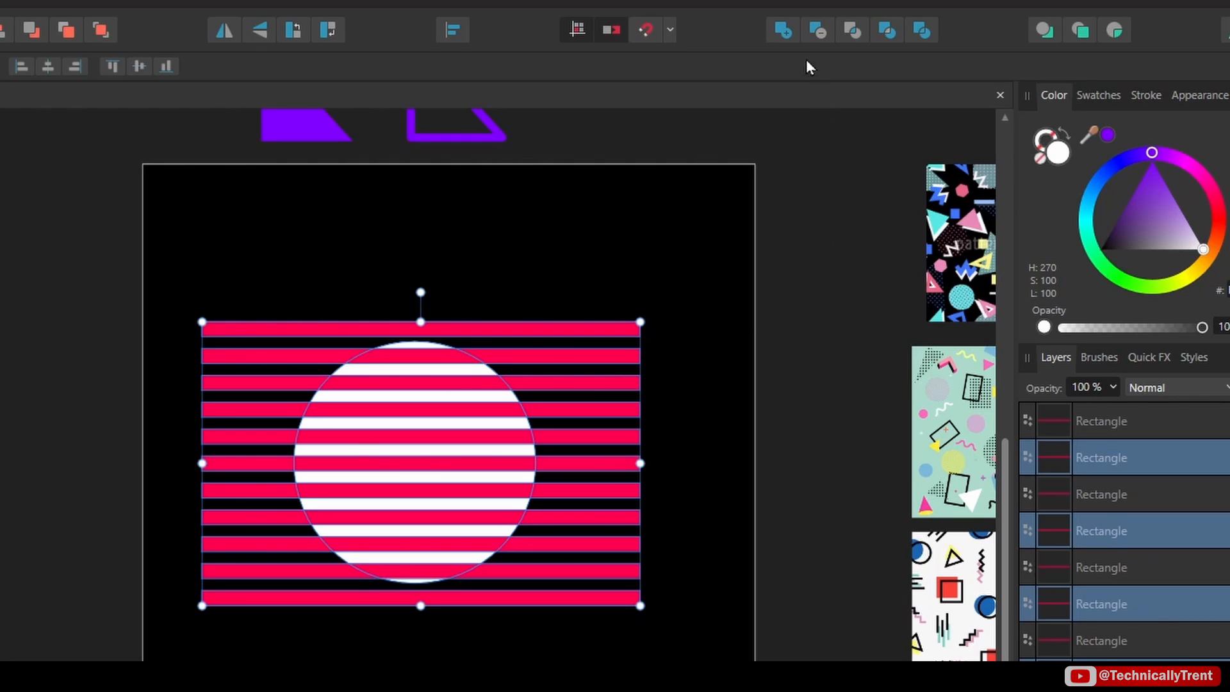
pyautogui.click(818, 28)
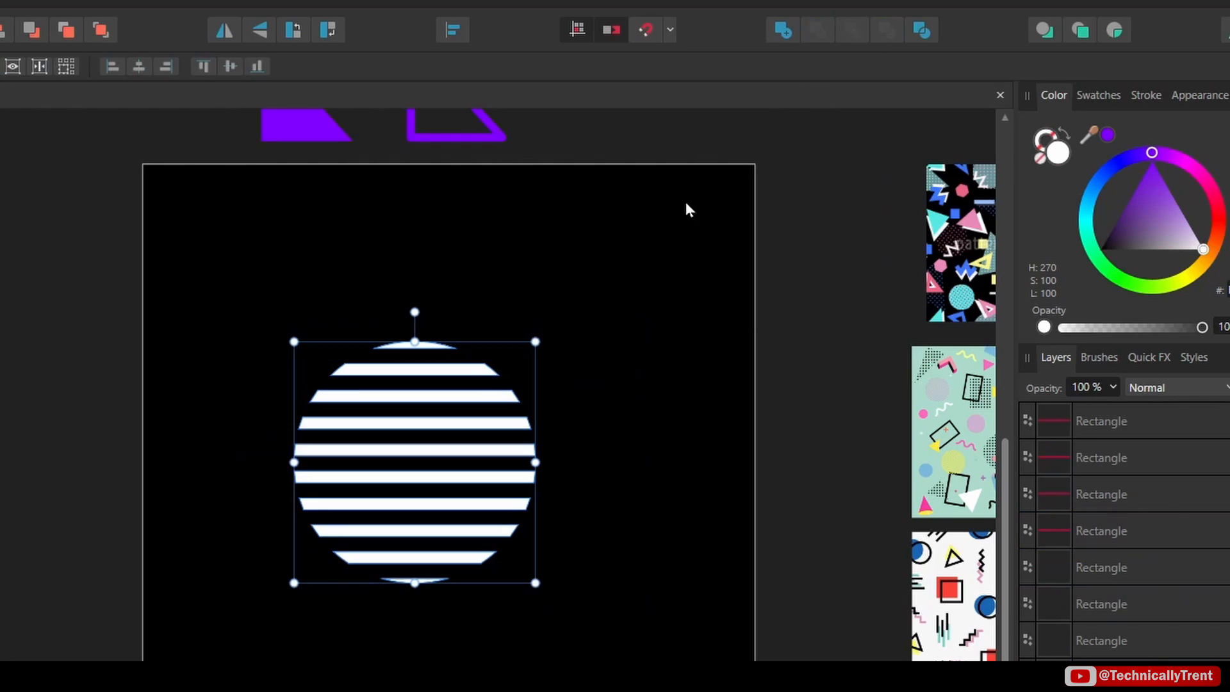
pyautogui.click(648, 448)
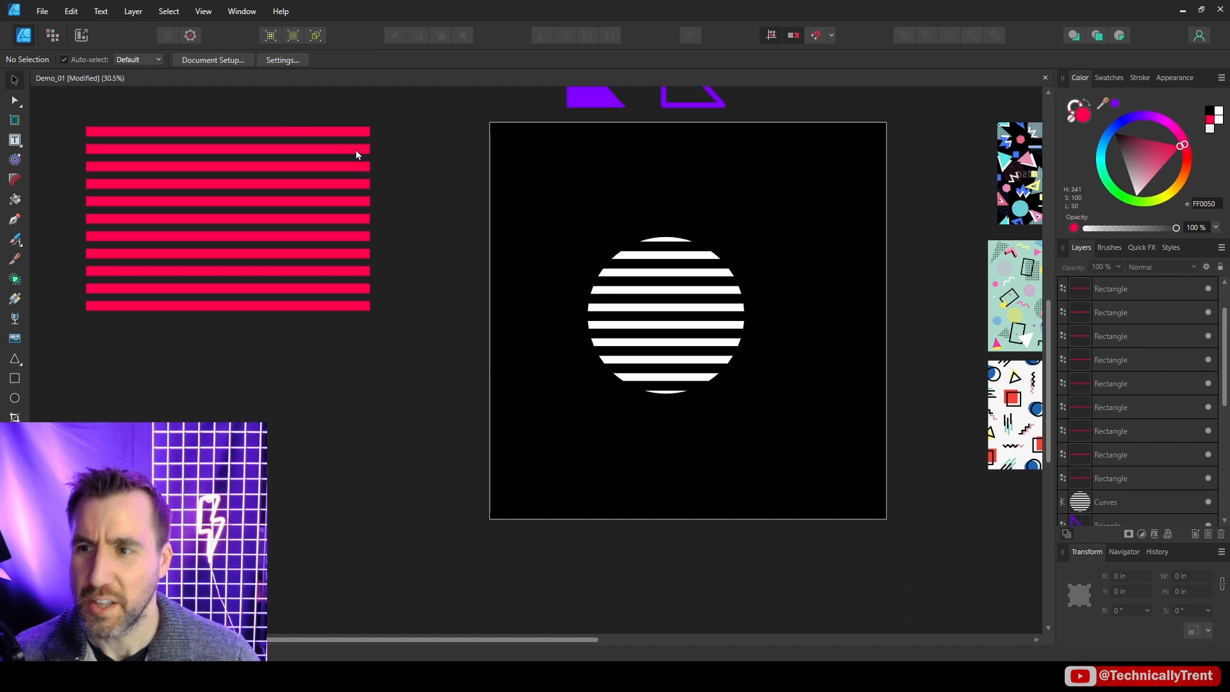
pyautogui.click(646, 296)
pyautogui.moveTo(646, 295); pyautogui.dragTo(355, 419)
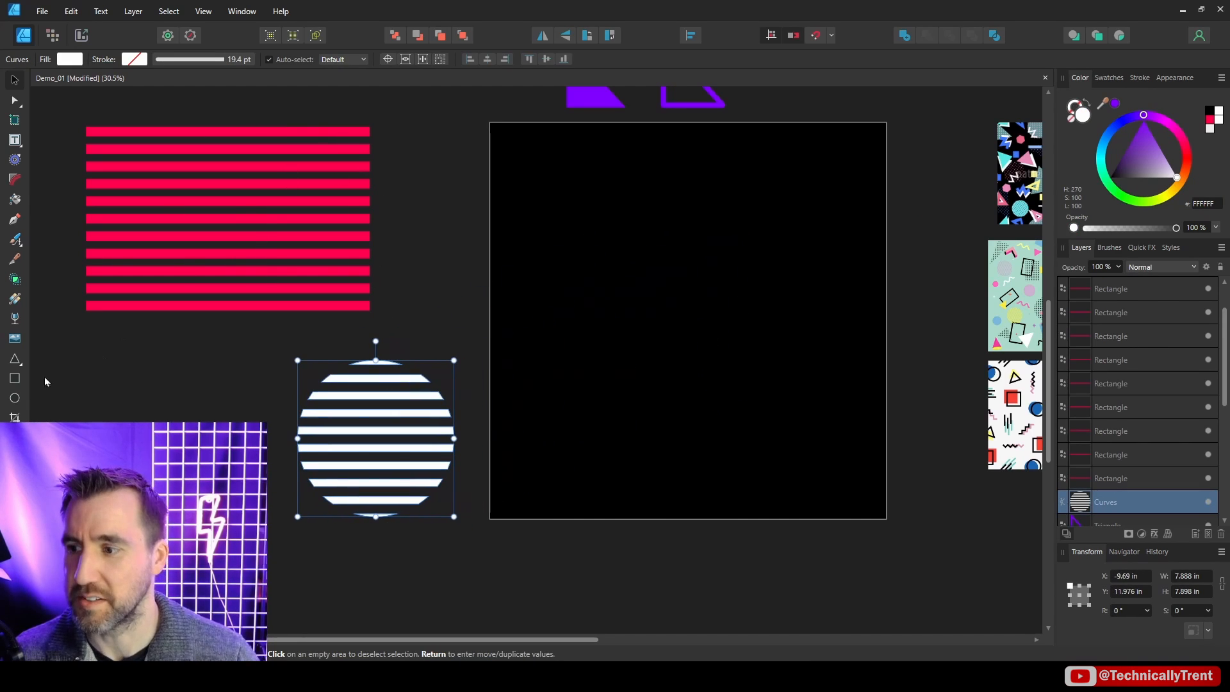
# Draw a white right triangle on the page and subtract the spare stripes, tilted about 33°, from it.
pyautogui.click(14, 359)
pyautogui.moveTo(579, 166); pyautogui.dragTo(736, 357)
pyautogui.moveTo(425, 137); pyautogui.dragTo(866, 481)
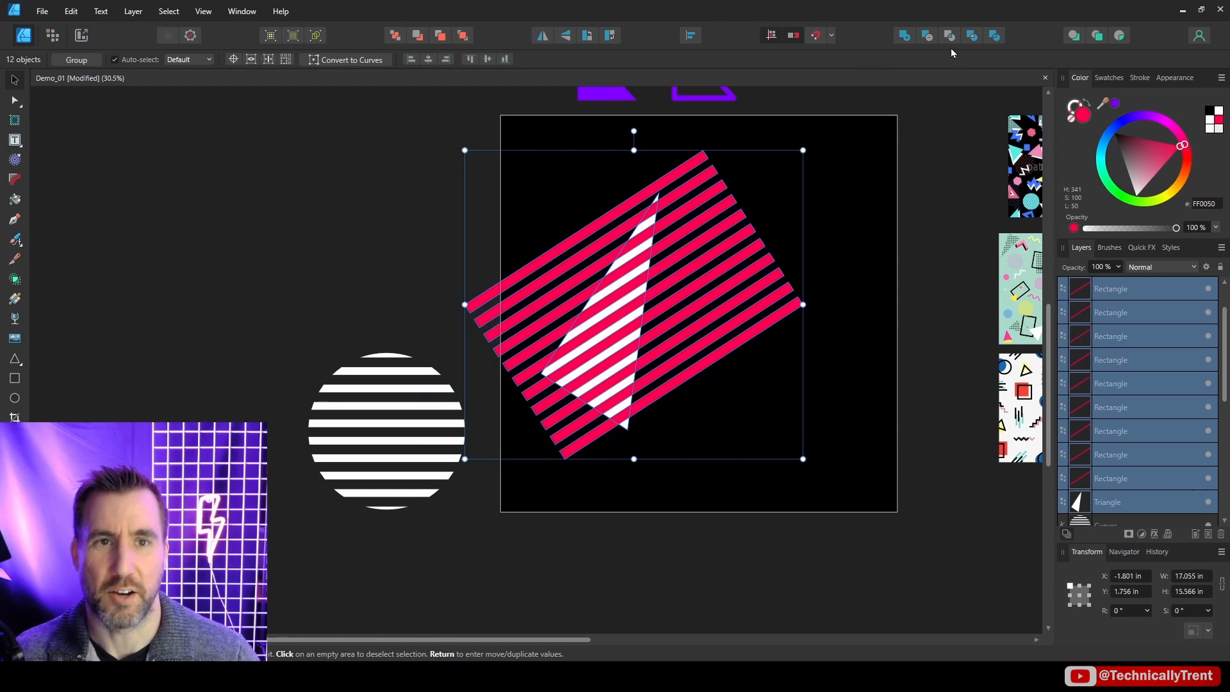
pyautogui.click(927, 36)
pyautogui.click(704, 366)
pyautogui.click(634, 307)
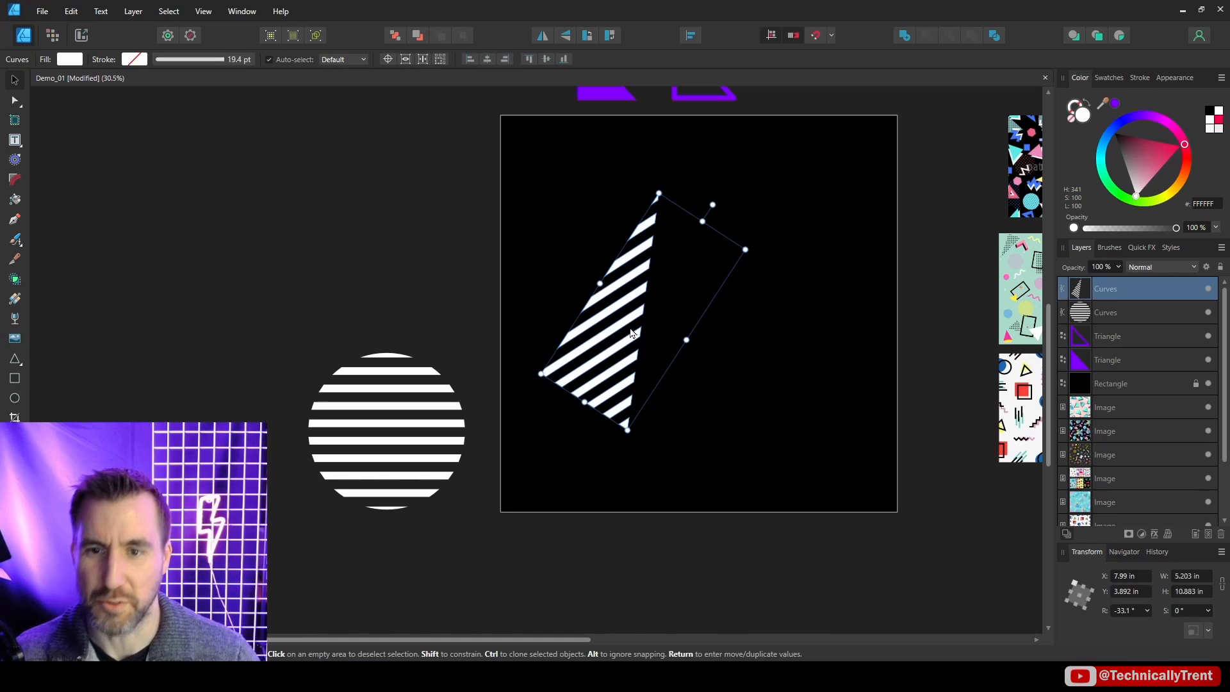
# Shrink the striped circle and striped triangle together and place them above the page beside the purple triangles.
pyautogui.scroll(-1, 526, 362)
pyautogui.keyDown('shift'); pyautogui.click(414, 417); pyautogui.keyUp('shift')
pyautogui.moveTo(632, 227); pyautogui.dragTo(590, 315)
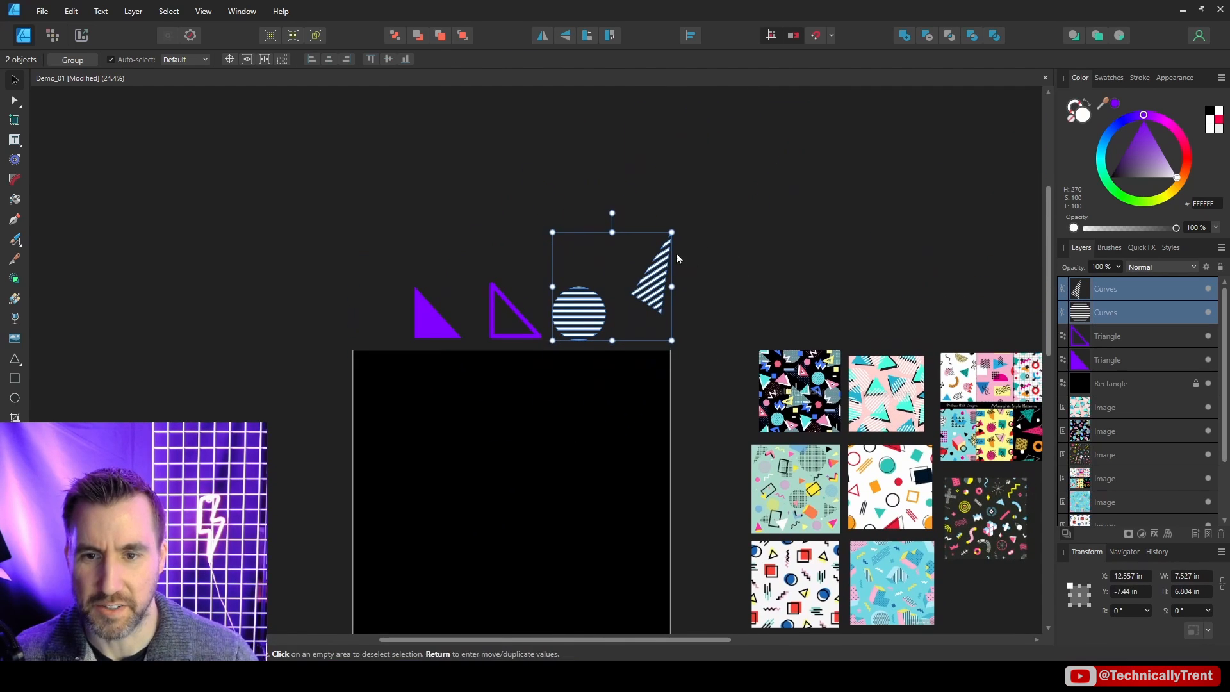
pyautogui.click(654, 279)
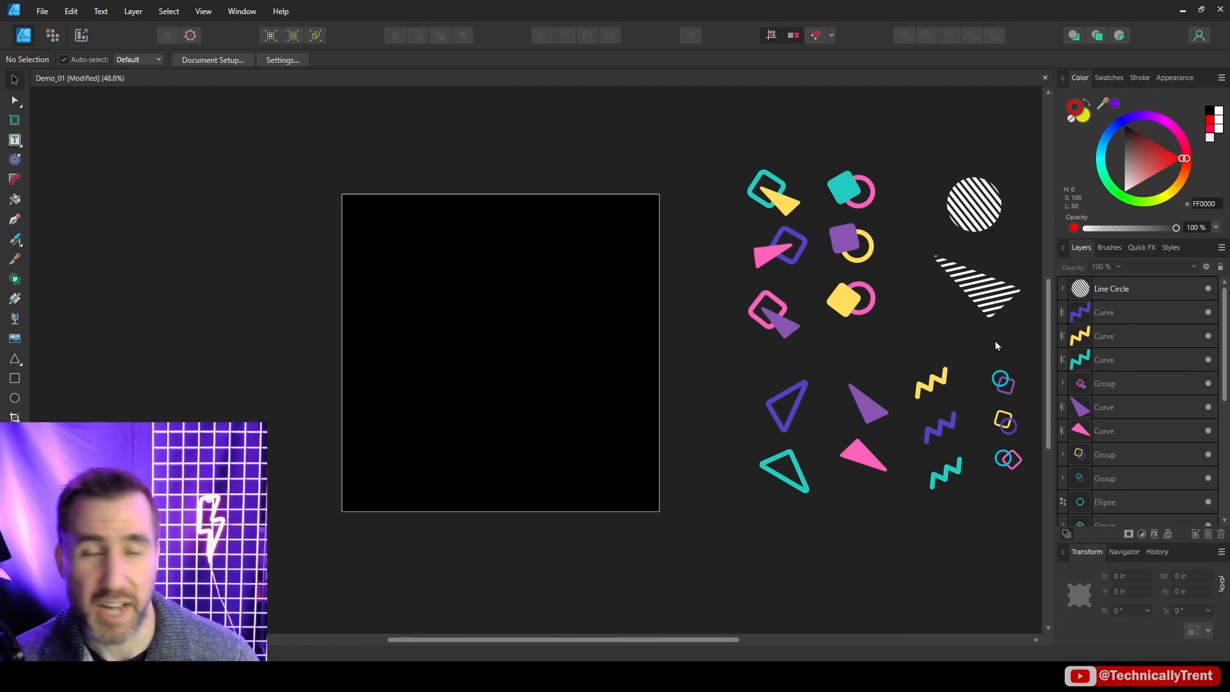
# Place a copy of the diagonally striped Line Circle on the black page.
pyautogui.click(994, 201)
pyautogui.moveTo(994, 200); pyautogui.dragTo(506, 364)
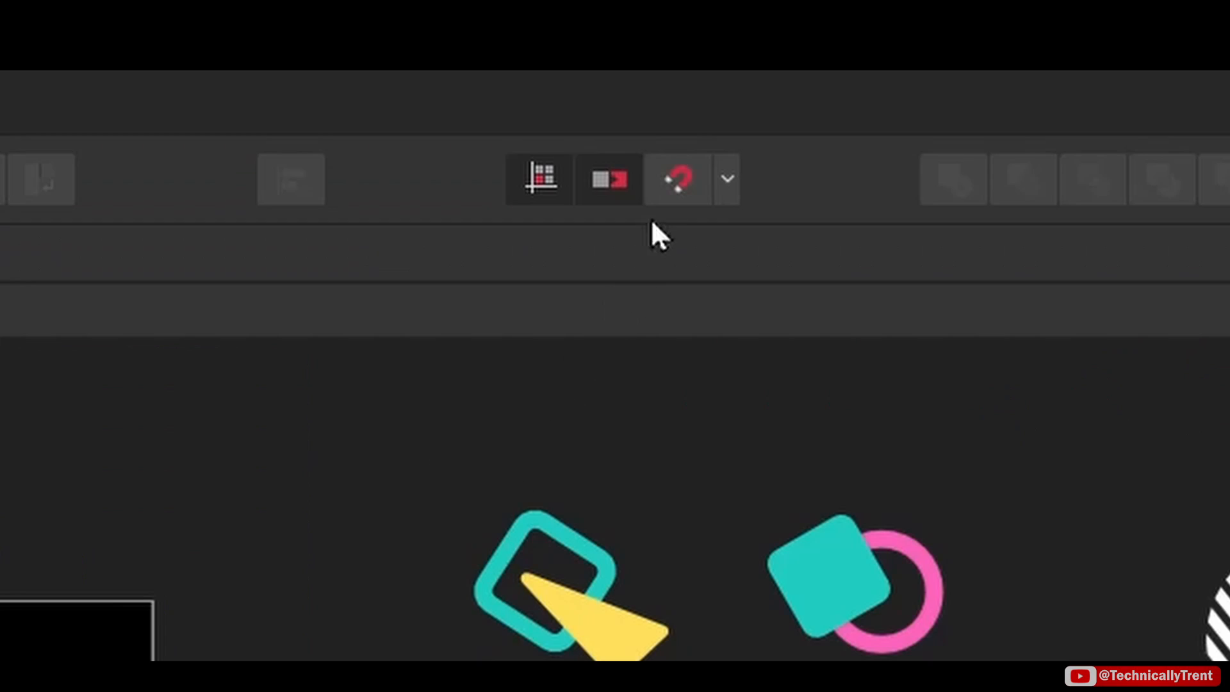
pyautogui.scroll(2, 769, 544)
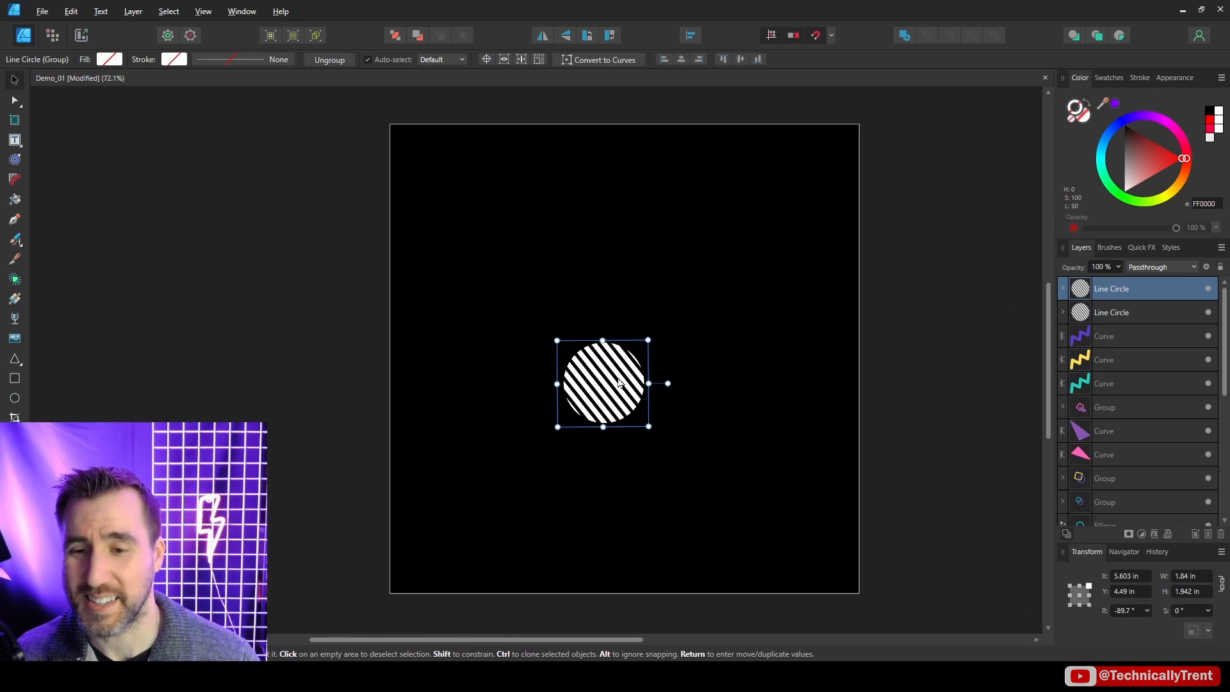
# Move the copied Line Circle just outside the page's right edge so the circle itself, not its bounding box, touches the edge.
pyautogui.moveTo(618, 383); pyautogui.dragTo(911, 278)
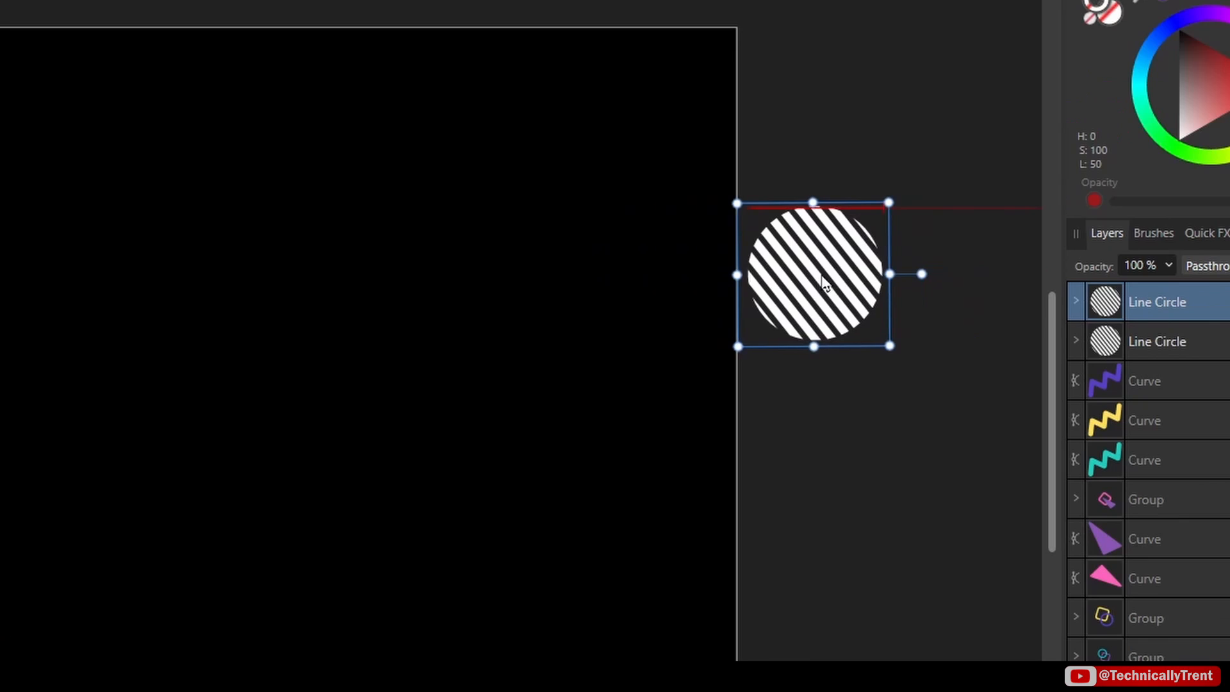
pyautogui.moveTo(821, 279); pyautogui.dragTo(815, 281)
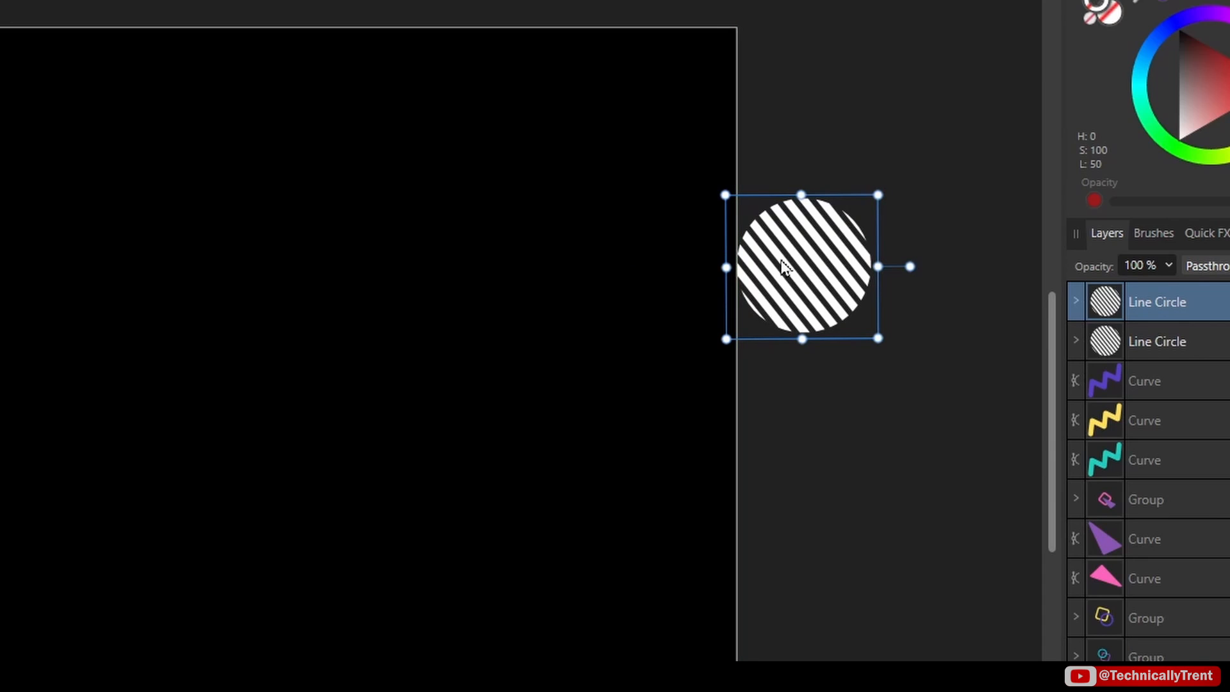
pyautogui.scroll(5, 747, 263)
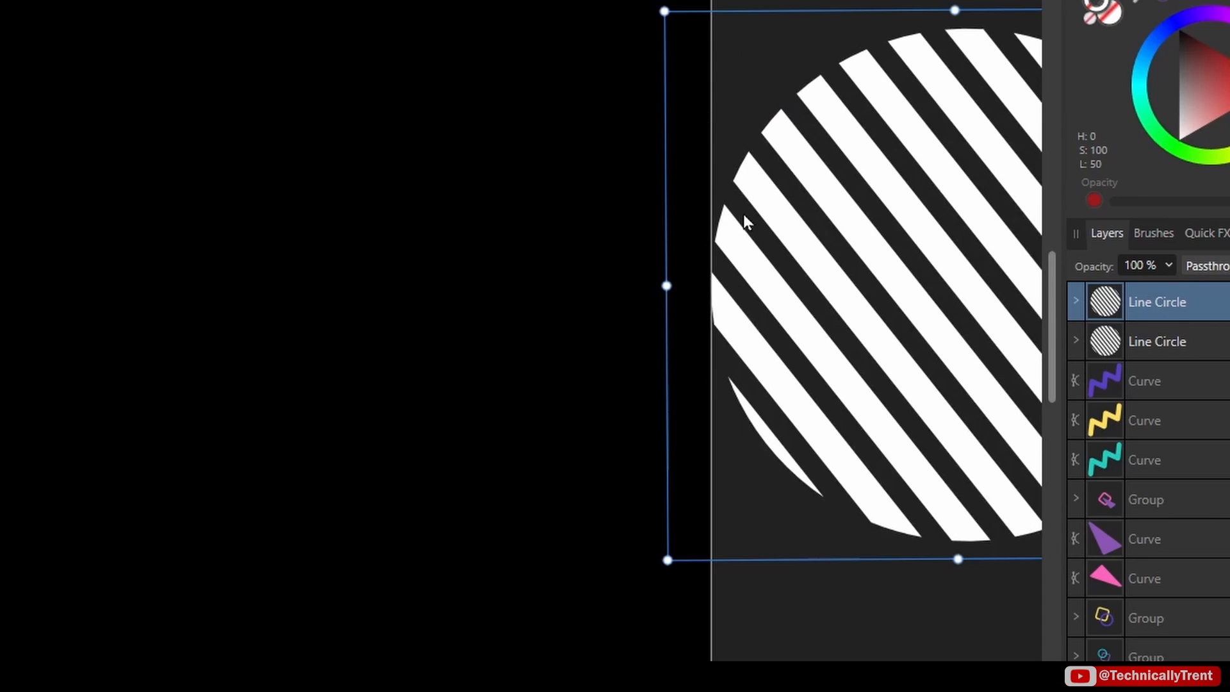
pyautogui.scroll(-5, 743, 216)
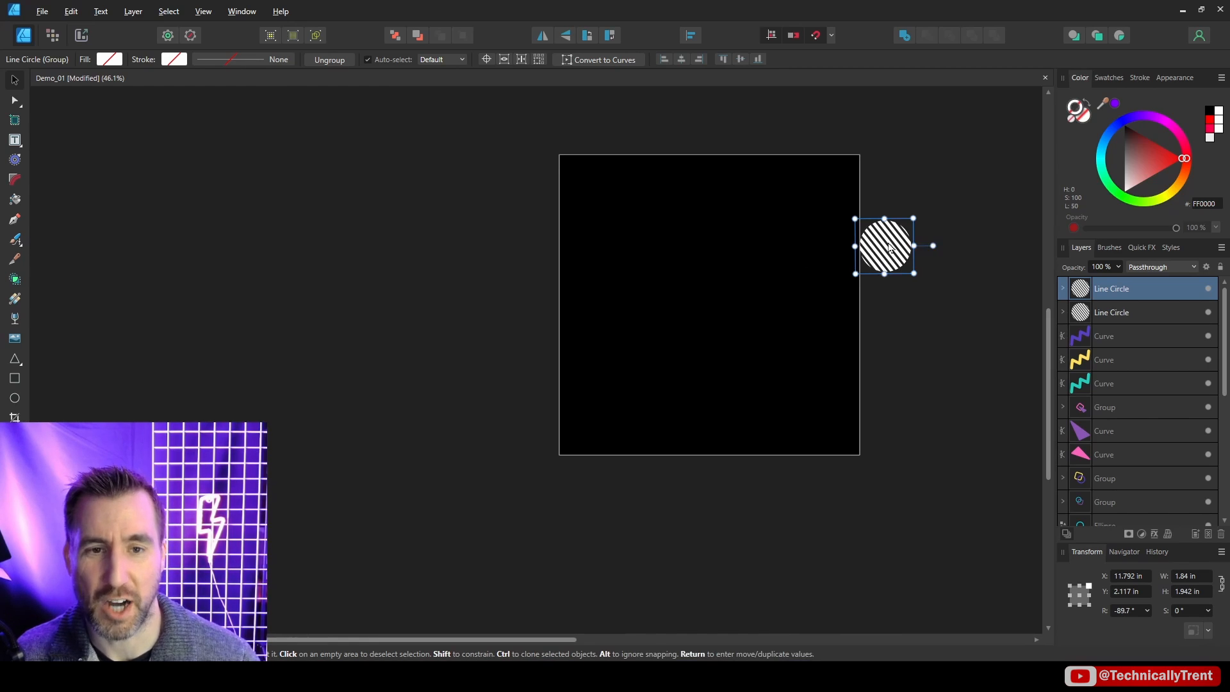
# Duplicate the Line Circle from the right edge and place the copy just inside the page's left edge, touching it.
pyautogui.moveTo(889, 248); pyautogui.dragTo(591, 253)
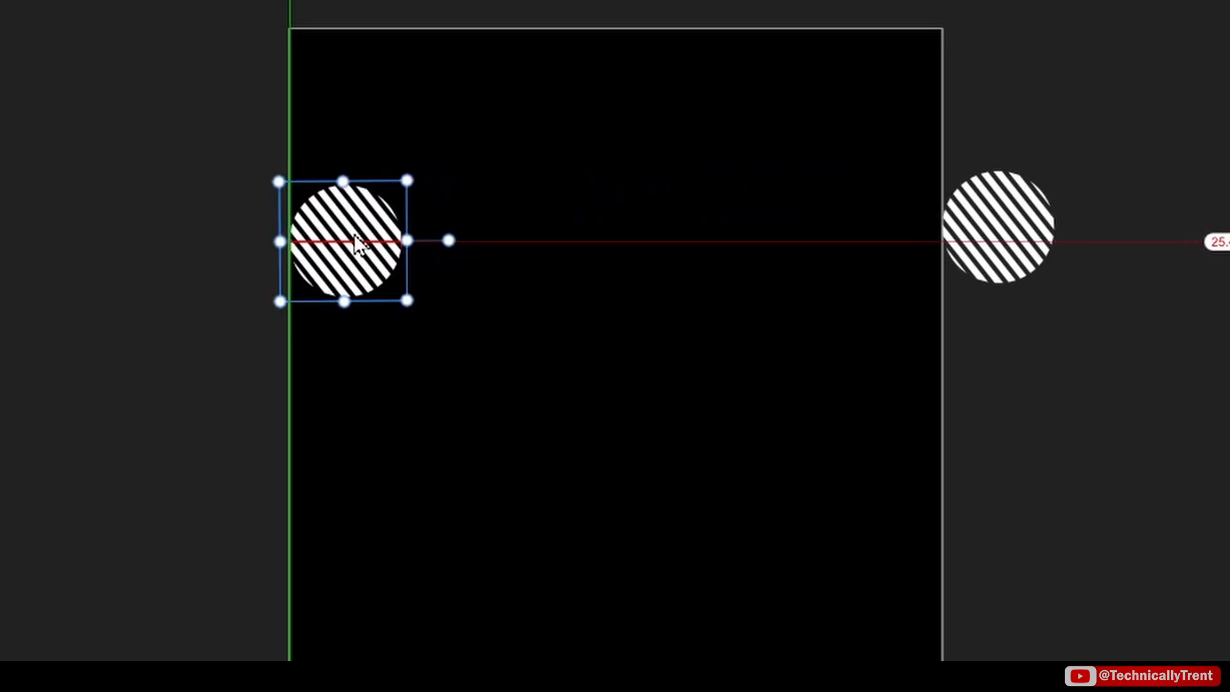
pyautogui.moveTo(359, 243); pyautogui.dragTo(357, 242)
pyautogui.scroll(10, 282, 240)
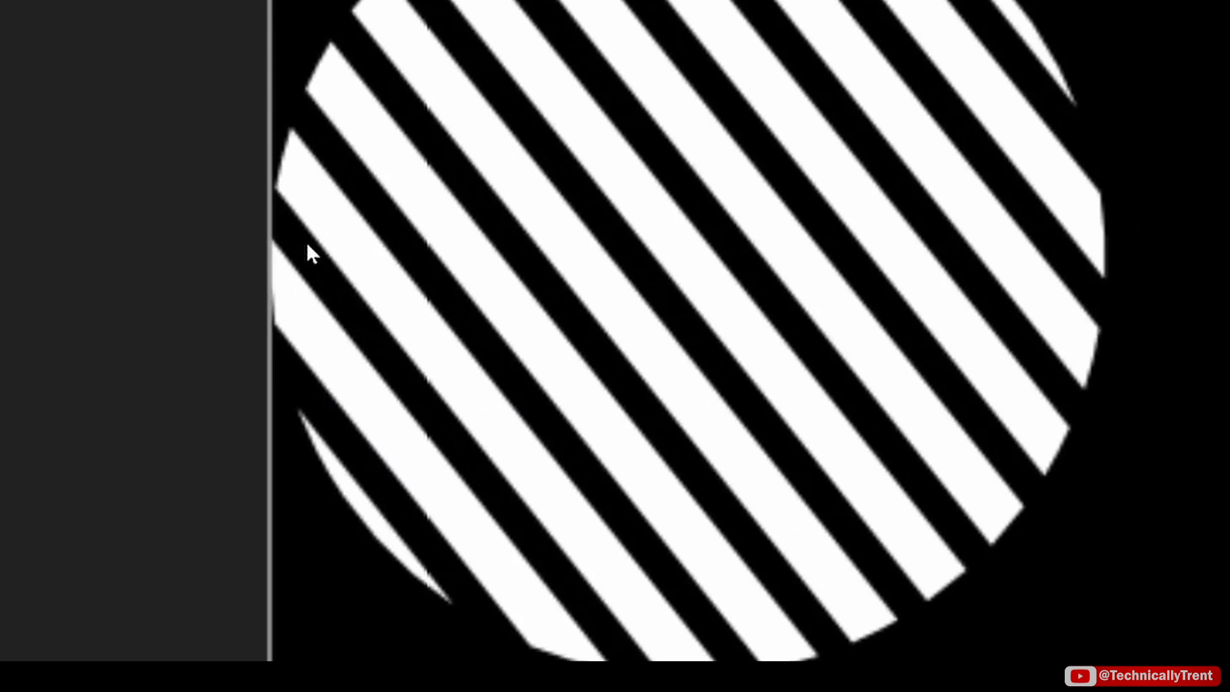
pyautogui.scroll(-10, 276, 332)
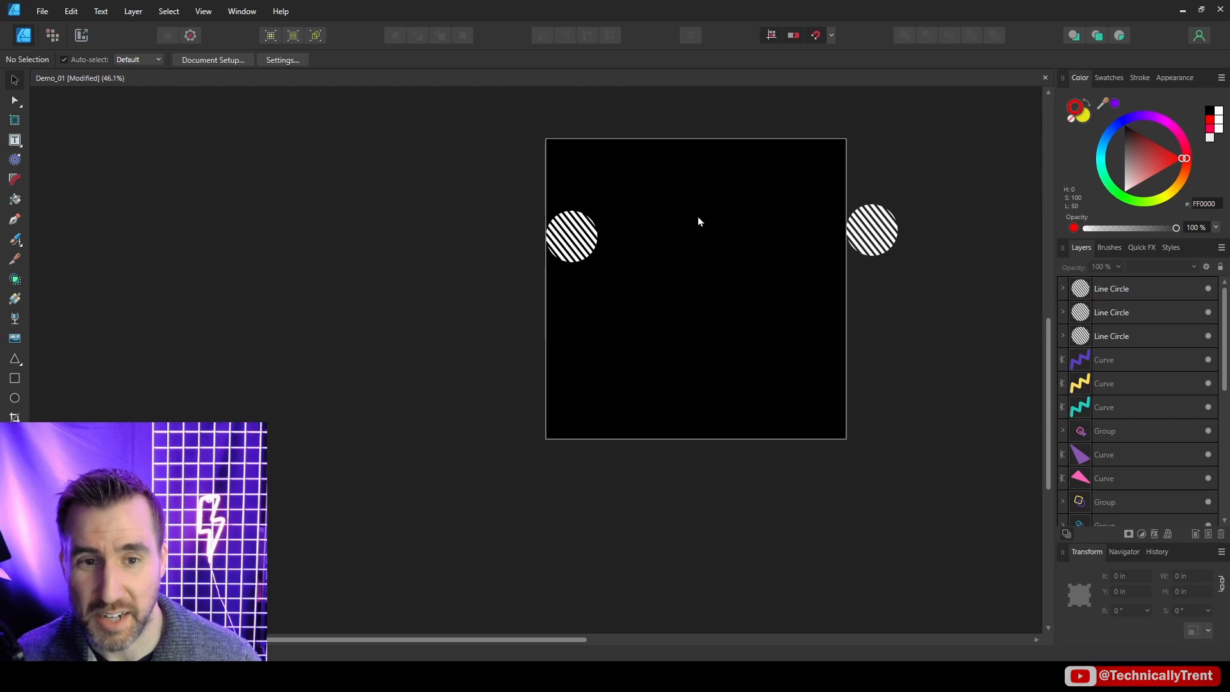
# Align the two edge Line Circles to their vertical middle and move them together so each straddles its side edge of the page.
pyautogui.click(864, 238)
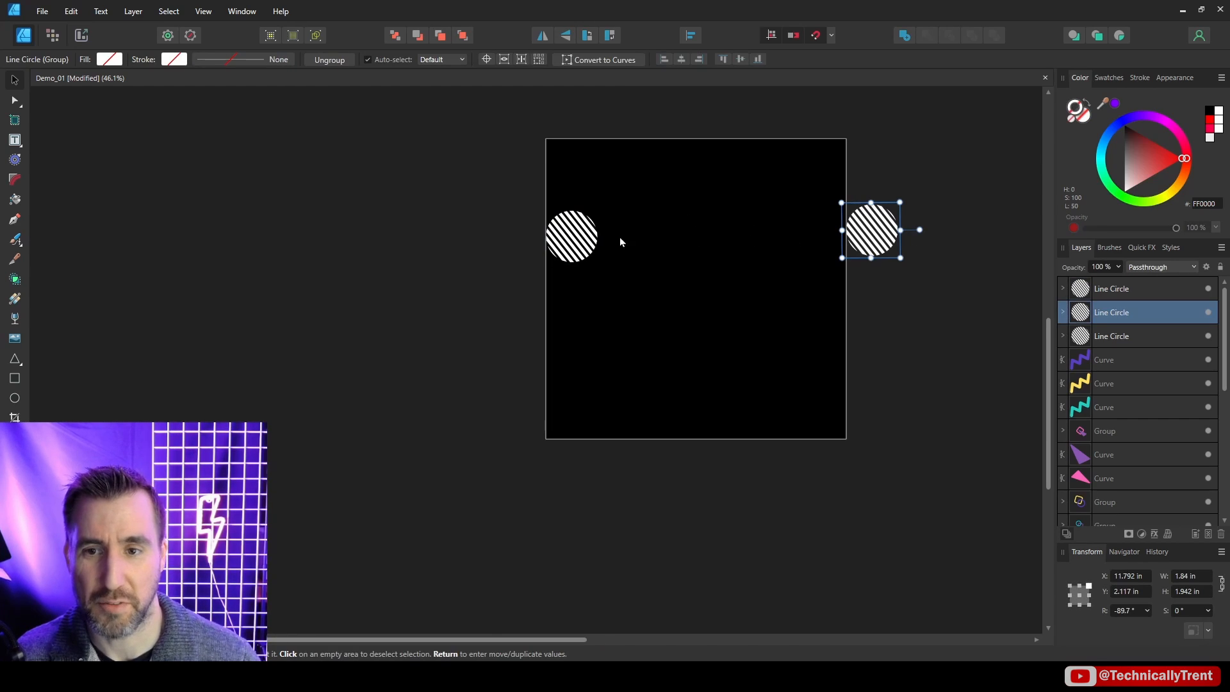
pyautogui.keyDown('shift'); pyautogui.click(595, 260); pyautogui.keyUp('shift')
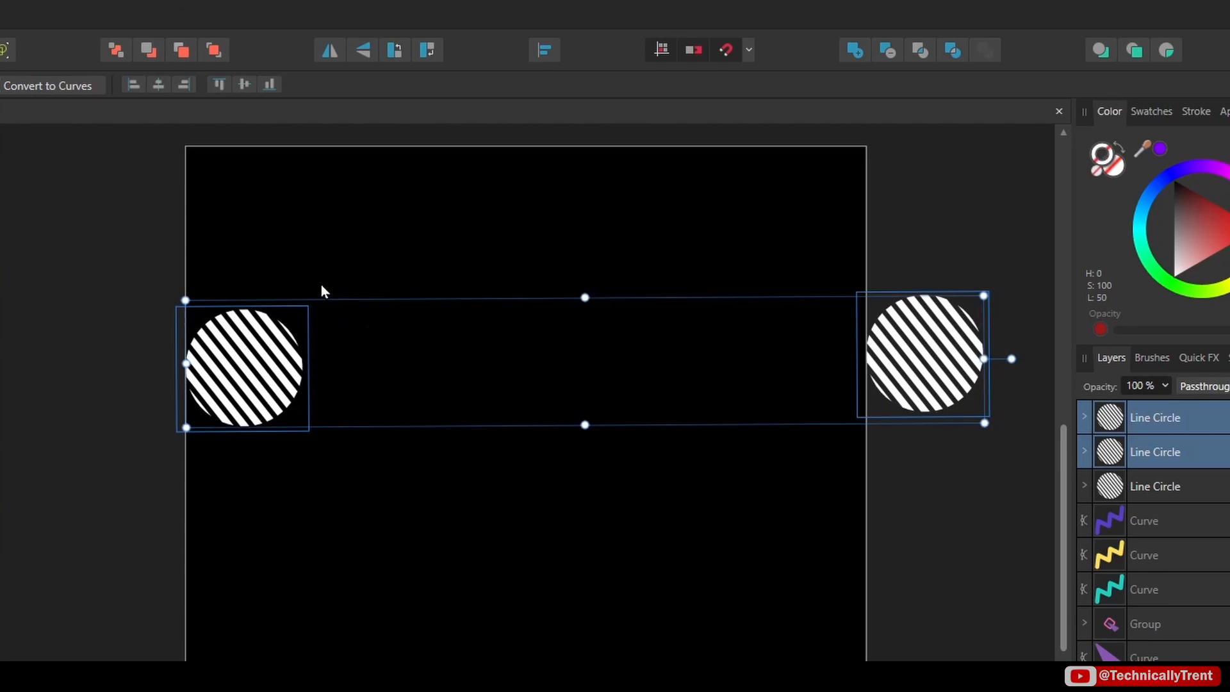
pyautogui.click(546, 51)
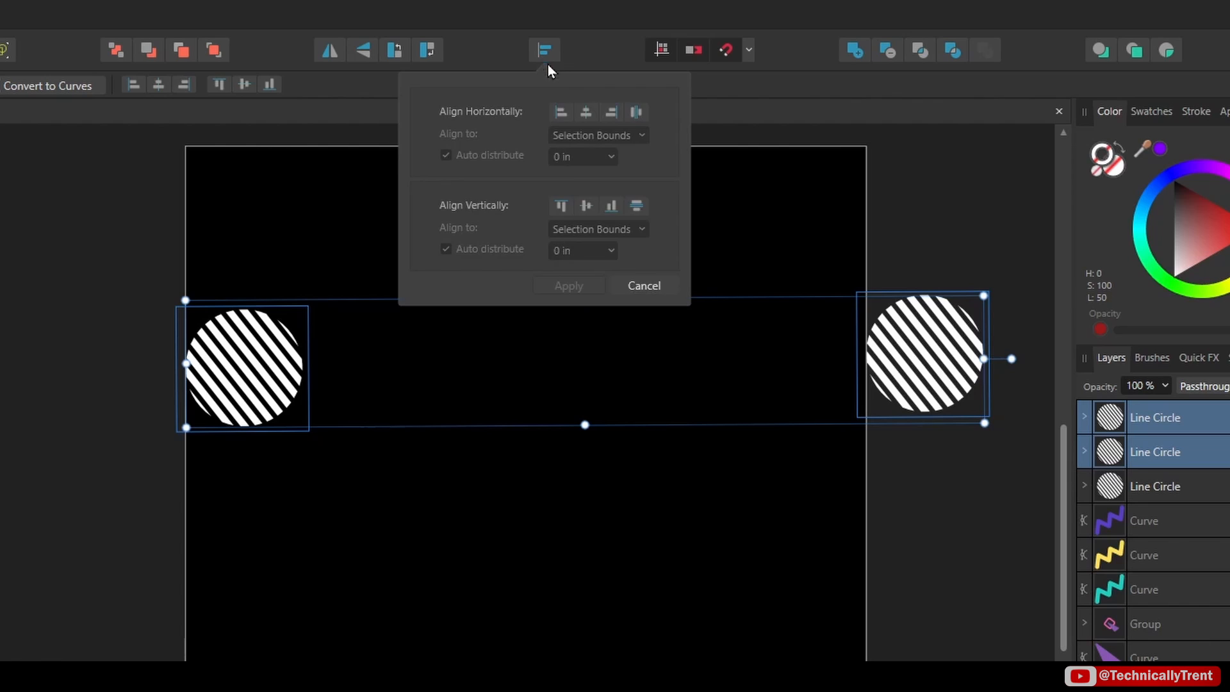
pyautogui.click(587, 207)
pyautogui.click(567, 285)
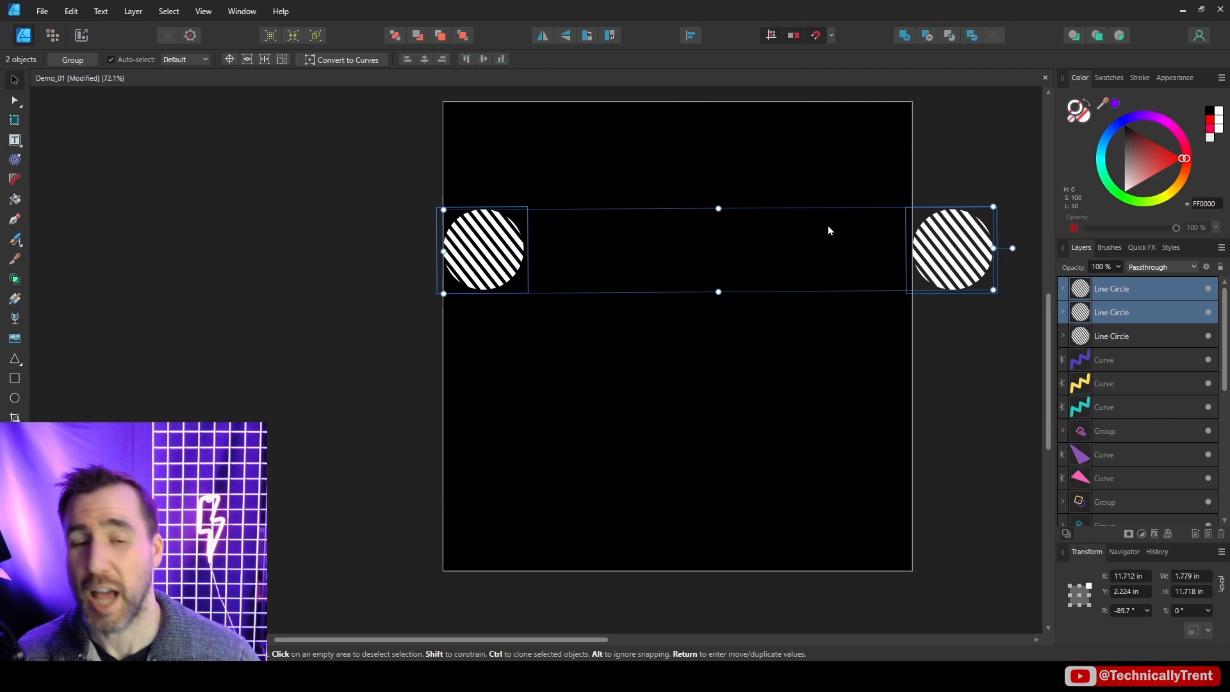
pyautogui.moveTo(978, 250); pyautogui.dragTo(529, 198)
# Place a copy of the solid purple triangle just above the page so its lower corner touches the top edge.
pyautogui.scroll(-5, 631, 290)
pyautogui.click(655, 250)
pyautogui.hscroll(4, 870, 281)
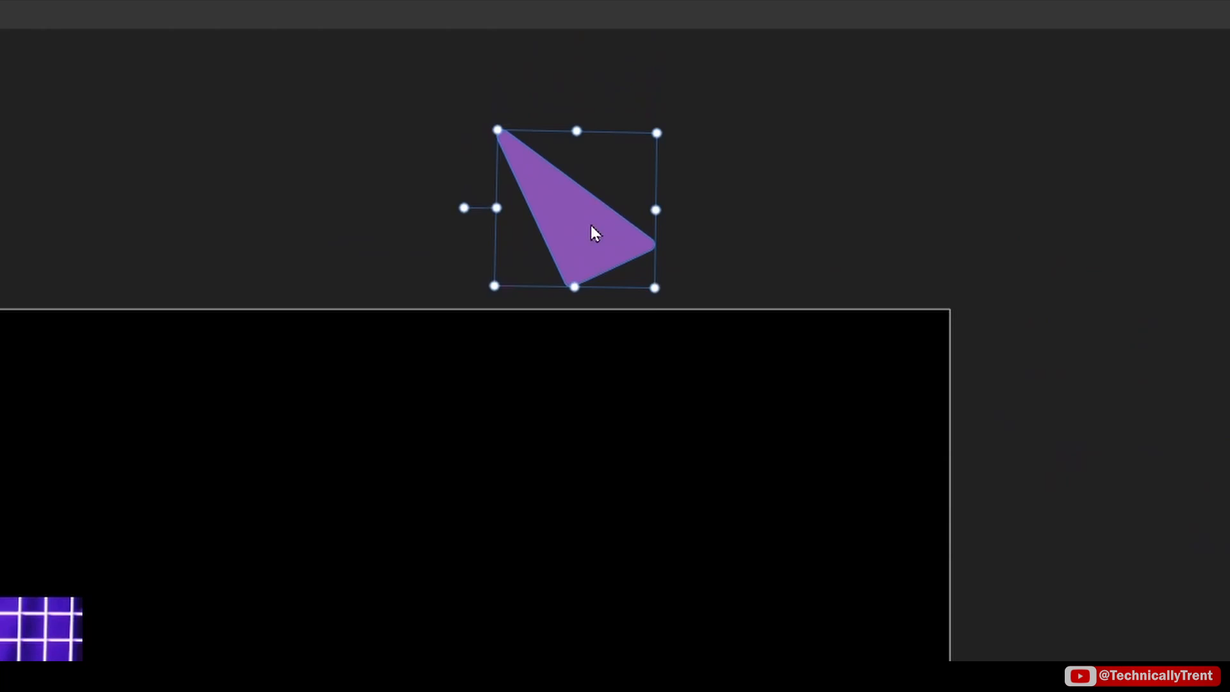
pyautogui.moveTo(591, 224); pyautogui.dragTo(591, 251)
pyautogui.scroll(5, 570, 304)
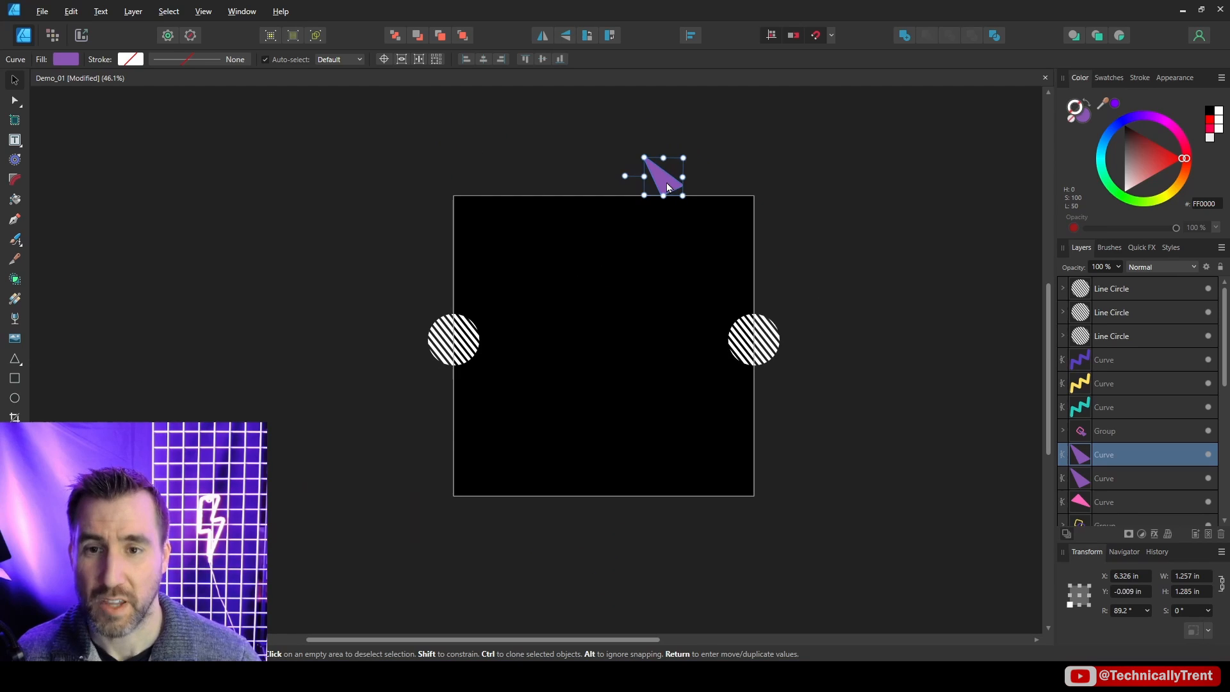
# Duplicate the purple triangle from the top edge and place the copy just inside the page, touching the bottom edge.
pyautogui.moveTo(667, 183); pyautogui.dragTo(676, 482)
pyautogui.scroll(6, 676, 482)
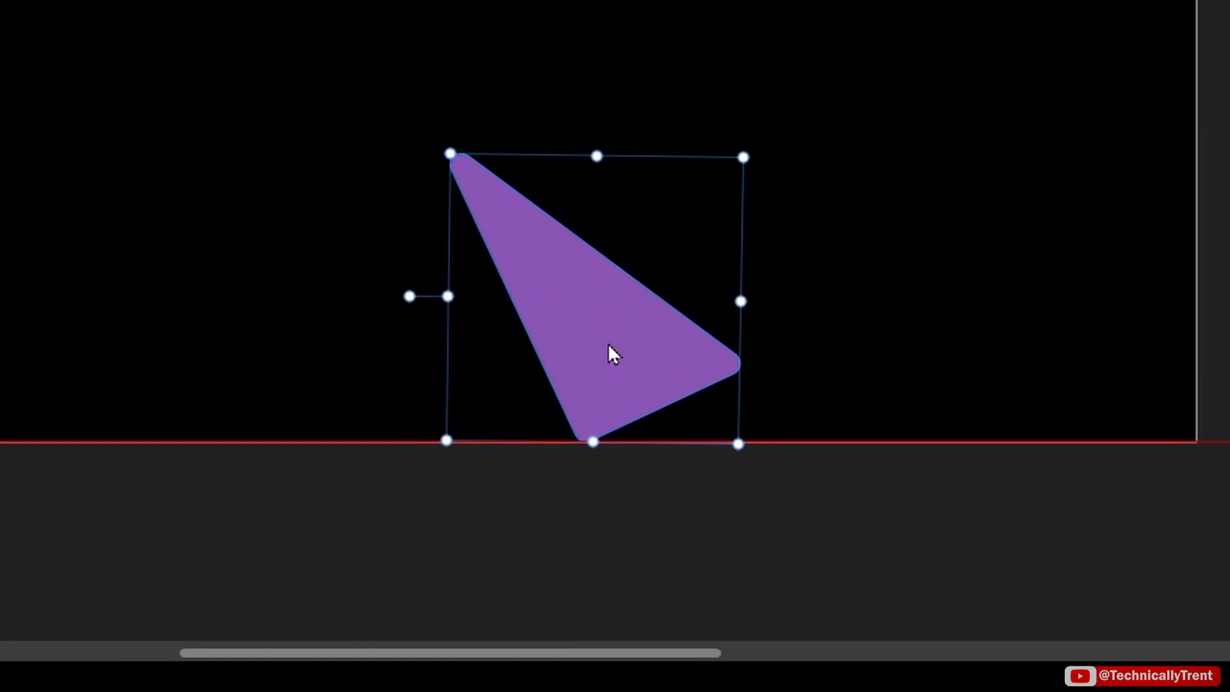
pyautogui.moveTo(608, 344); pyautogui.dragTo(609, 345)
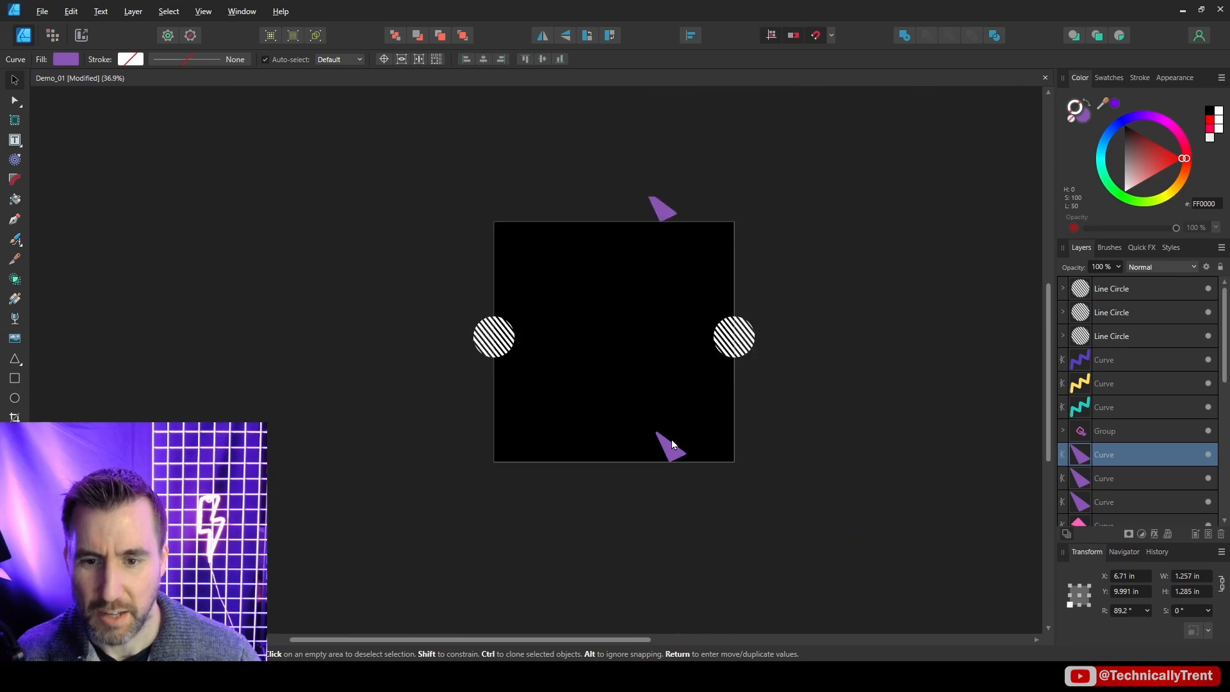
# Align both purple triangles to their horizontal center and shift them together so they straddle the top and bottom page edges near the middle.
pyautogui.scroll(-1, 671, 440)
pyautogui.keyDown('shift'); pyautogui.click(665, 264); pyautogui.keyUp('shift')
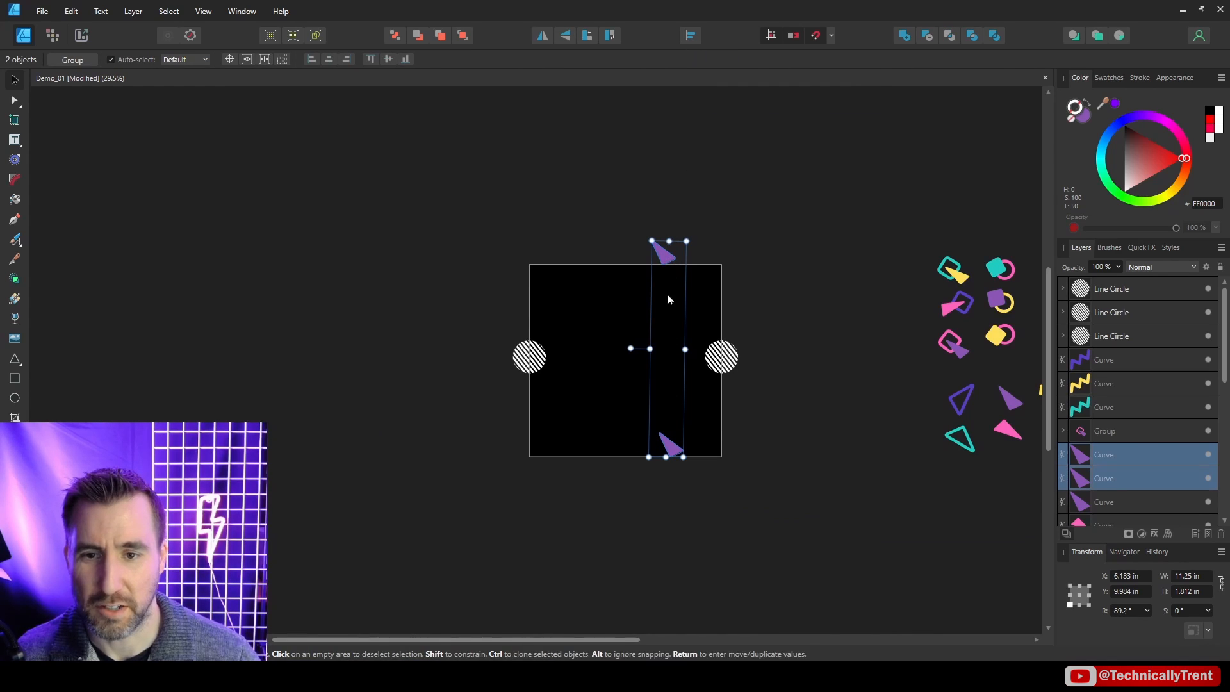
pyautogui.click(691, 35)
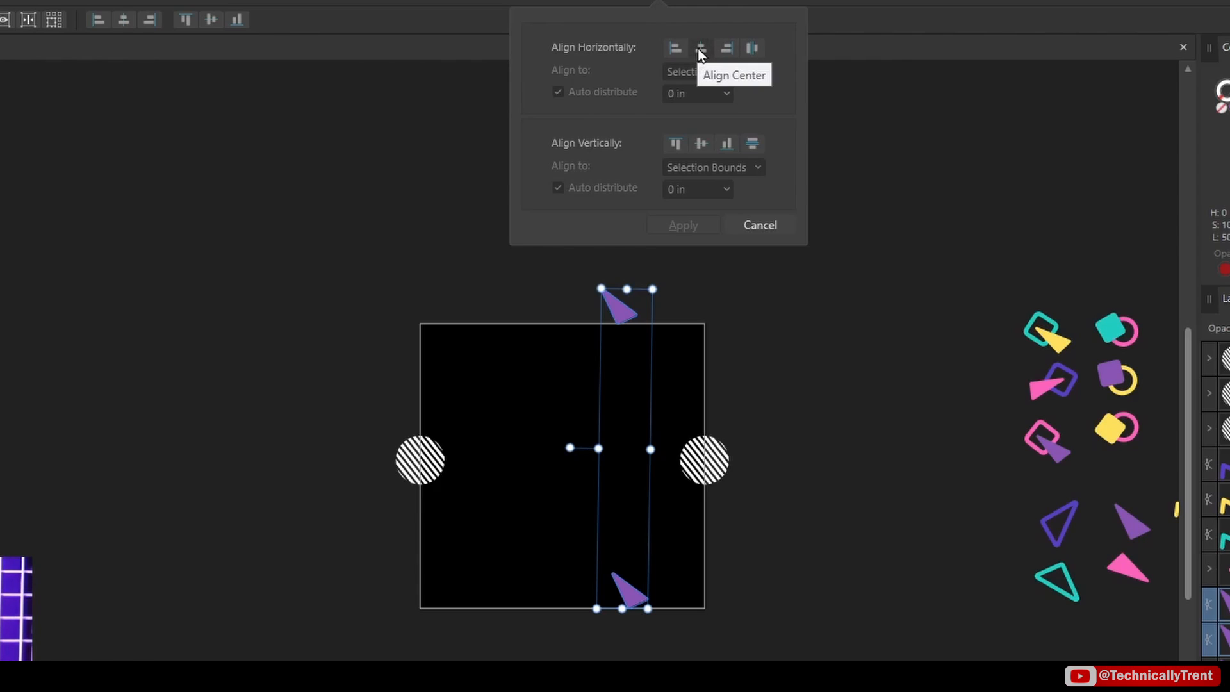
pyautogui.click(699, 54)
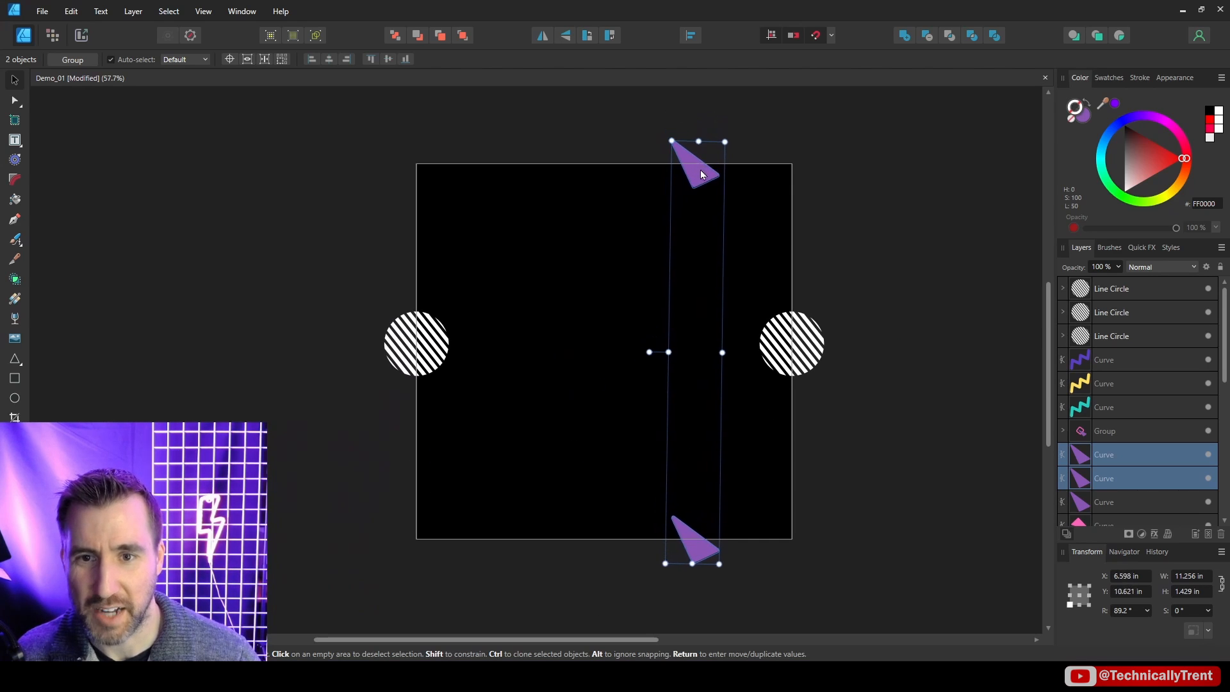
pyautogui.moveTo(701, 174); pyautogui.dragTo(614, 166)
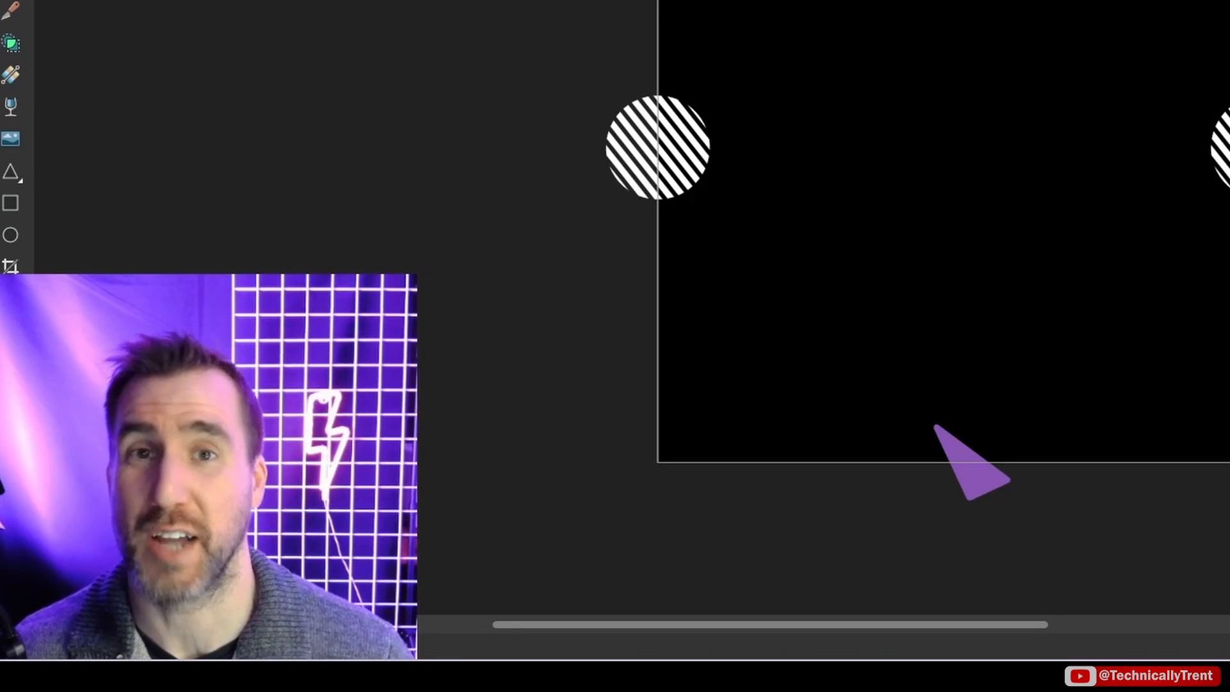
# Export the whole document as a 3000 × 3000 px PNG named Demo_01_v01.png in the Drafts folder.
pyautogui.click(42, 11)
pyautogui.click(105, 279)
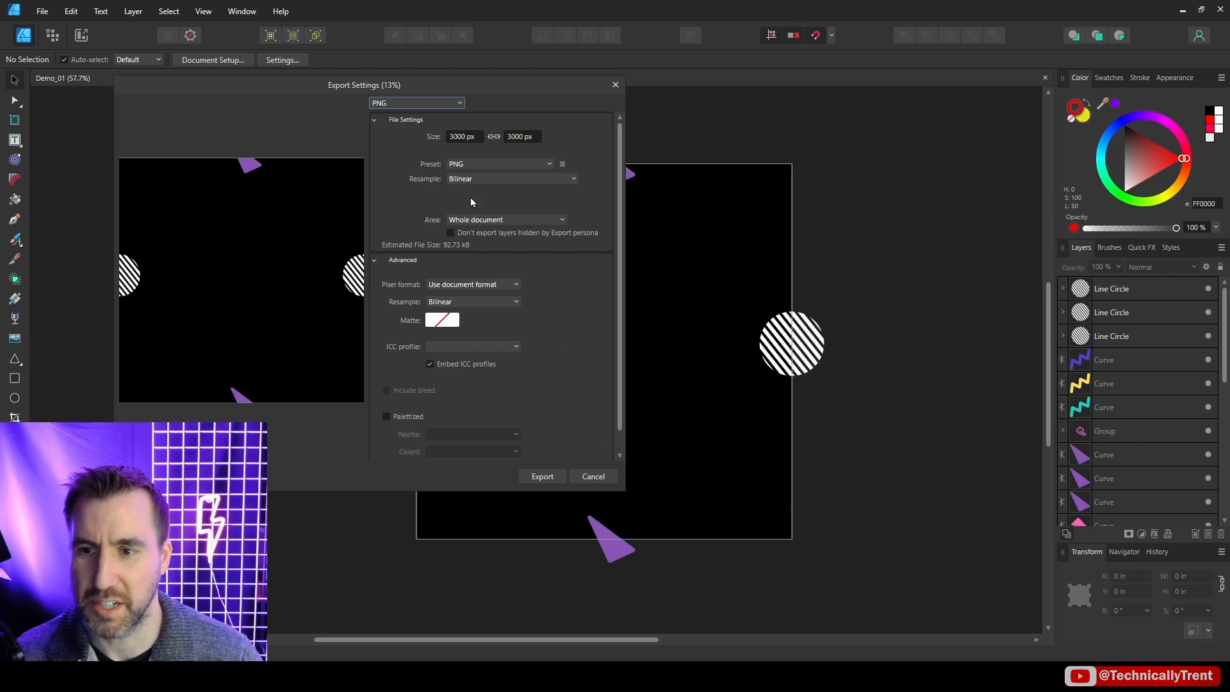
pyautogui.press('Return')
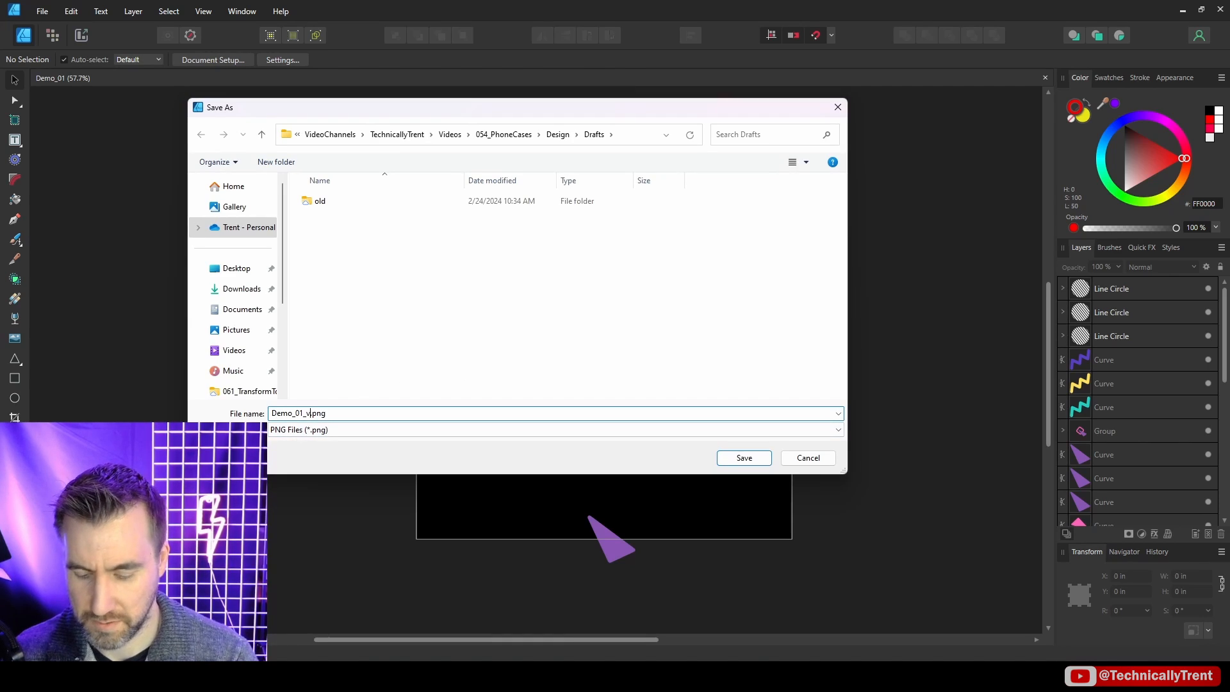
pyautogui.press('Return')
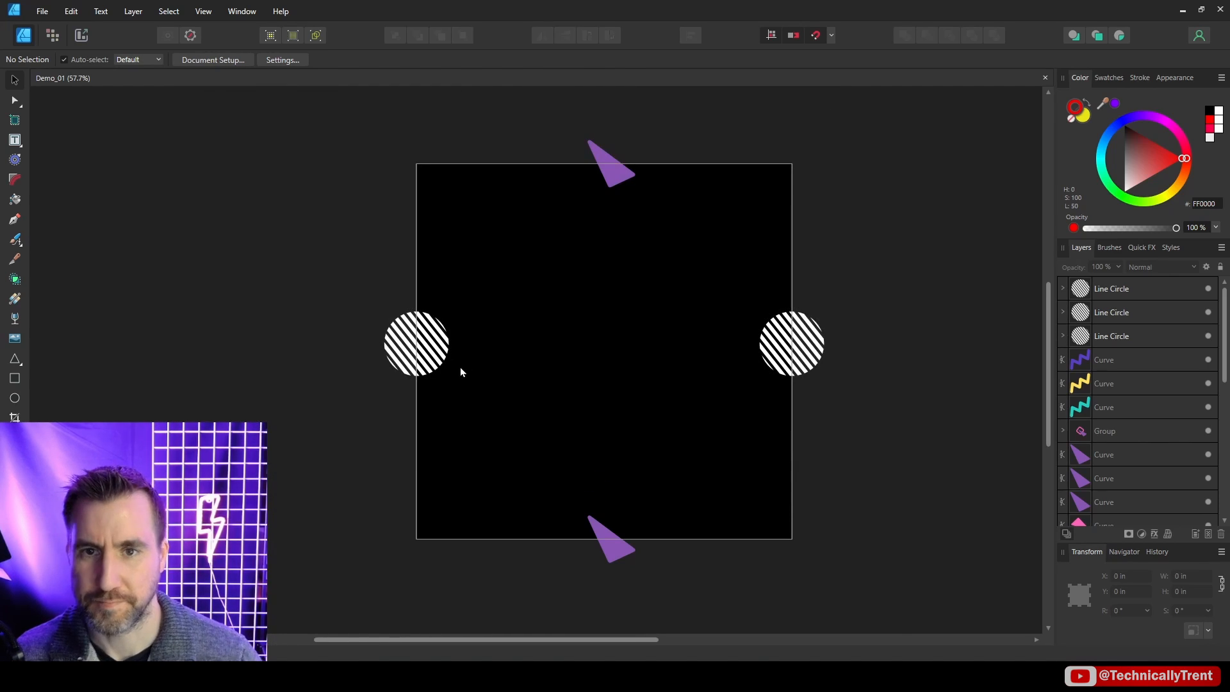
# Create a new 11 × 8.5 in Letter document and draw a rectangle about 10.67 × 8.08 in across nearly the whole page.
pyautogui.click(49, 11)
pyautogui.click(64, 39)
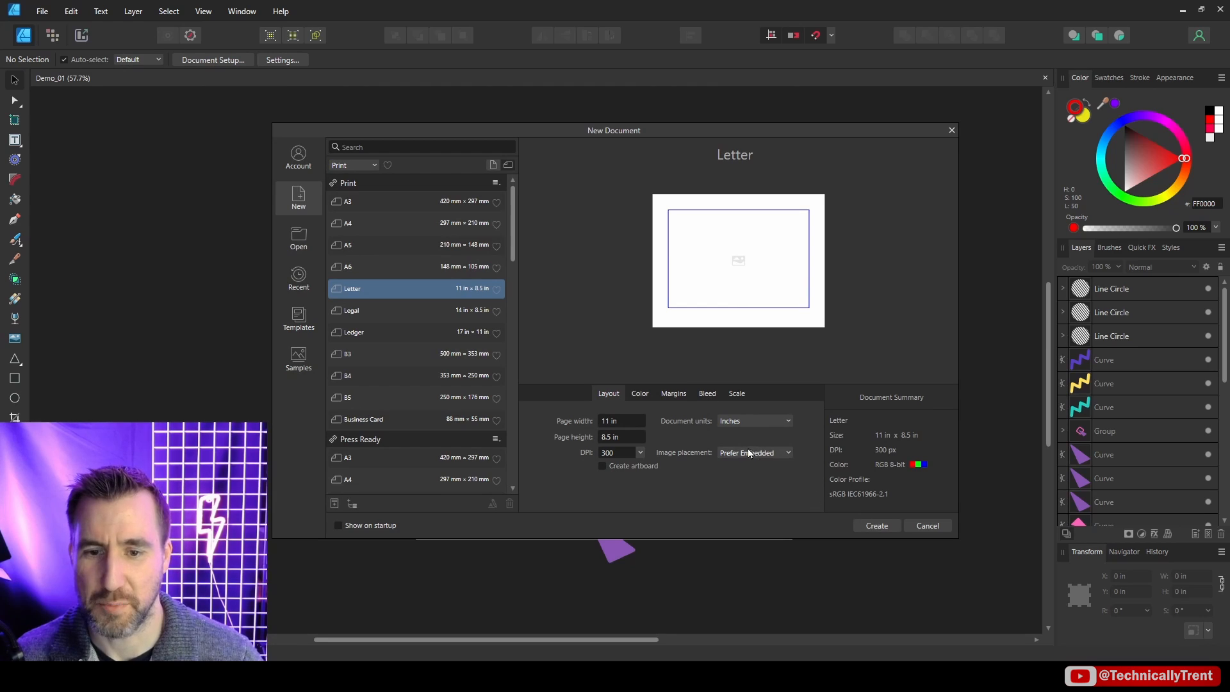
pyautogui.click(877, 526)
pyautogui.press('m')
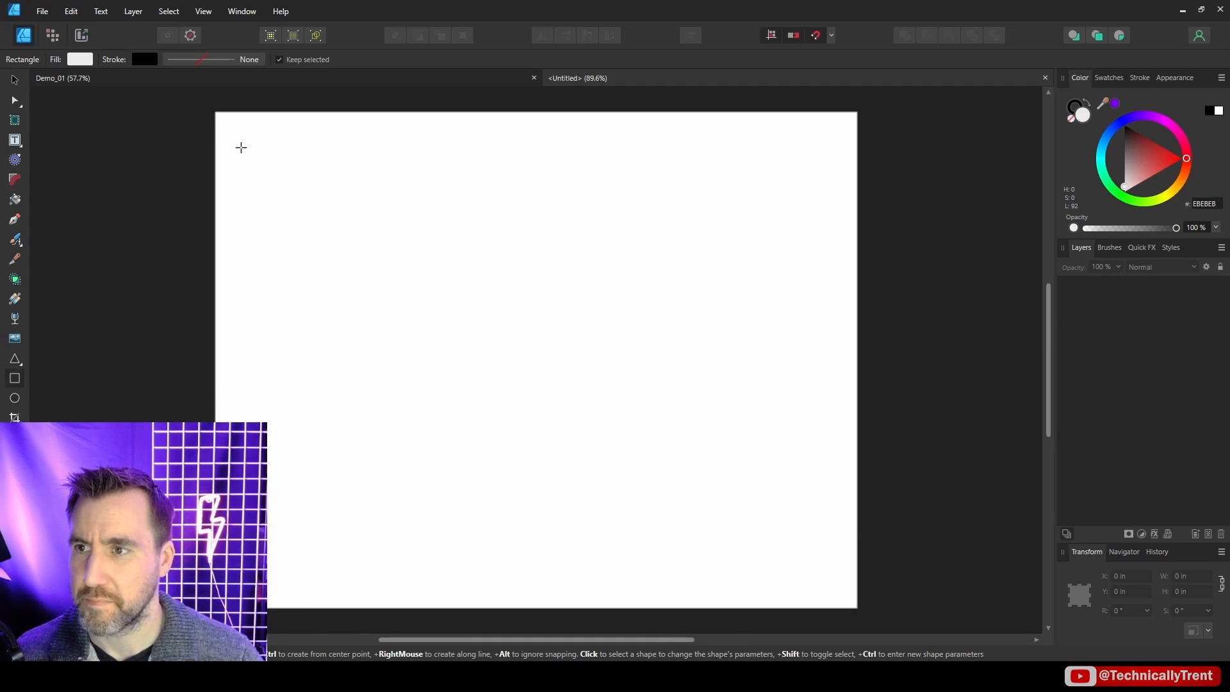
pyautogui.moveTo(225, 124); pyautogui.dragTo(856, 606)
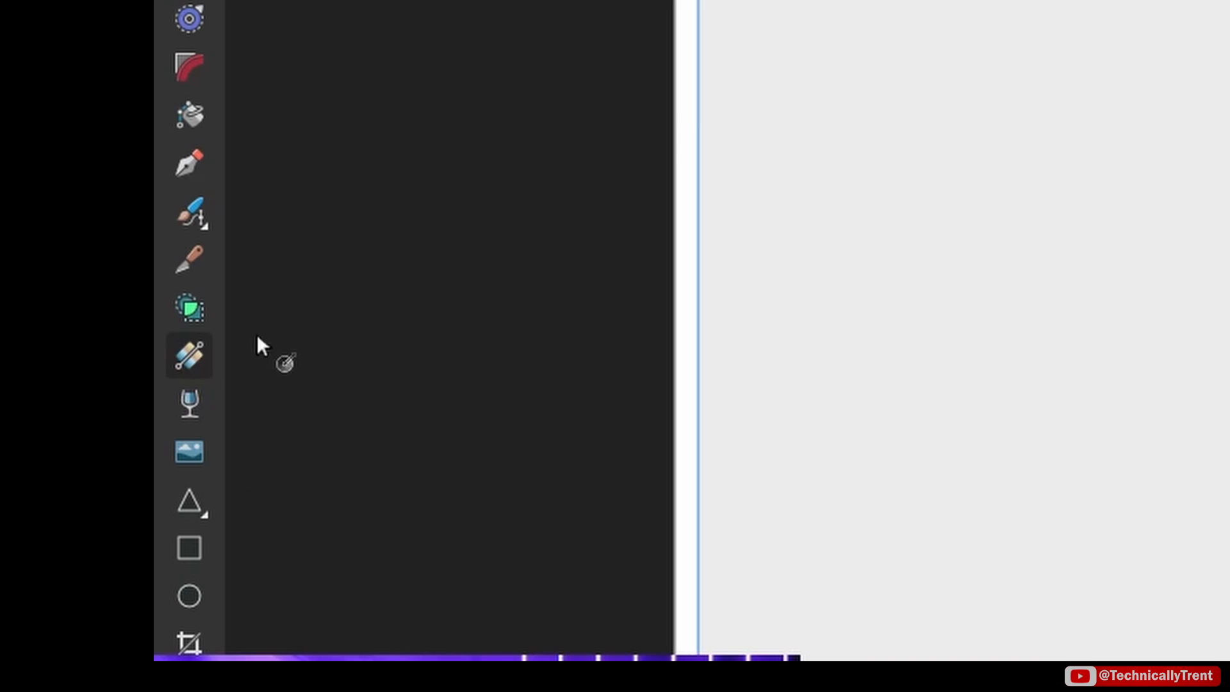
# Apply a bitmap fill from Demo_01_v01.png to the rectangle and scale its repeating tile to just over a quarter of the rectangle's width.
pyautogui.click(197, 351)
pyautogui.click(147, 58)
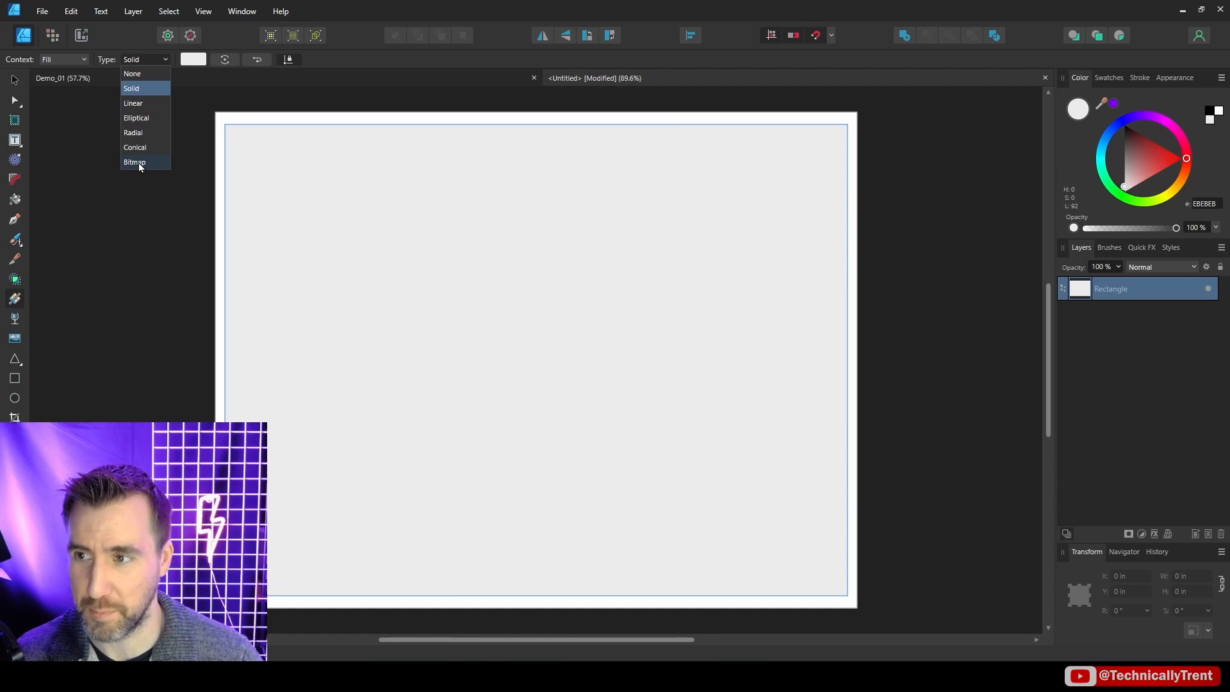
pyautogui.click(139, 163)
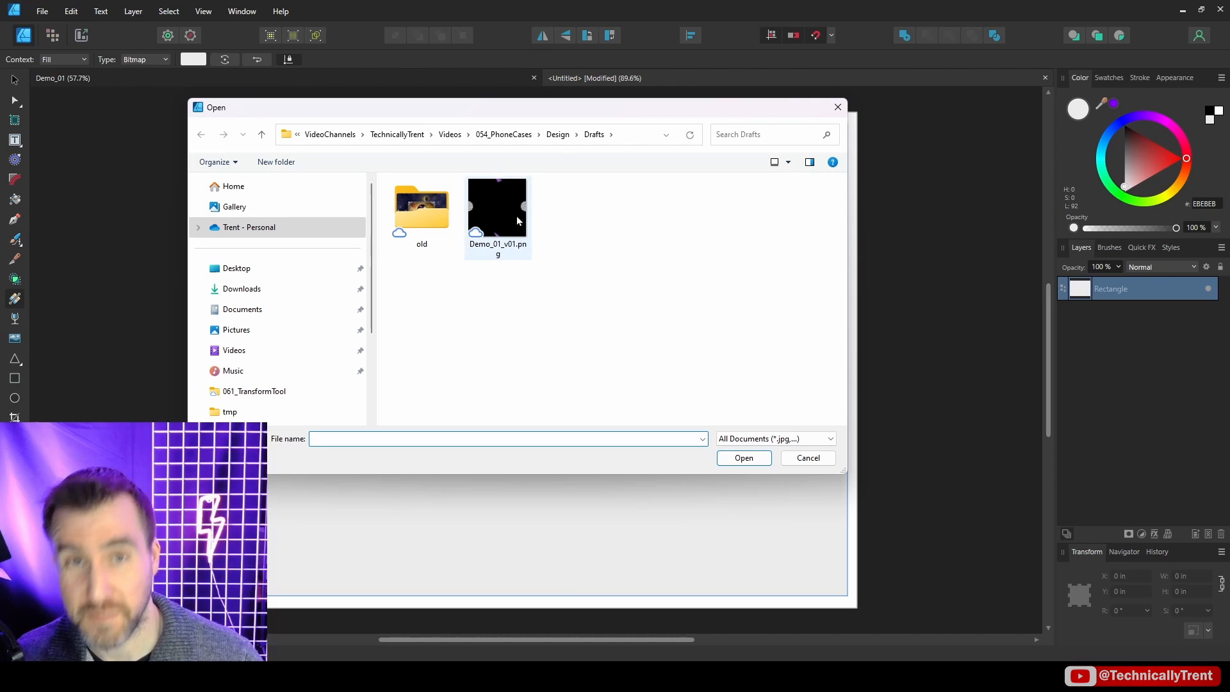
pyautogui.click(499, 236)
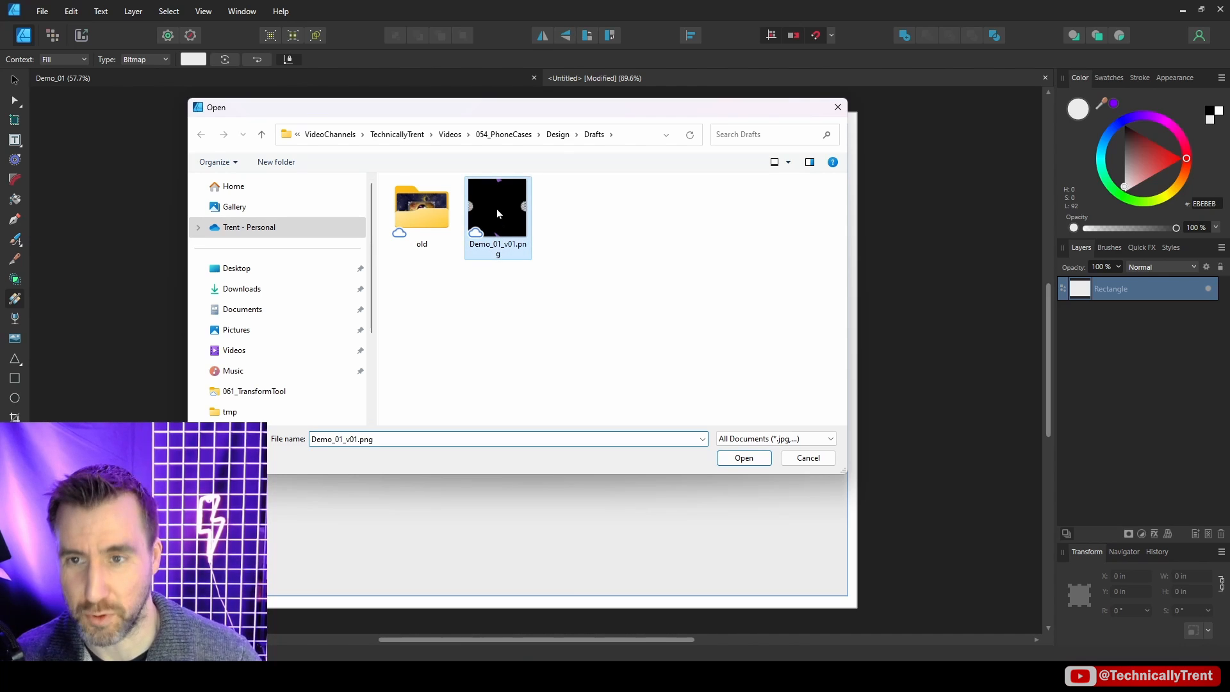
pyautogui.click(742, 457)
pyautogui.moveTo(461, 281); pyautogui.dragTo(522, 307)
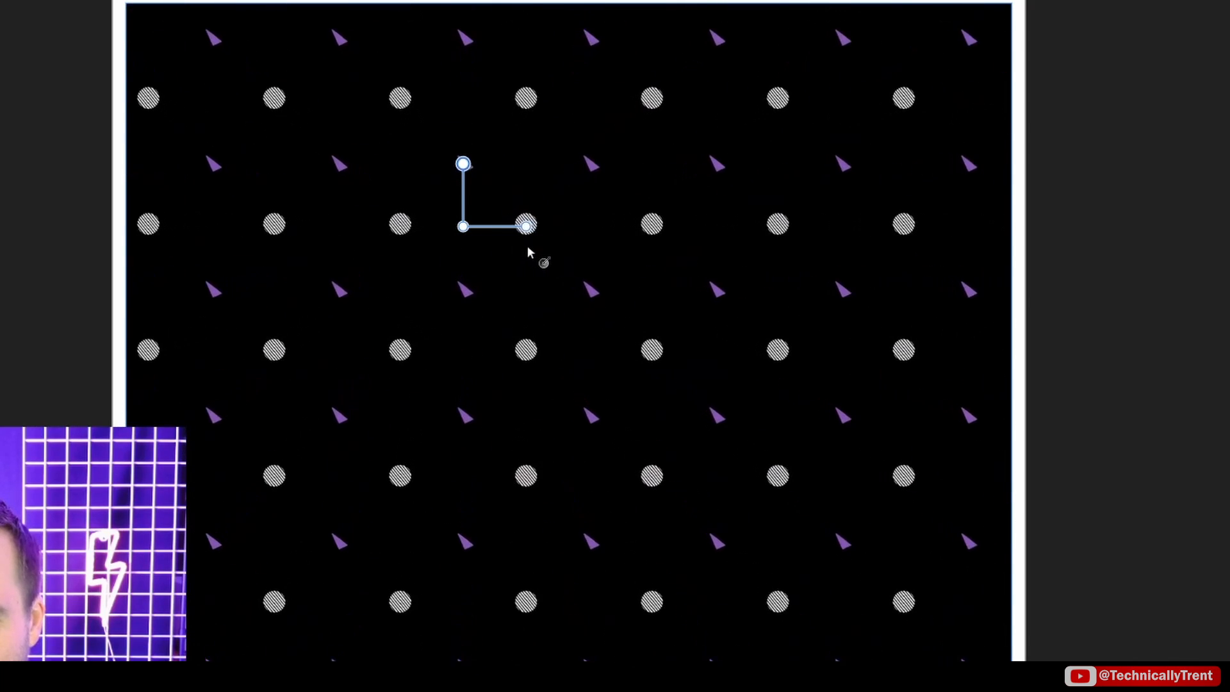
pyautogui.moveTo(547, 255); pyautogui.dragTo(536, 255)
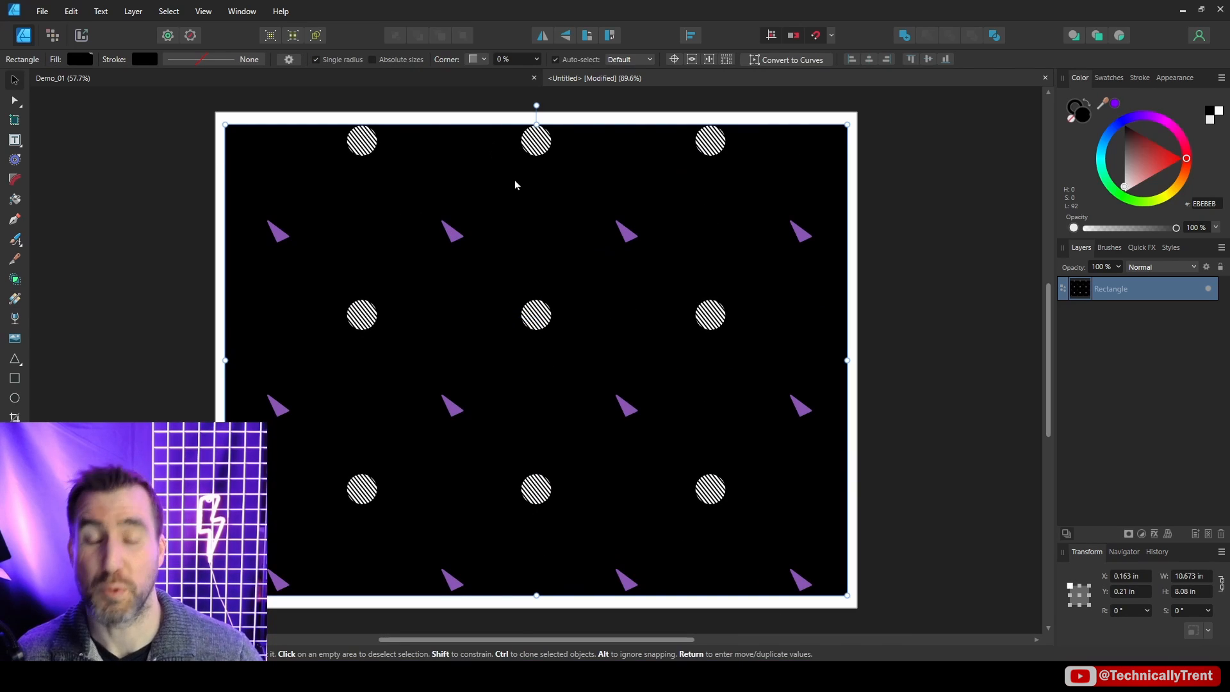
# Examine a purple triangle and a striped circle in the repeated pattern up close for visible tile seams.
pyautogui.scroll(10, 451, 230)
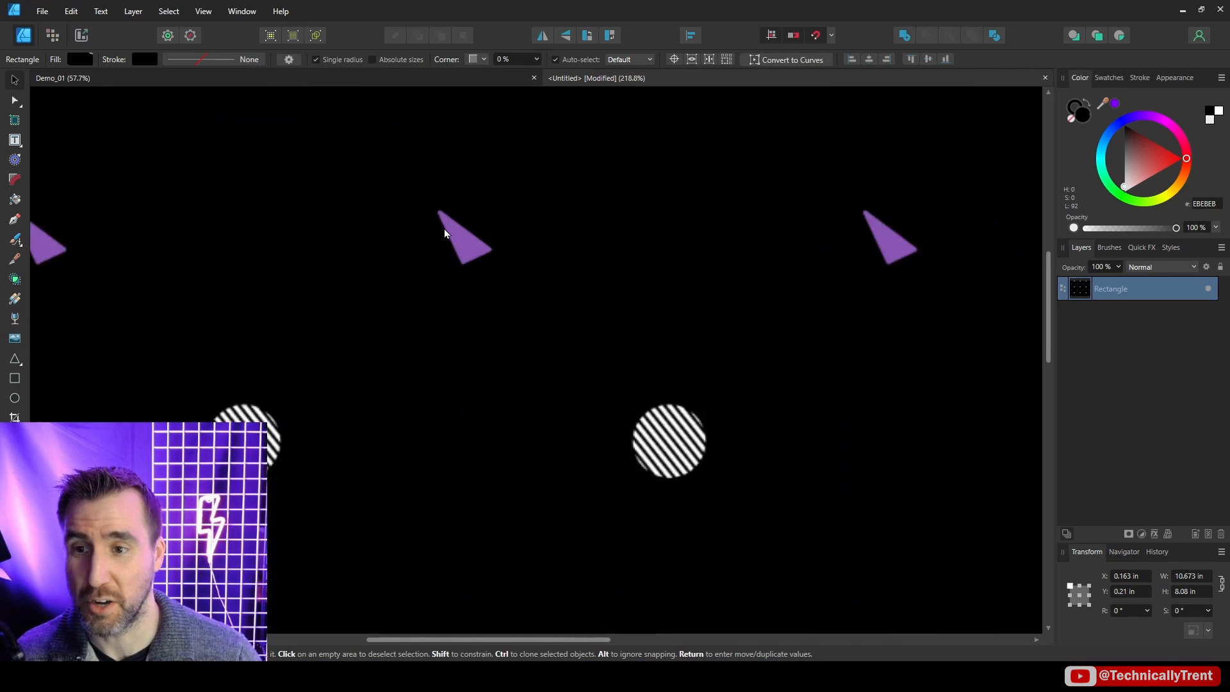
pyautogui.moveTo(423, 175); pyautogui.dragTo(549, 247)
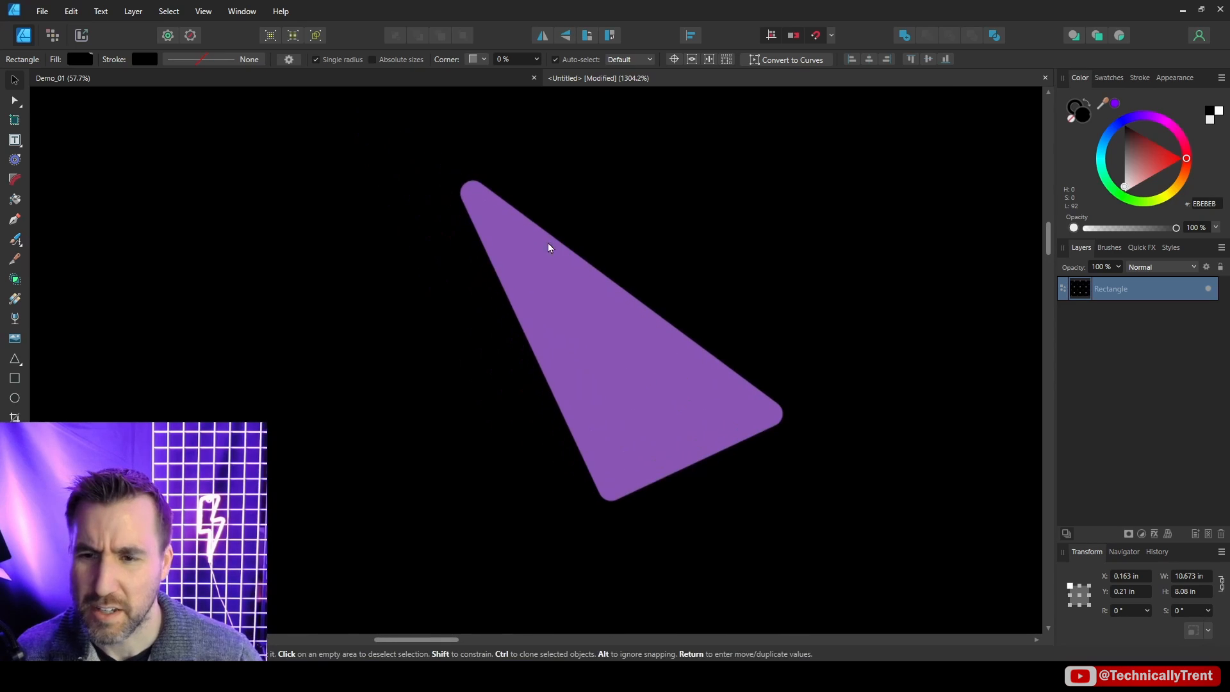
pyautogui.scroll(1, 578, 262)
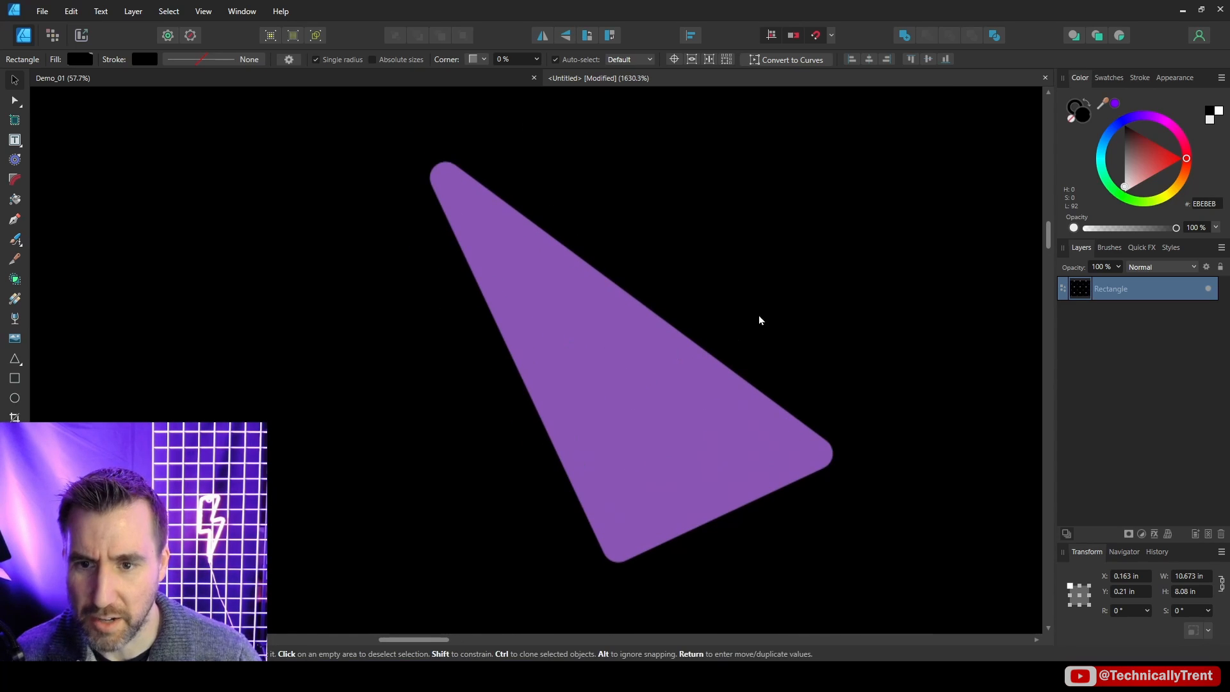
pyautogui.scroll(-12, 601, 330)
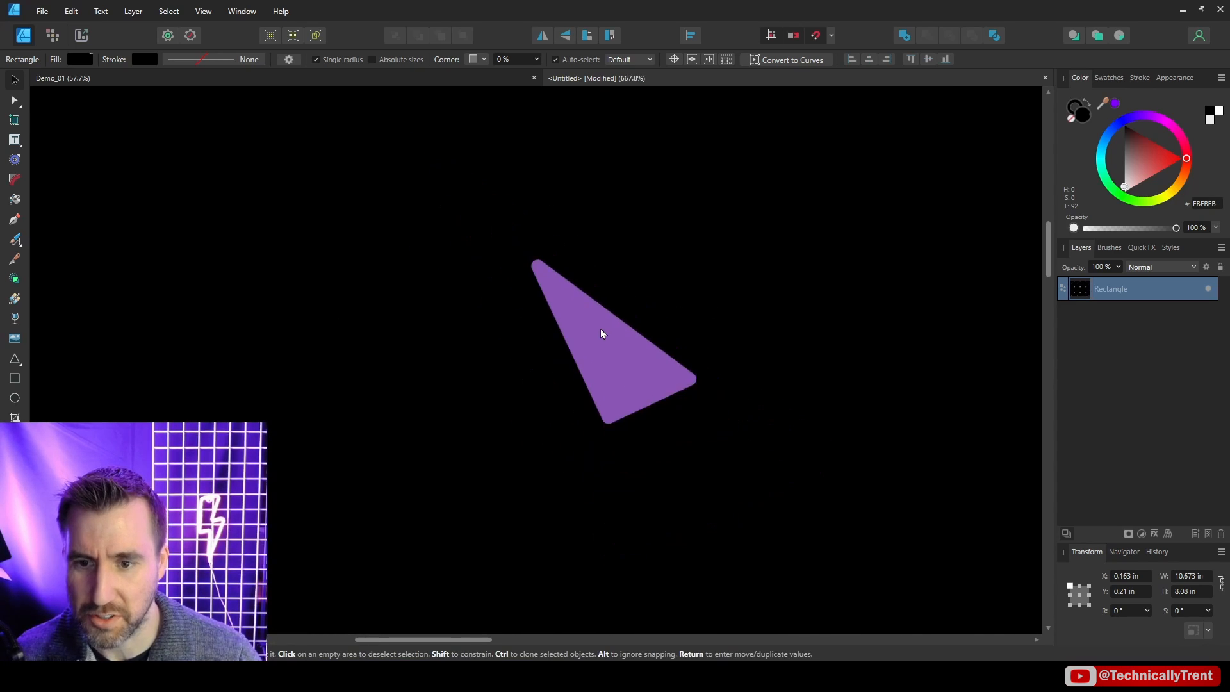
pyautogui.scroll(8, 599, 195)
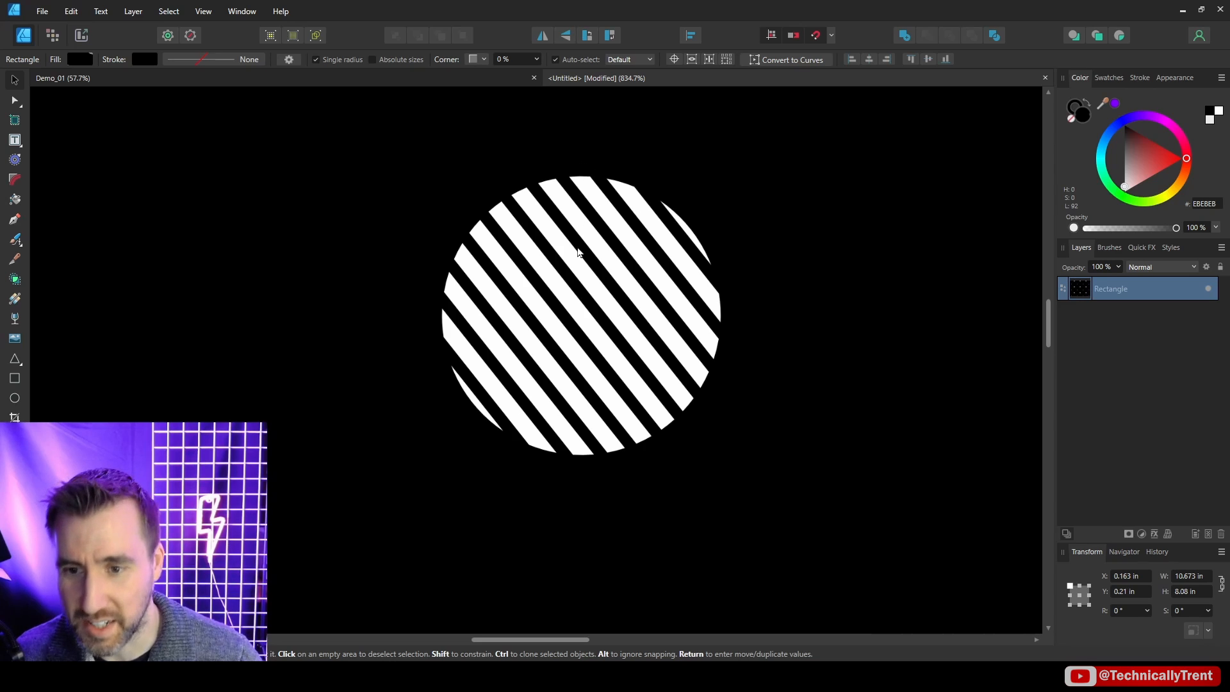
pyautogui.scroll(-8, 629, 338)
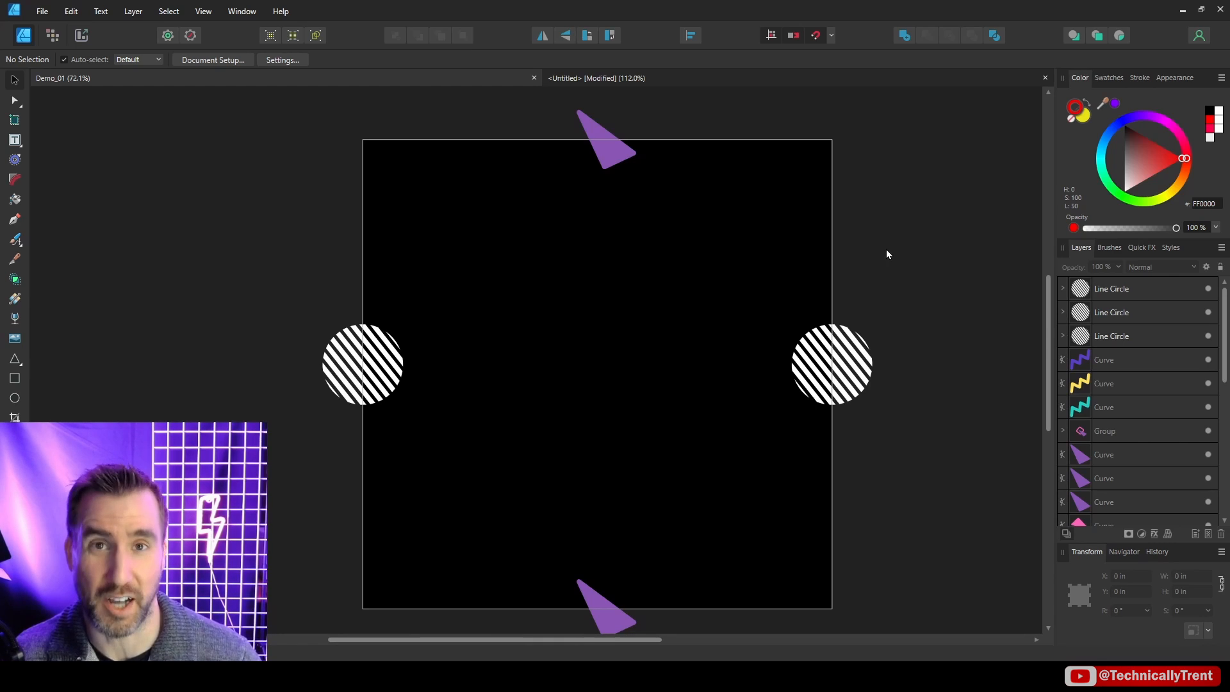
# In Demo_01, place a copy of the right-edge Line Circle near the page's top edge and rotate it so its stripes run almost horizontally.
pyautogui.click(847, 367)
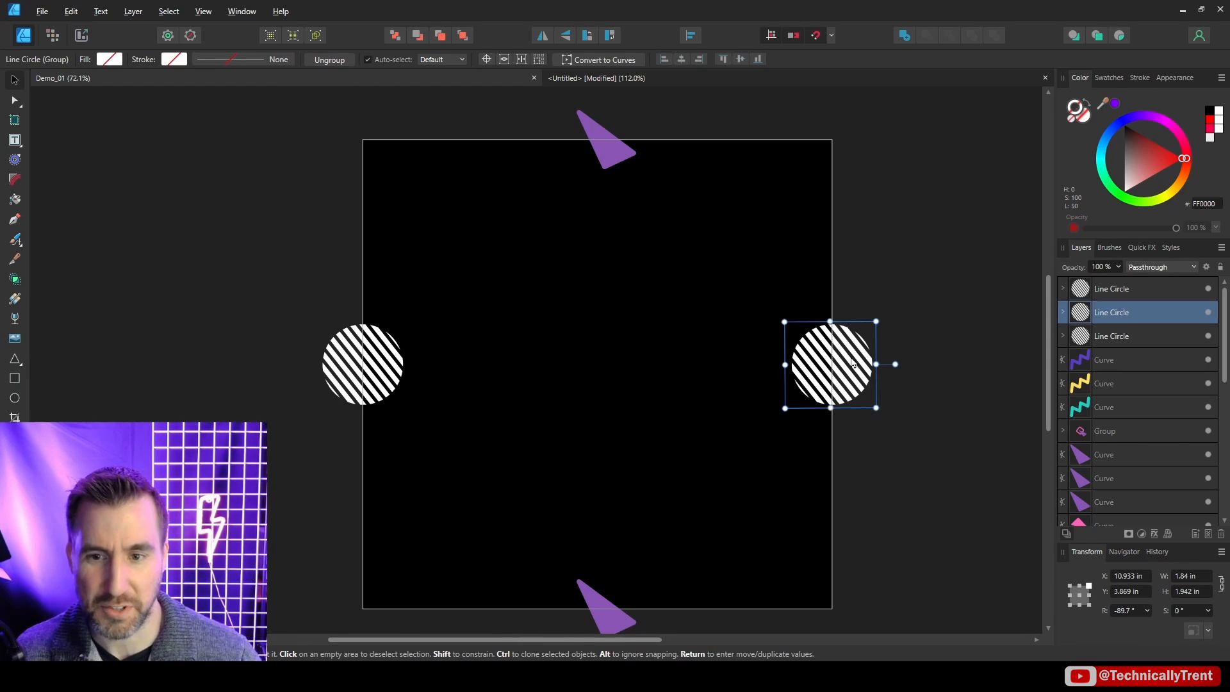
pyautogui.moveTo(852, 364)
pyautogui.mouseDown()
pyautogui.moveTo(587, 213)
pyautogui.moveTo(556, 221)
pyautogui.mouseUp()
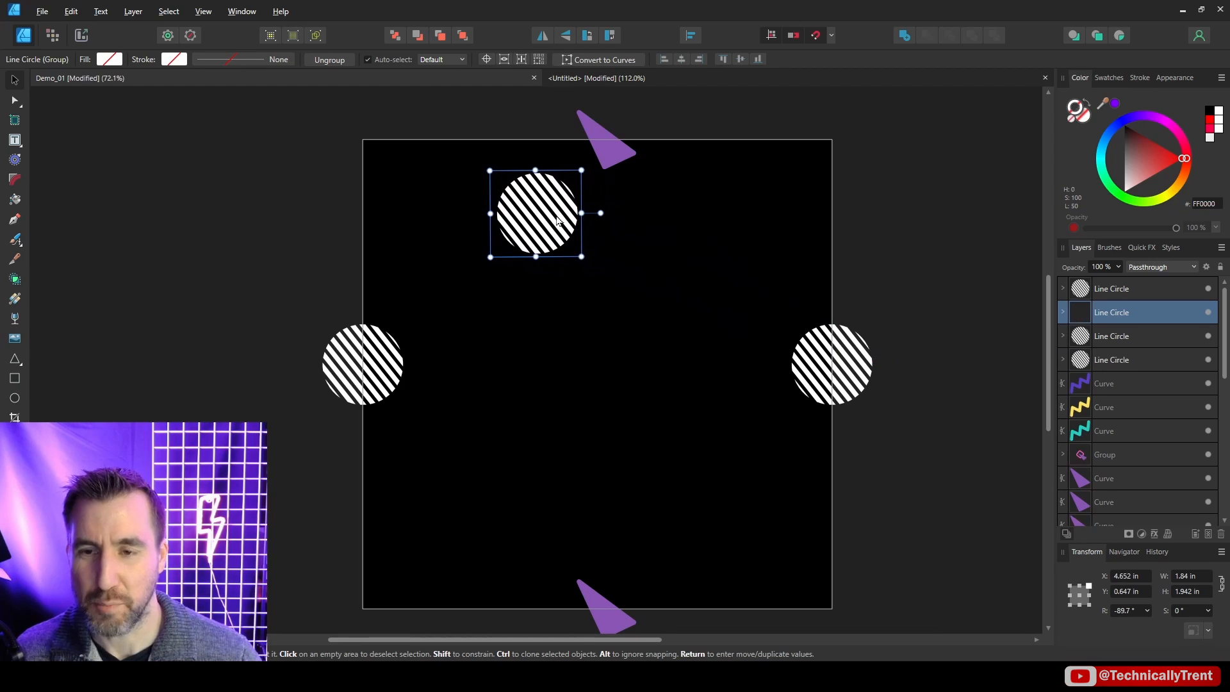
pyautogui.moveTo(583, 167); pyautogui.dragTo(541, 150)
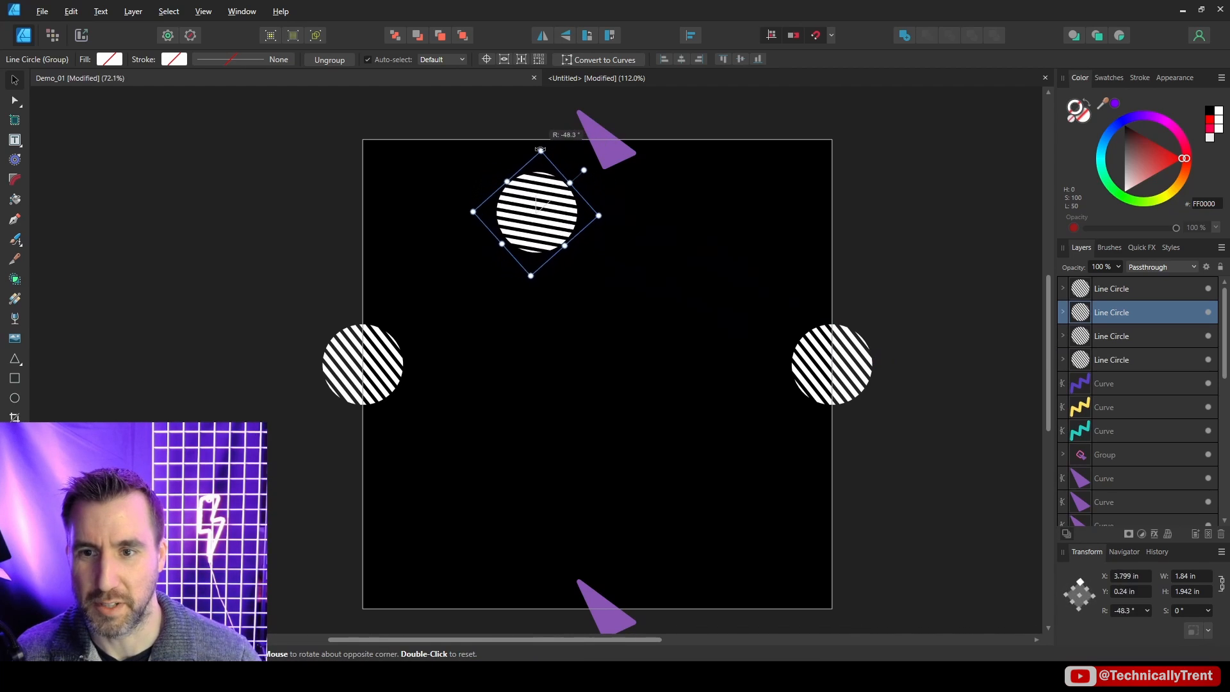
# Move the two side-edge Line Circles down together toward the page's lower corners, keeping them straddling the edges.
pyautogui.click(362, 368)
pyautogui.keyDown('shift'); pyautogui.click(844, 378); pyautogui.keyUp('shift')
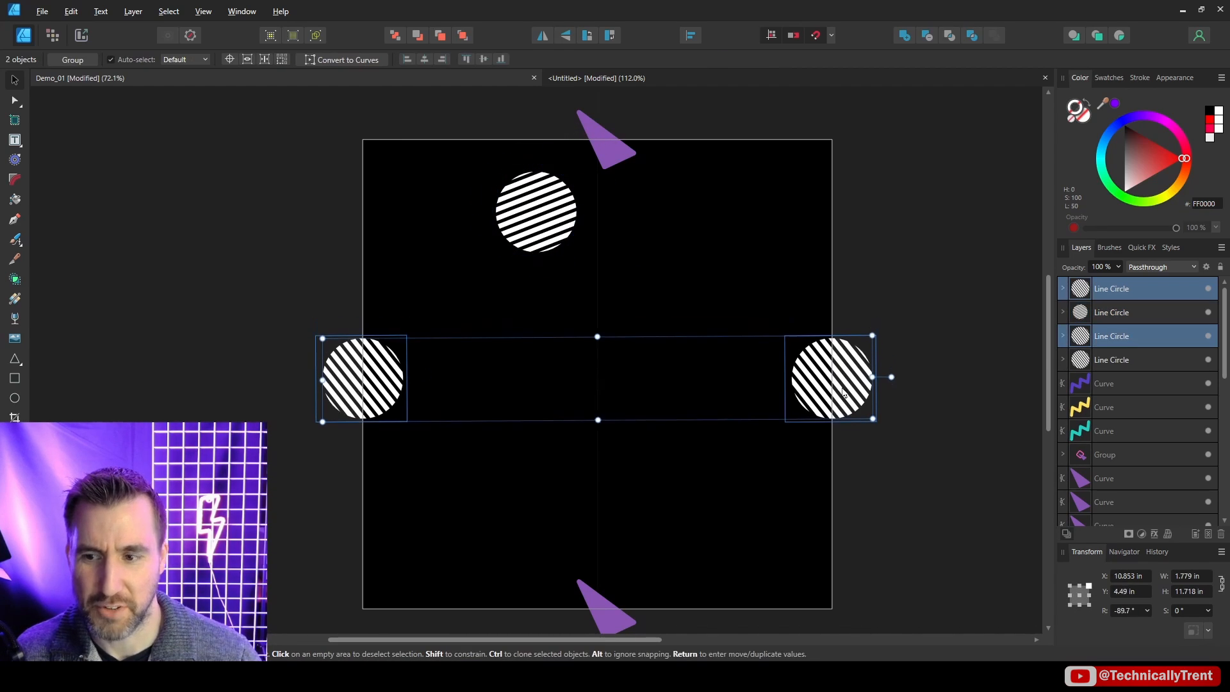
pyautogui.moveTo(843, 392); pyautogui.dragTo(834, 539)
pyautogui.click(634, 272)
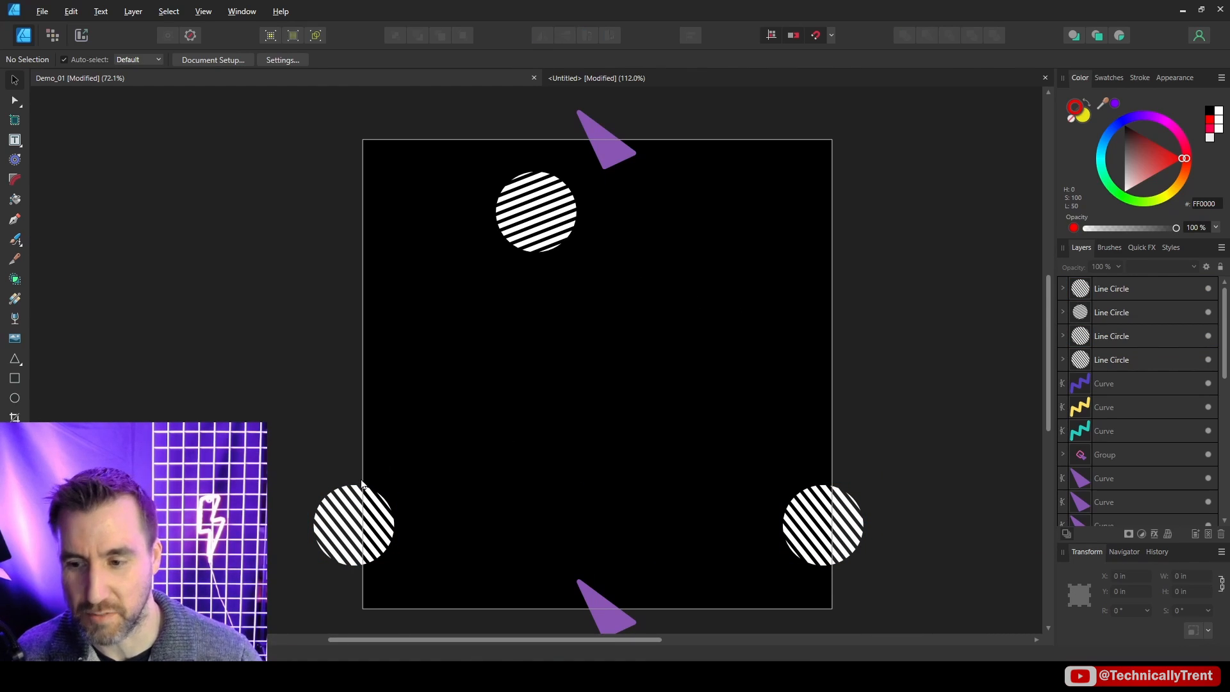
# Rotate the striped triangle into the page's middle and add two copies of the teal-square-and-yellow-triangle group, turning the upper one half a turn.
pyautogui.scroll(-2, 678, 354)
pyautogui.click(762, 275)
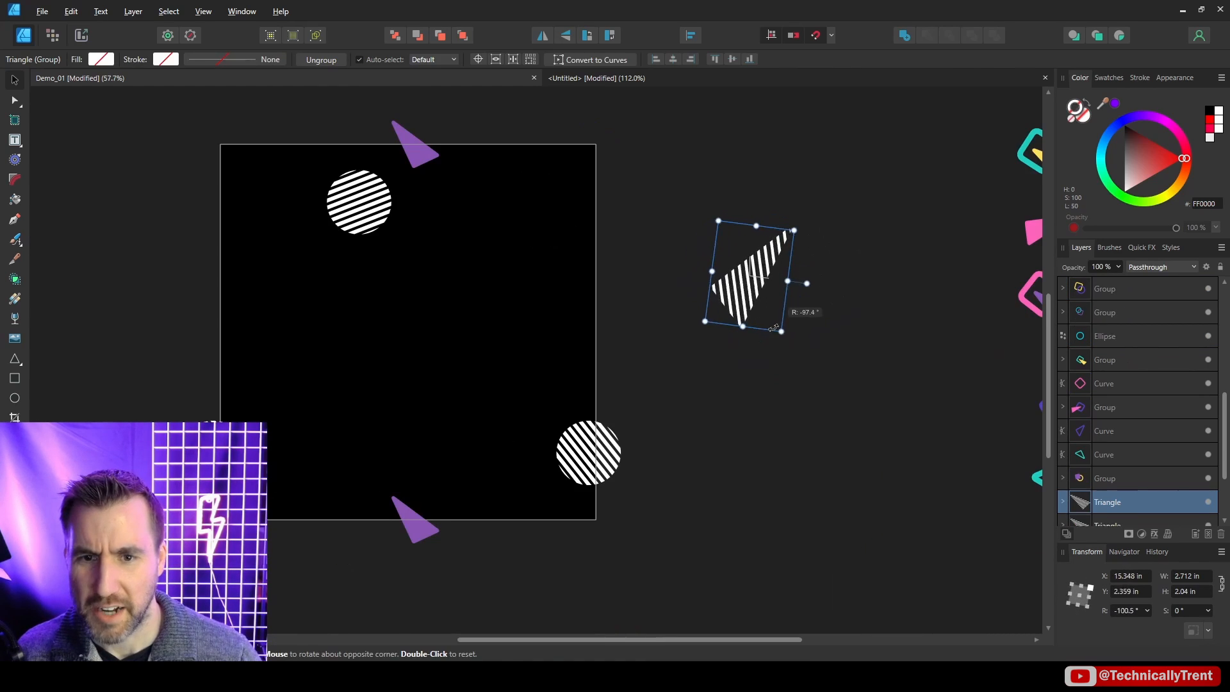
pyautogui.moveTo(765, 279); pyautogui.dragTo(461, 342)
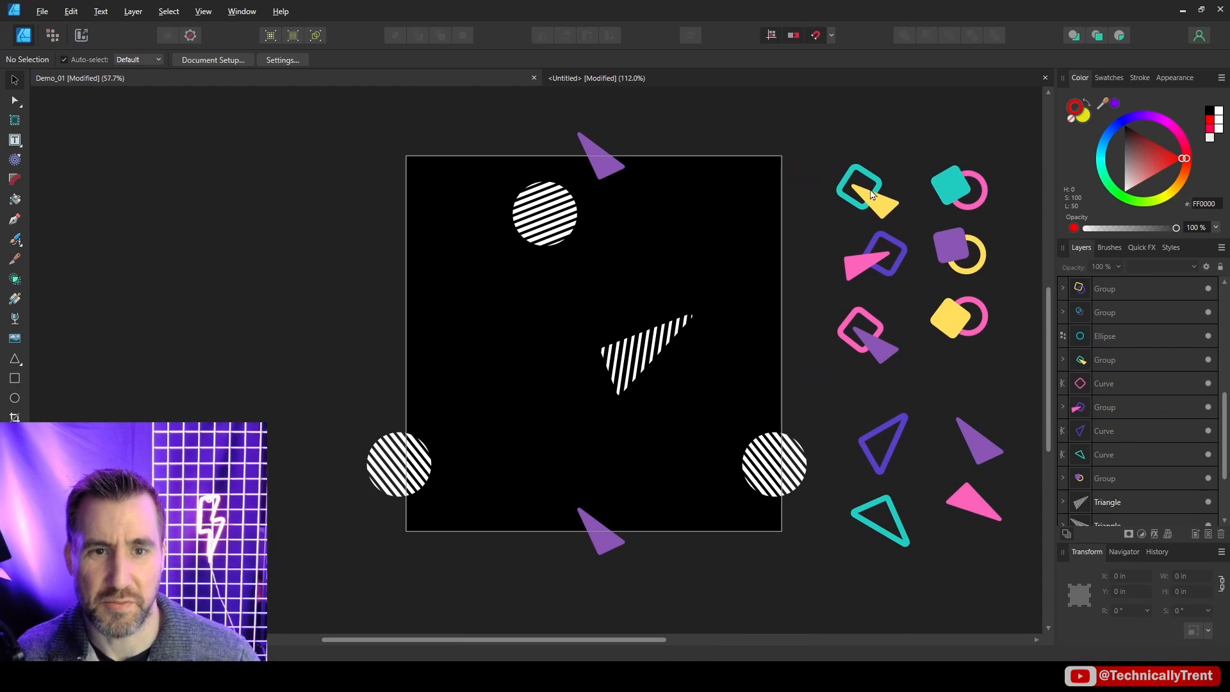
pyautogui.moveTo(871, 195)
pyautogui.mouseDown()
pyautogui.moveTo(669, 266)
pyautogui.moveTo(548, 339)
pyautogui.moveTo(524, 440)
pyautogui.moveTo(603, 321)
pyautogui.moveTo(689, 231)
pyautogui.mouseUp()
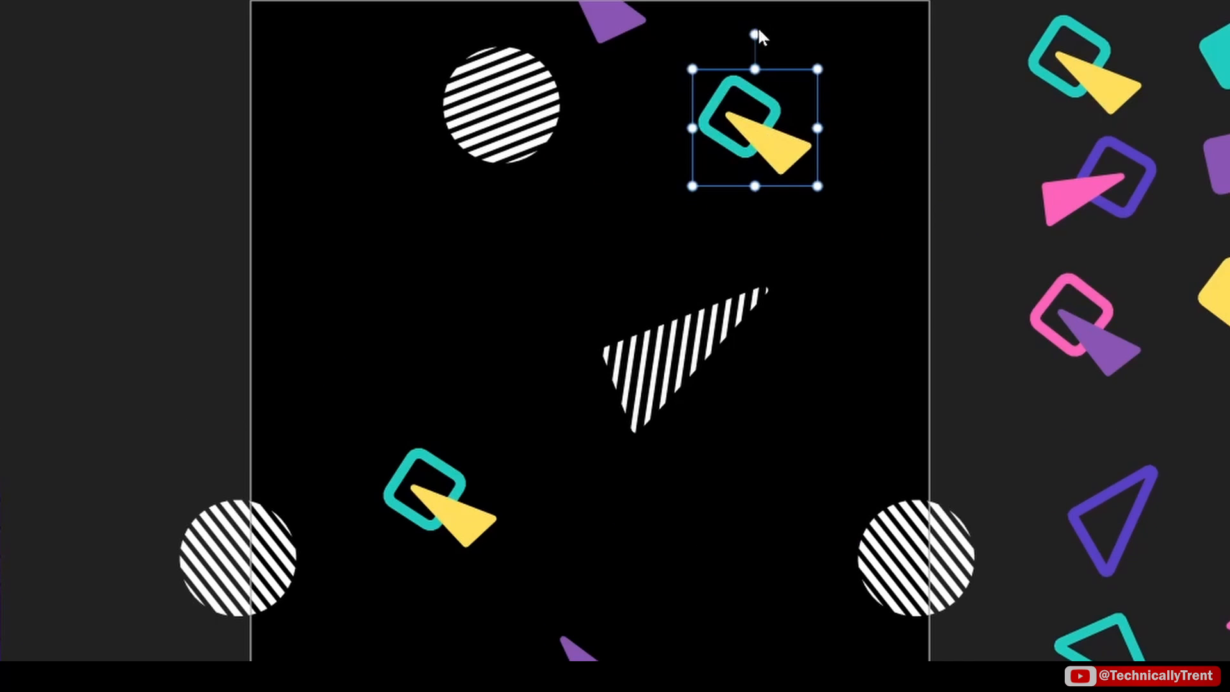
pyautogui.moveTo(755, 34); pyautogui.dragTo(782, 104)
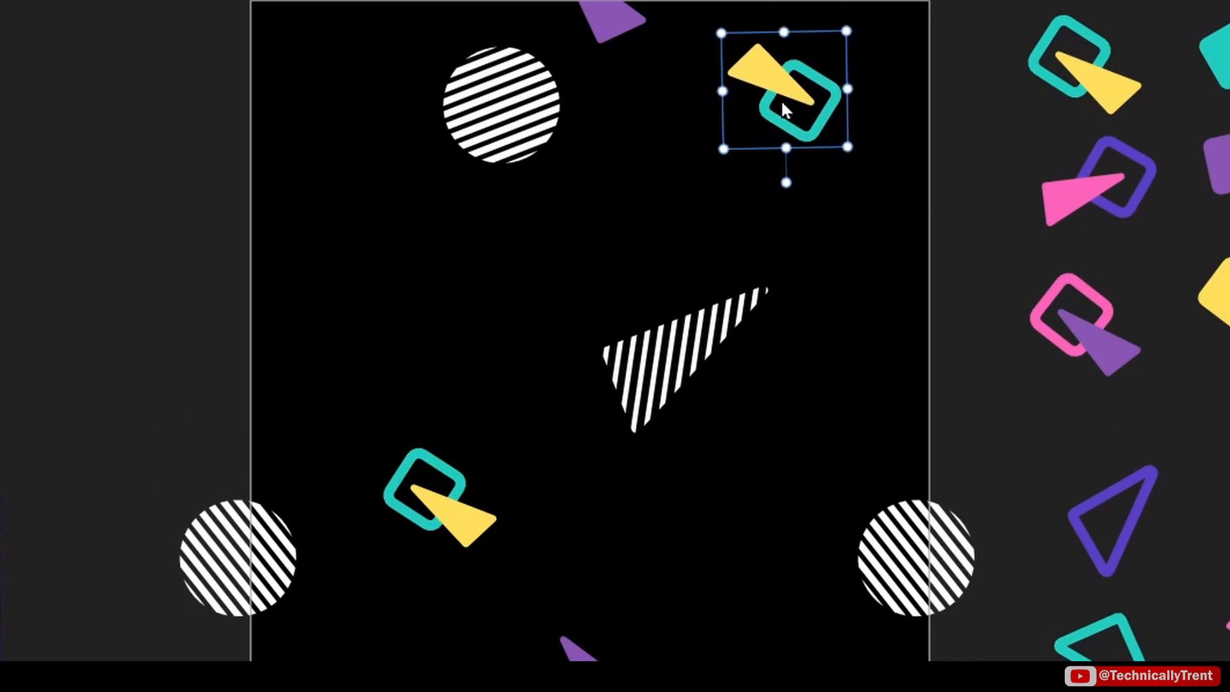
# Place a copy of the teal-square-and-pink-ring group over the page's lower-left corner, straddling both edges.
pyautogui.click(964, 181)
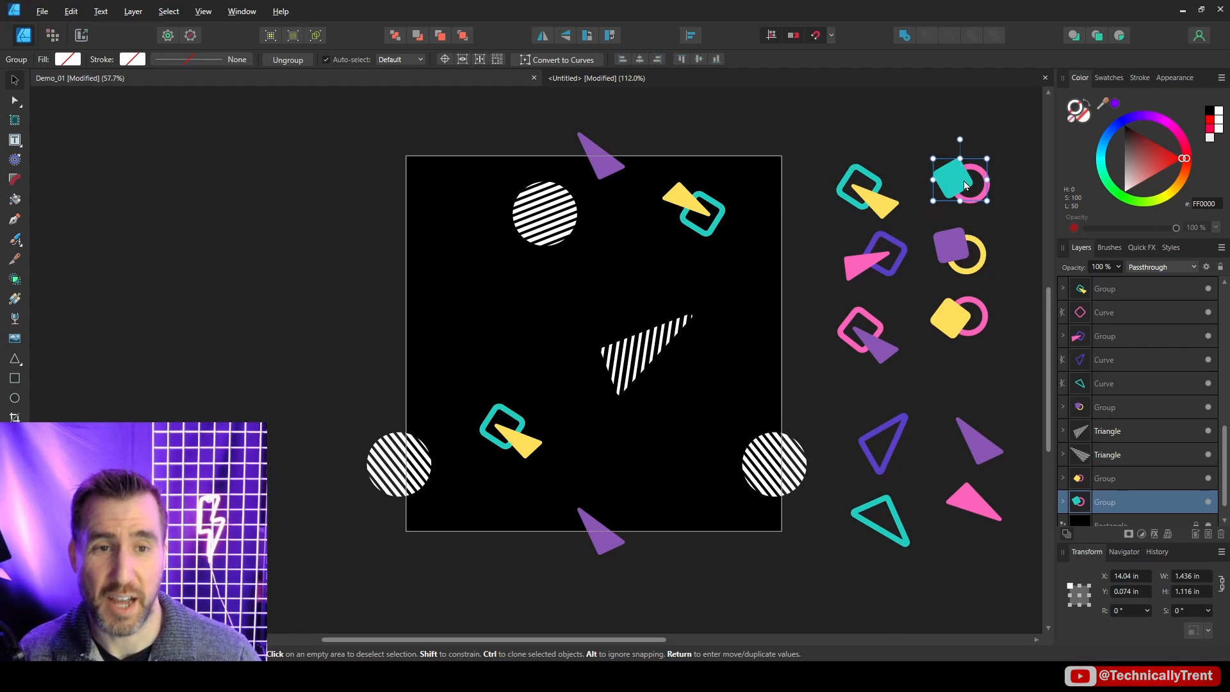
pyautogui.moveTo(963, 180); pyautogui.dragTo(811, 136)
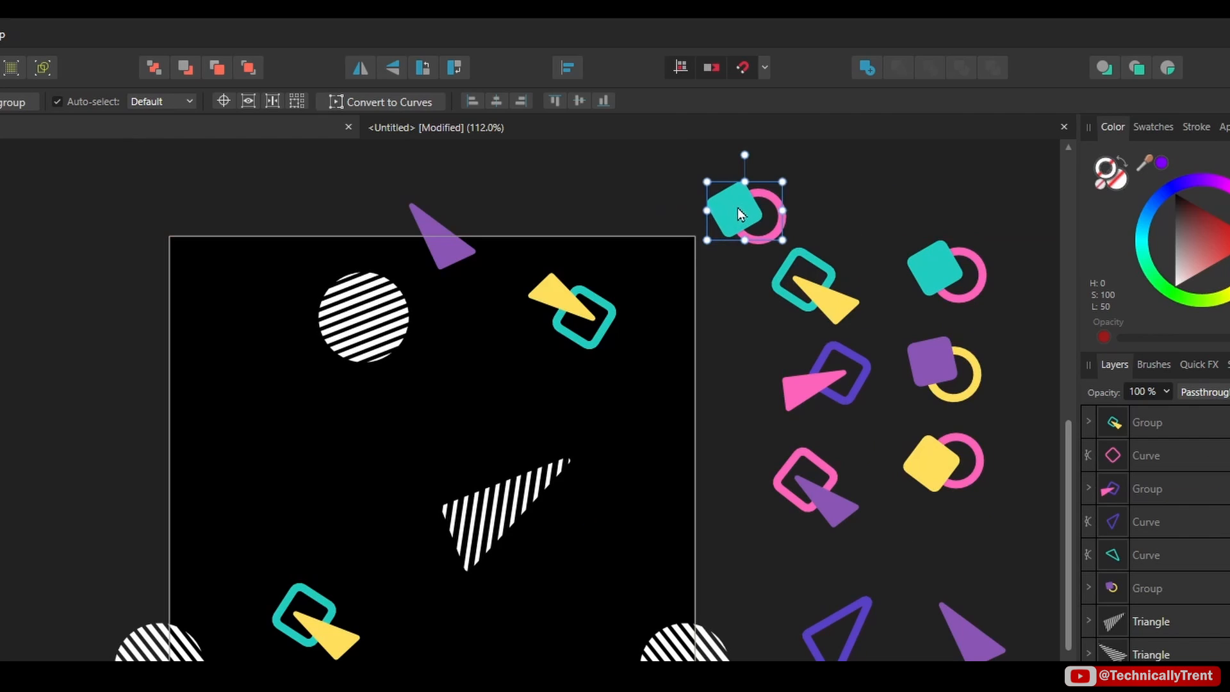
pyautogui.moveTo(740, 213); pyautogui.dragTo(292, 667)
pyautogui.scroll(3, 685, 233)
pyautogui.scroll(-5, 667, 263)
pyautogui.scroll(5, 237, 269)
pyautogui.scroll(-5, 277, 241)
pyautogui.scroll(5, 302, 656)
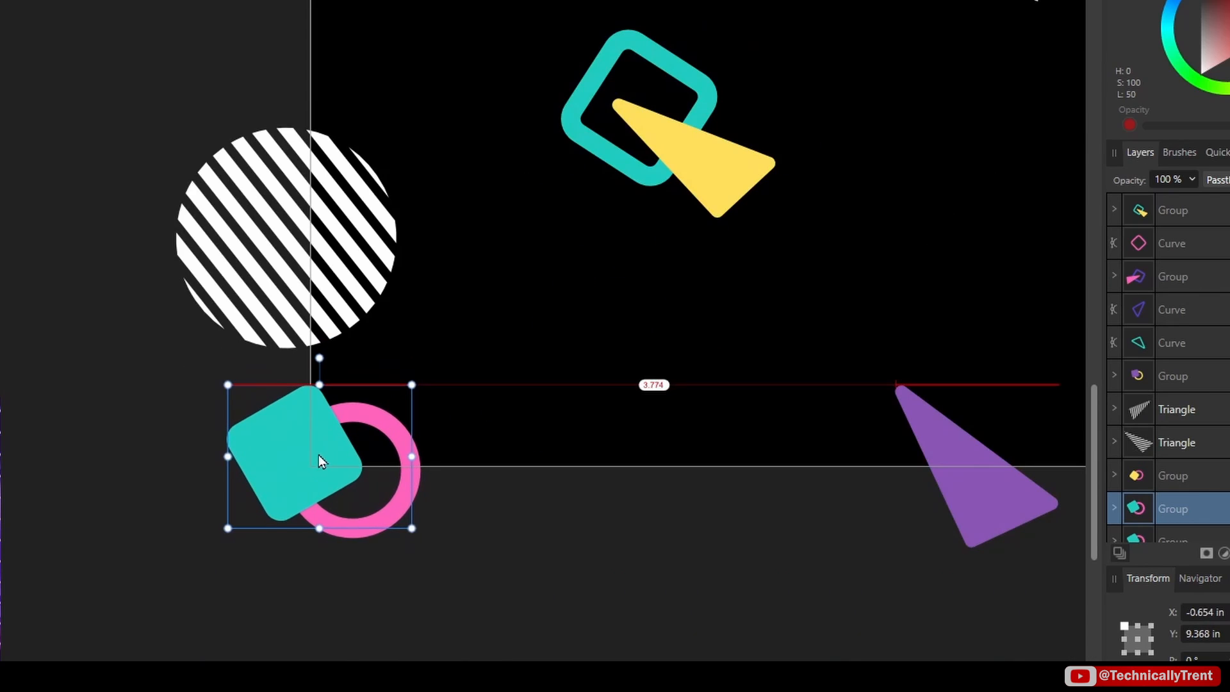
# Distribute copies of the teal-and-pink group so that one straddles each of the four page corners in matching positions.
pyautogui.moveTo(317, 455); pyautogui.dragTo(564, 478)
pyautogui.scroll(-4, 316, 455)
pyautogui.moveTo(698, 486); pyautogui.dragTo(908, 427)
pyautogui.scroll(4, 793, 474)
pyautogui.scroll(-4, 775, 218)
pyautogui.click(775, 218)
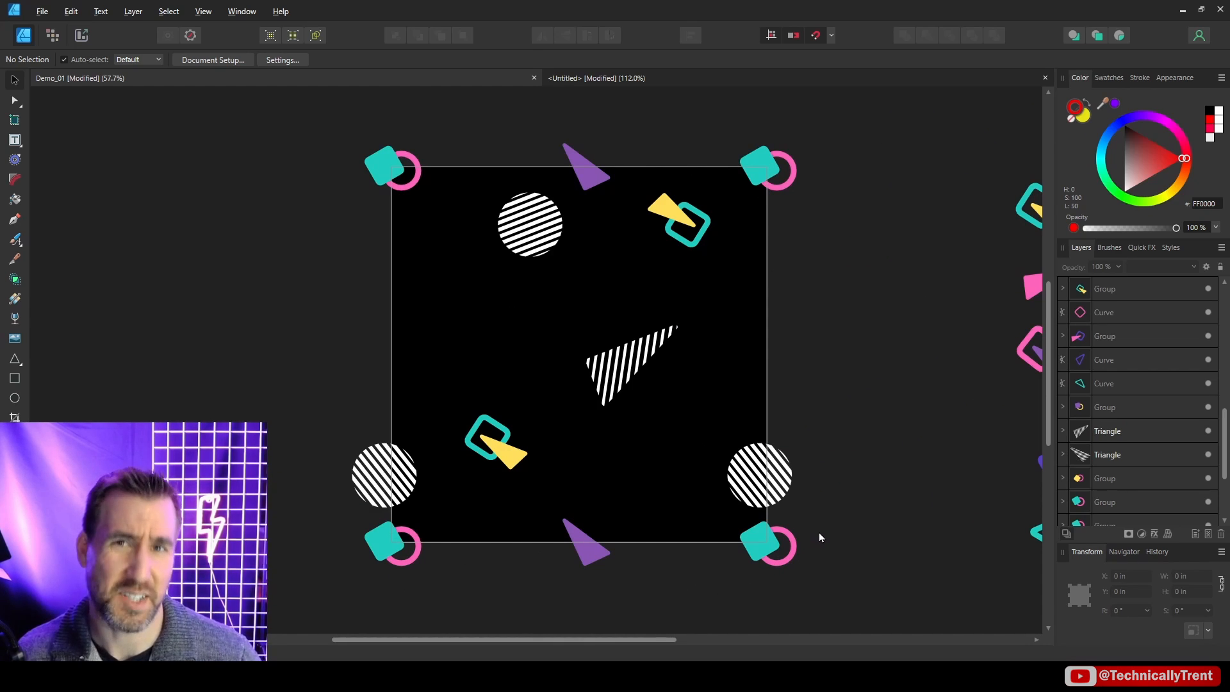
# Export the whole document as a 3000 × 3000 px PNG named Demo_01_v02.png.
pyautogui.click(42, 11)
pyautogui.click(77, 280)
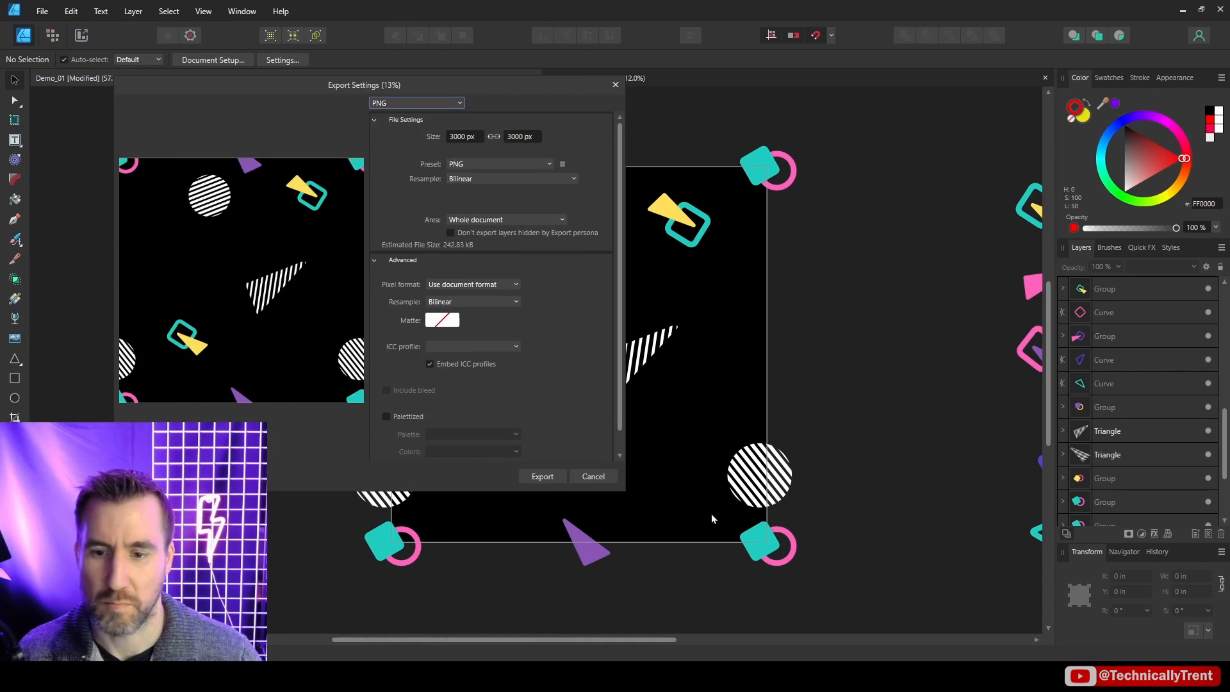
pyautogui.click(544, 472)
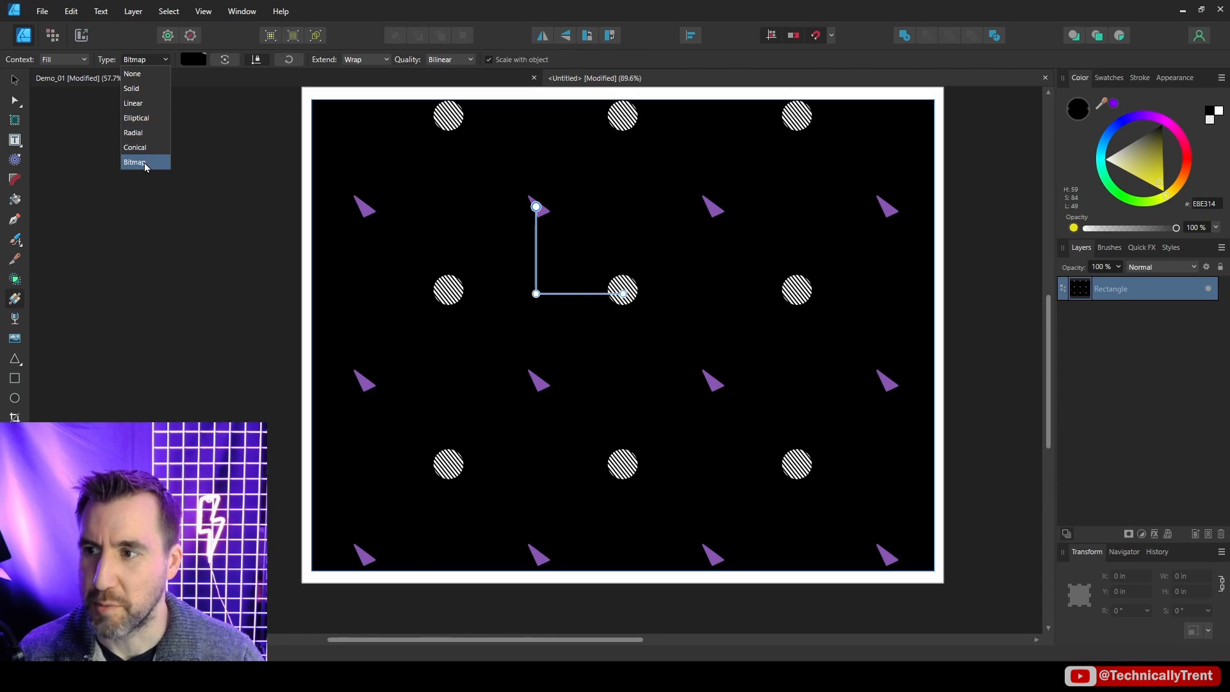
# In the untitled document, replace the rectangle's bitmap fill with Demo_01_v02.png and inspect the teal-and-pink corner group for seams.
pyautogui.click(145, 164)
pyautogui.click(583, 199)
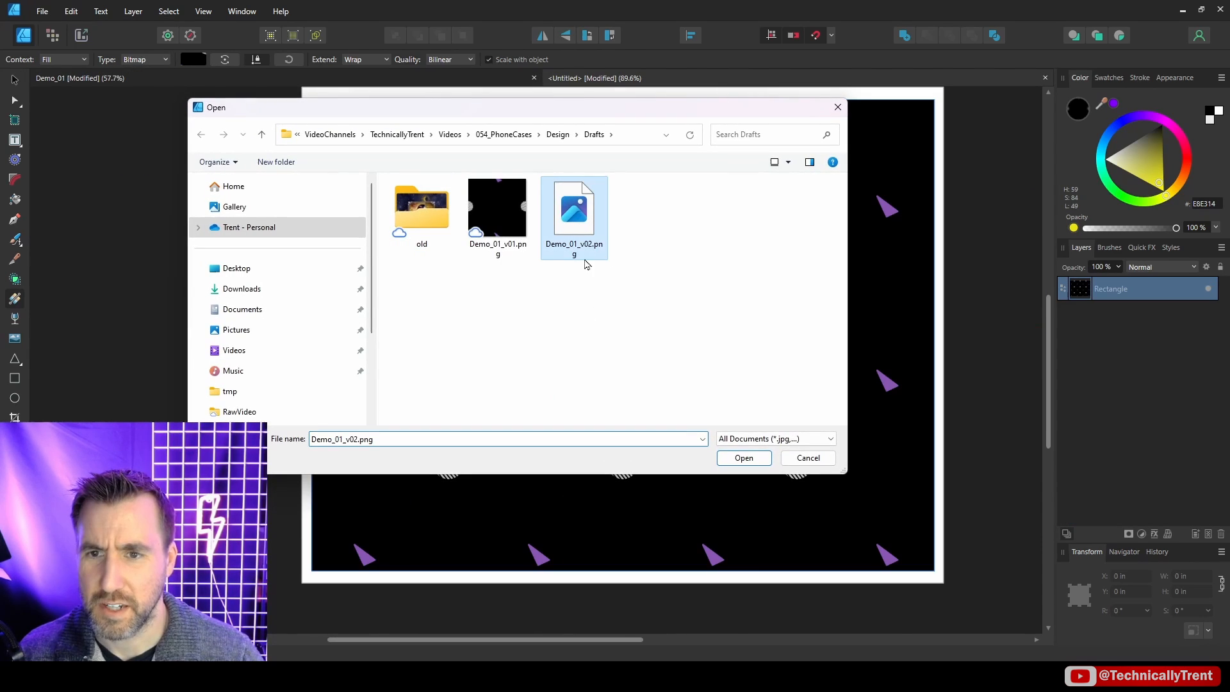
pyautogui.click(743, 458)
pyautogui.press('v')
pyautogui.scroll(6, 741, 310)
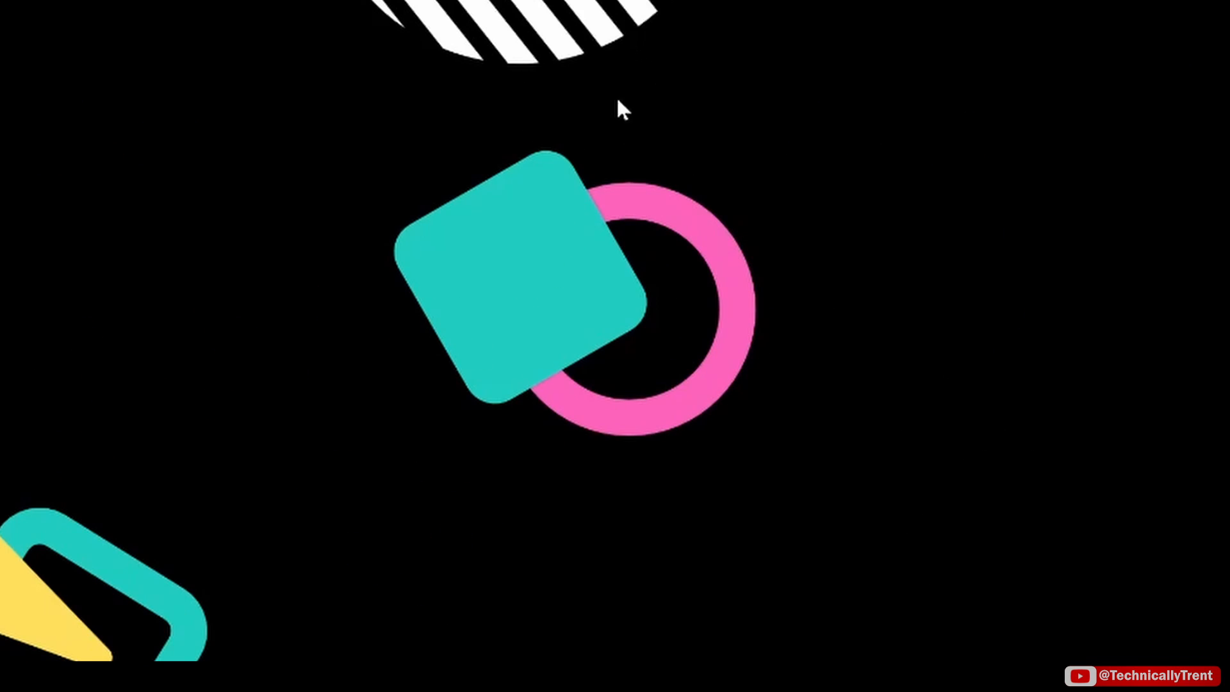
pyautogui.scroll(-8, 694, 232)
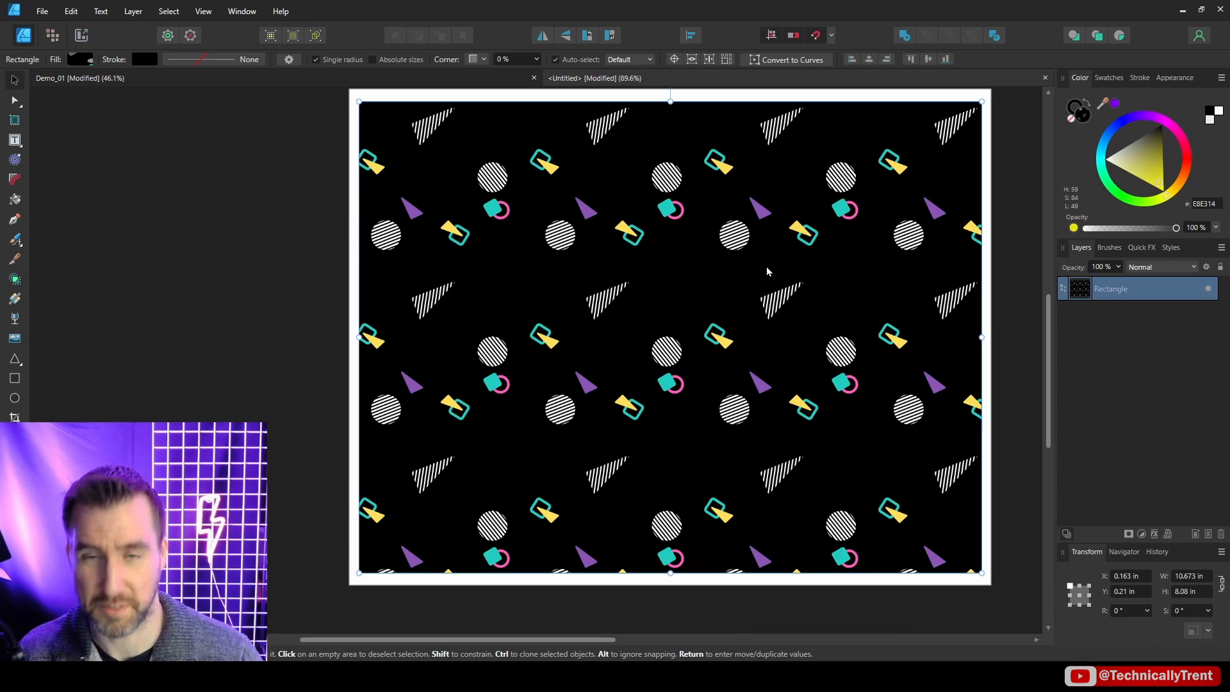
# In Demo_01, add rotated copies of the pink-square-and-purple-triangle group at upper left and the yellow-square-and-pink-ring group at lower right of the page.
pyautogui.hotkey('ctrl', 'Tab')
pyautogui.moveTo(916, 334); pyautogui.dragTo(405, 295)
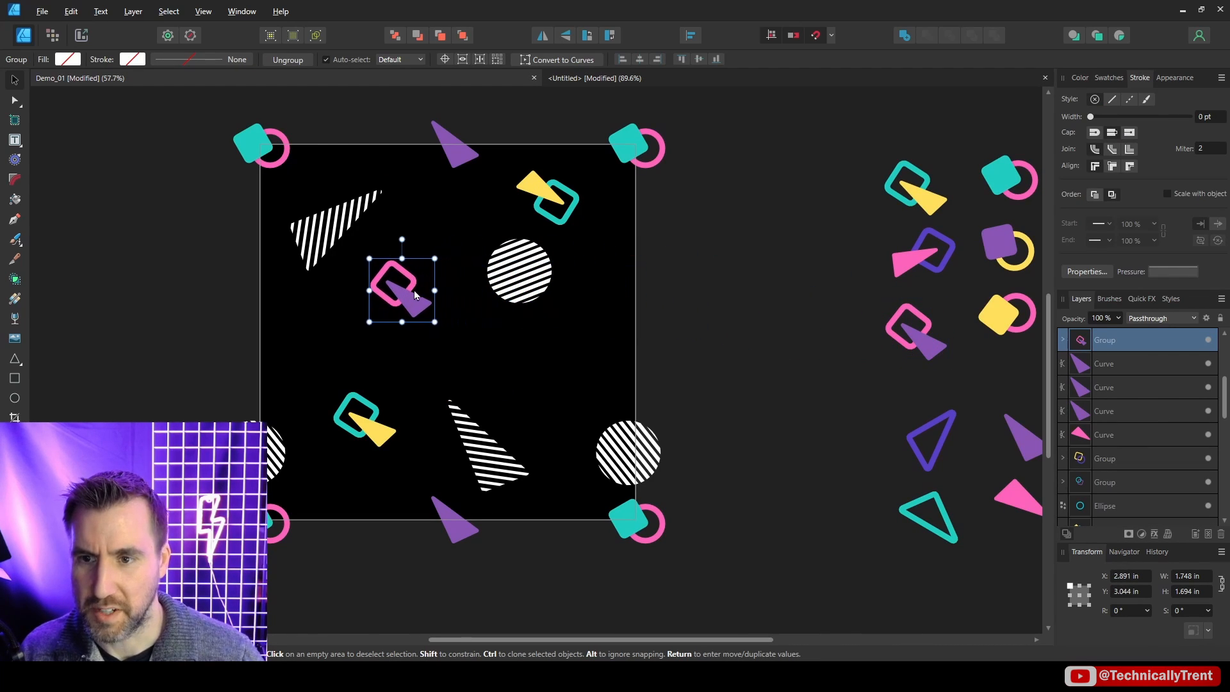
pyautogui.moveTo(1006, 318)
pyautogui.mouseDown()
pyautogui.moveTo(540, 375)
pyautogui.moveTo(567, 355)
pyautogui.moveTo(590, 387)
pyautogui.moveTo(577, 415)
pyautogui.mouseUp()
pyautogui.click(404, 282)
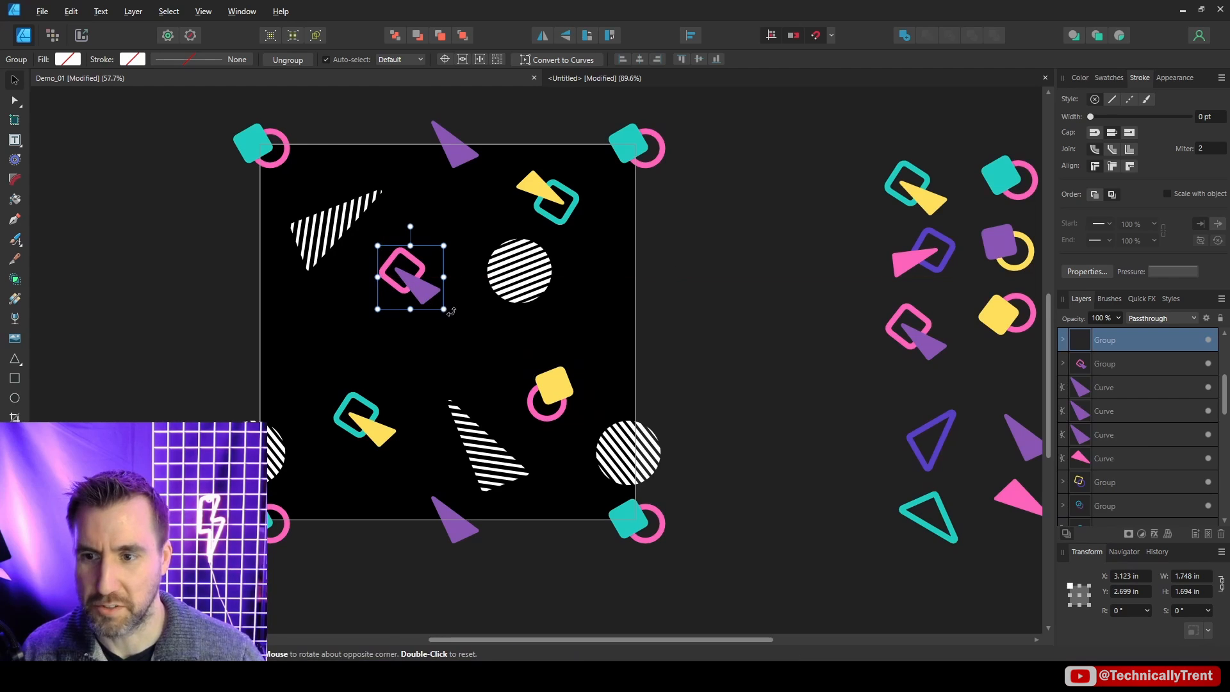
pyautogui.moveTo(451, 314); pyautogui.dragTo(453, 309)
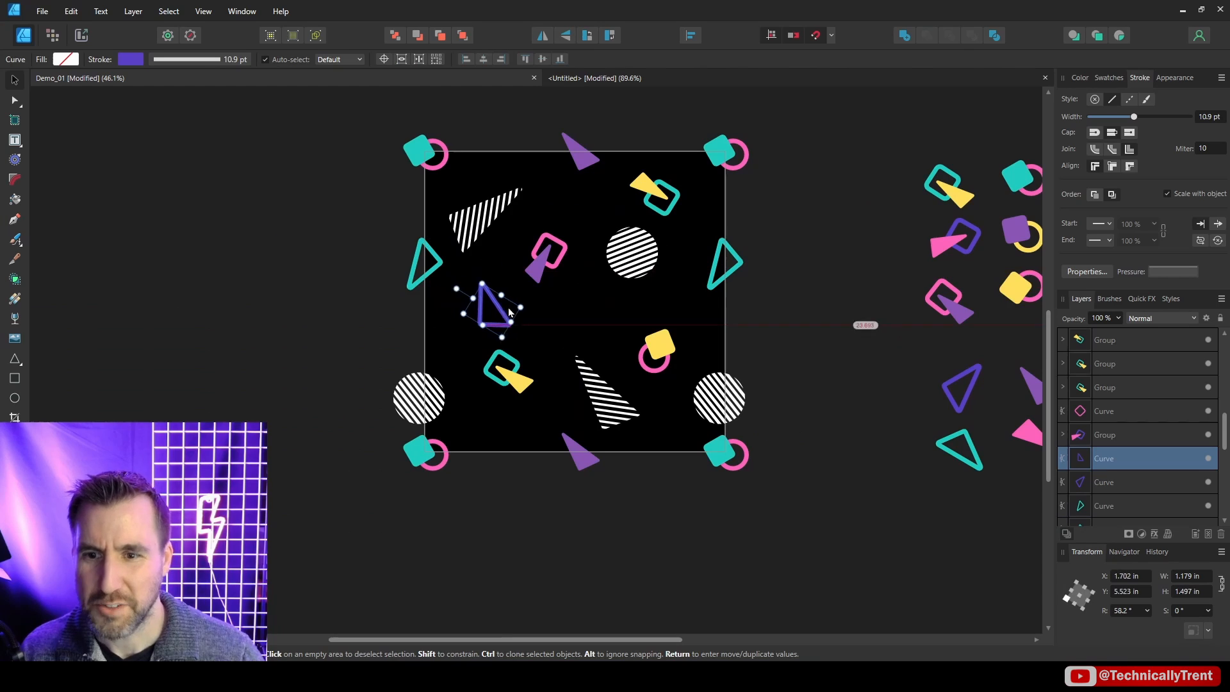
# Move the outlined indigo triangle to the page's centre and place copies of two small square-and-circle groups in the lower-left area.
pyautogui.moveTo(497, 314); pyautogui.dragTo(599, 317)
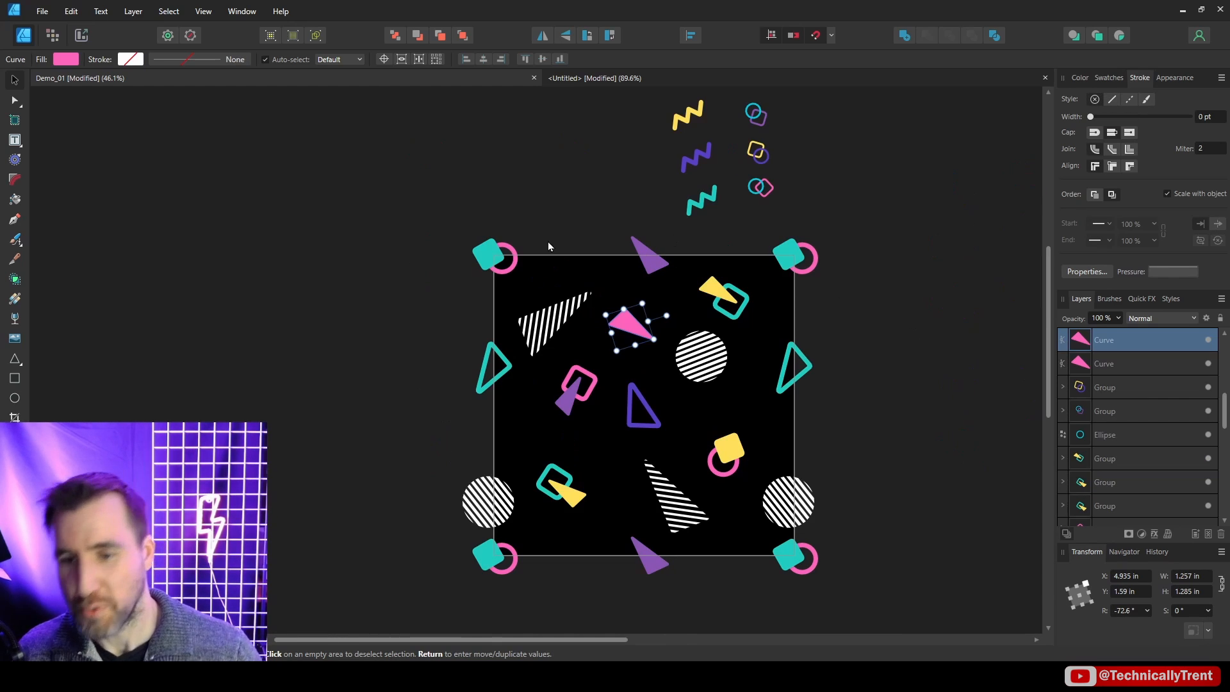
pyautogui.click(962, 258)
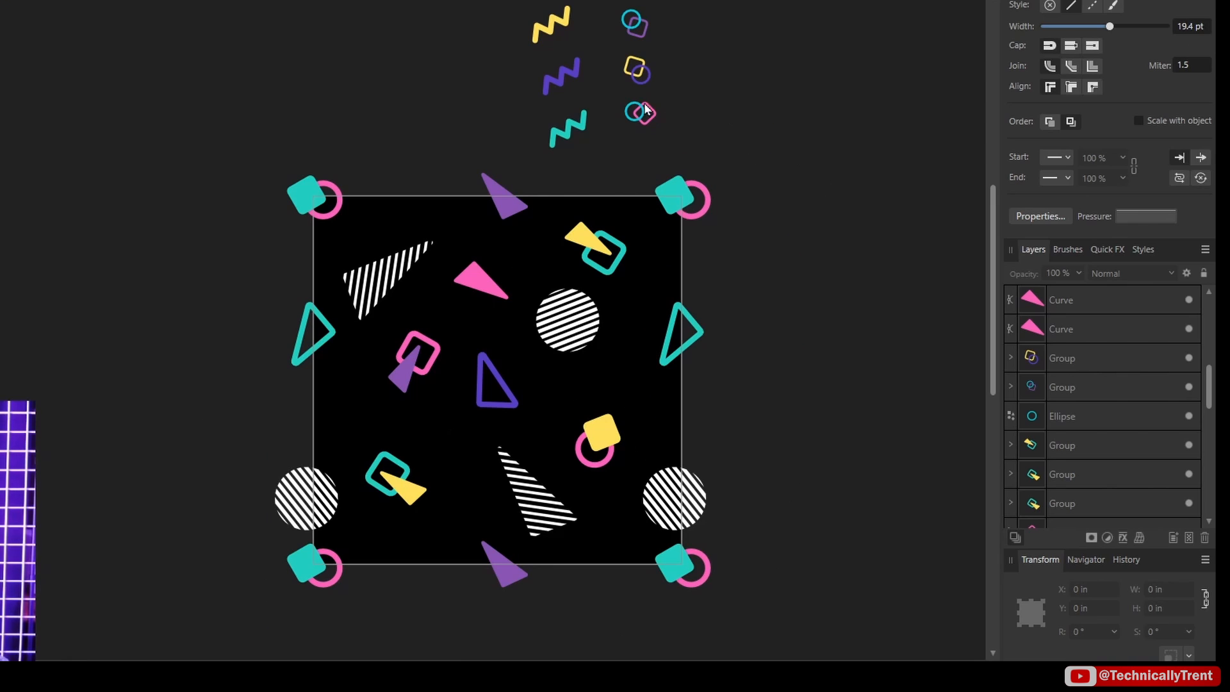
pyautogui.moveTo(636, 75); pyautogui.dragTo(434, 442)
pyautogui.click(879, 297)
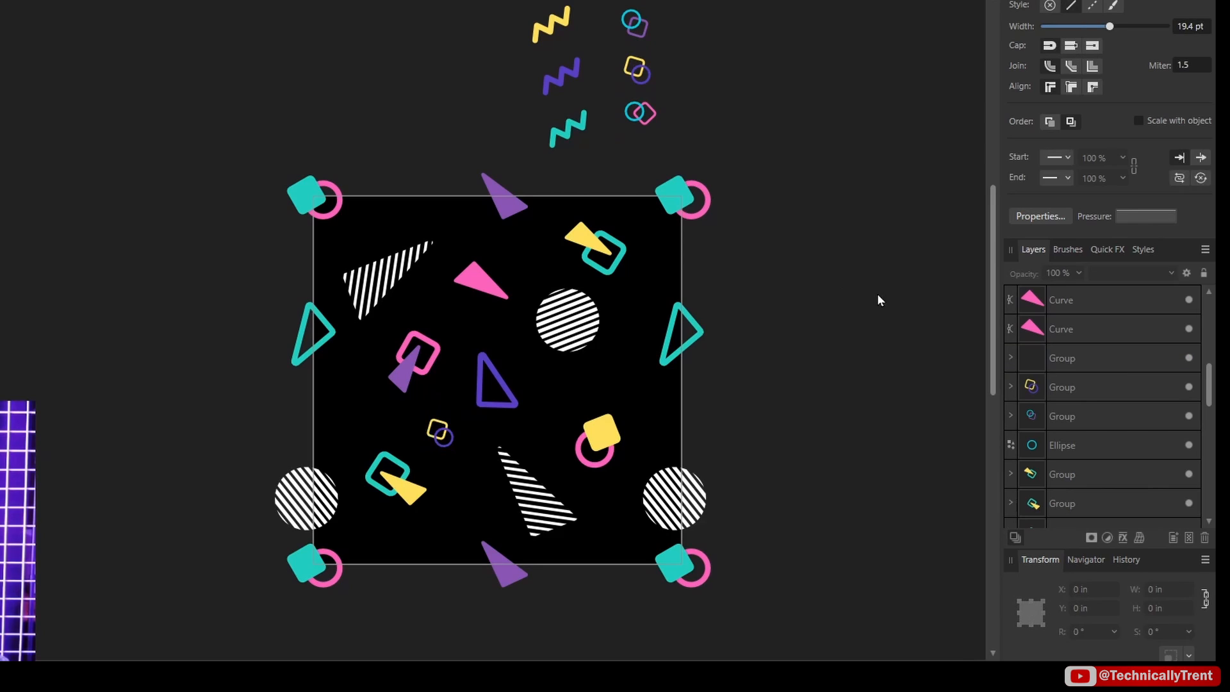
pyautogui.moveTo(640, 113); pyautogui.dragTo(449, 526)
# Place a rotated copy of the yellow zigzag near the page's right side, above the yellow-square-and-pink-ring group.
pyautogui.click(557, 31)
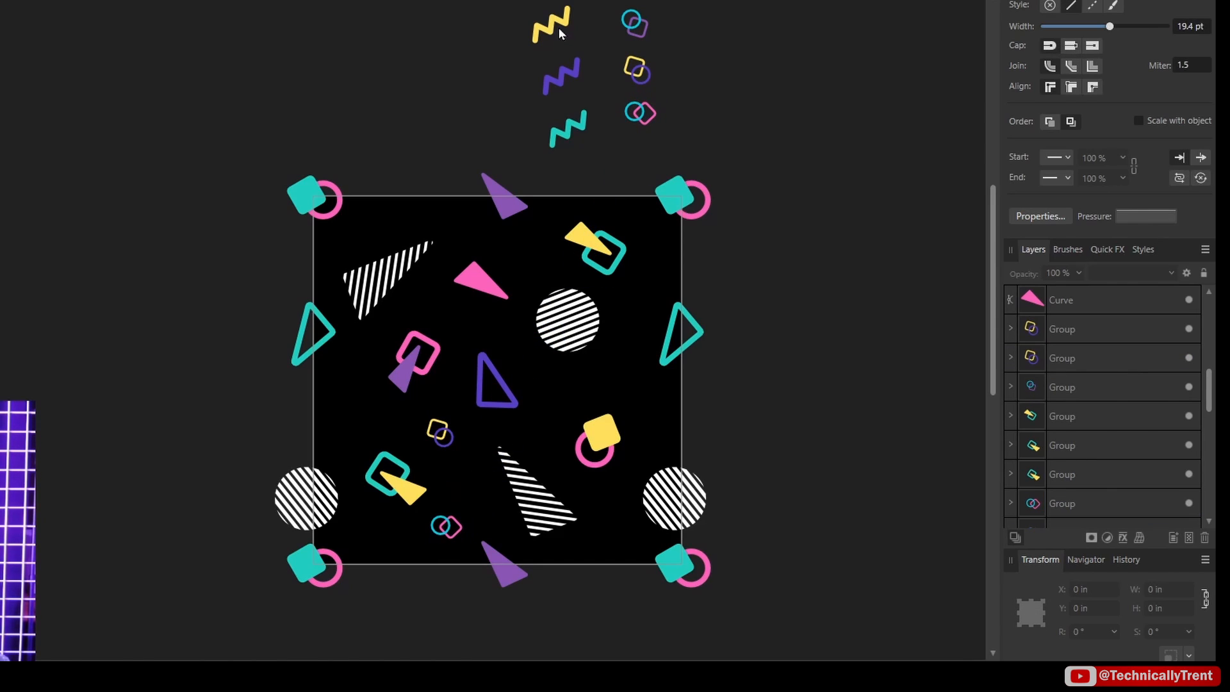
pyautogui.click(551, 25)
pyautogui.moveTo(564, 24); pyautogui.dragTo(565, 385)
# Nudge the pink-and-purple, small yellow-and-indigo, and teal-and-yellow groups in the page's left half to even out their spacing.
pyautogui.click(407, 363)
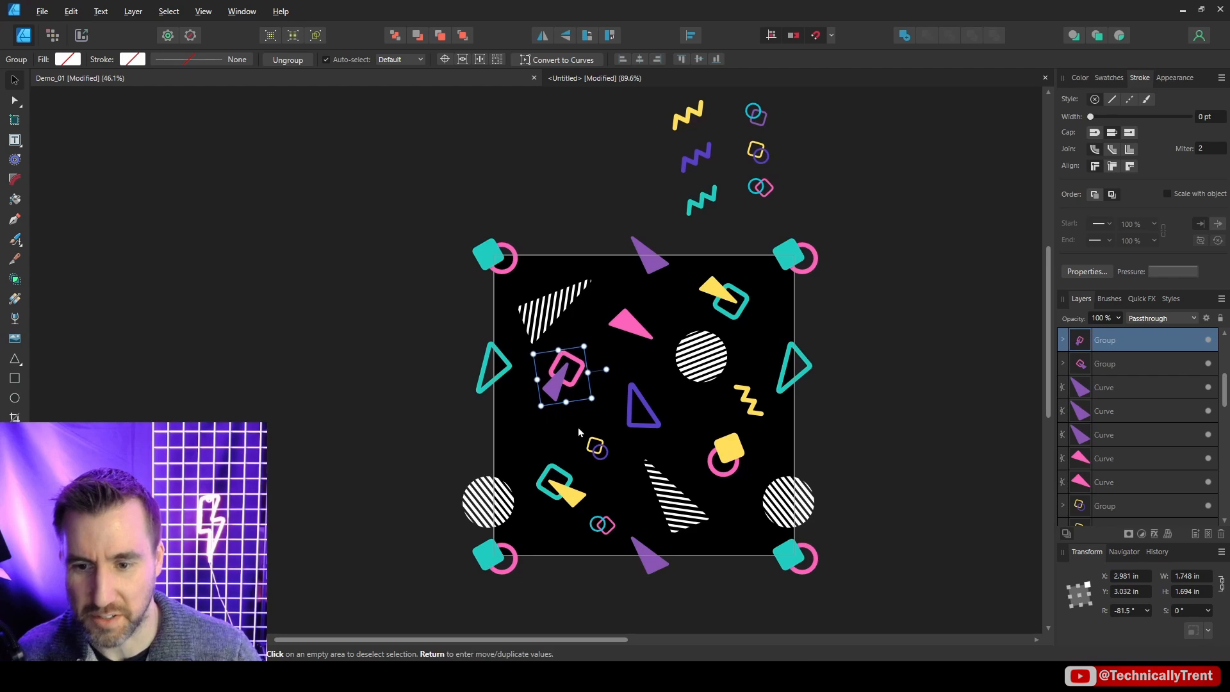
pyautogui.click(578, 427)
pyautogui.click(590, 441)
pyautogui.moveTo(590, 441); pyautogui.dragTo(584, 430)
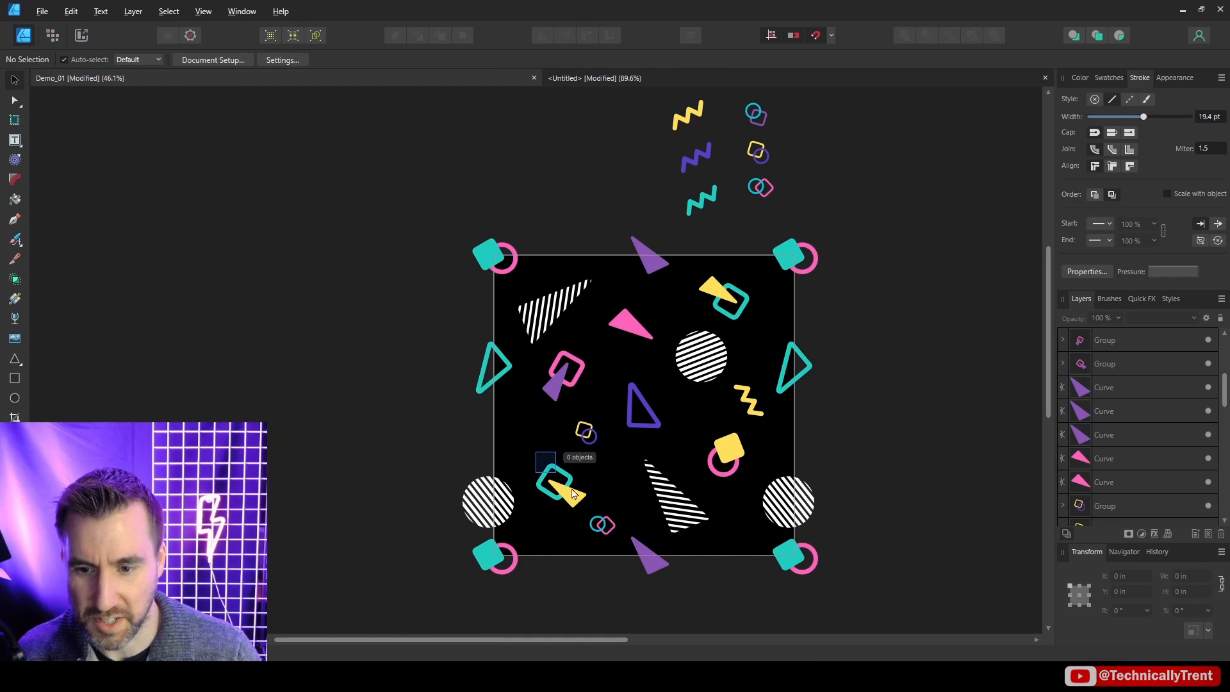
pyautogui.click(583, 508)
pyautogui.moveTo(574, 499); pyautogui.dragTo(566, 498)
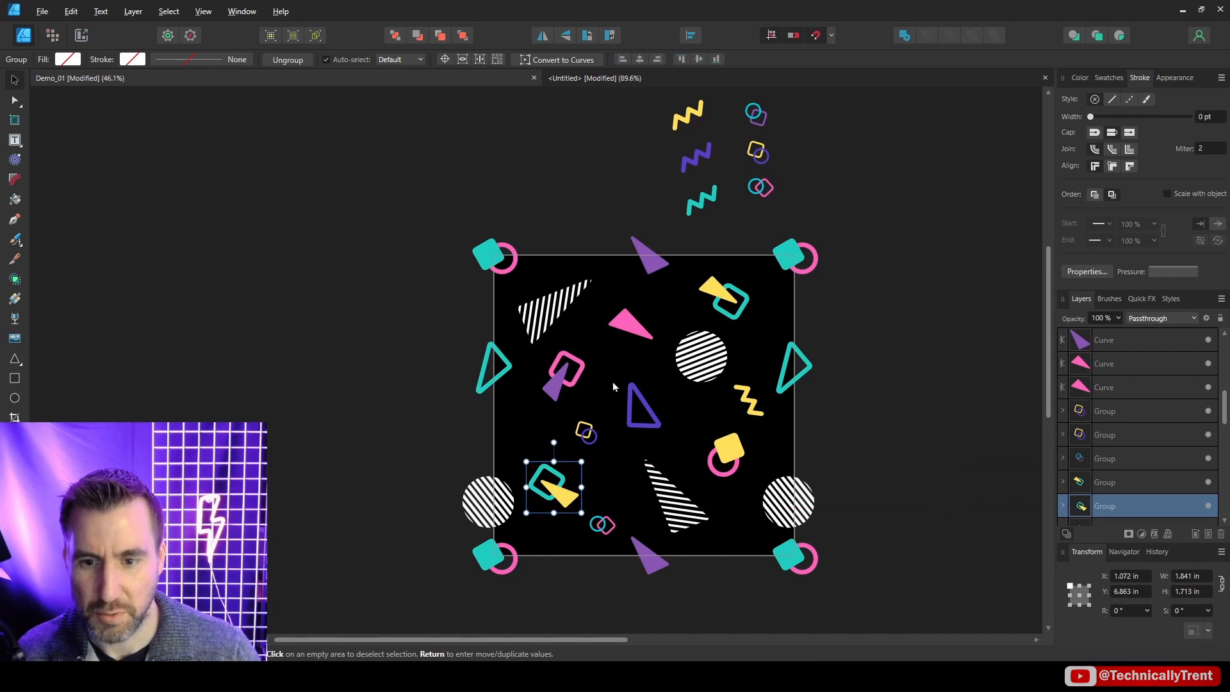
# Rotate the lower striped triangle counterclockwise to a flatter angle and shift both side-edge teal triangles slightly up together.
pyautogui.click(648, 485)
pyautogui.moveTo(724, 525); pyautogui.dragTo(735, 500)
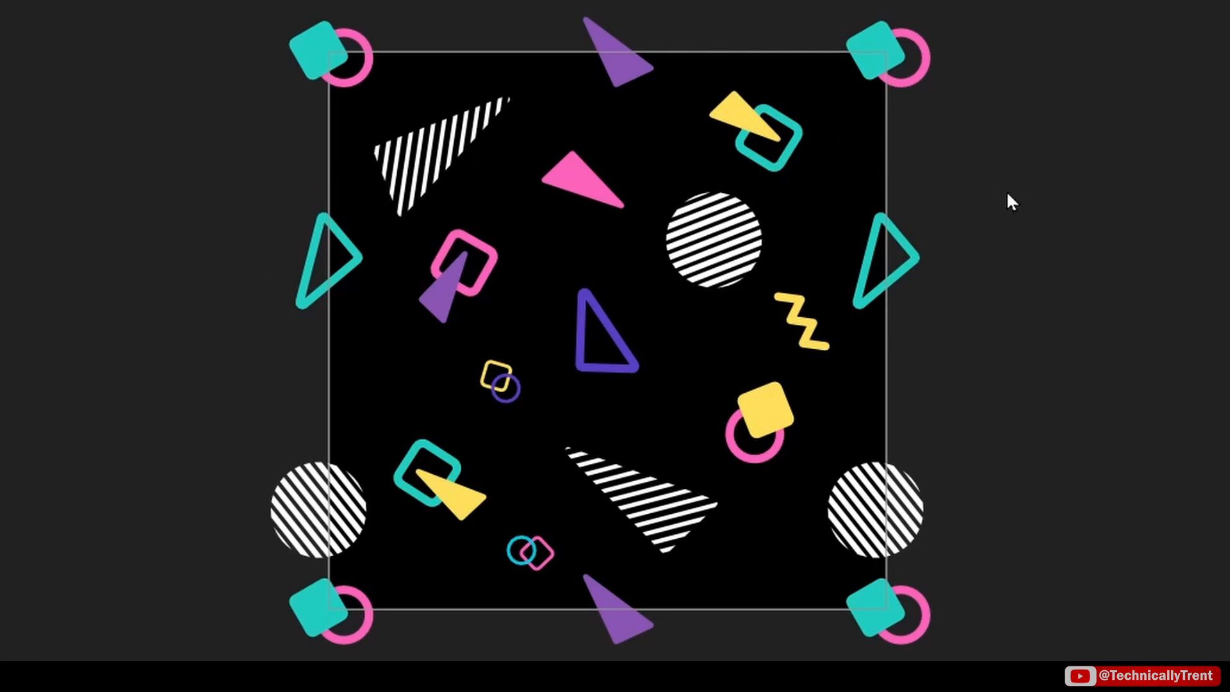
pyautogui.click(881, 232)
pyautogui.keyDown('shift'); pyautogui.click(349, 252); pyautogui.keyUp('shift')
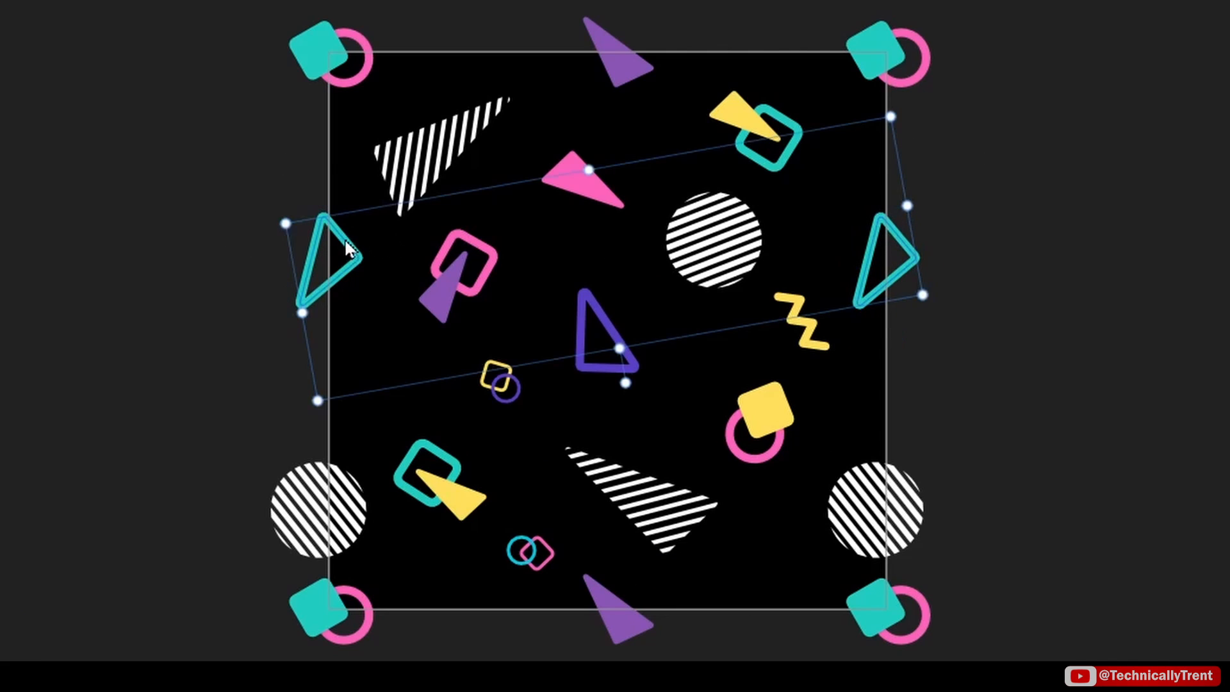
pyautogui.moveTo(350, 251)
pyautogui.mouseDown()
pyautogui.moveTo(368, 238)
pyautogui.moveTo(343, 269)
pyautogui.moveTo(360, 236)
pyautogui.moveTo(352, 244)
pyautogui.mouseUp()
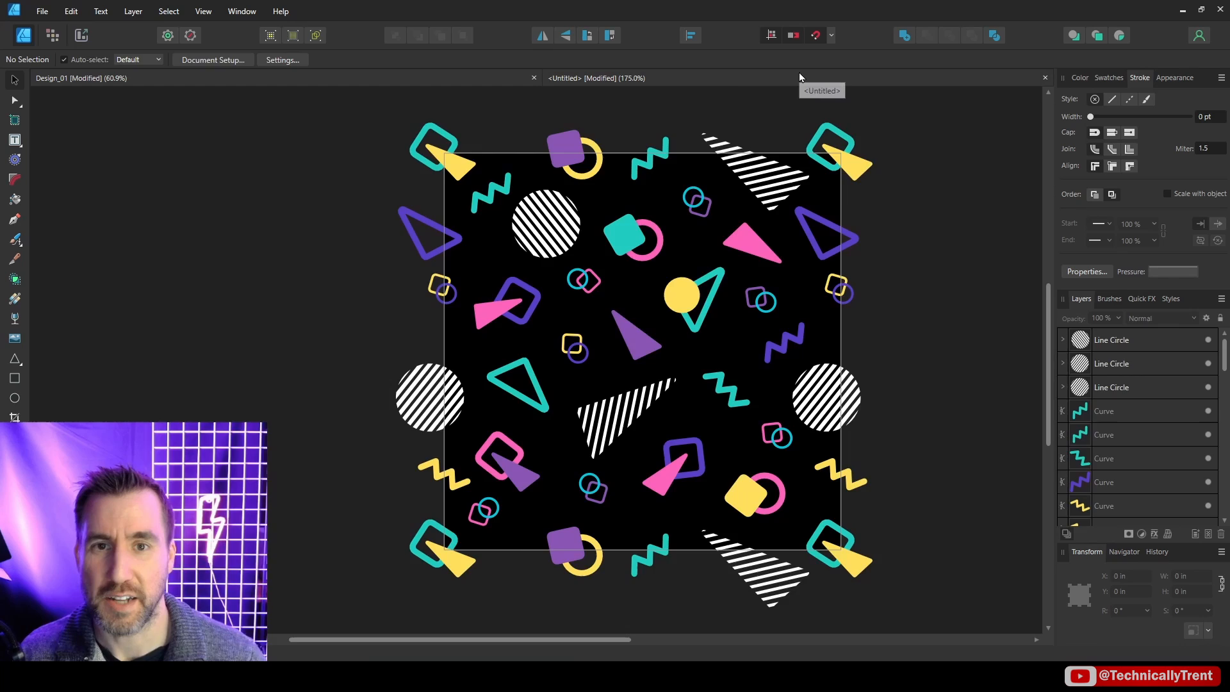
# In the untitled document, examine the repeated Design_01 pattern as a whole and up close for visible seams and uneven gaps.
pyautogui.click(800, 77)
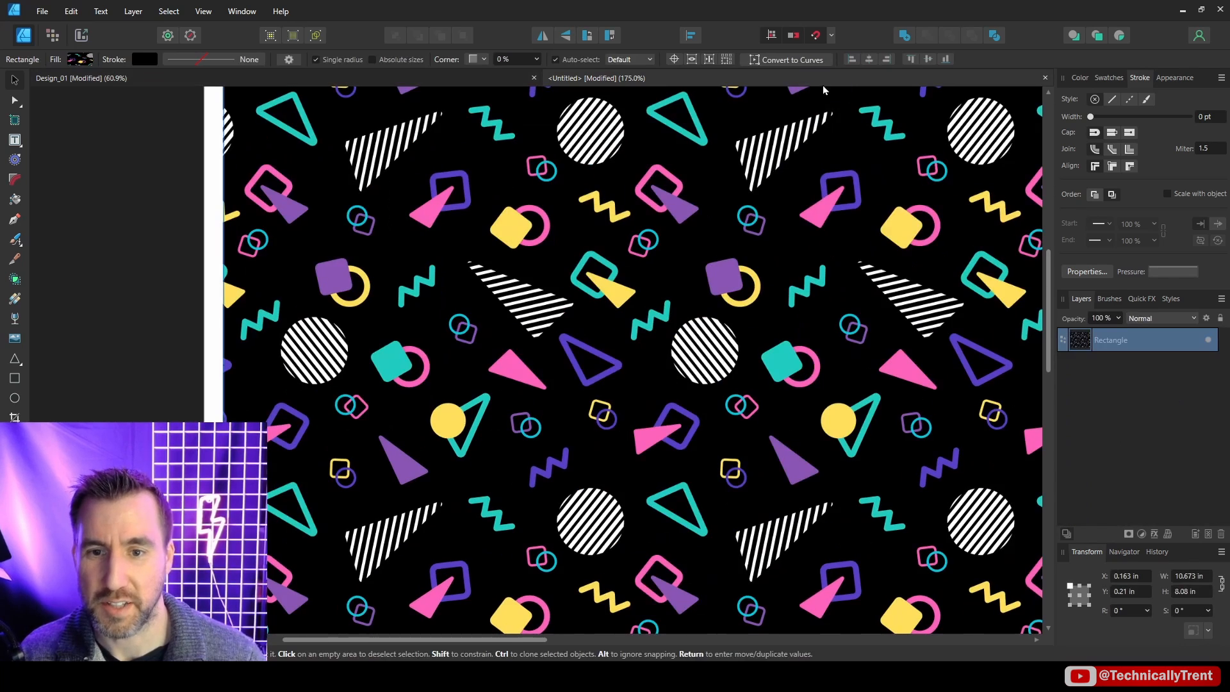
pyautogui.scroll(-2, 724, 221)
pyautogui.scroll(-3, 749, 221)
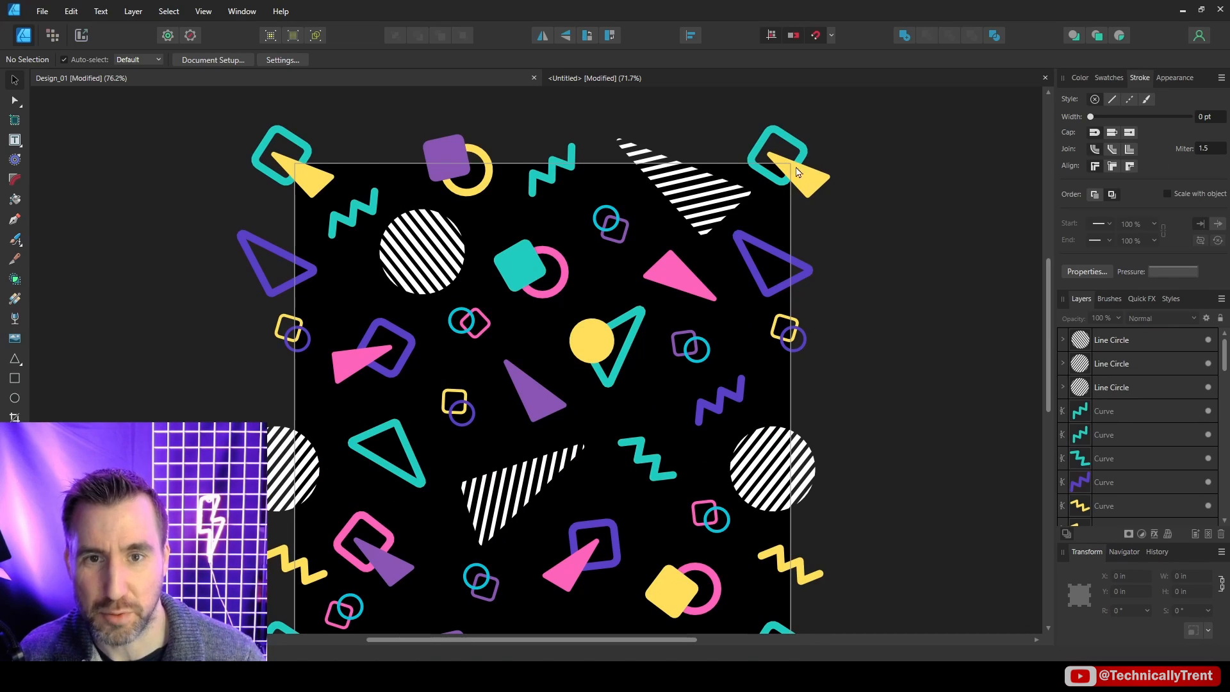
pyautogui.click(612, 78)
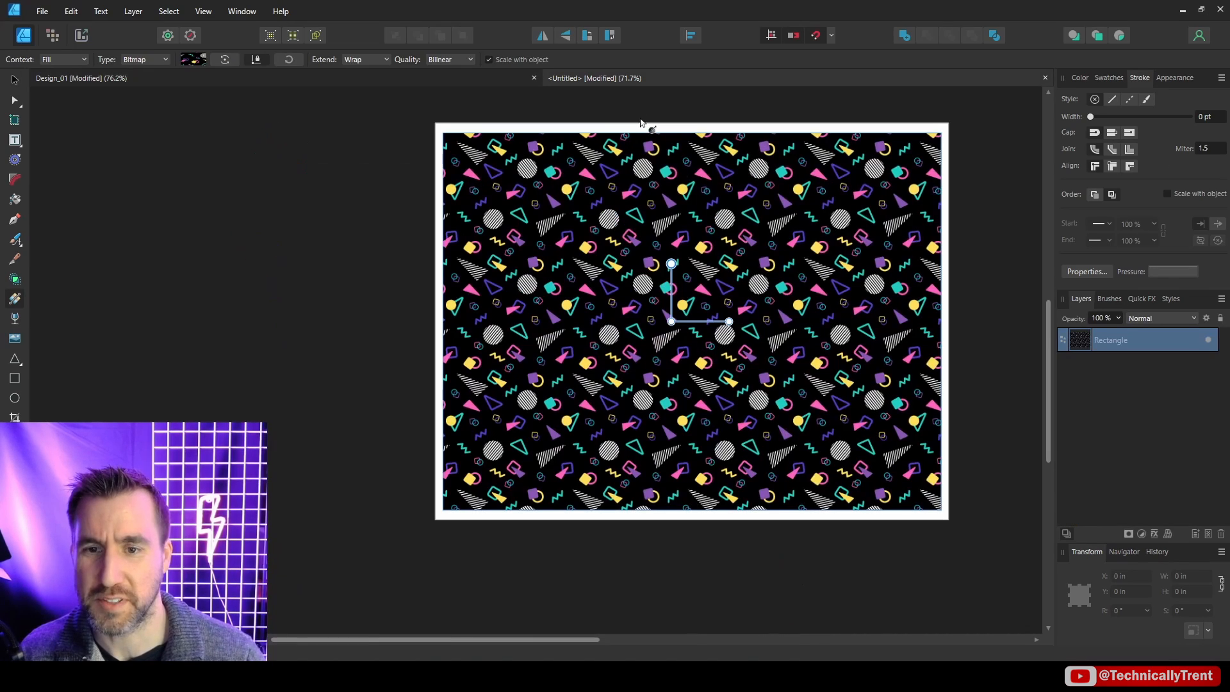
pyautogui.scroll(6, 683, 274)
pyautogui.press('v')
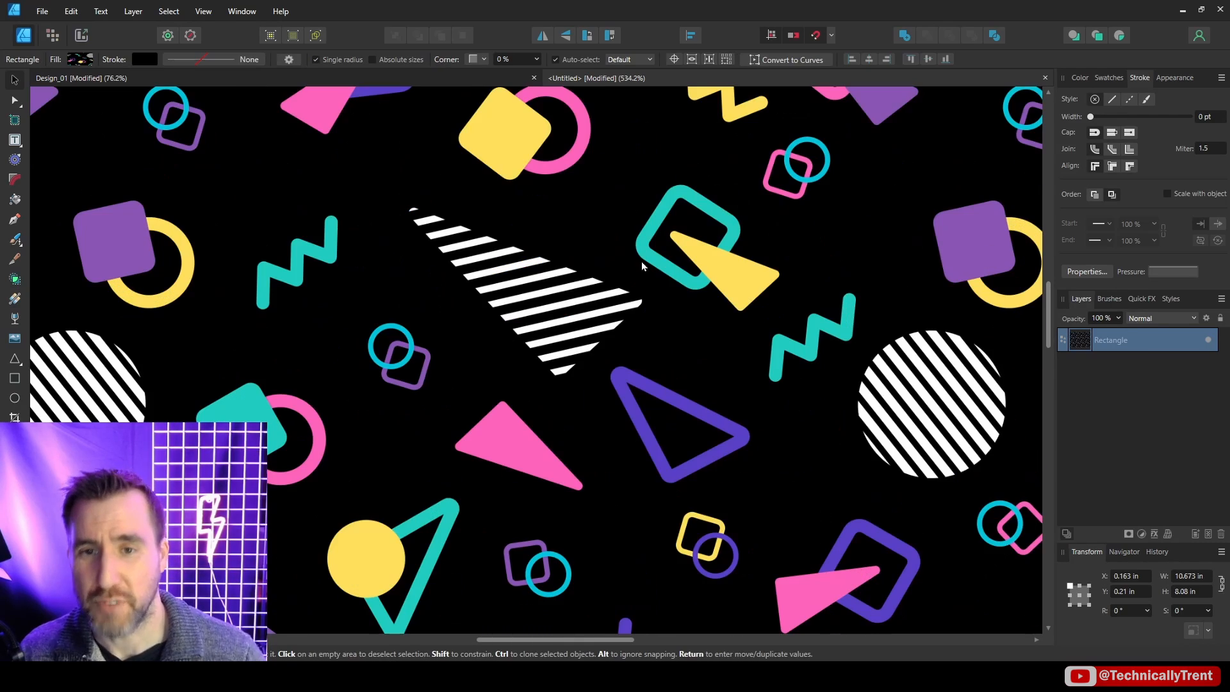
pyautogui.hscroll(-10, 554, 225)
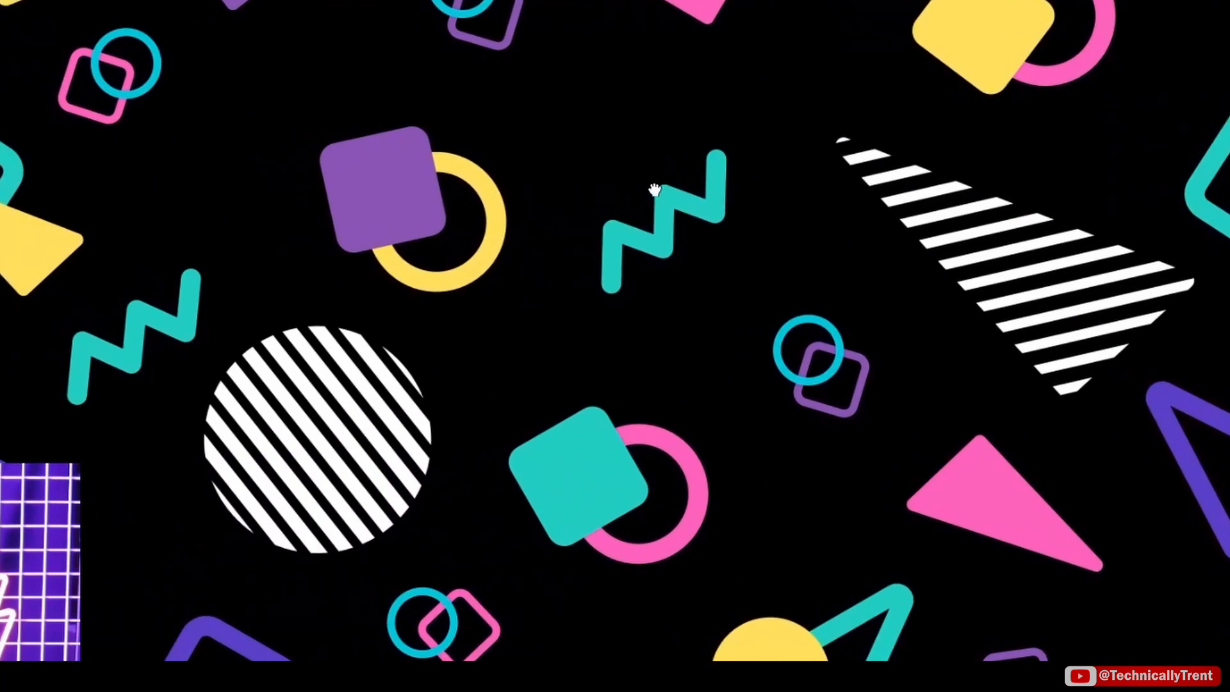
pyautogui.moveTo(209, 230); pyautogui.dragTo(818, 229)
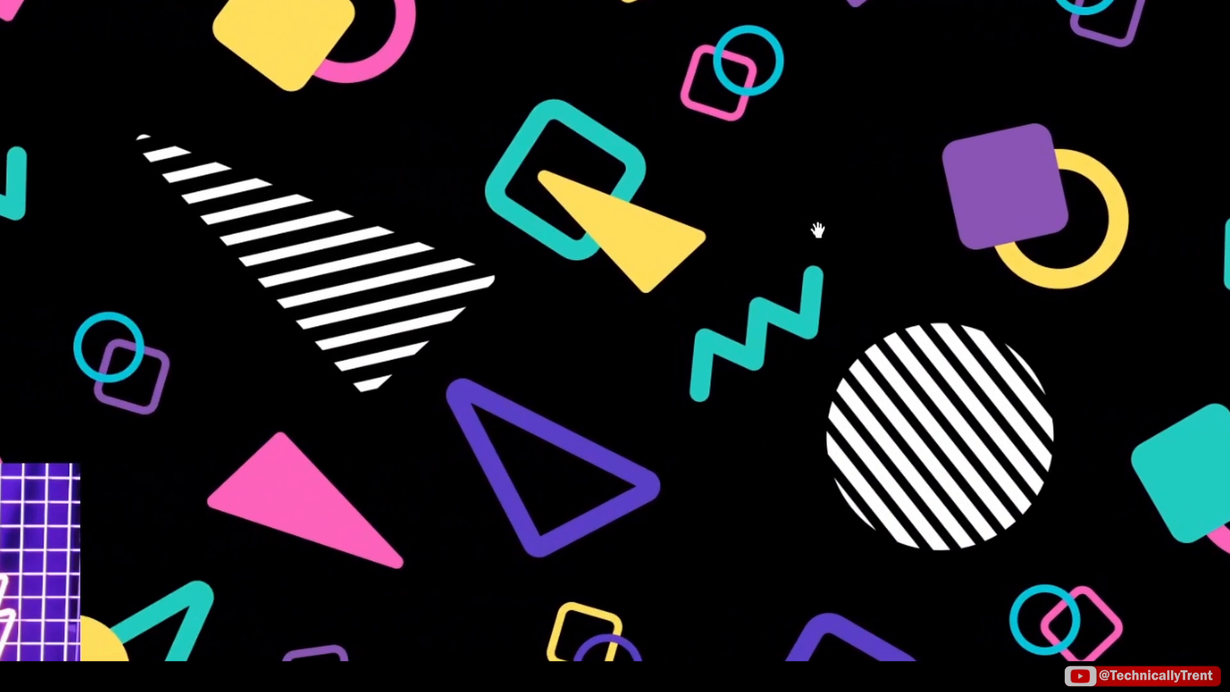
pyautogui.moveTo(662, 543); pyautogui.dragTo(713, 205)
pyautogui.moveTo(711, 592); pyautogui.dragTo(703, 297)
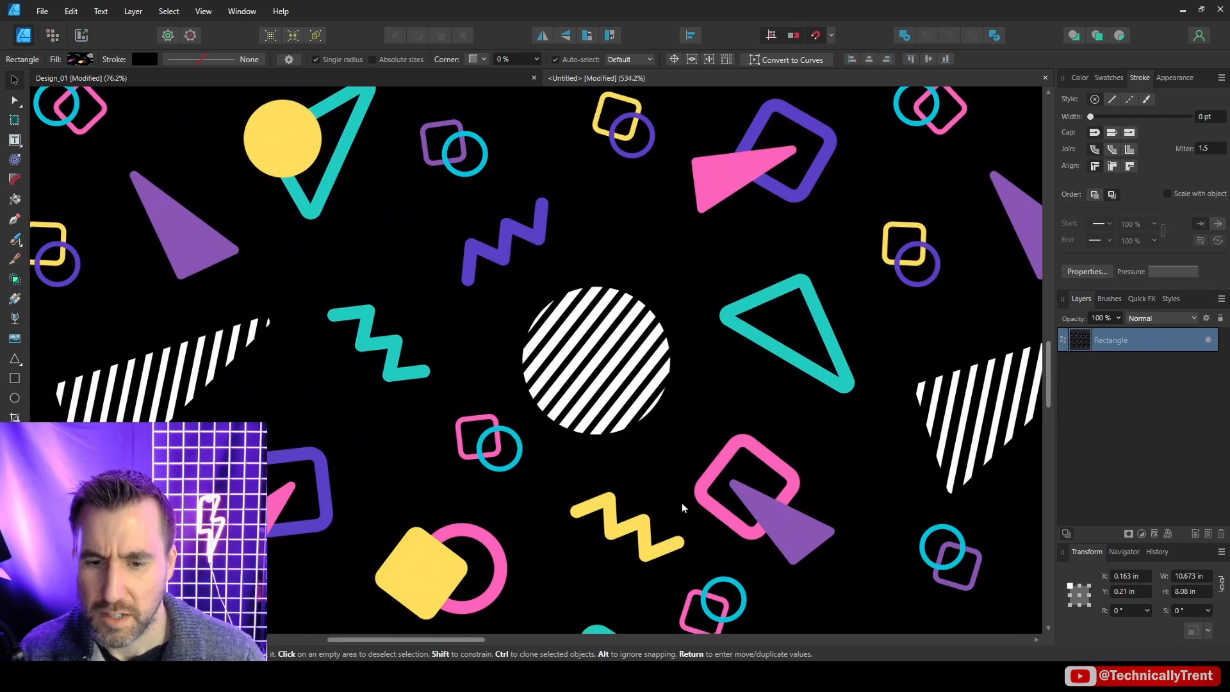
pyautogui.scroll(-10, 682, 502)
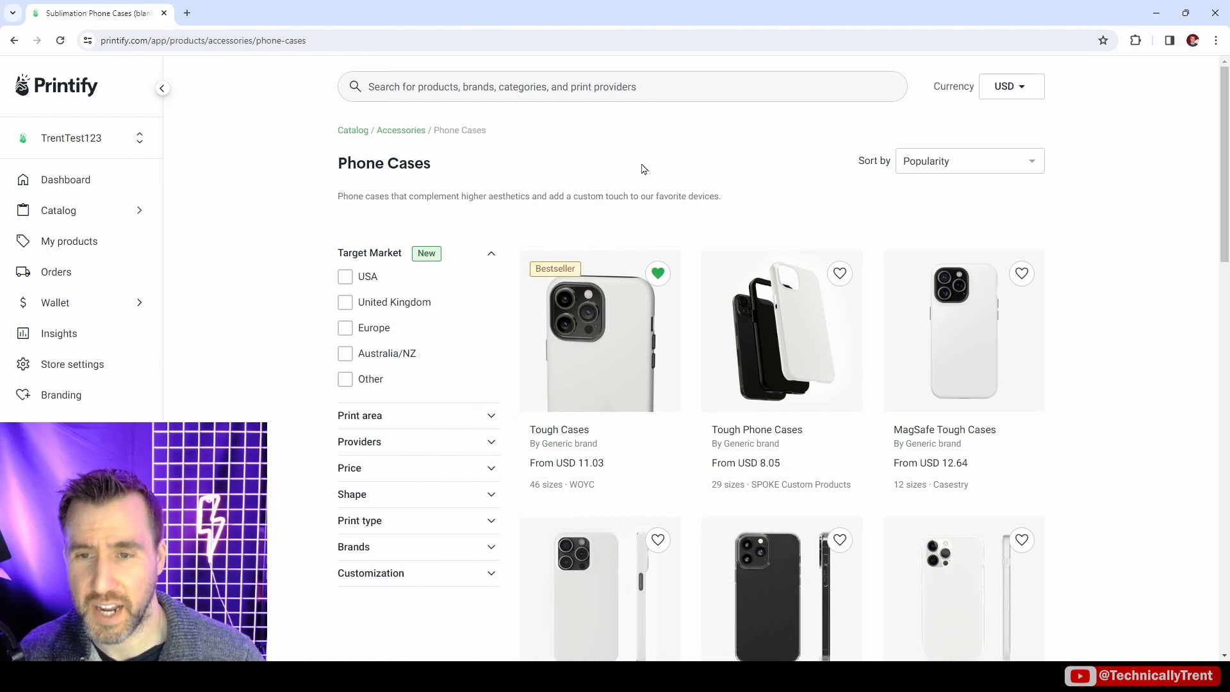
# Switch to Printify in the browser and open the Tough Cases product from the phone case catalog.
pyautogui.click(613, 342)
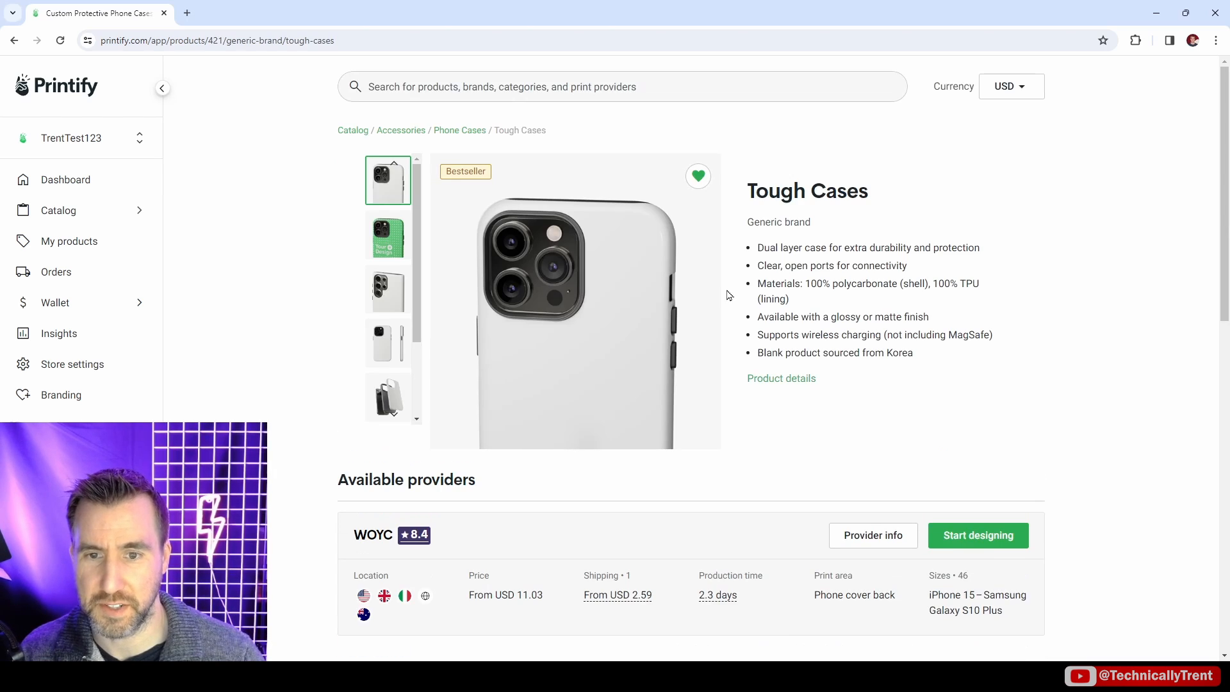
# Start designing the Tough Cases product and upload Design_01.png from the device as its artwork.
pyautogui.click(987, 539)
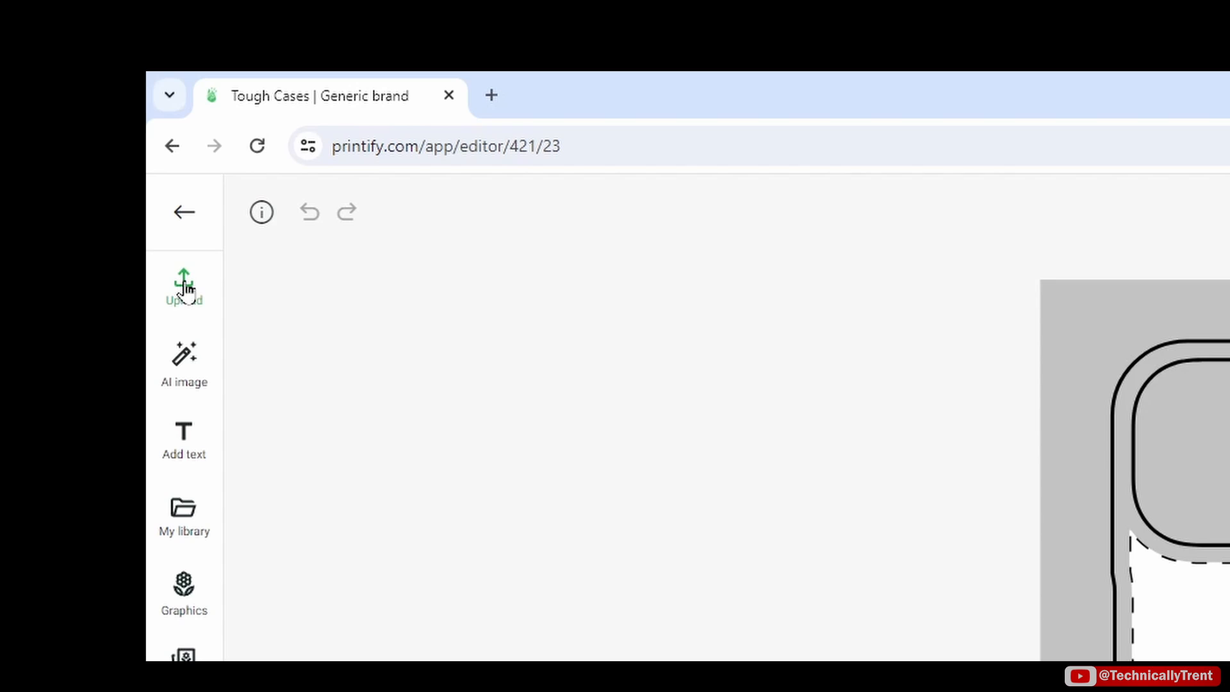
pyautogui.click(185, 287)
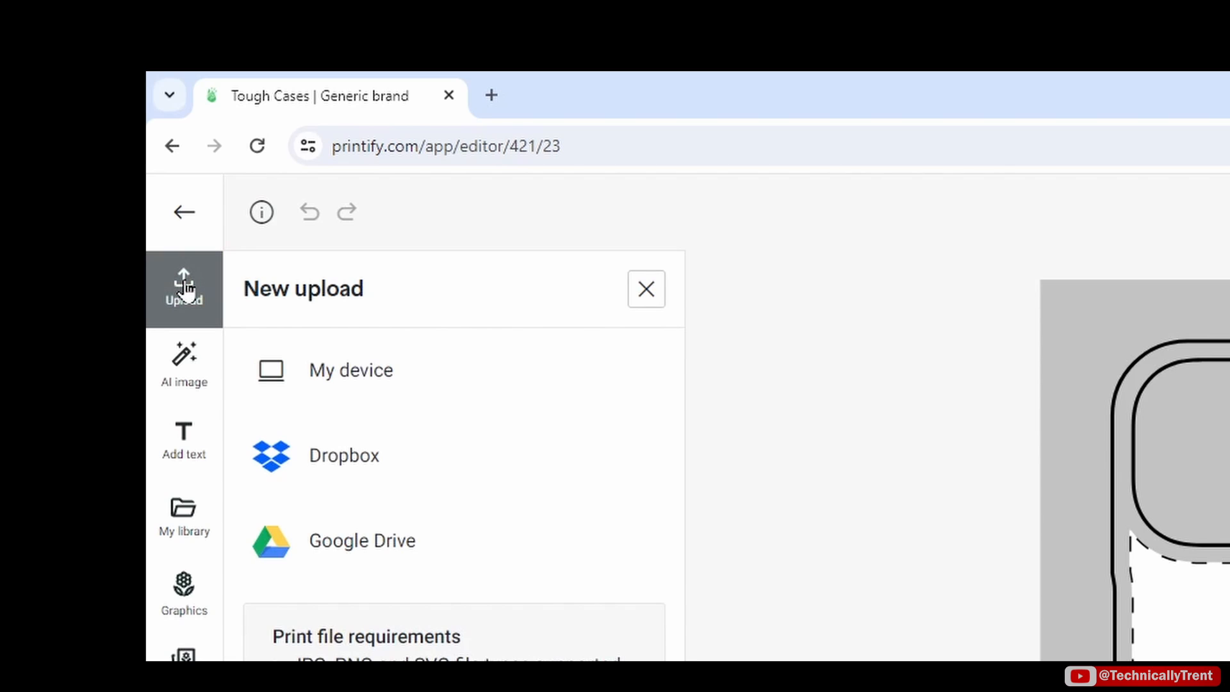
pyautogui.click(310, 378)
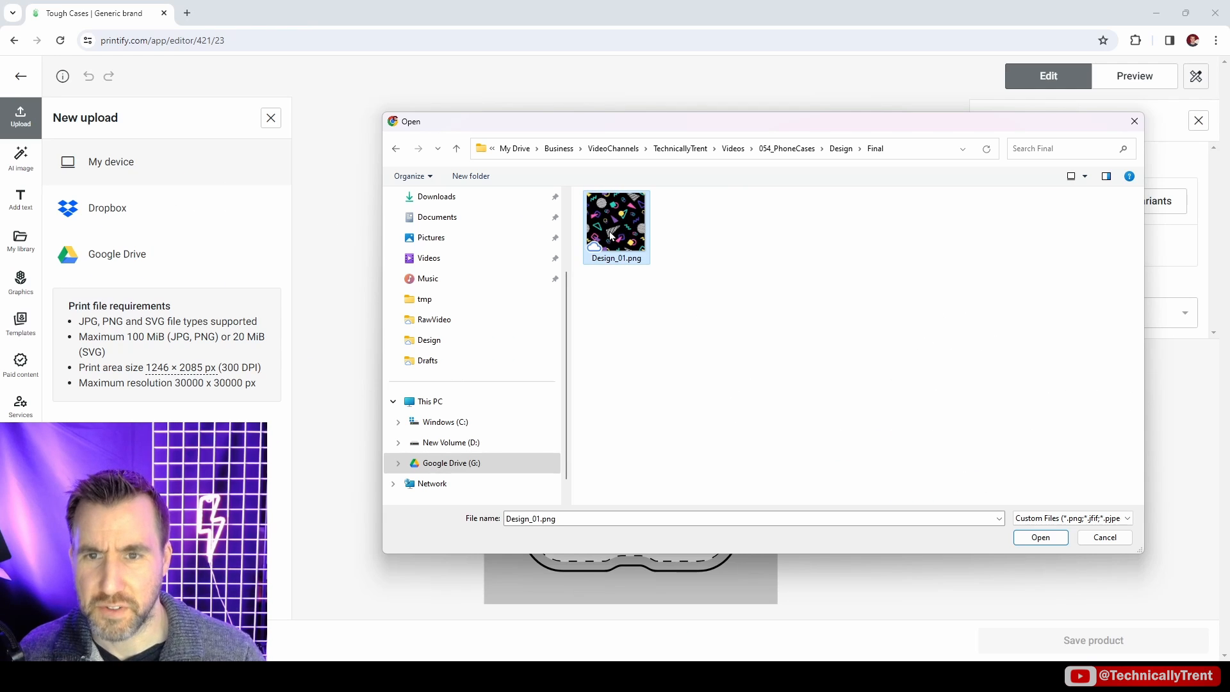
pyautogui.click(1041, 537)
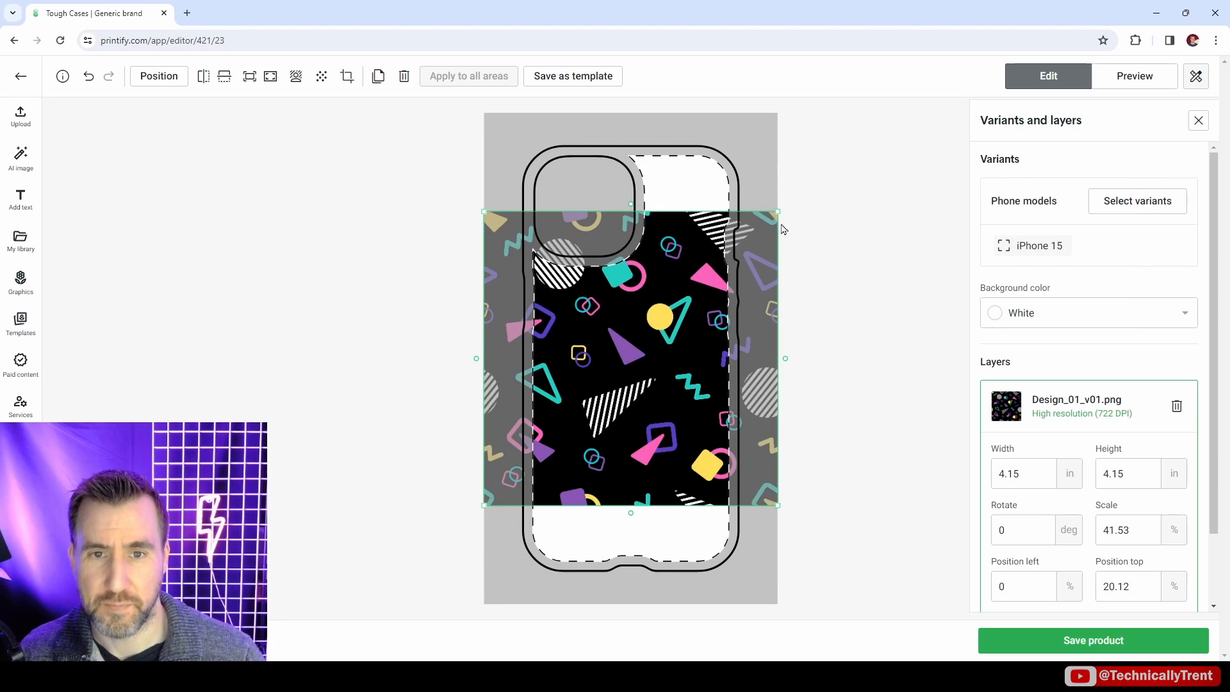
# Turn the artwork into a repeating pattern across the case and scale its tile to about 3.88 in square.
pyautogui.moveTo(777, 210); pyautogui.dragTo(619, 229)
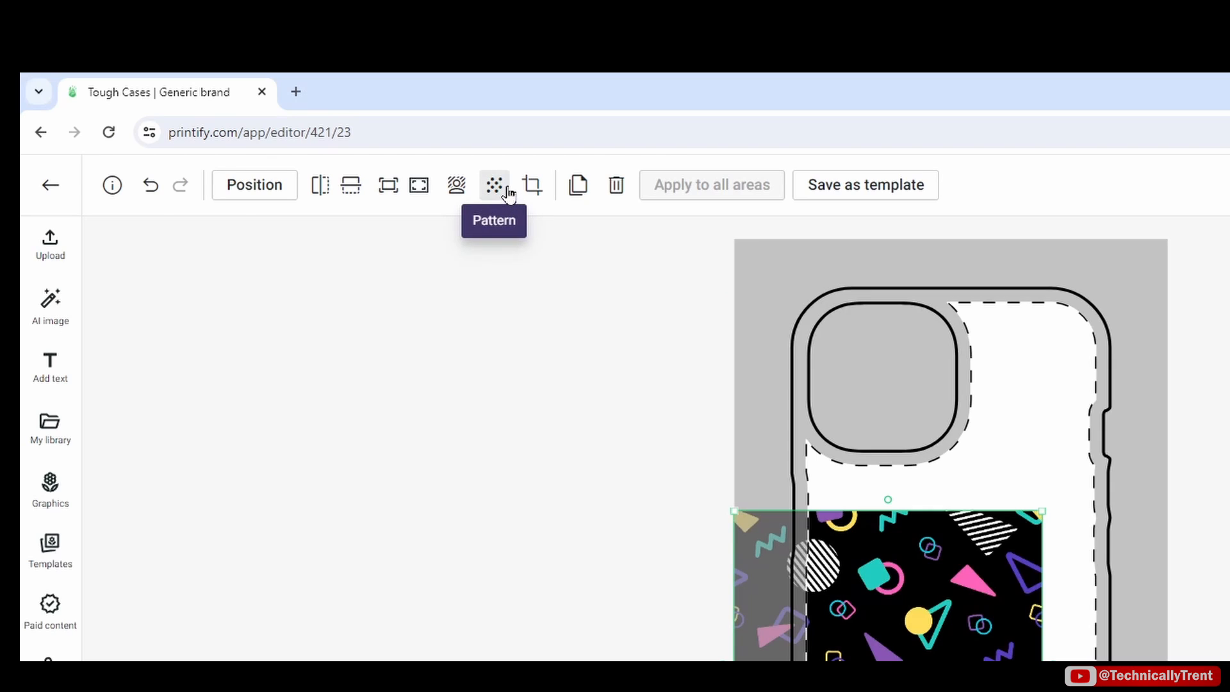
pyautogui.click(508, 189)
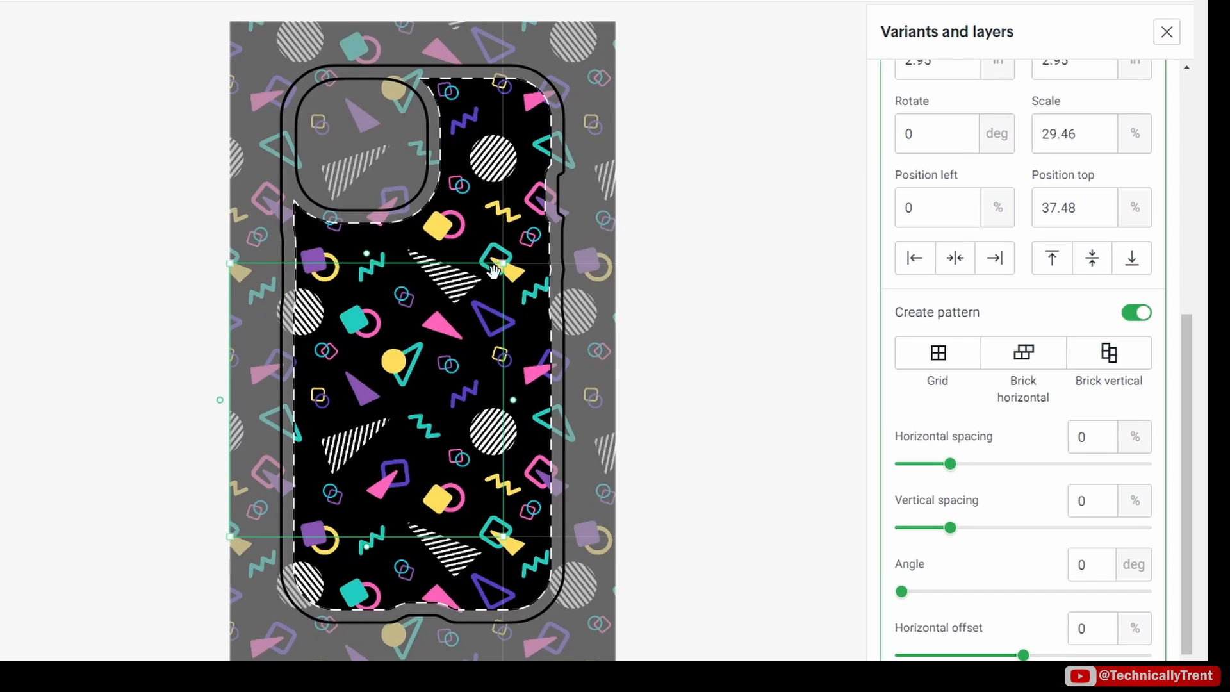
pyautogui.moveTo(503, 265); pyautogui.dragTo(460, 280)
pyautogui.scroll(5, 1028, 151)
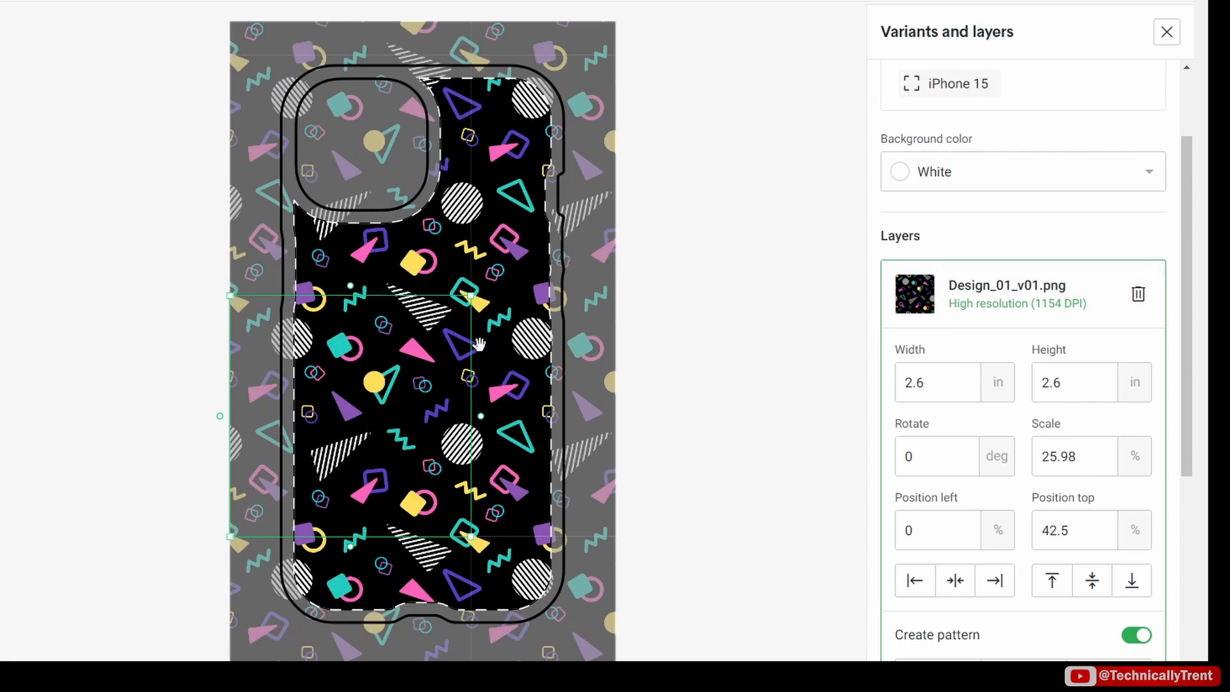
pyautogui.moveTo(468, 296); pyautogui.dragTo(590, 177)
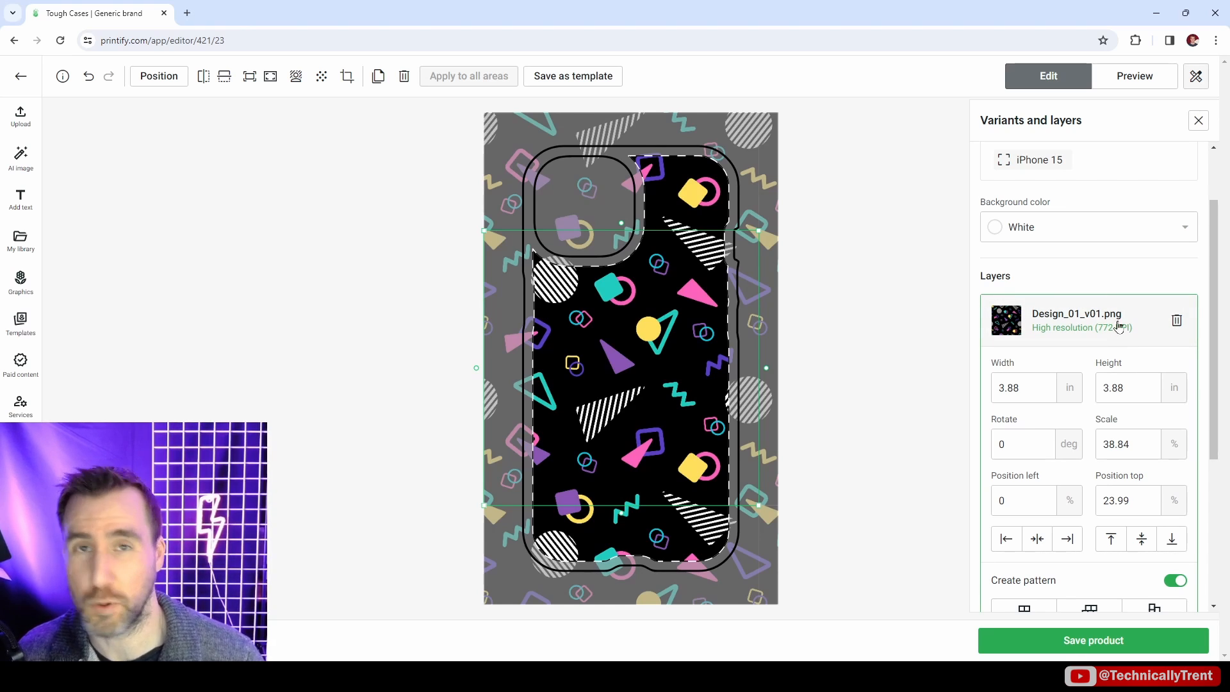
pyautogui.scroll(-1, 788, 269)
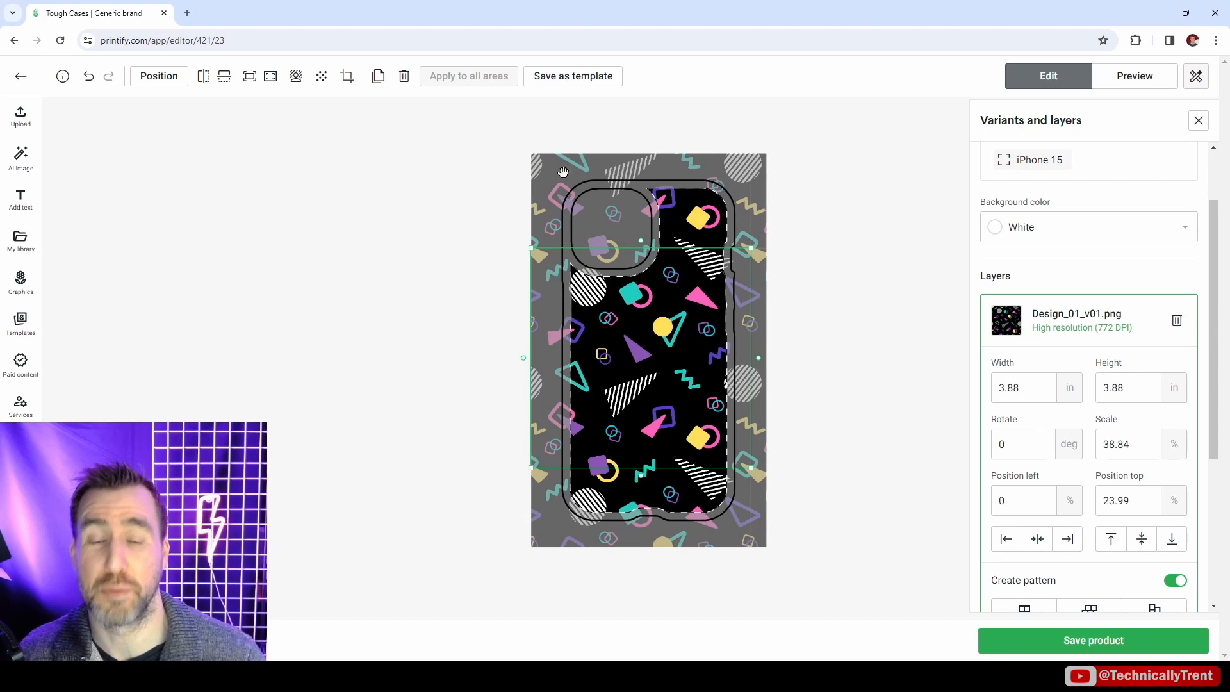
pyautogui.click(820, 277)
# Switch to Affinity Photo and examine the Design_01.png tile up close along its edges, where the shapes are cut off.
pyautogui.scroll(3, 915, 260)
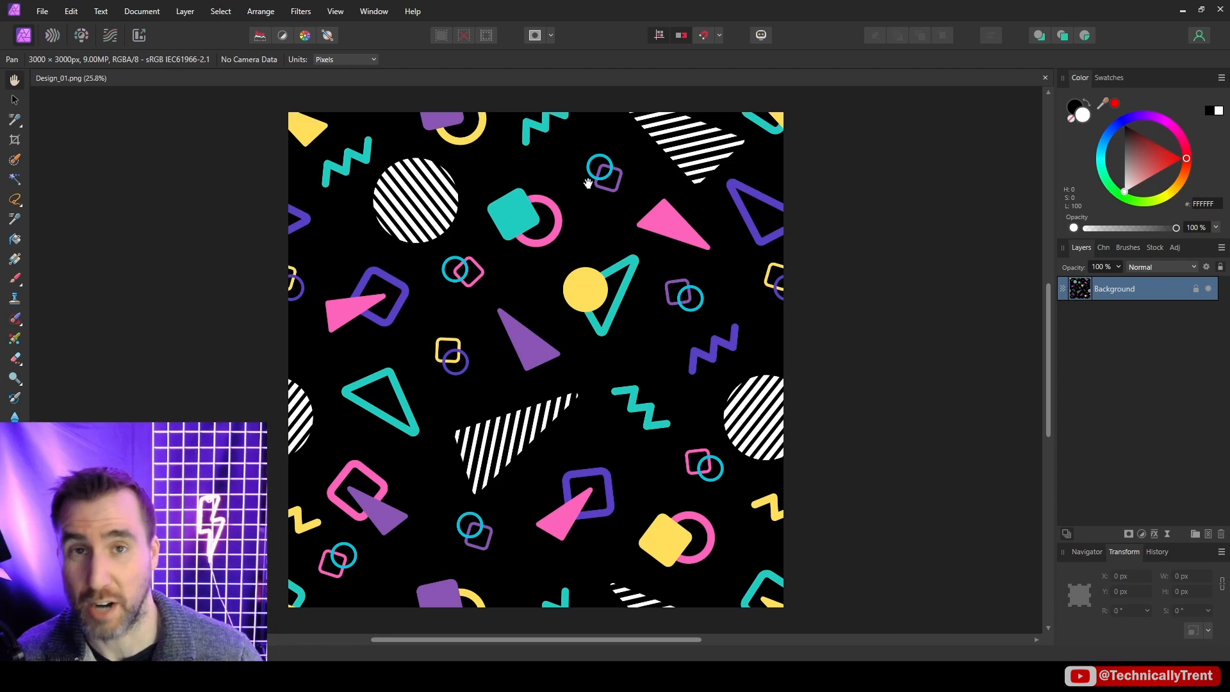
pyautogui.scroll(10, 551, 157)
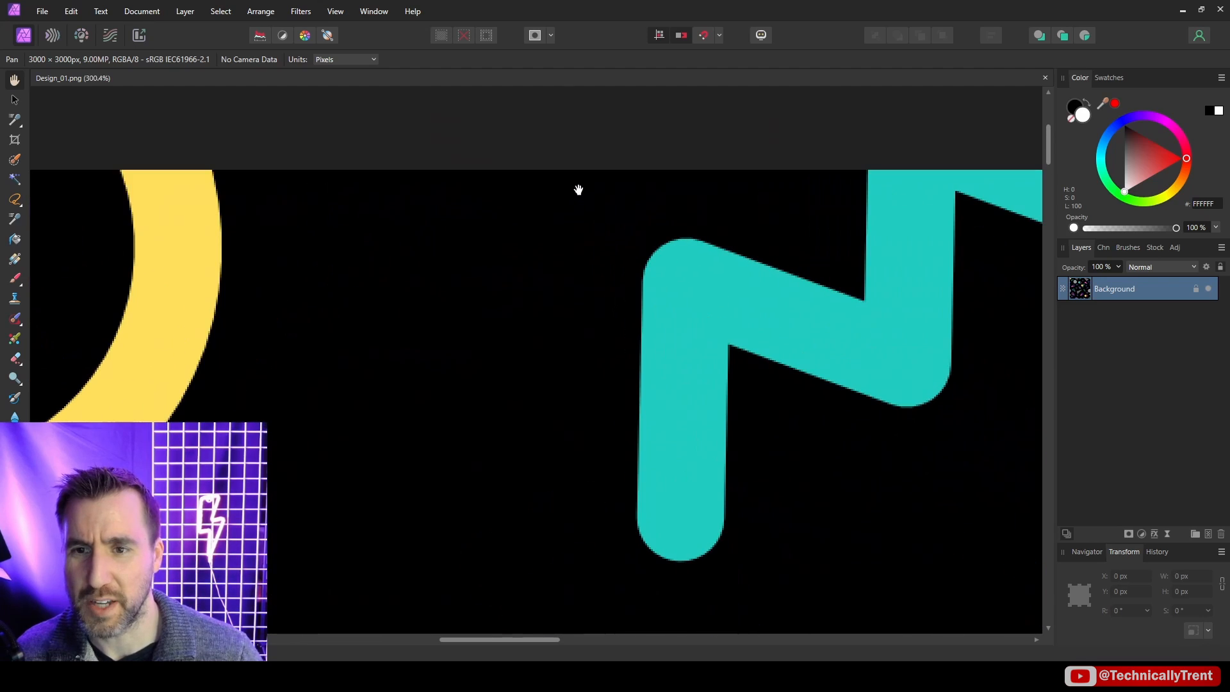
pyautogui.moveTo(577, 189); pyautogui.dragTo(583, 263)
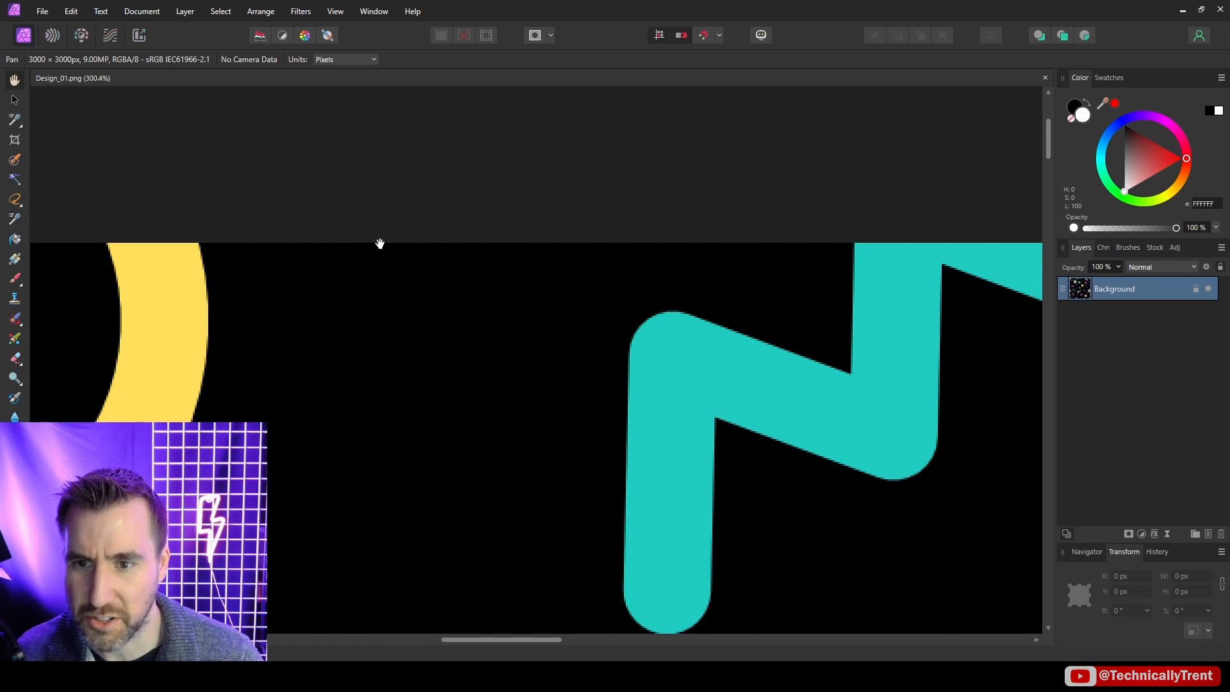
pyautogui.moveTo(892, 248); pyautogui.dragTo(591, 284)
pyautogui.scroll(-10, 947, 40)
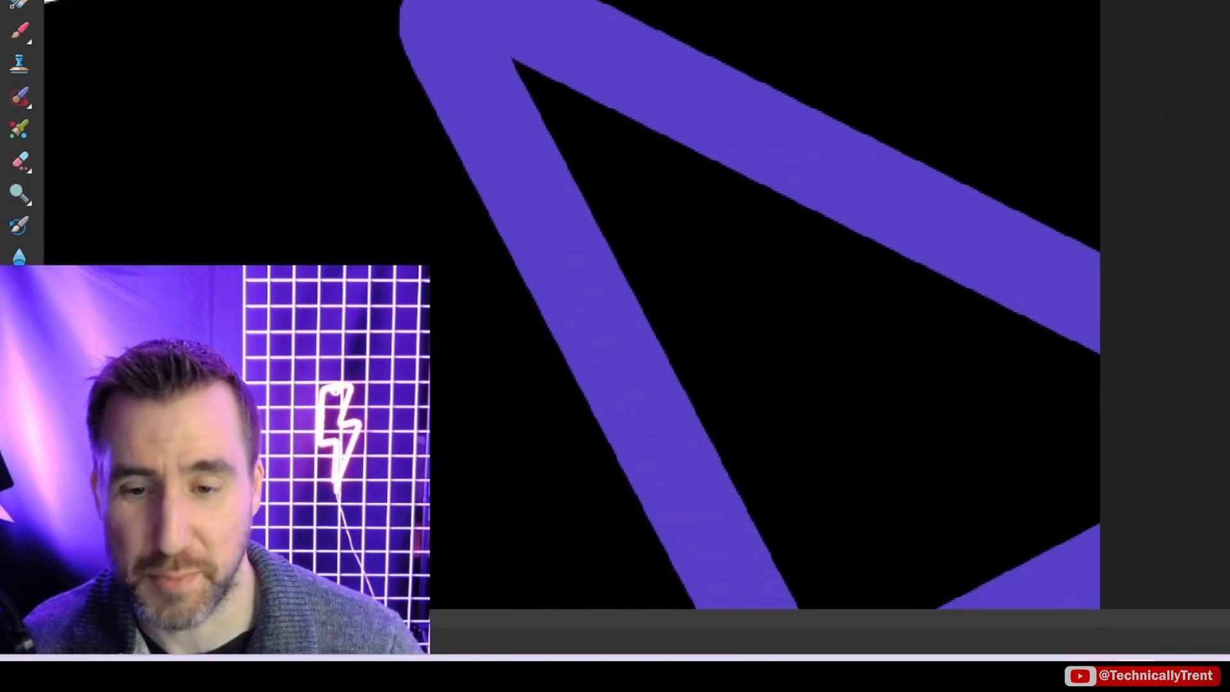
pyautogui.scroll(-3, 1064, 106)
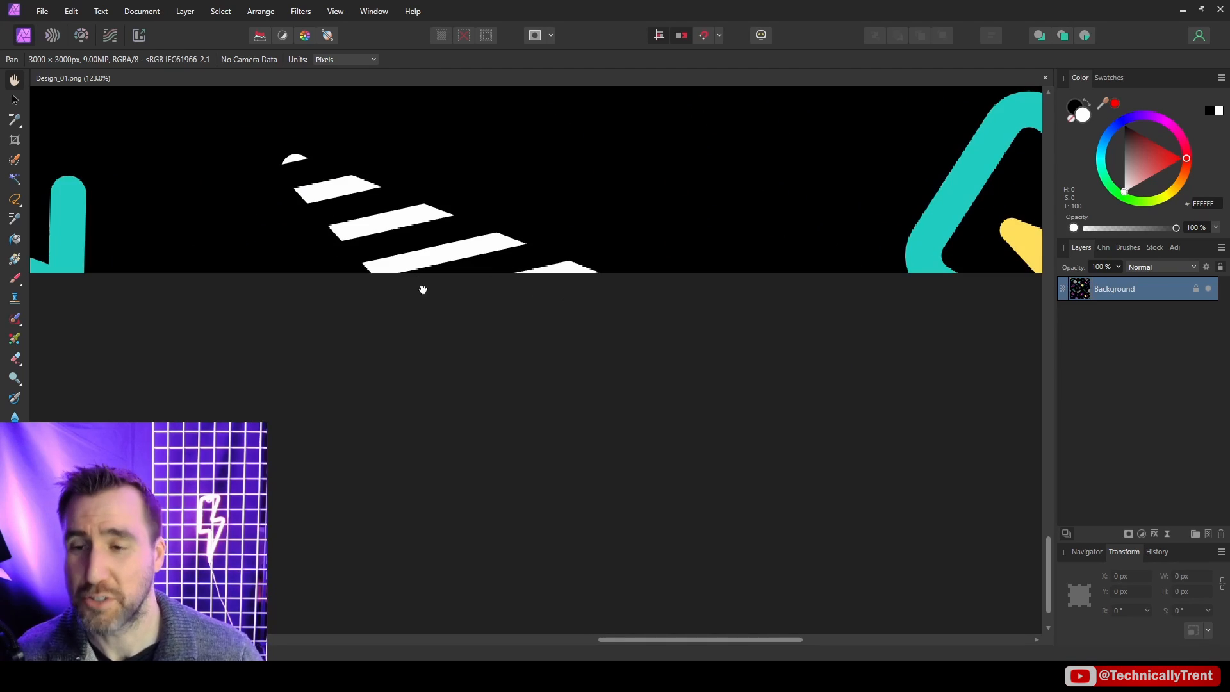
pyautogui.scroll(2, 423, 290)
pyautogui.hscroll(-8, 422, 289)
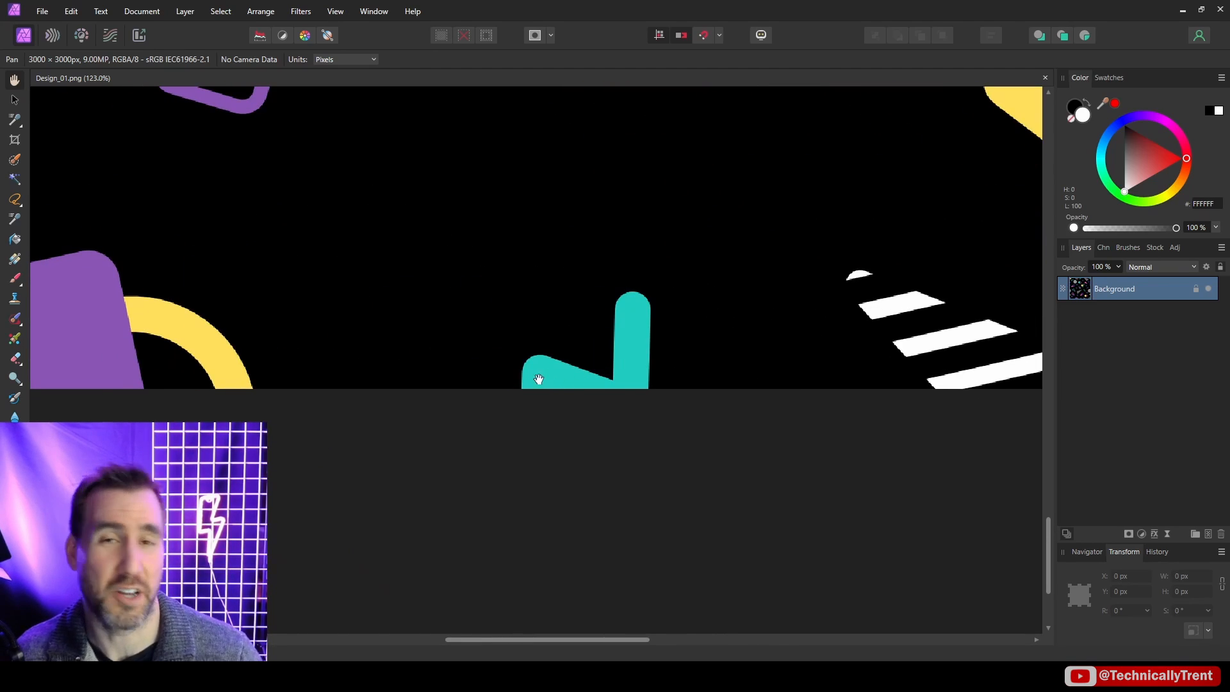
pyautogui.hscroll(-15, 509, 369)
pyautogui.scroll(2, 502, 318)
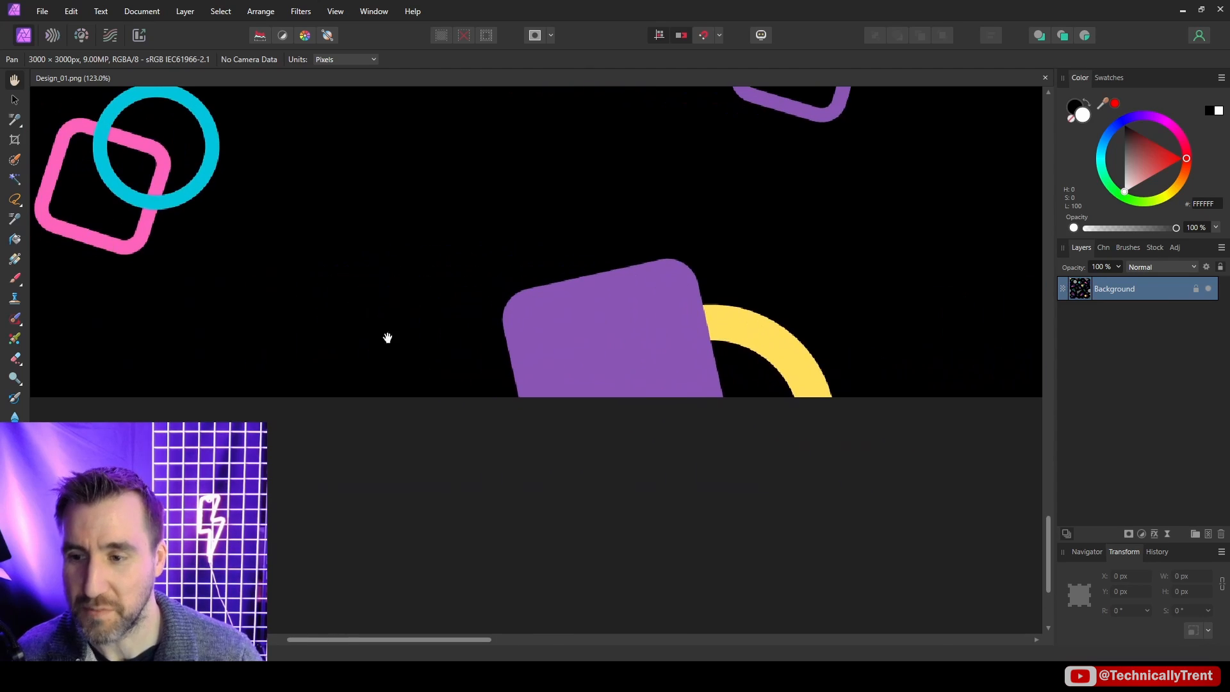
pyautogui.hscroll(-2, 685, 368)
pyautogui.scroll(5, 348, 364)
pyautogui.scroll(2, 608, 241)
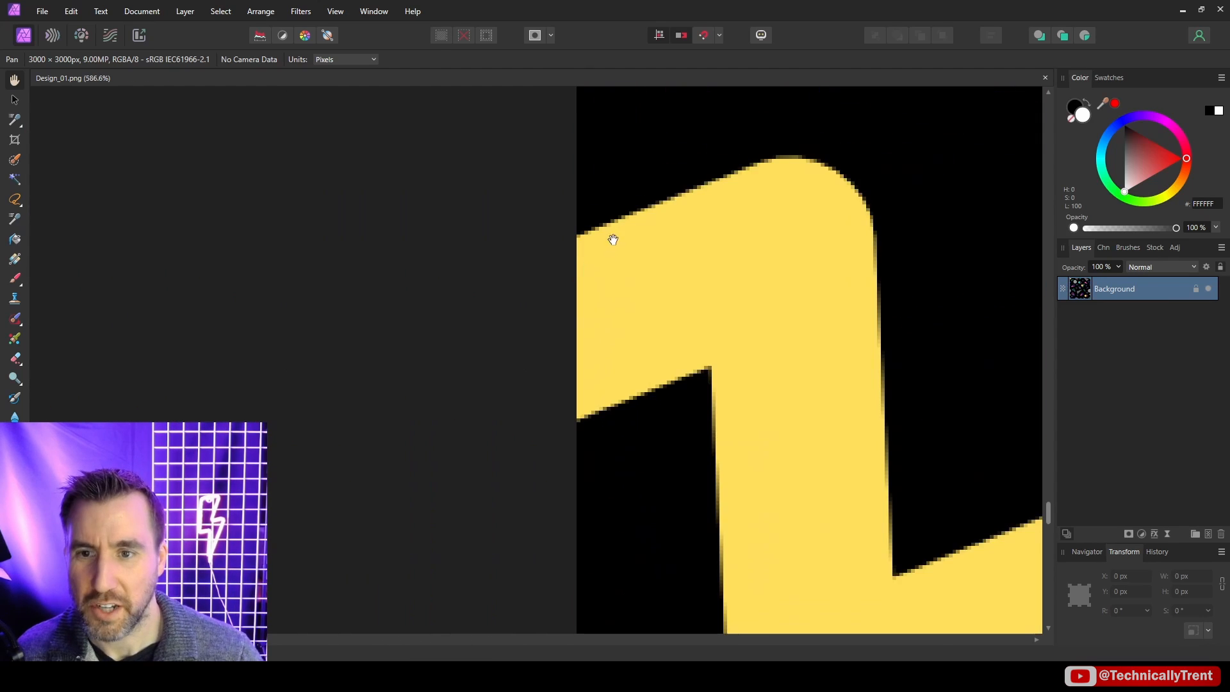
pyautogui.moveTo(608, 241); pyautogui.dragTo(638, 524)
pyautogui.scroll(10, 638, 523)
pyautogui.hscroll(3, 621, 577)
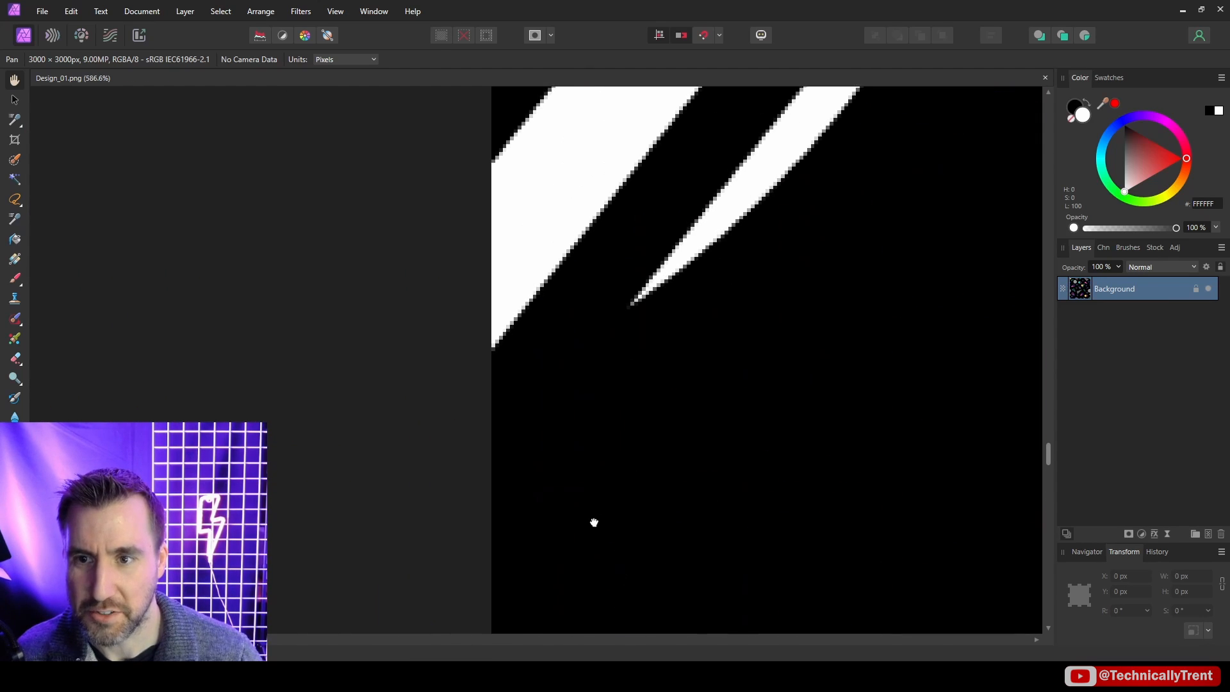
pyautogui.scroll(8, 588, 212)
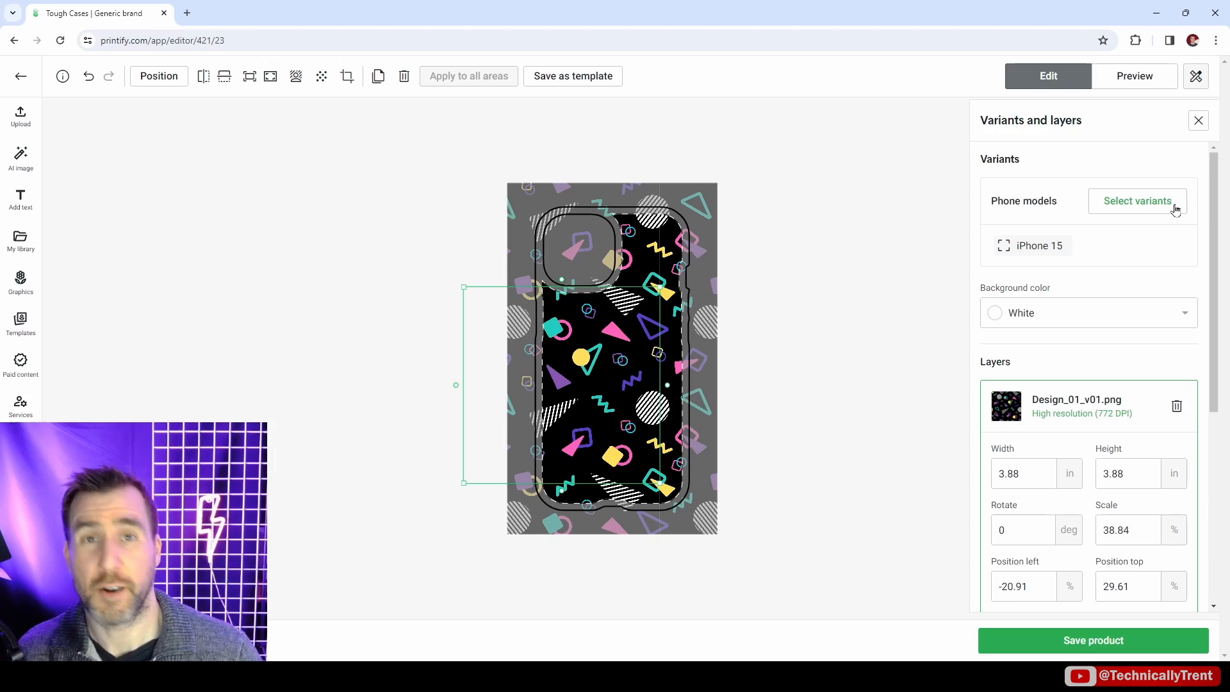
# In Printify, update the product variants to include every phone size but only the Matte surface.
pyautogui.click(1159, 210)
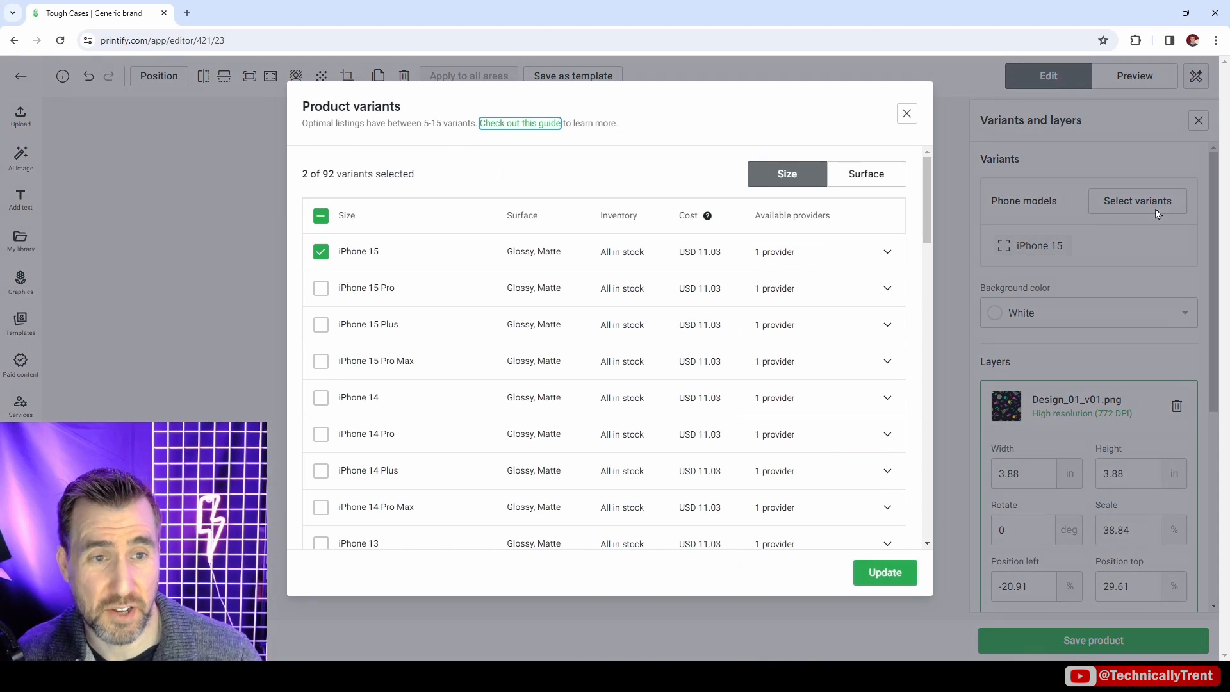
pyautogui.click(320, 218)
pyautogui.click(862, 176)
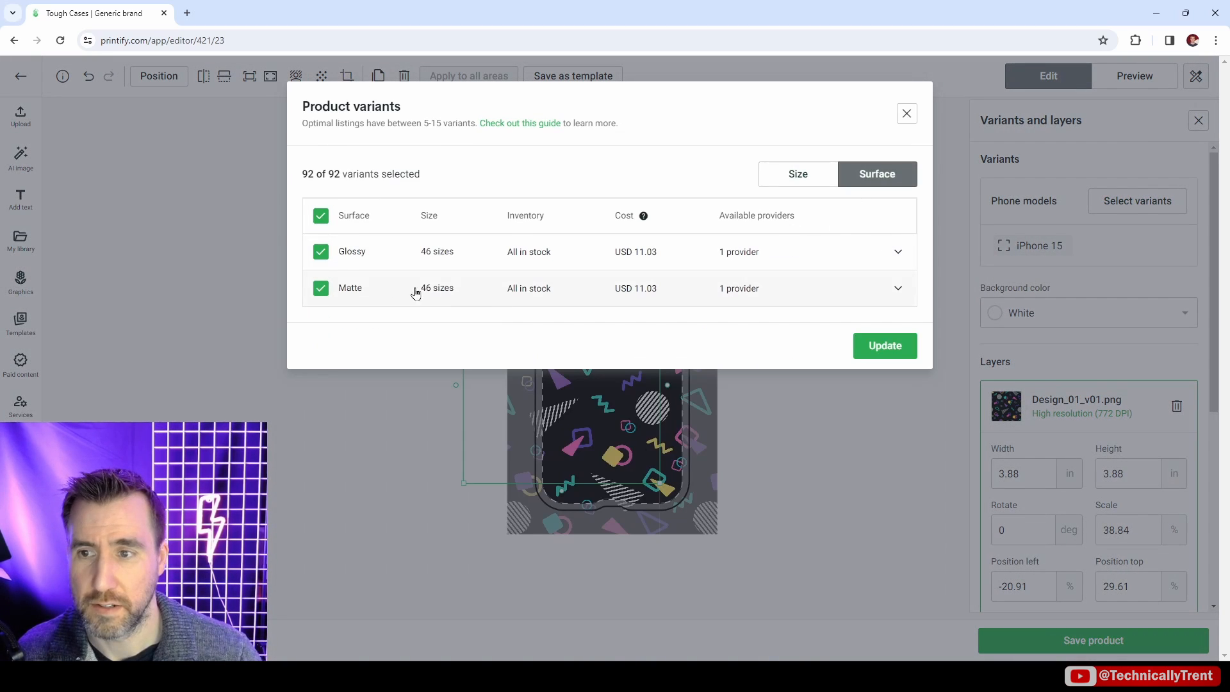
pyautogui.click(321, 253)
pyautogui.click(888, 346)
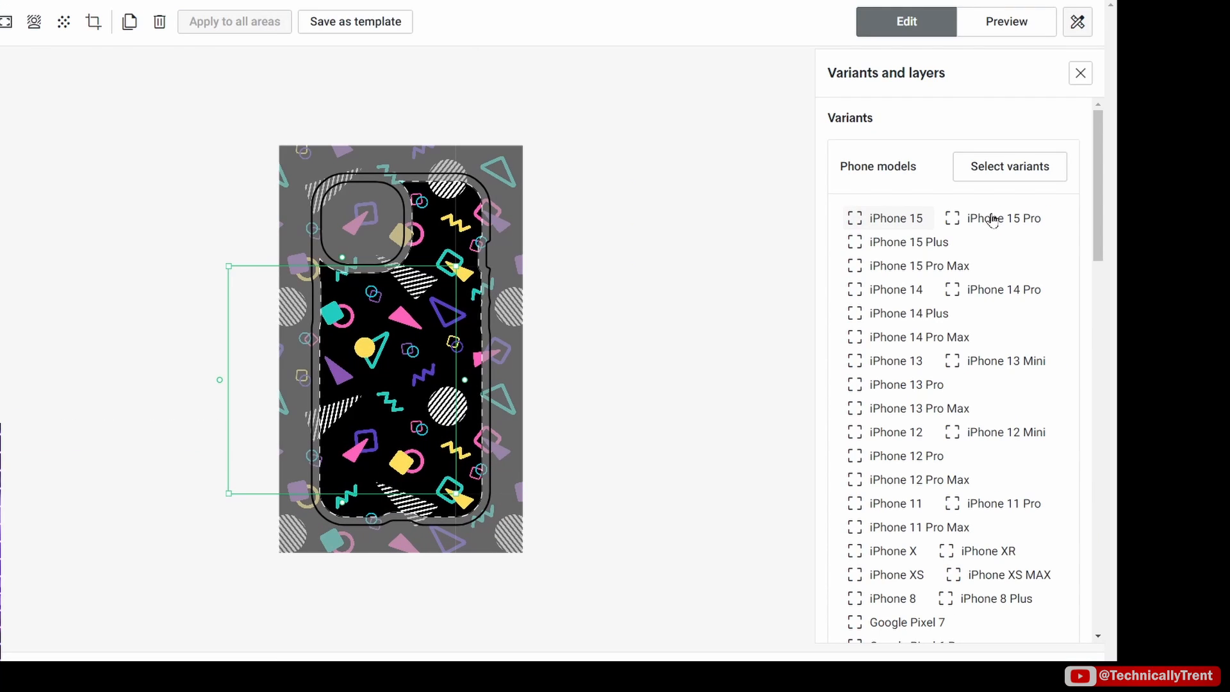
# Check the pattern's placement on the iPhone 15 Pro, iPhone 13 Pro and iPhone 12 Pro case templates.
pyautogui.click(989, 221)
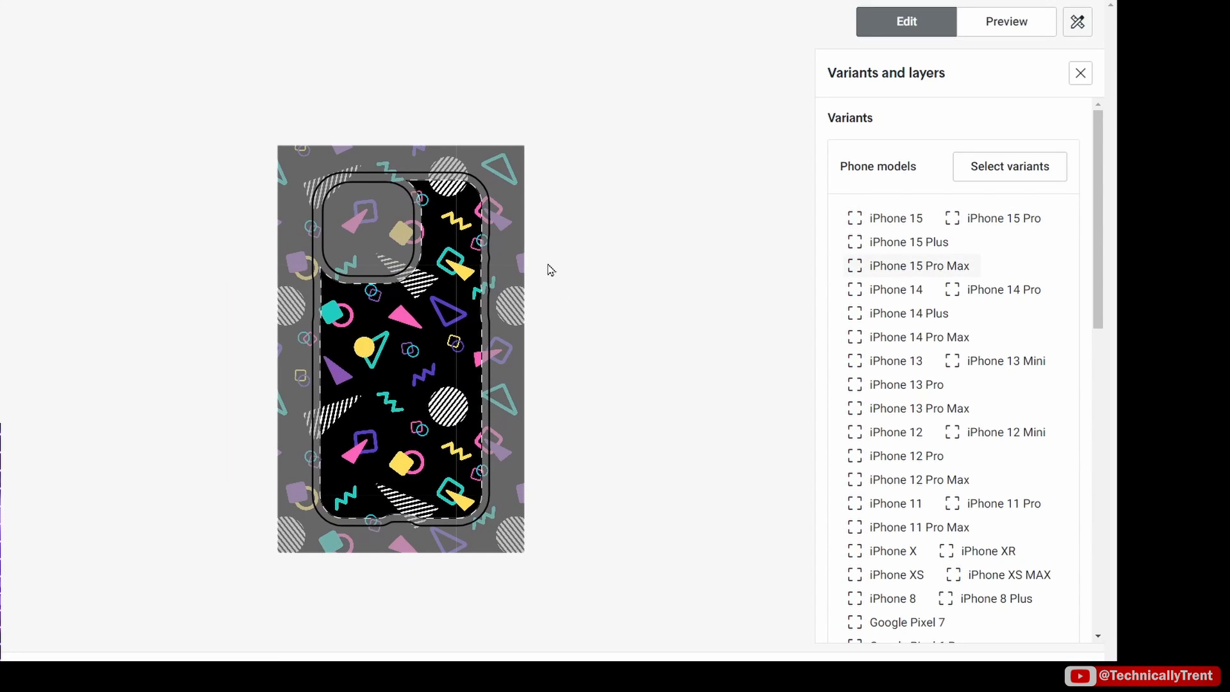
pyautogui.click(896, 386)
pyautogui.click(884, 454)
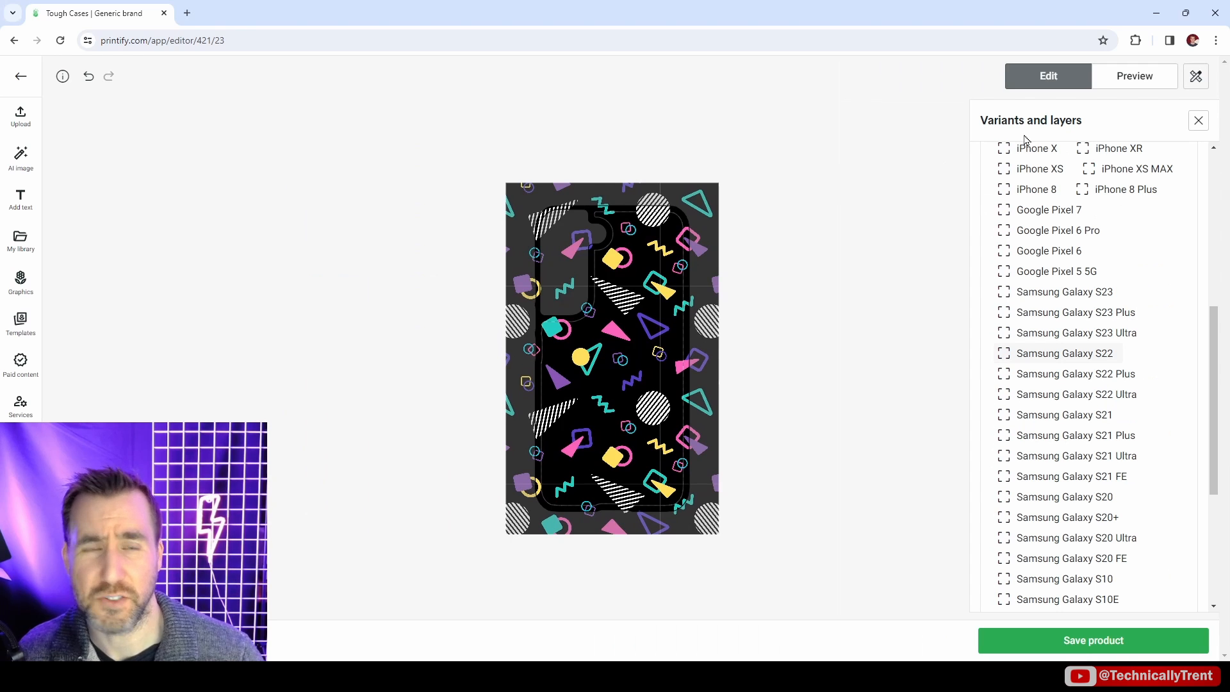
# Preview the case mockups for different phone models, including the iPhone 15 Pro, and save the product.
pyautogui.click(1131, 80)
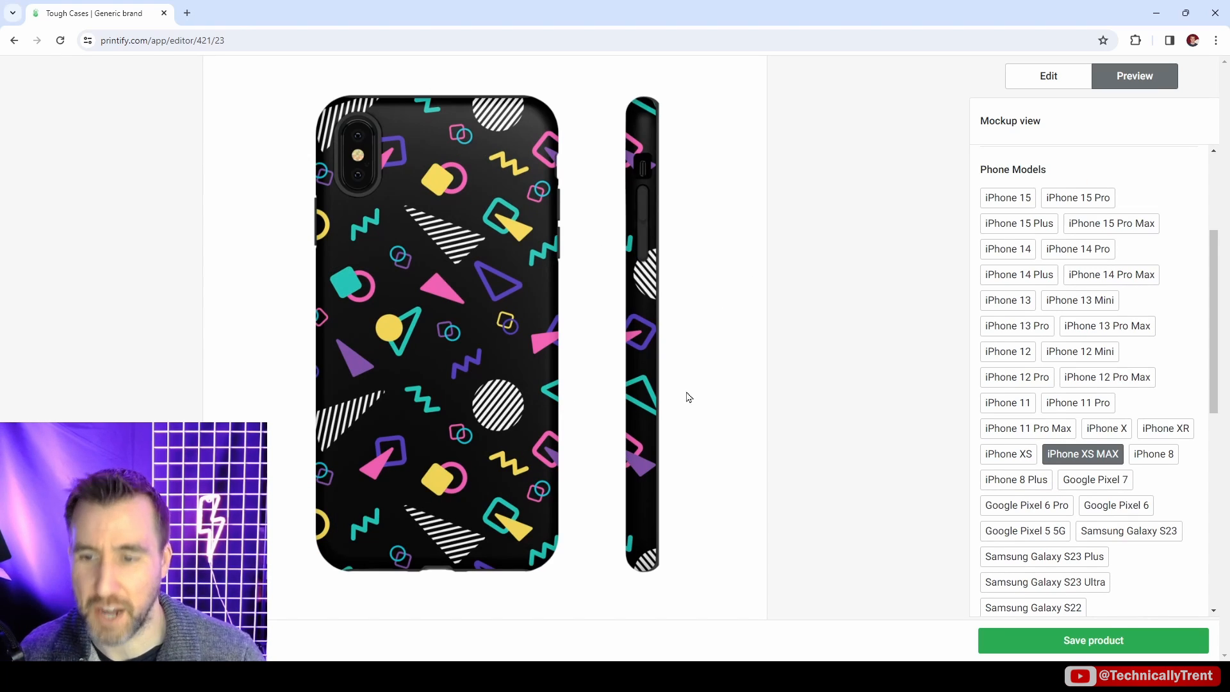
pyautogui.scroll(-5, 1032, 387)
pyautogui.click(1045, 339)
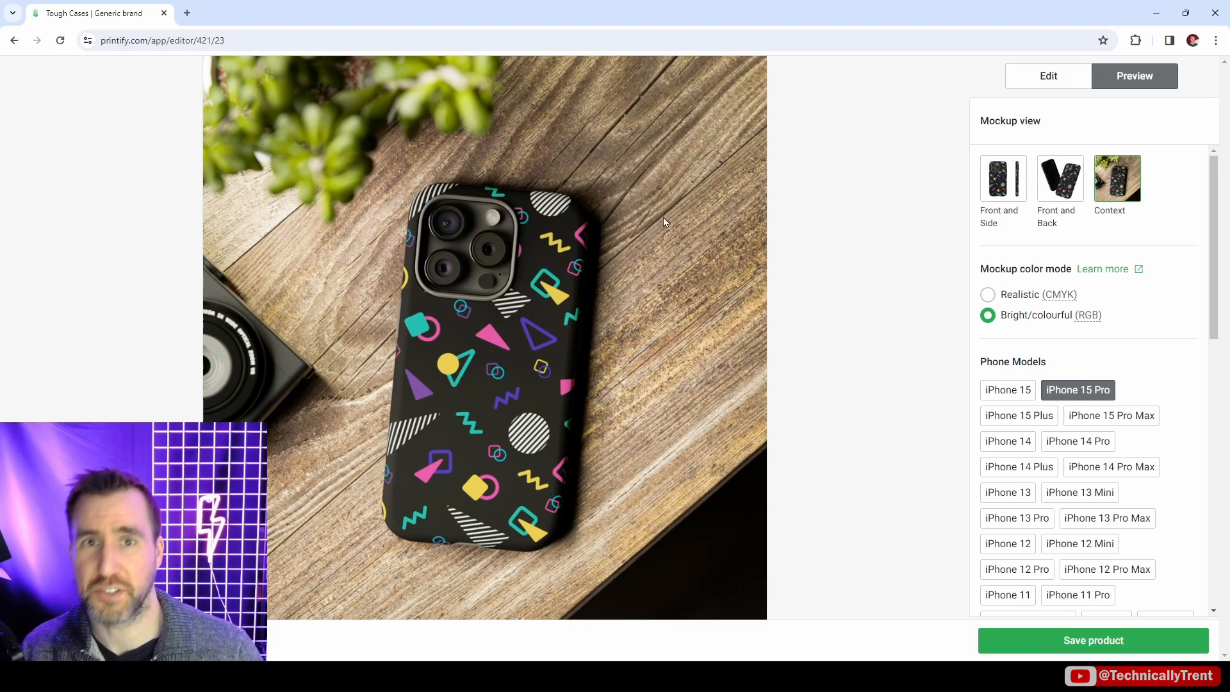
pyautogui.click(1032, 641)
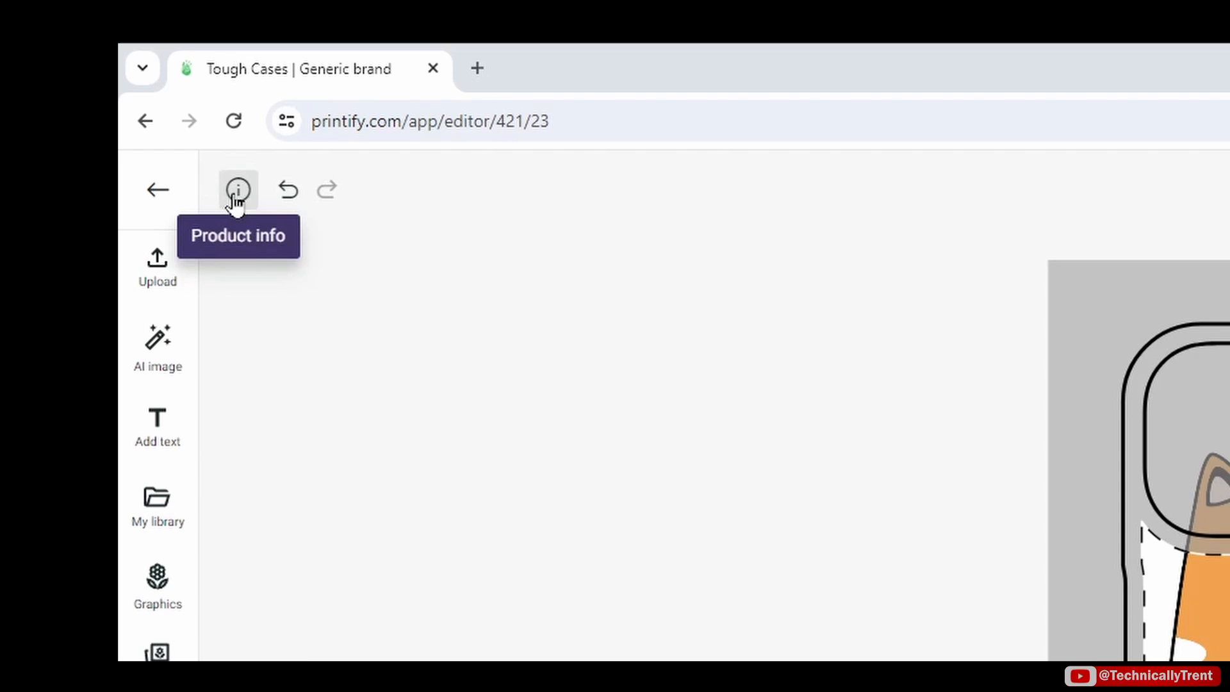
# Download the Tough Cases design template from the product information.
pyautogui.click(236, 199)
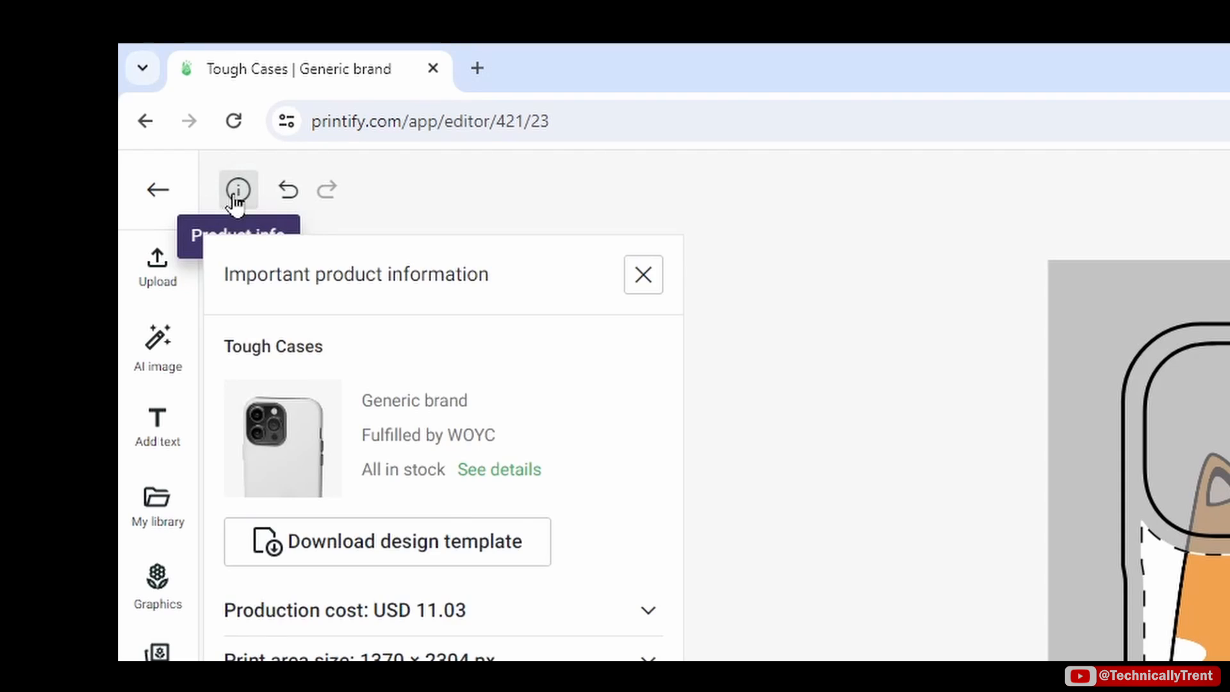
pyautogui.click(450, 552)
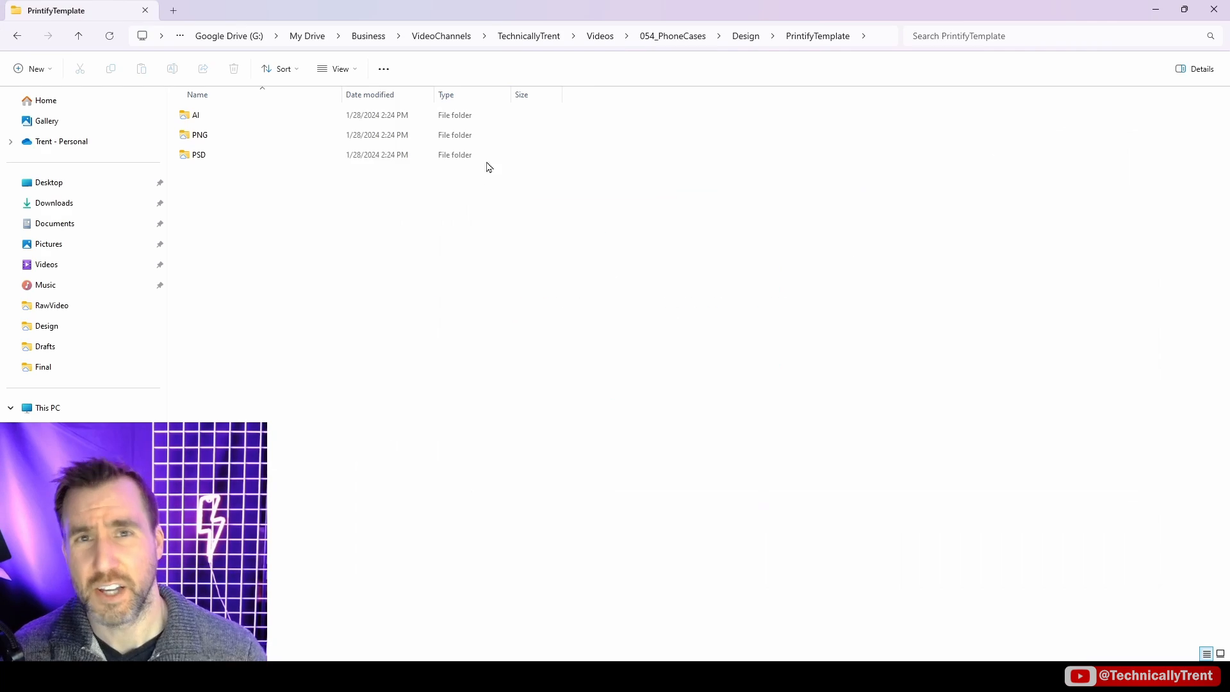
# In File Explorer's PrintifyTemplate folder, look through the template files in the PNG and PSD subfolders.
pyautogui.click(212, 117)
pyautogui.press('F2')
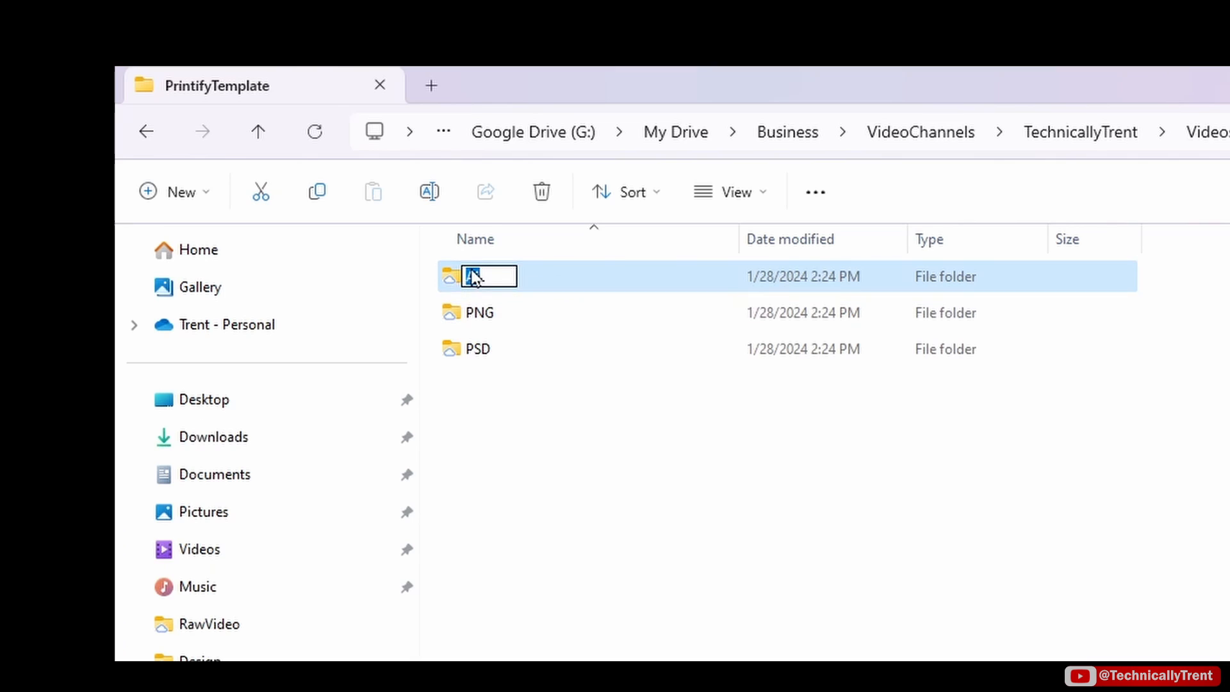
pyautogui.press('Escape')
pyautogui.doubleClick(471, 313)
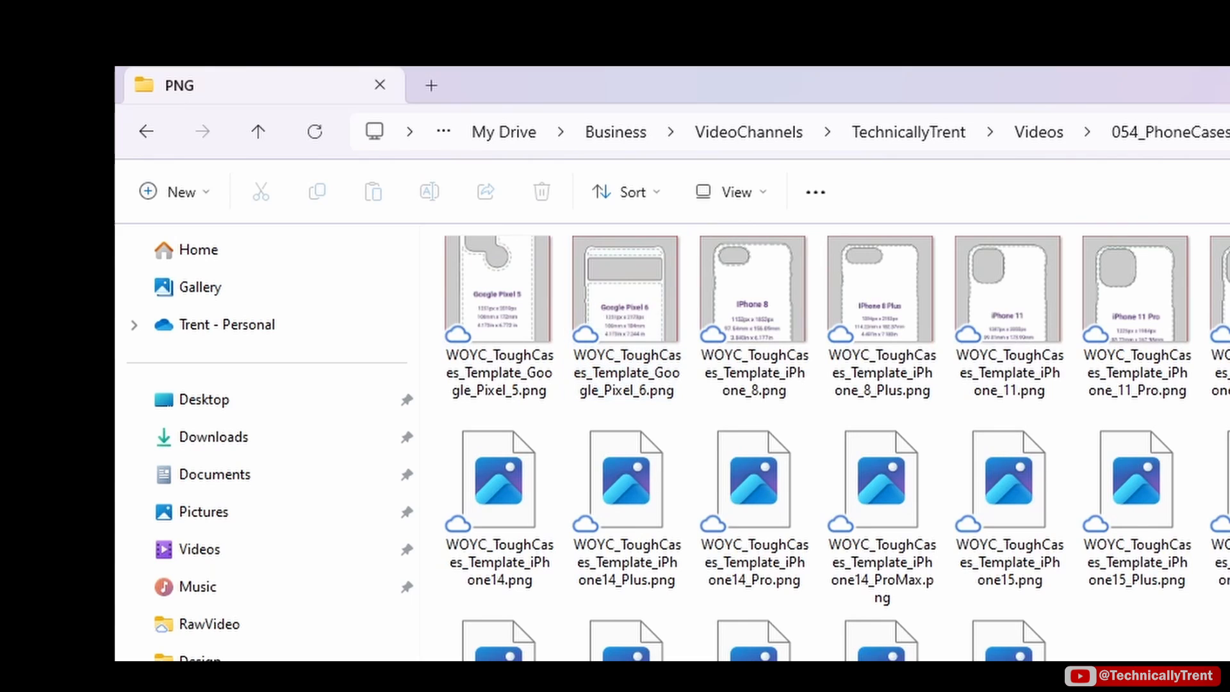
pyautogui.hotkey('alt', 'Left')
pyautogui.doubleClick(595, 349)
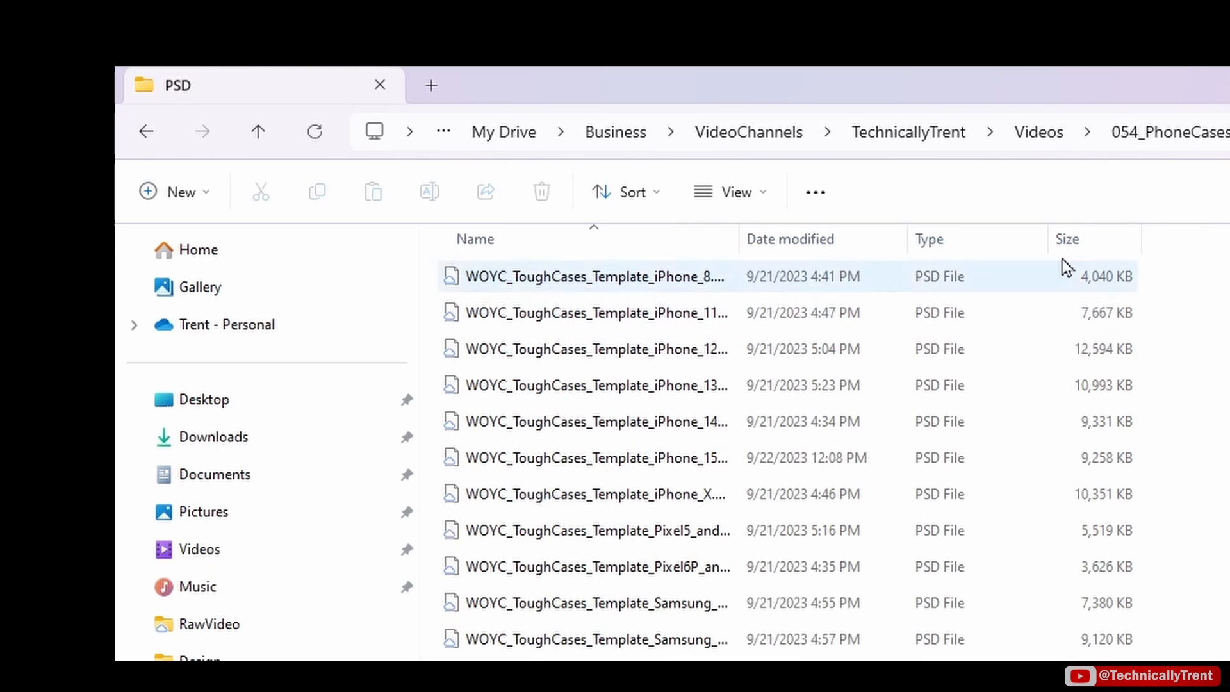
pyautogui.hotkey('alt', 'Left')
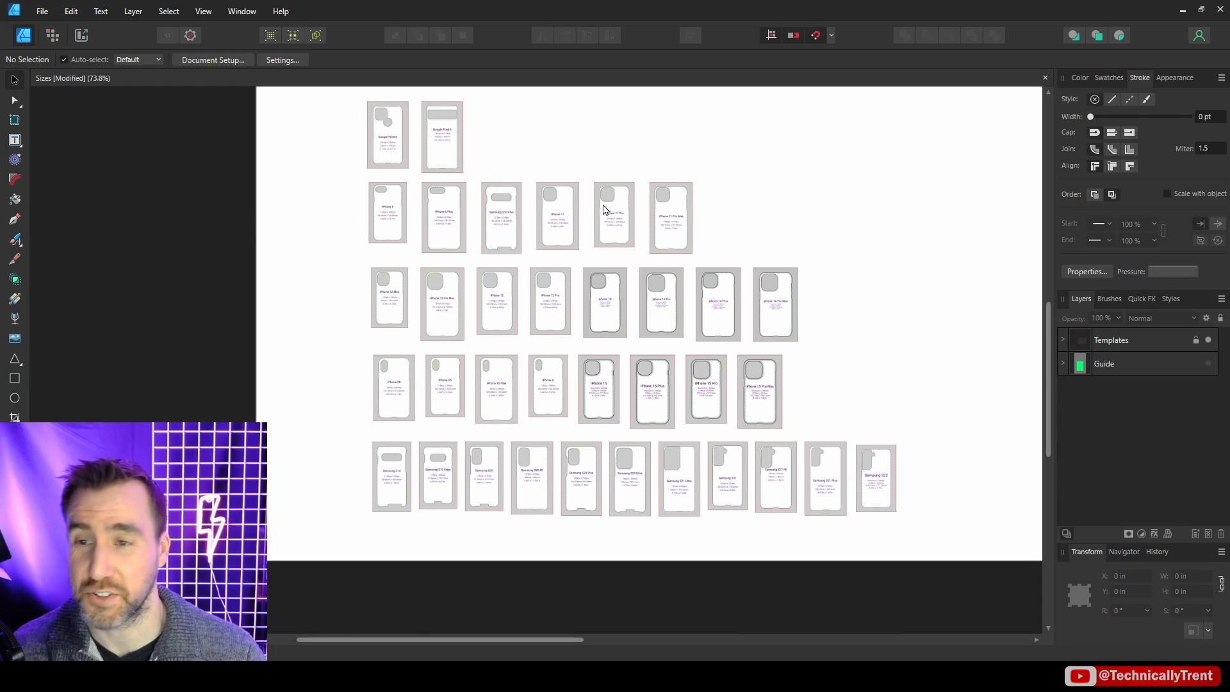
# Examine the phone case templates in the Sizes document, comparing the shapes and dimensions of the iPhone and Samsung models.
pyautogui.scroll(5, 397, 113)
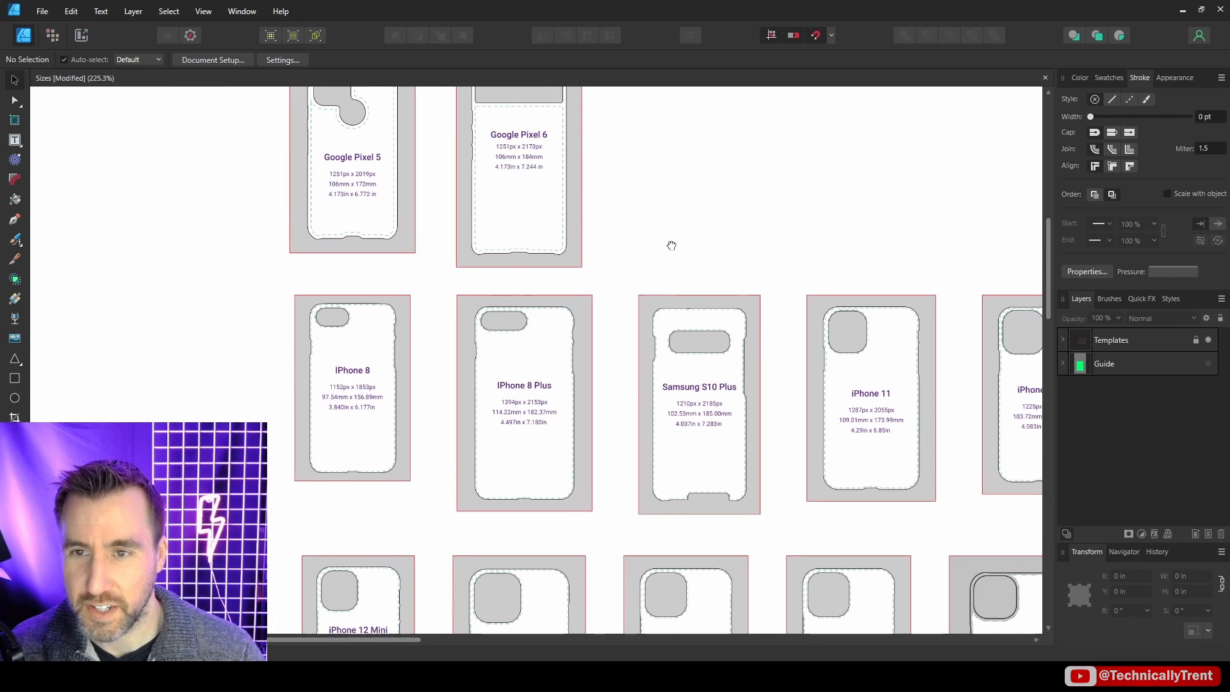
pyautogui.moveTo(810, 266); pyautogui.dragTo(733, 267)
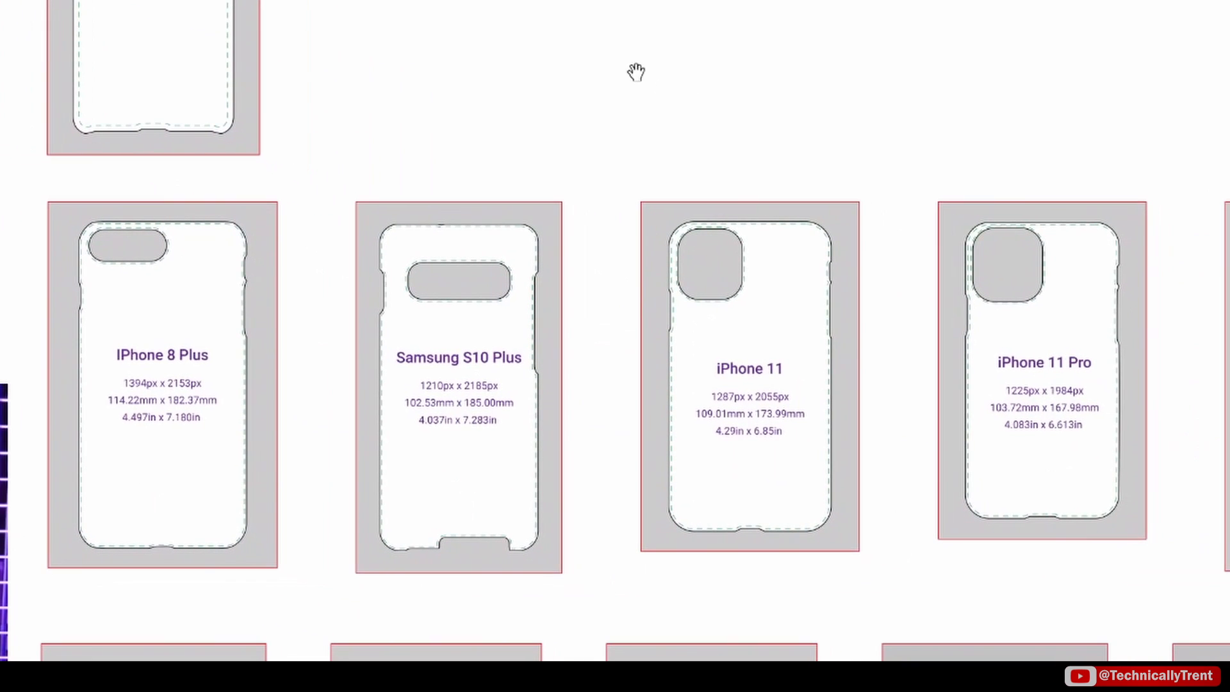
pyautogui.moveTo(963, 325); pyautogui.dragTo(880, 290)
pyautogui.moveTo(863, 107); pyautogui.dragTo(755, 61)
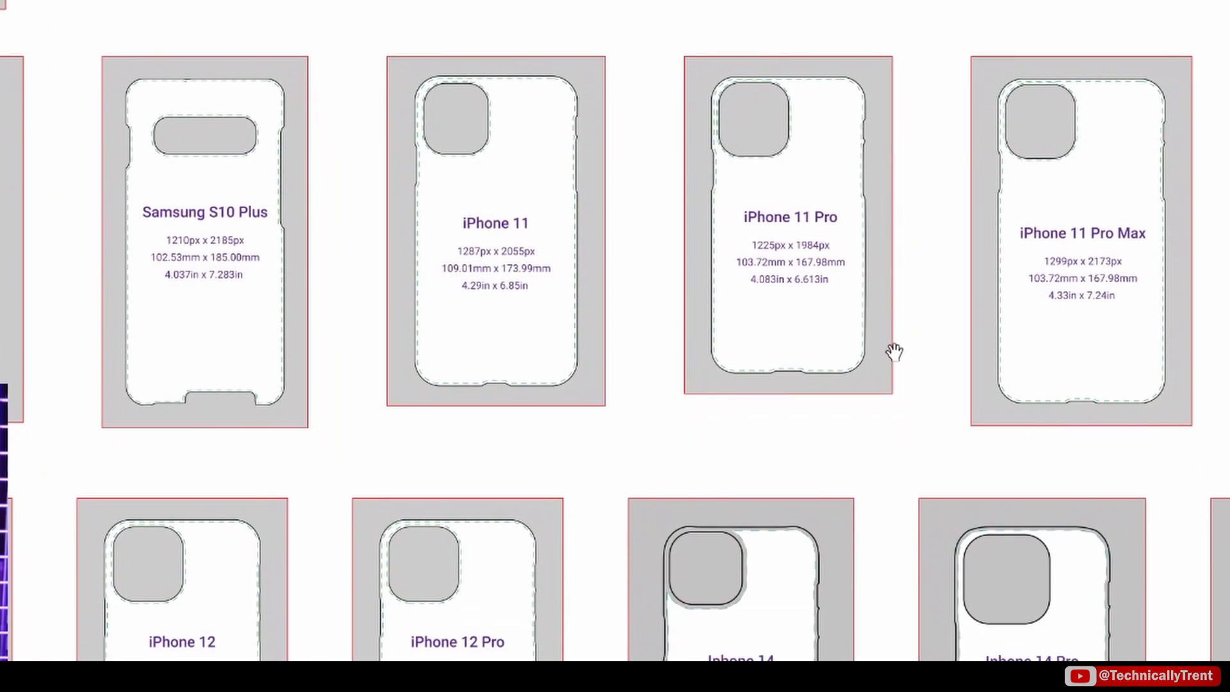
pyautogui.moveTo(893, 351); pyautogui.dragTo(883, 3)
pyautogui.scroll(-6, 706, 376)
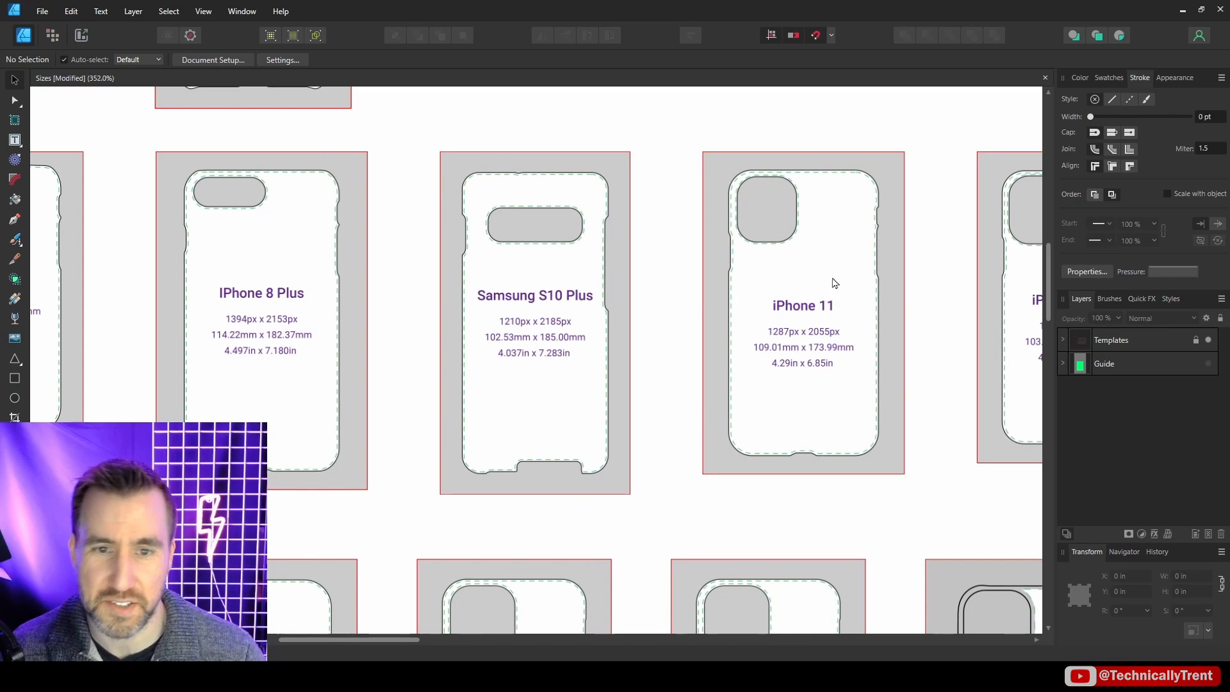
pyautogui.scroll(-5, 752, 362)
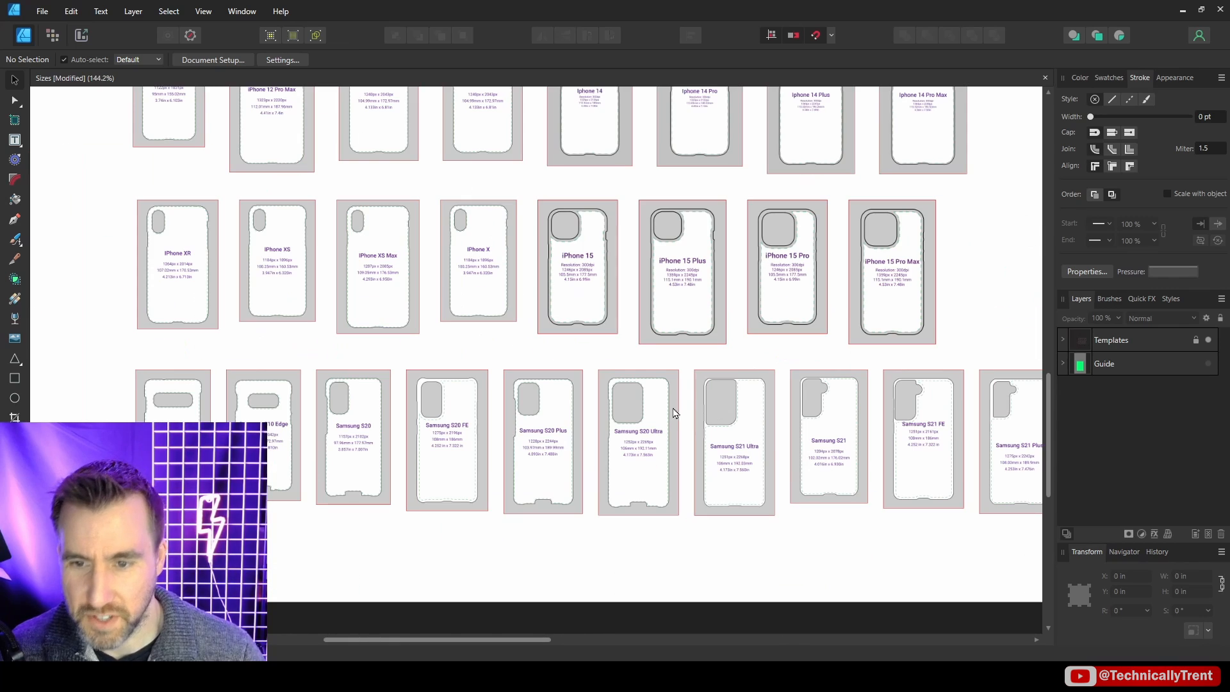
pyautogui.scroll(3, 679, 414)
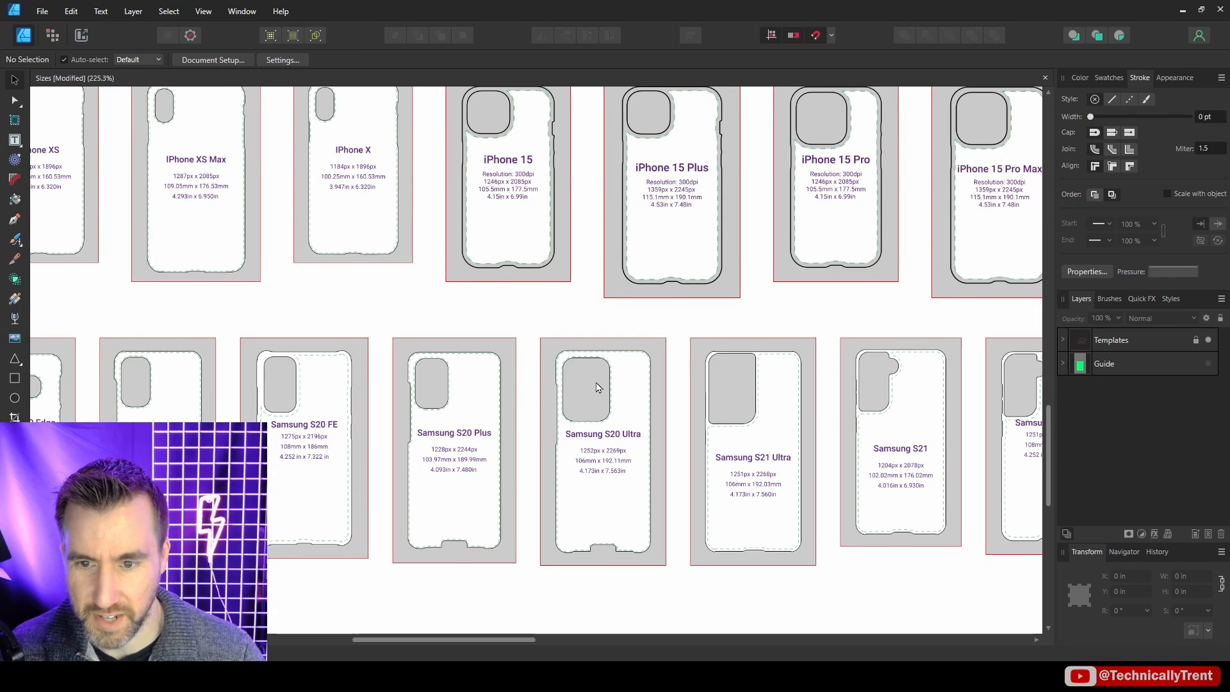
pyautogui.scroll(-5, 601, 390)
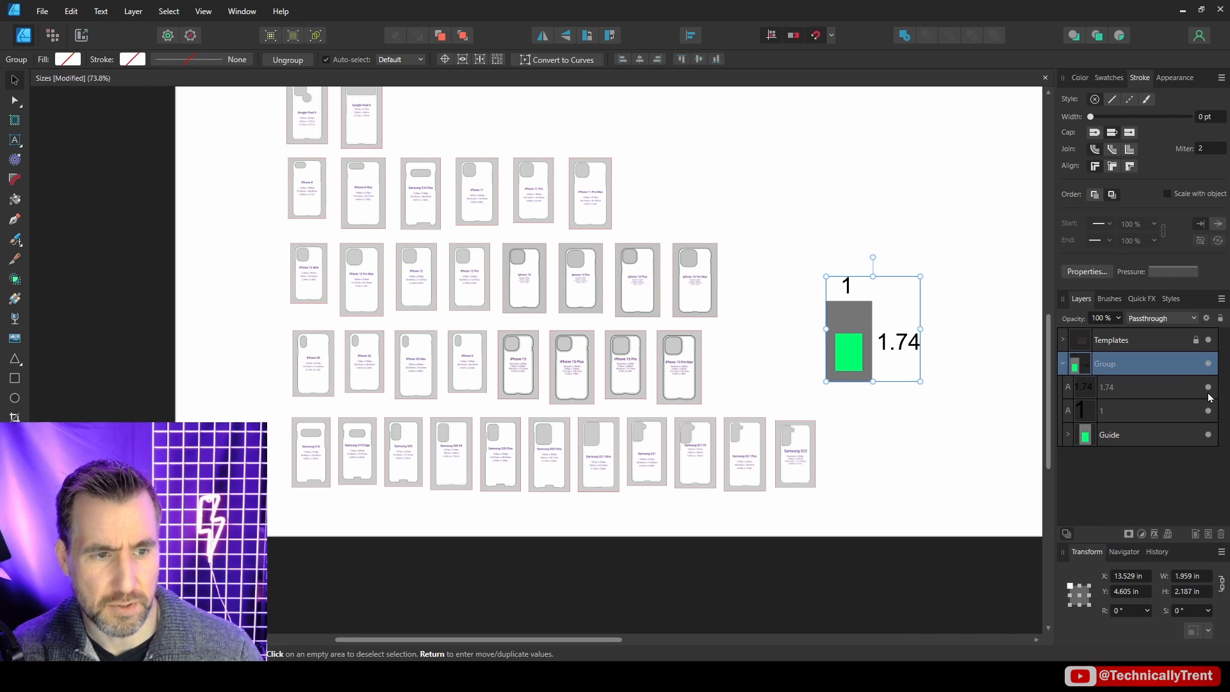
# Hide the guide group's 1.74 and 1 labels and lay the guide over the Samsung S22 template.
pyautogui.click(1209, 389)
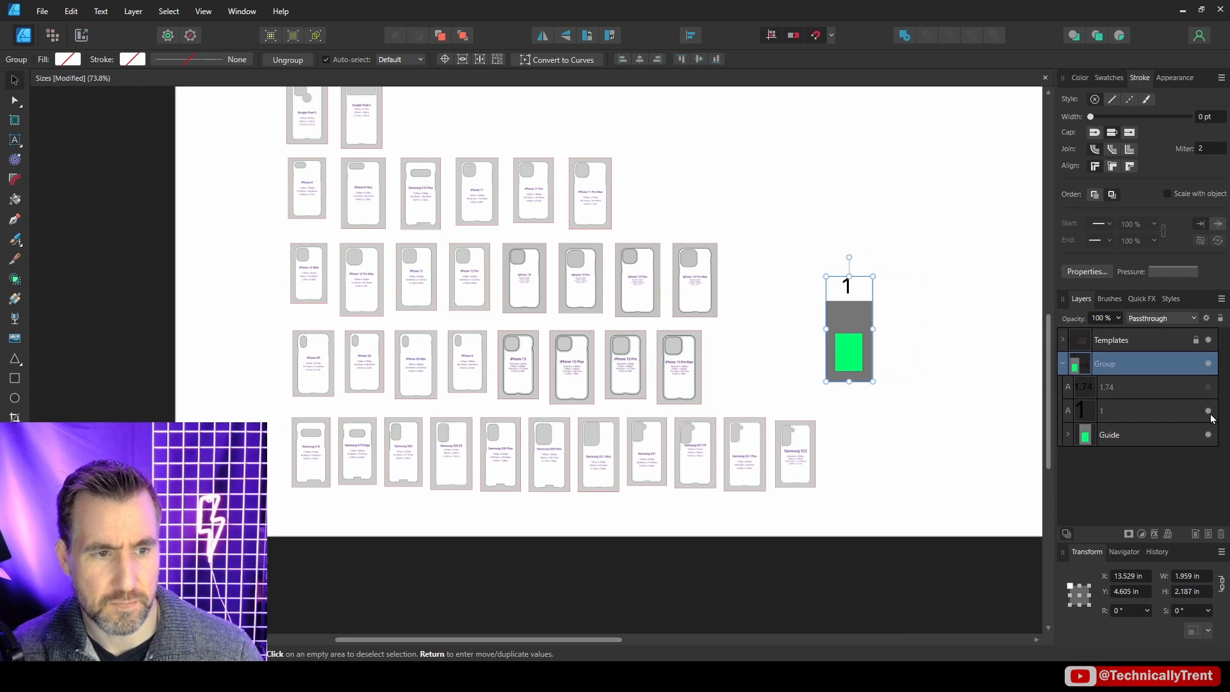
pyautogui.click(1208, 411)
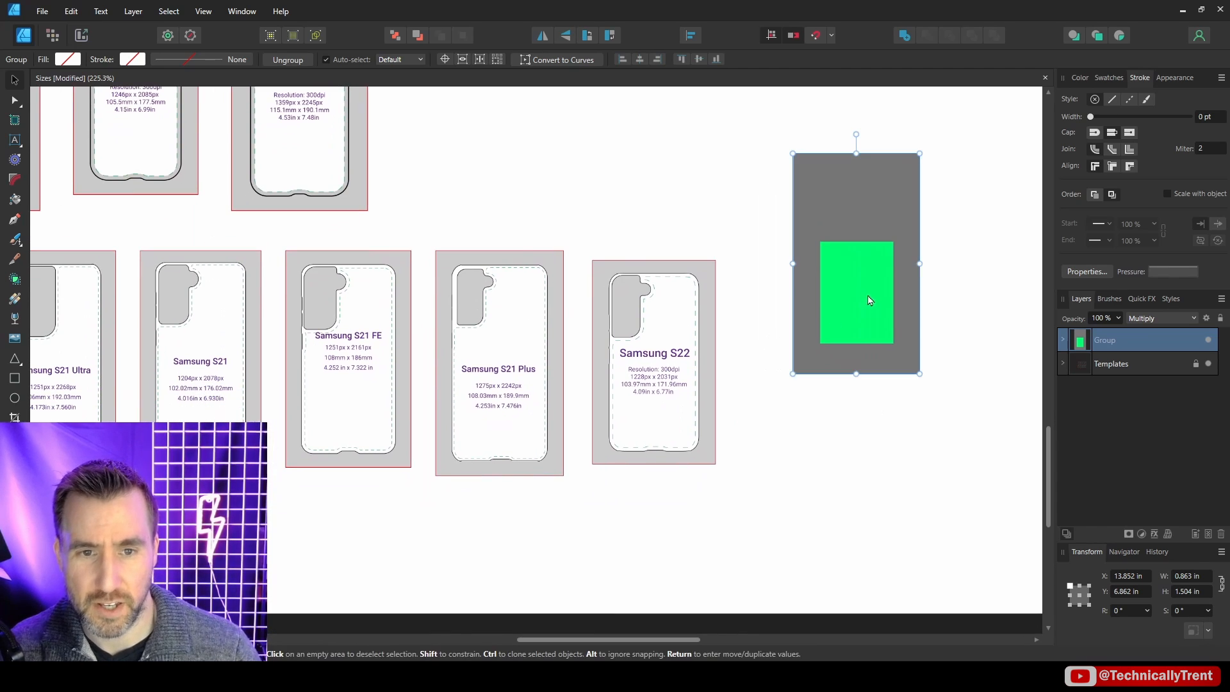
pyautogui.moveTo(868, 277); pyautogui.dragTo(668, 378)
pyautogui.scroll(3, 682, 354)
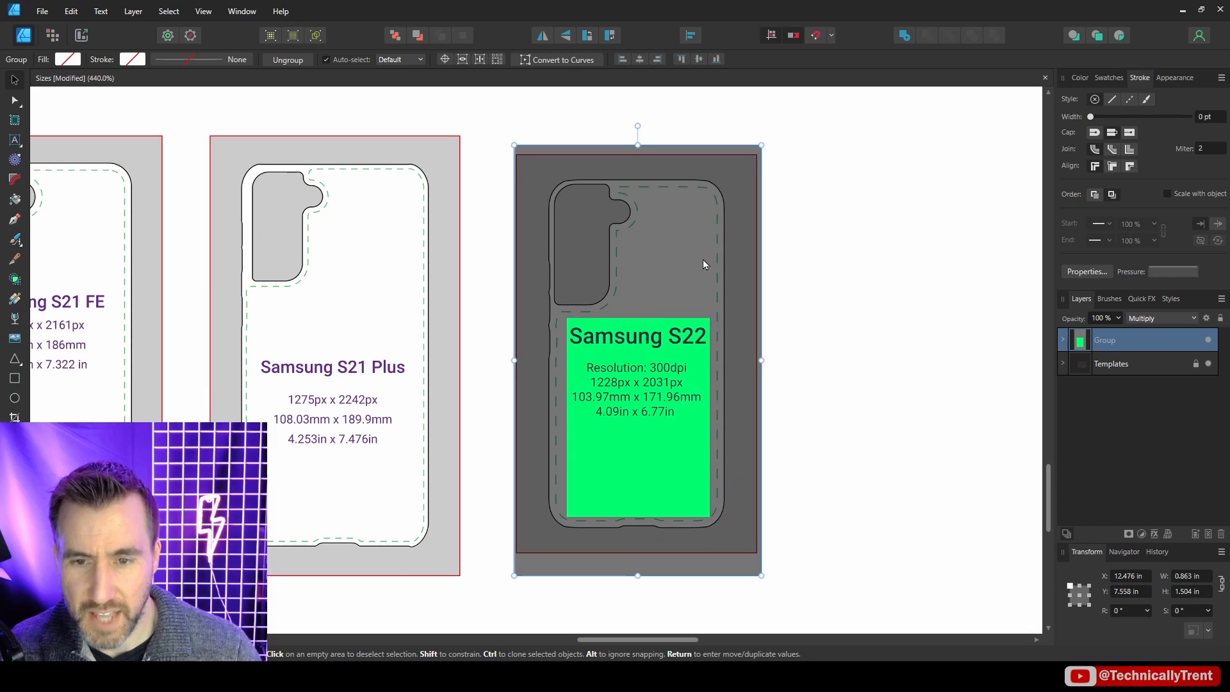
# Move the guide onto the Samsung S21 Plus template and enlarge it to about 0.951 by 1.657 in to cover the case.
pyautogui.moveTo(642, 320); pyautogui.dragTo(608, 306)
pyautogui.scroll(-2, 697, 281)
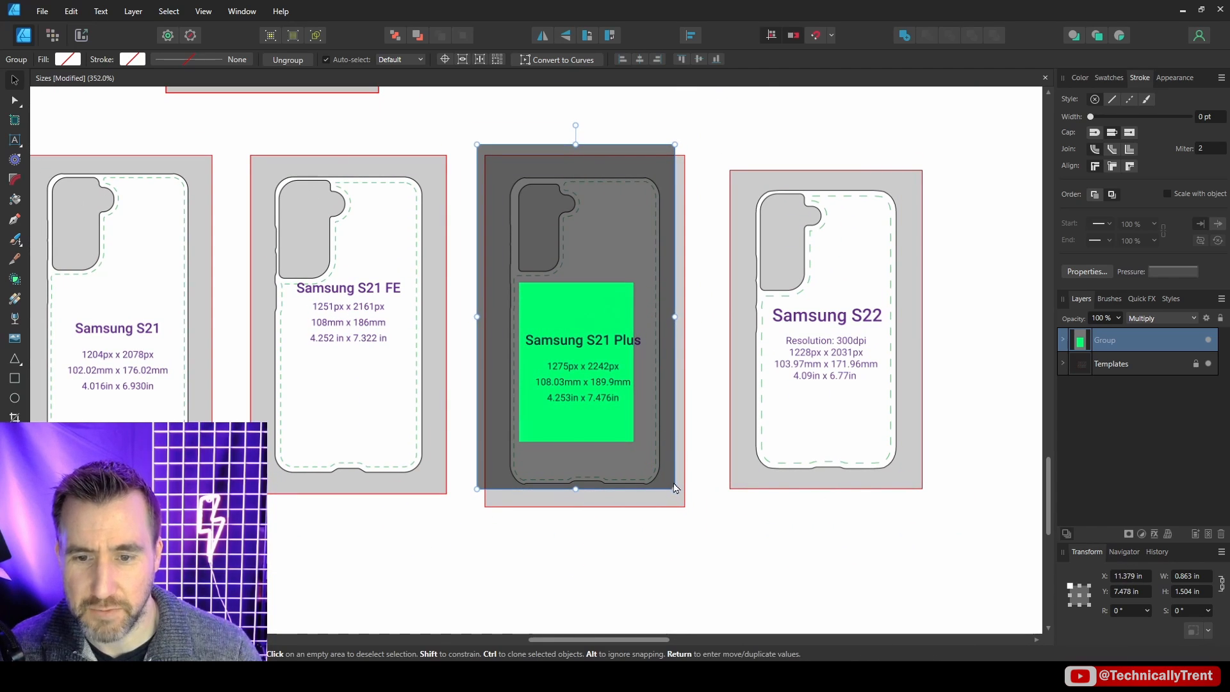
pyautogui.moveTo(674, 488); pyautogui.dragTo(688, 522)
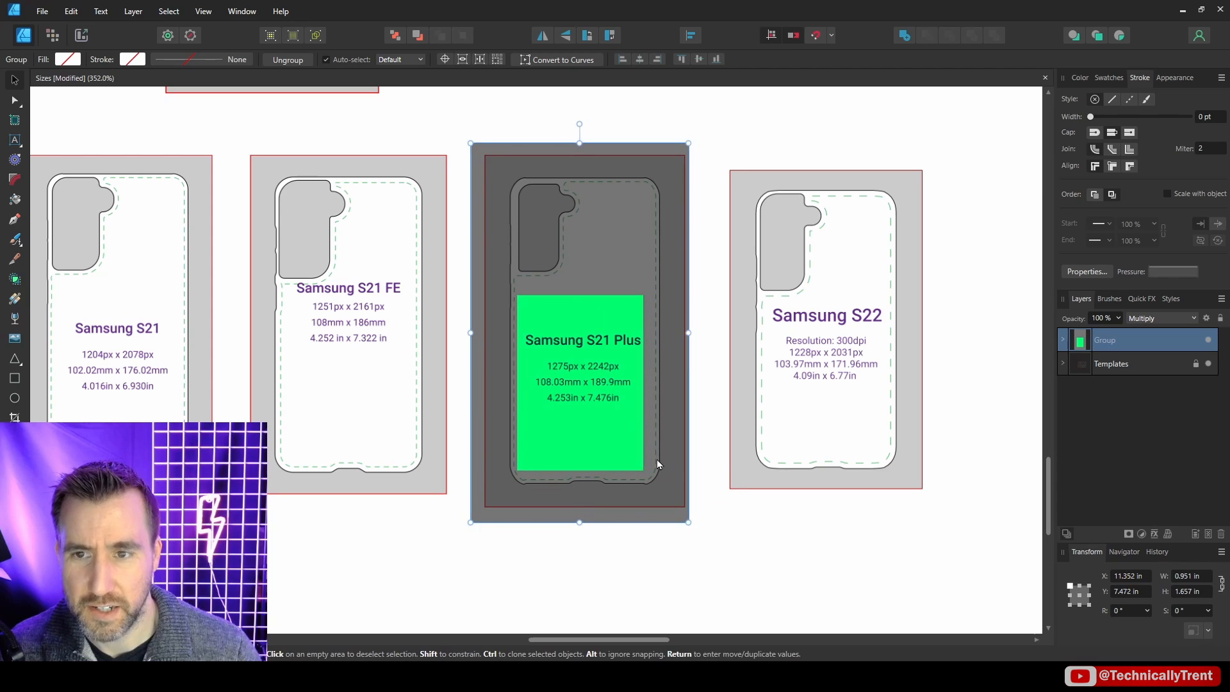
# Move the enlarged guide over the iPhone XR template to check its coverage.
pyautogui.moveTo(600, 431); pyautogui.dragTo(420, 280)
pyautogui.scroll(-5, 453, 494)
pyautogui.scroll(6, 453, 486)
pyautogui.scroll(-3, 596, 306)
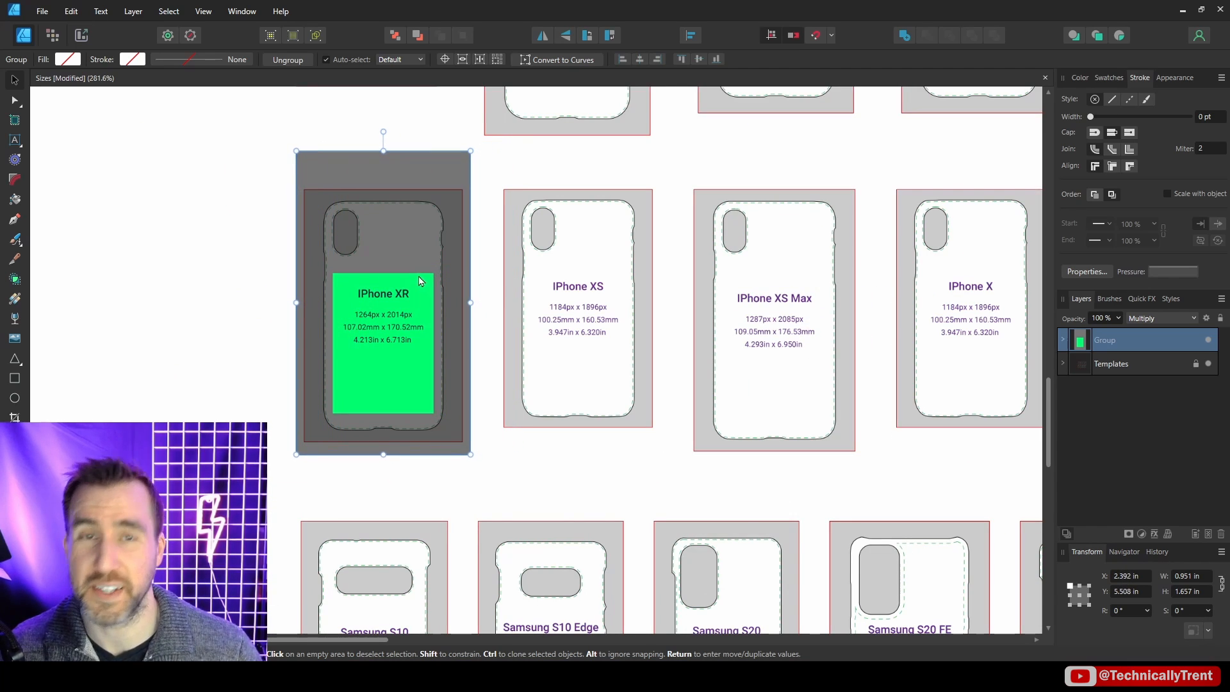
pyautogui.scroll(3, 359, 295)
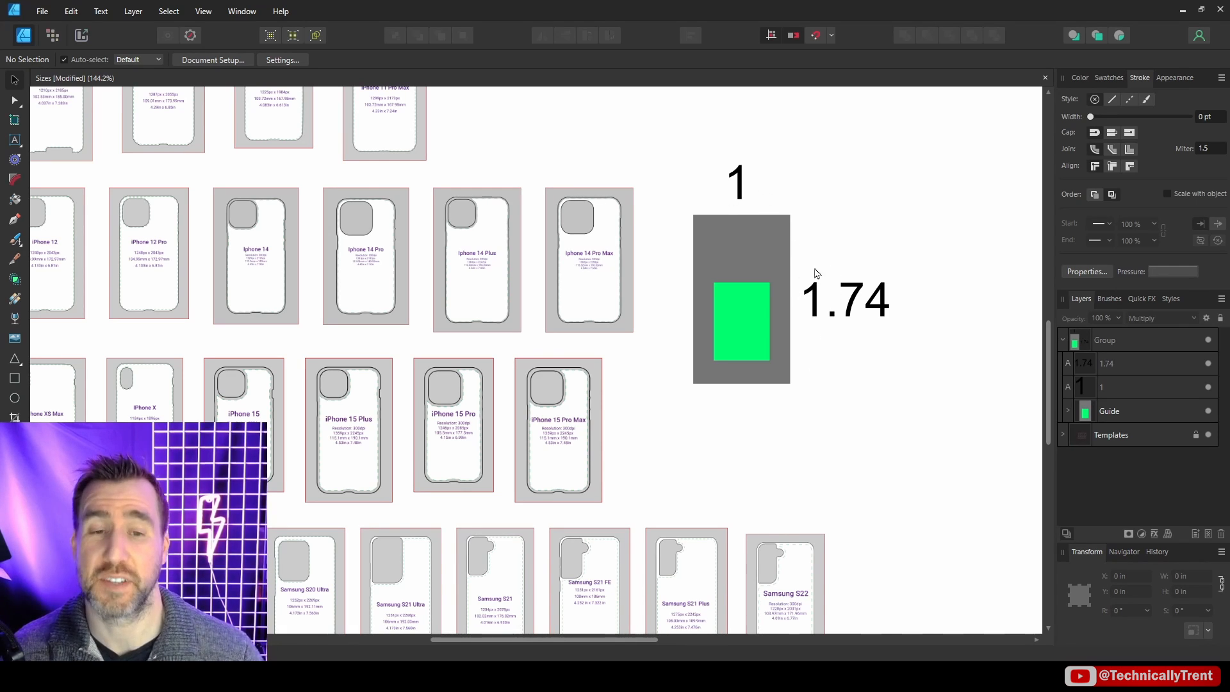
# Create a new document 10 in wide and 17.4 in high at 300 DPI.
pyautogui.click(35, 8)
pyautogui.click(48, 24)
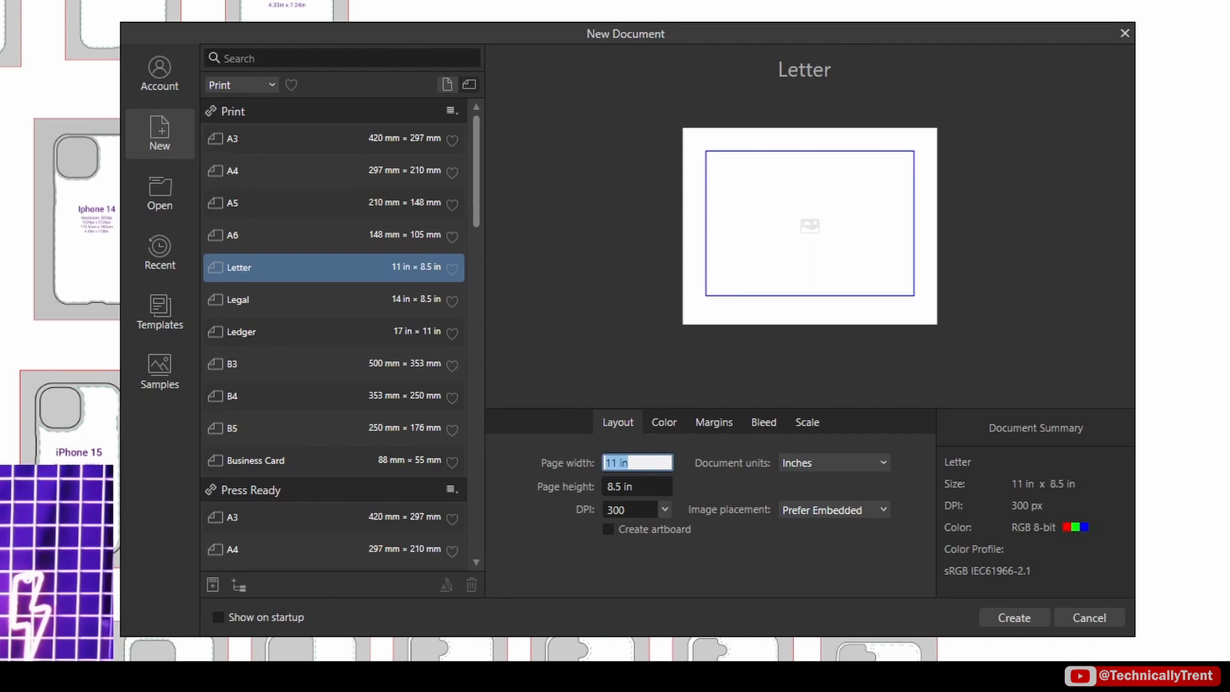
pyautogui.write('10')
pyautogui.press('Tab')
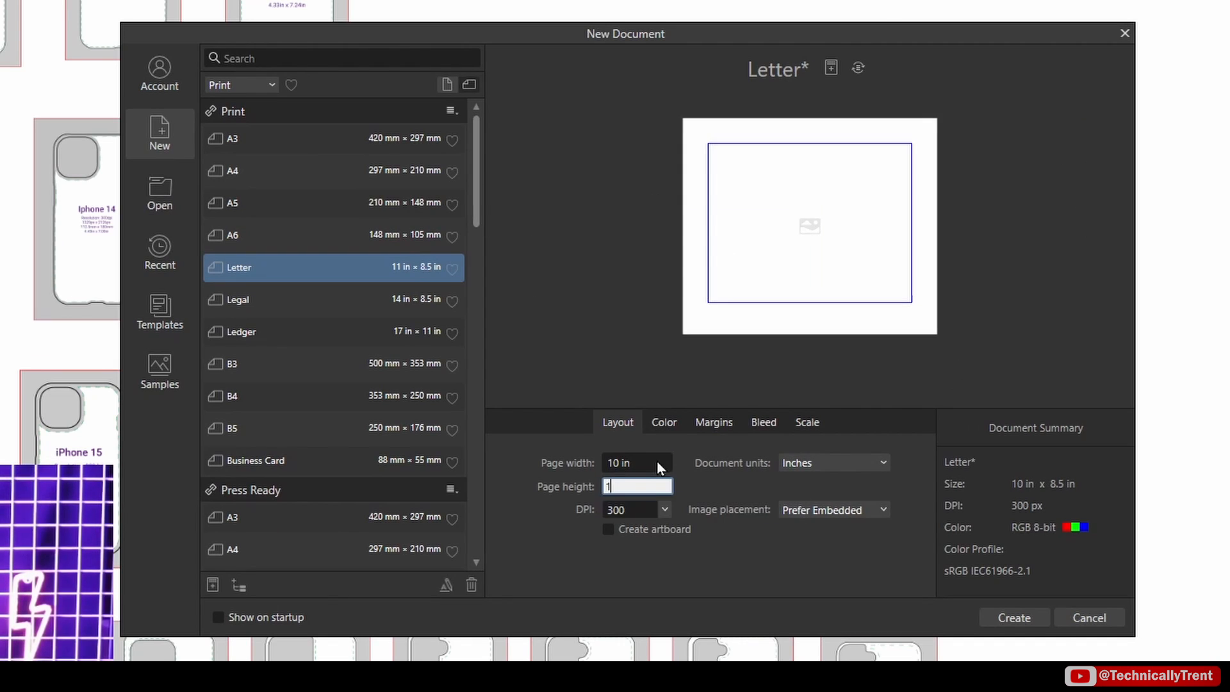
pyautogui.write('17.4')
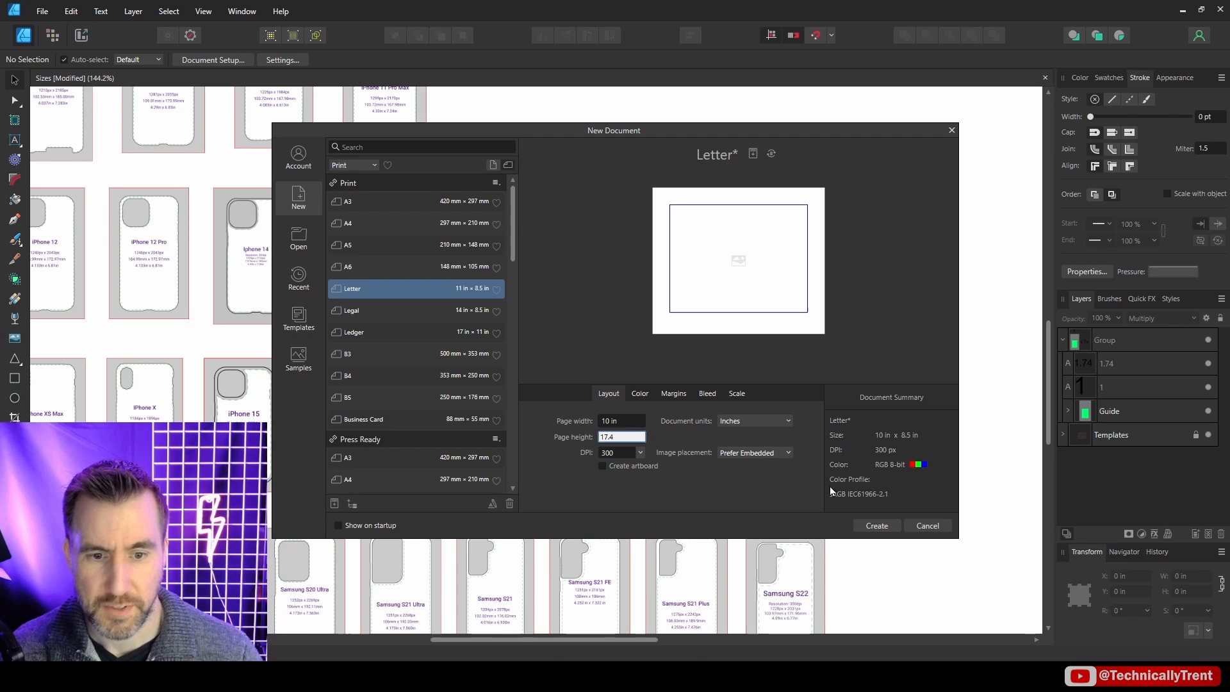
pyautogui.click(876, 525)
# Copy the Guide group from the Sizes document into the new document and scale it to fill the page, about 9.983 by 17.4 in.
pyautogui.hotkey('ctrl', 'Tab')
pyautogui.click(748, 268)
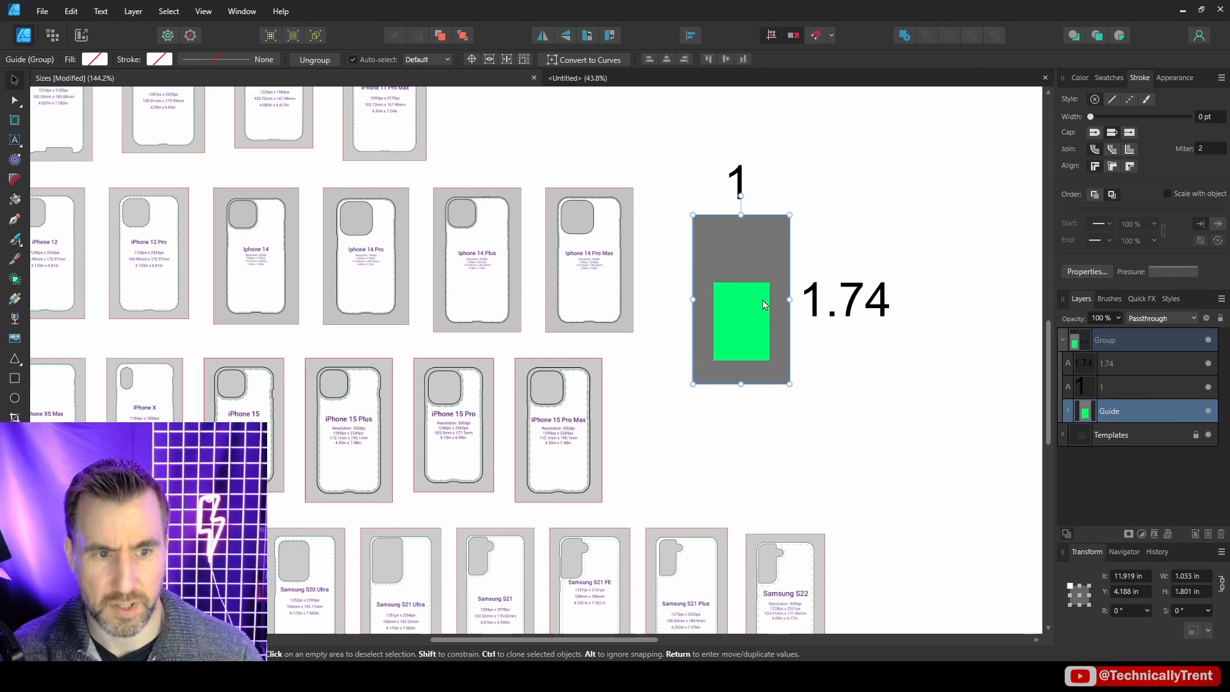
pyautogui.click(612, 79)
pyautogui.hotkey('ctrl', 'v')
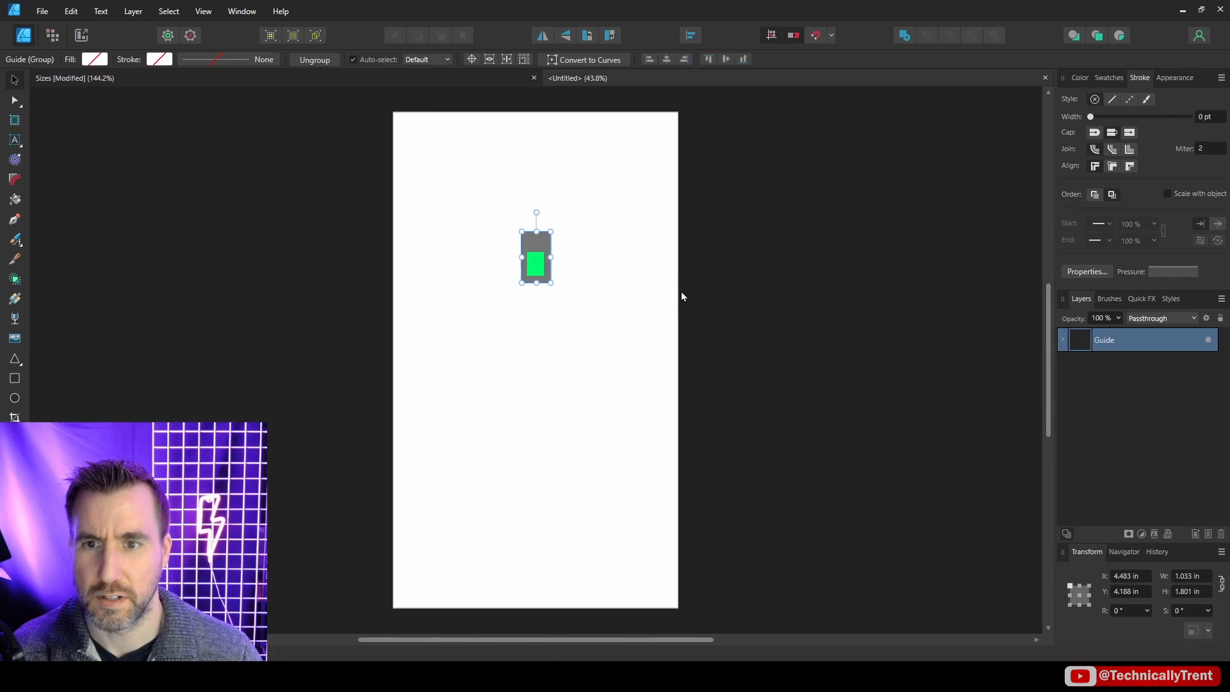
pyautogui.moveTo(552, 255); pyautogui.dragTo(810, 522)
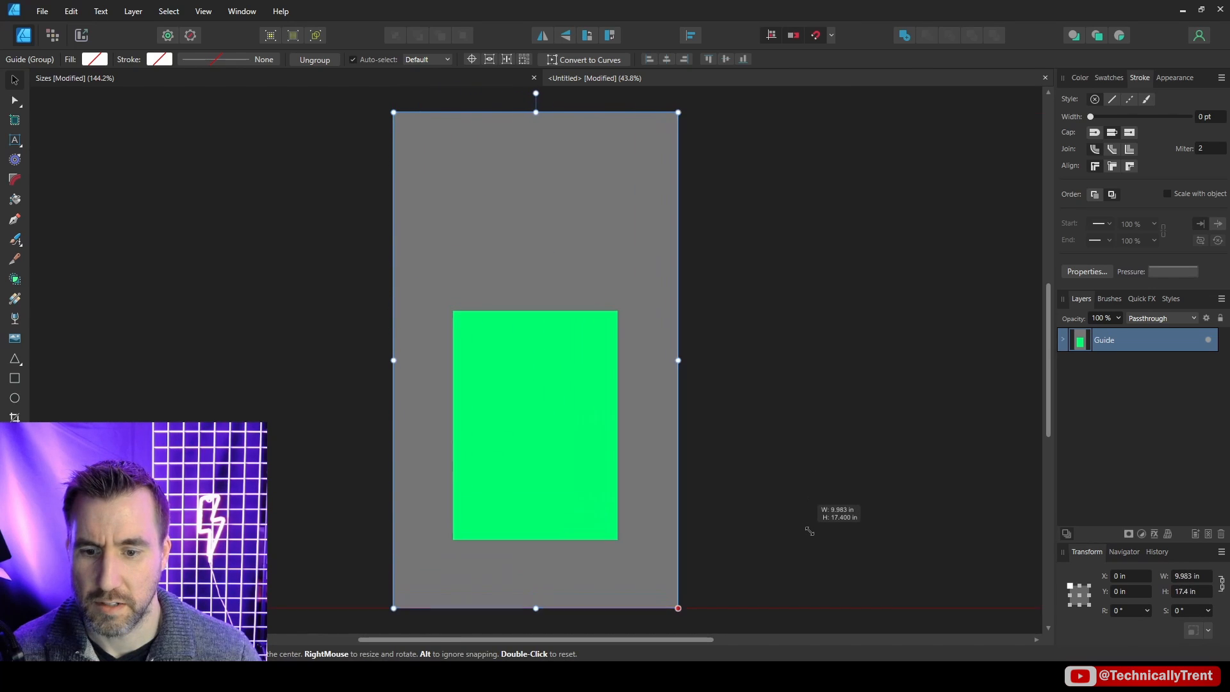
pyautogui.click(810, 522)
pyautogui.hotkey('ctrl', '0')
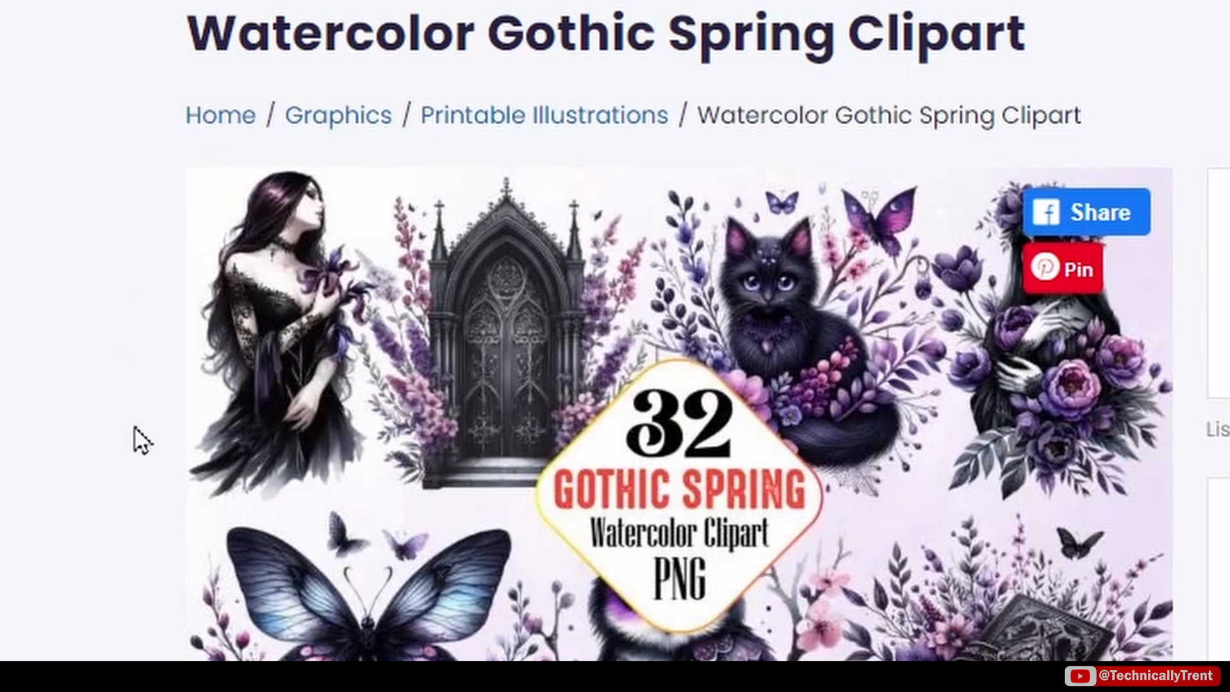
# In the browser, check the POD usage note on Creative Fabrica's Watercolor Gothic Spring Clipart page.
pyautogui.moveTo(785, 237); pyautogui.dragTo(704, 236)
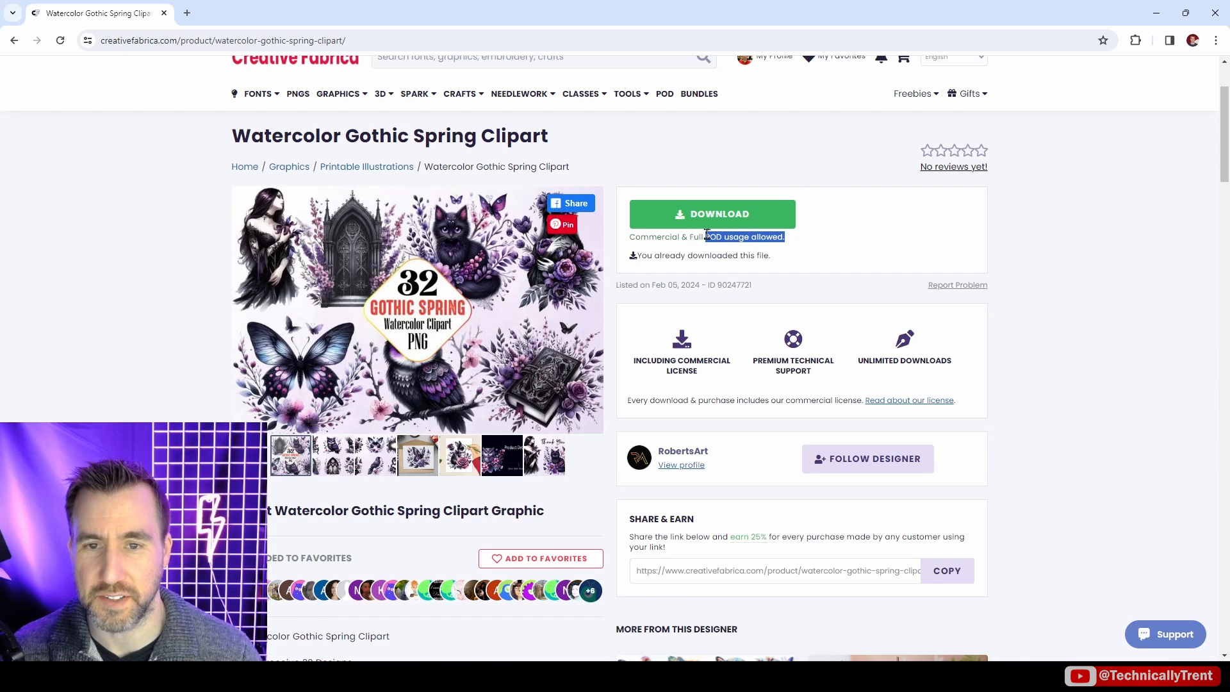
pyautogui.click(704, 236)
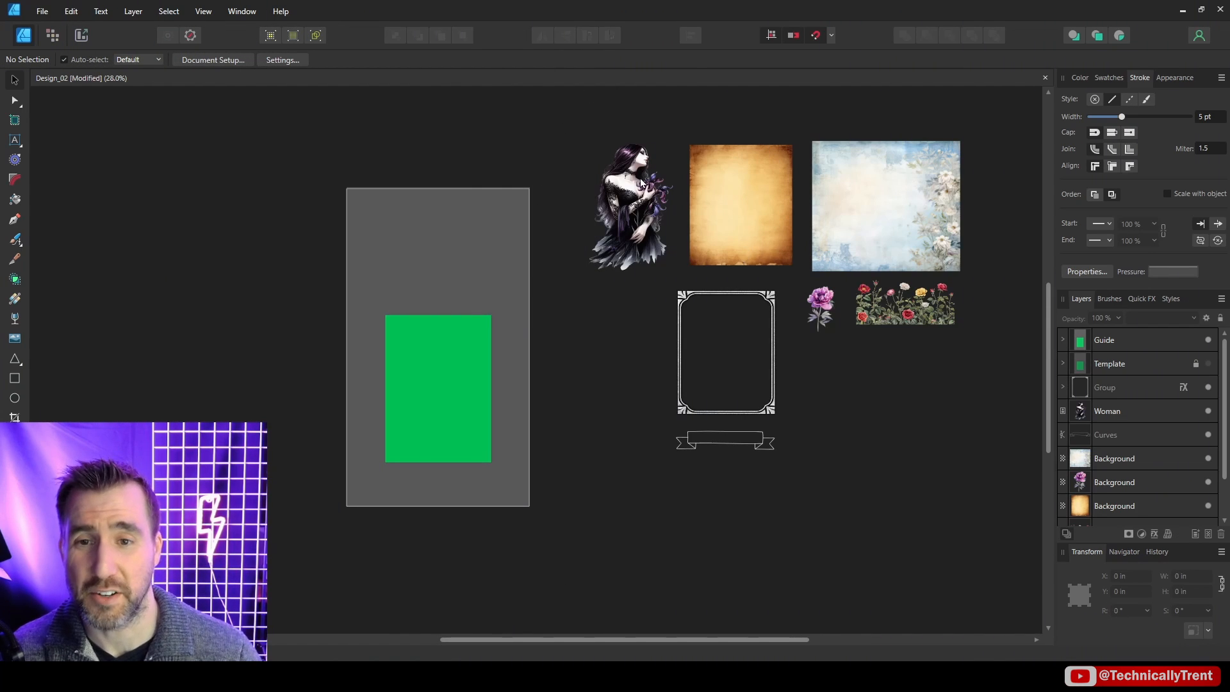
# In Affinity Designer's Design_02 document, examine the gathered design elements, including the gothic woman, backgrounds, flowers, ornate frame and ribbon banner.
pyautogui.click(641, 183)
pyautogui.scroll(5, 650, 151)
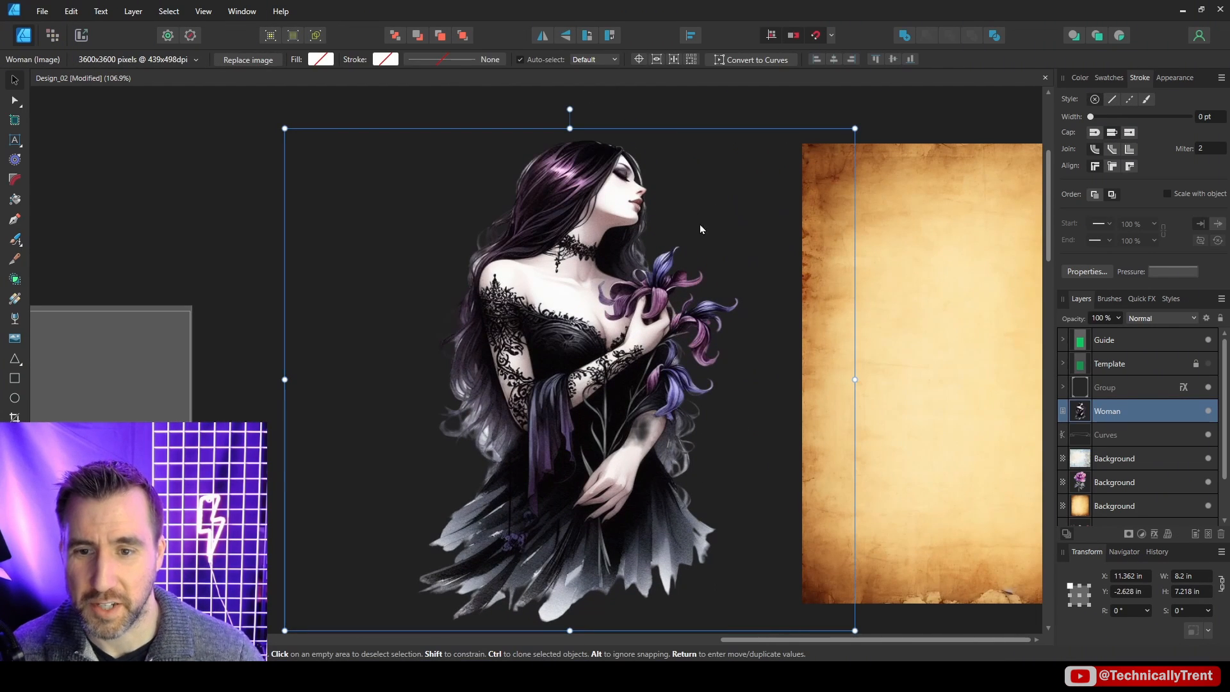
pyautogui.hscroll(3, 933, 269)
pyautogui.scroll(-3, 801, 335)
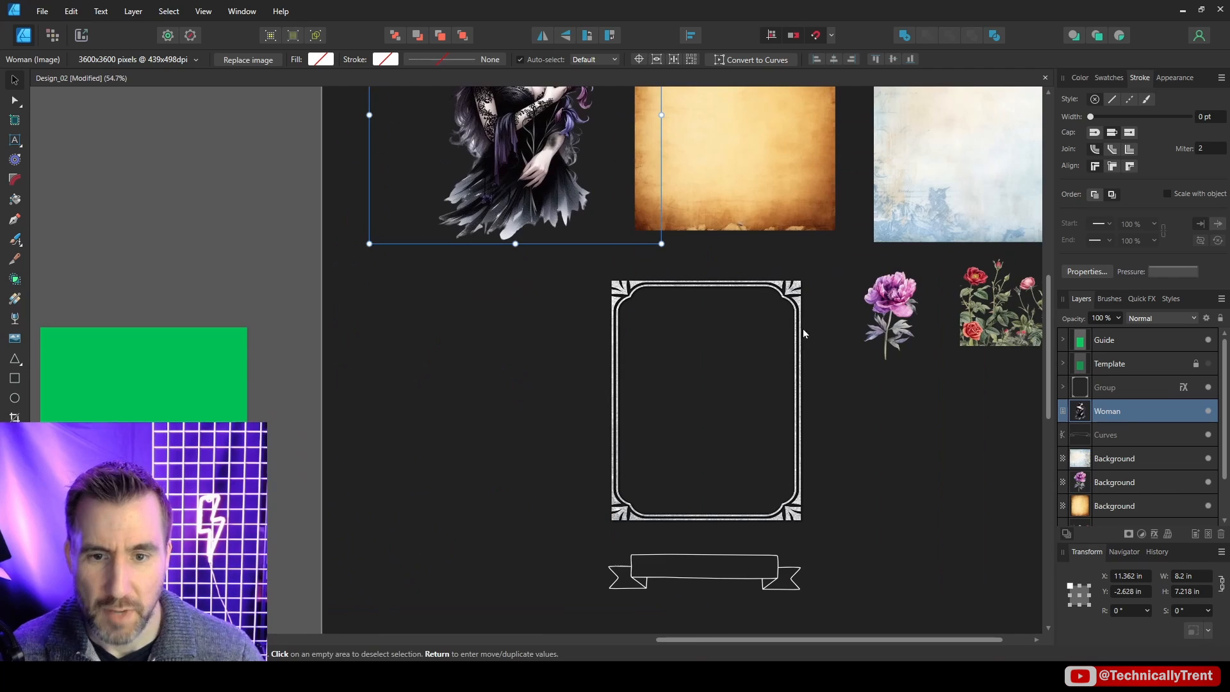
pyautogui.scroll(-3, 826, 359)
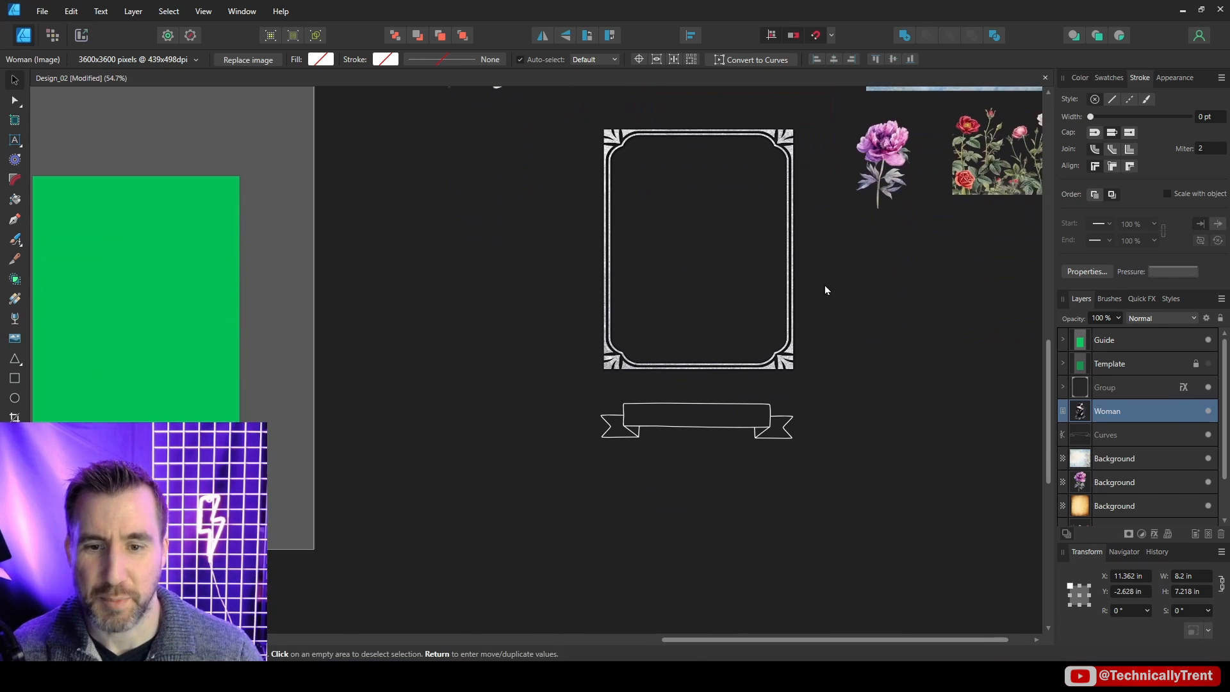
pyautogui.scroll(4, 757, 423)
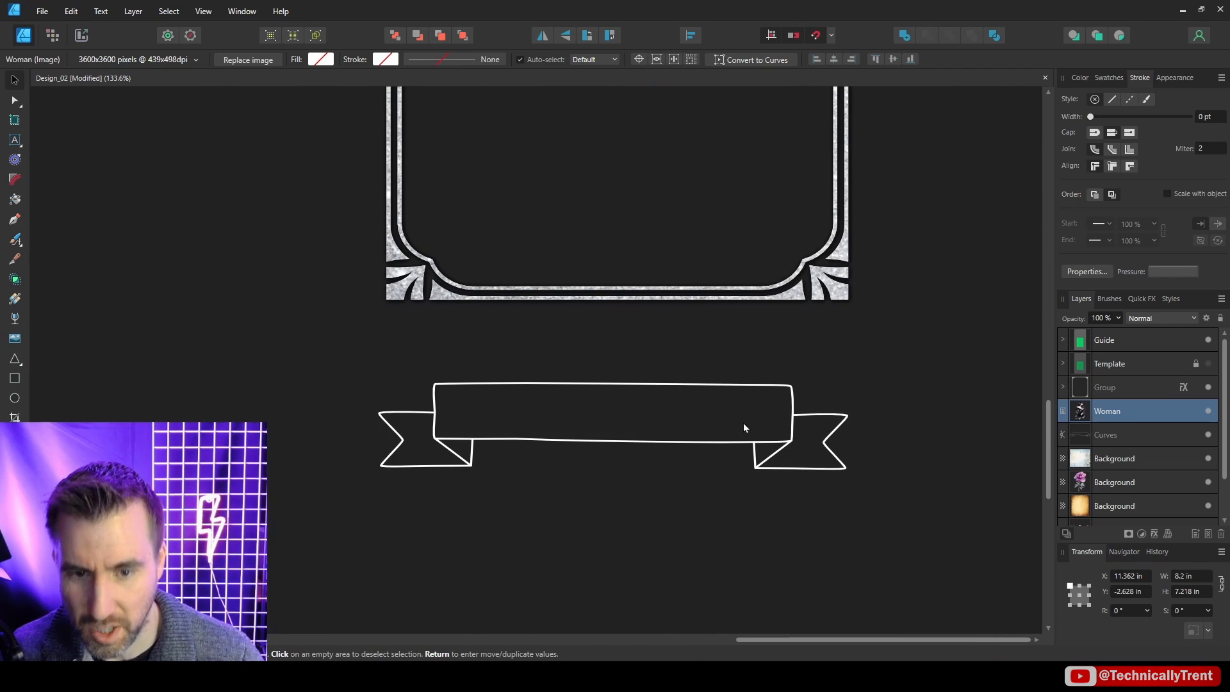
pyautogui.scroll(-8, 668, 358)
# Lower the Guide layer's opacity to 68%.
pyautogui.click(457, 304)
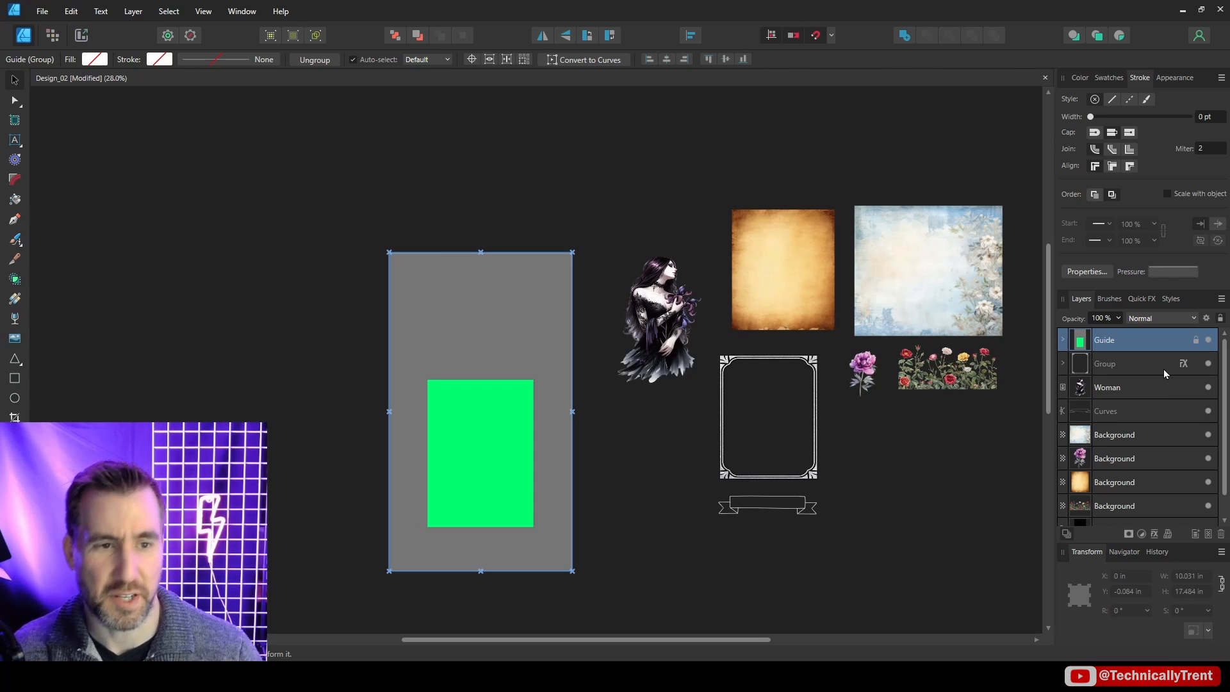
pyautogui.moveTo(1116, 333); pyautogui.dragTo(1094, 333)
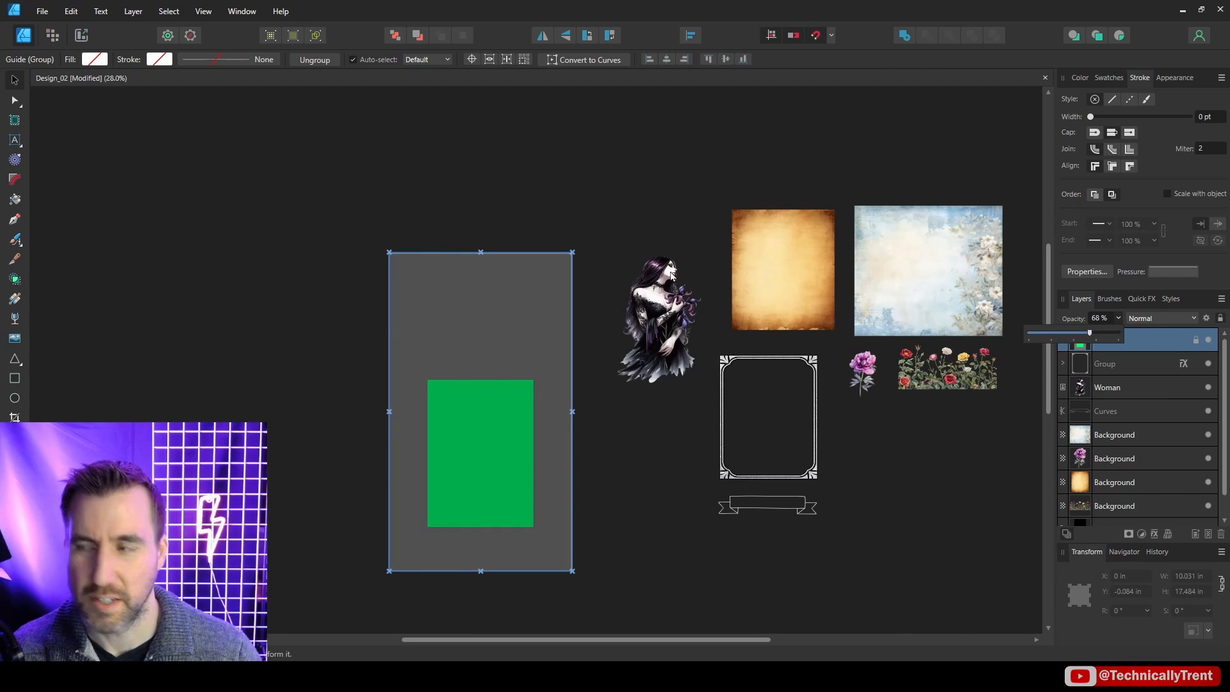
pyautogui.moveTo(616, 346); pyautogui.dragTo(653, 306)
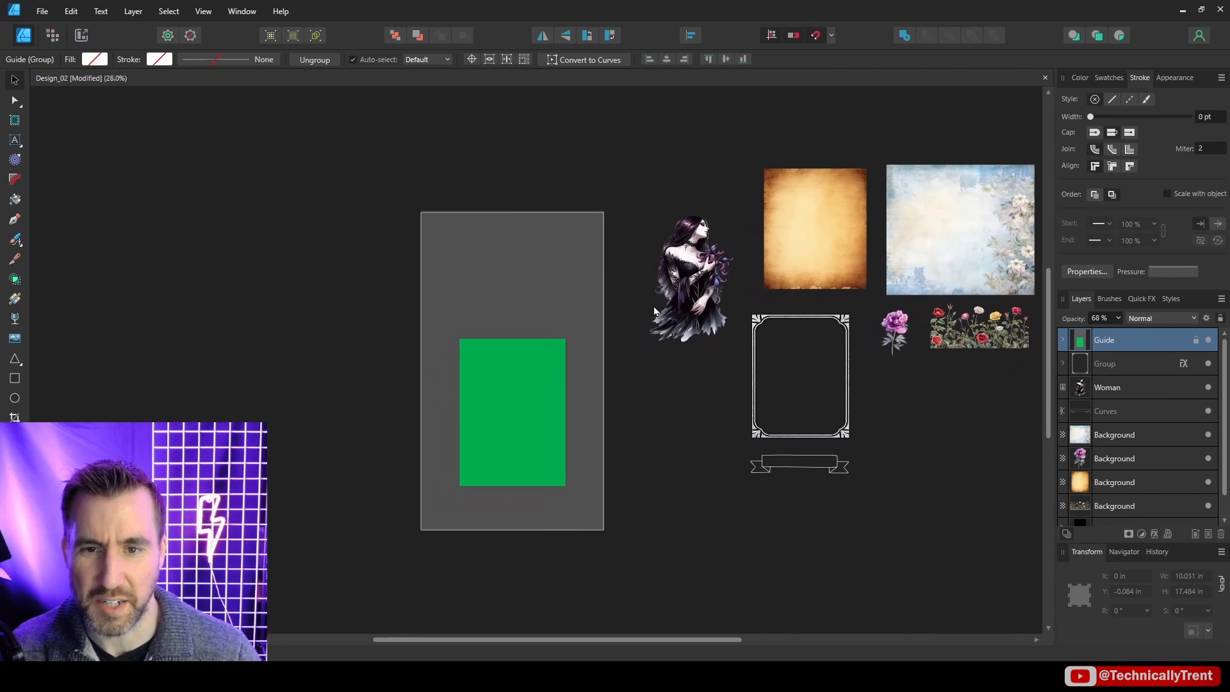
# Place the gothic woman image inside the guide's green area, centred horizontally, and scale it down slightly to fit.
pyautogui.click(691, 247)
pyautogui.moveTo(691, 247); pyautogui.dragTo(534, 370)
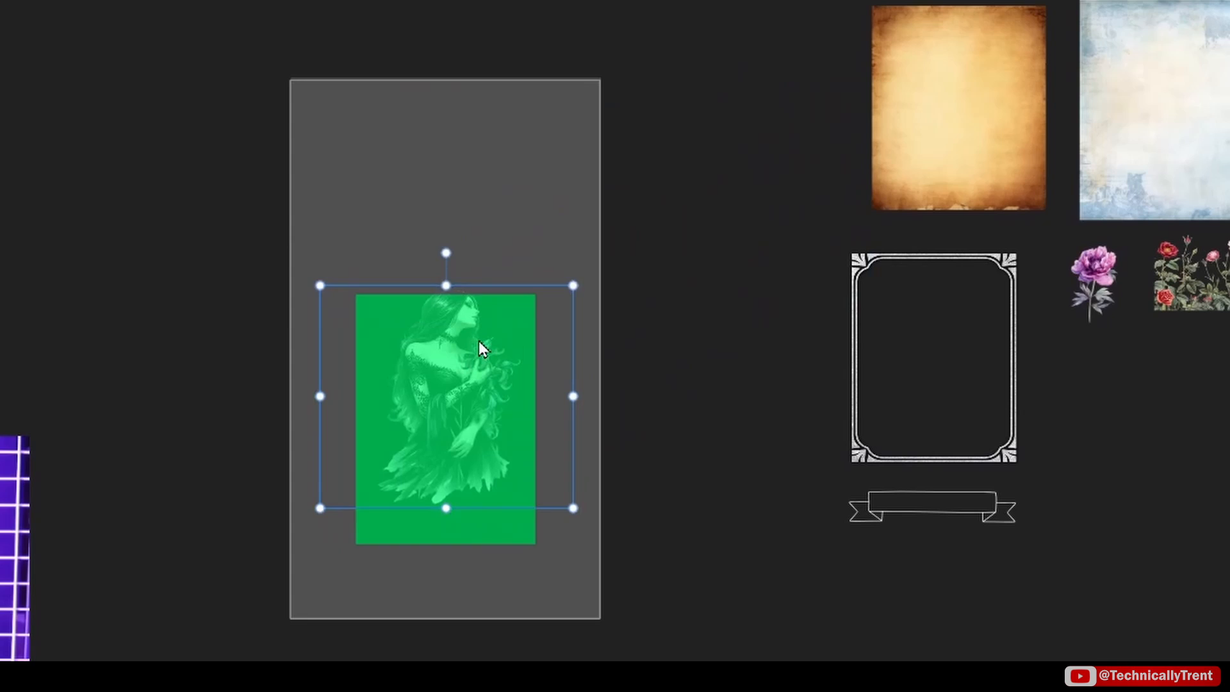
pyautogui.moveTo(480, 341); pyautogui.dragTo(504, 340)
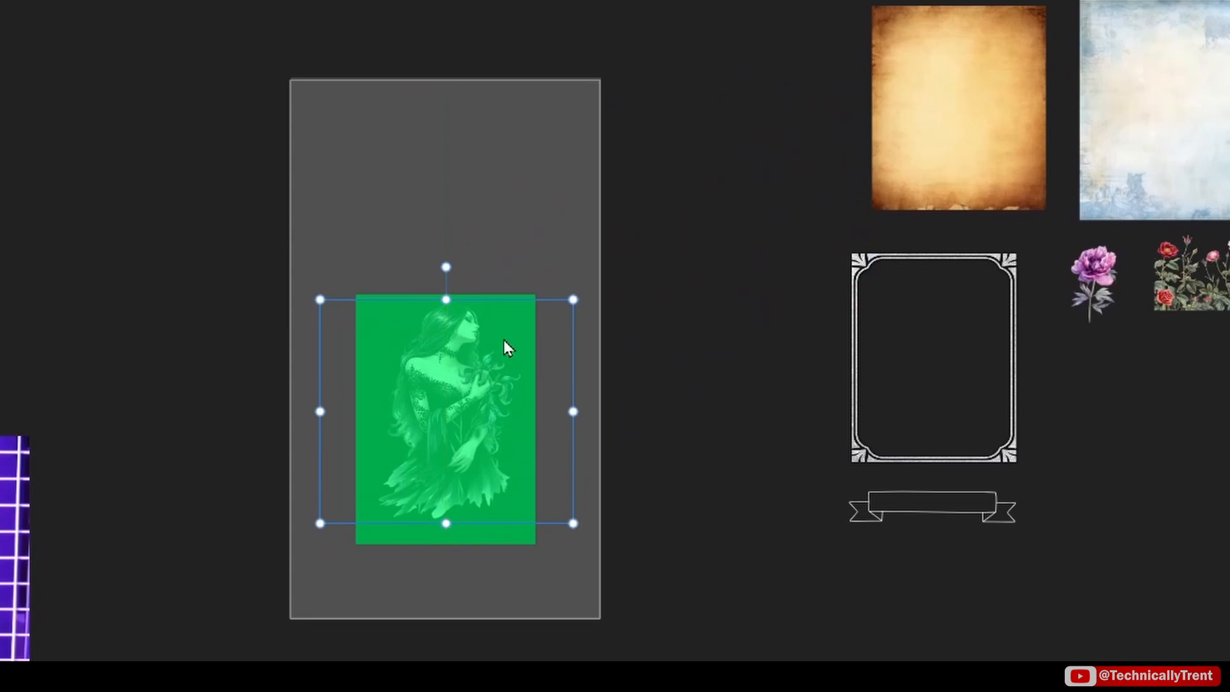
pyautogui.moveTo(572, 292); pyautogui.dragTo(536, 294)
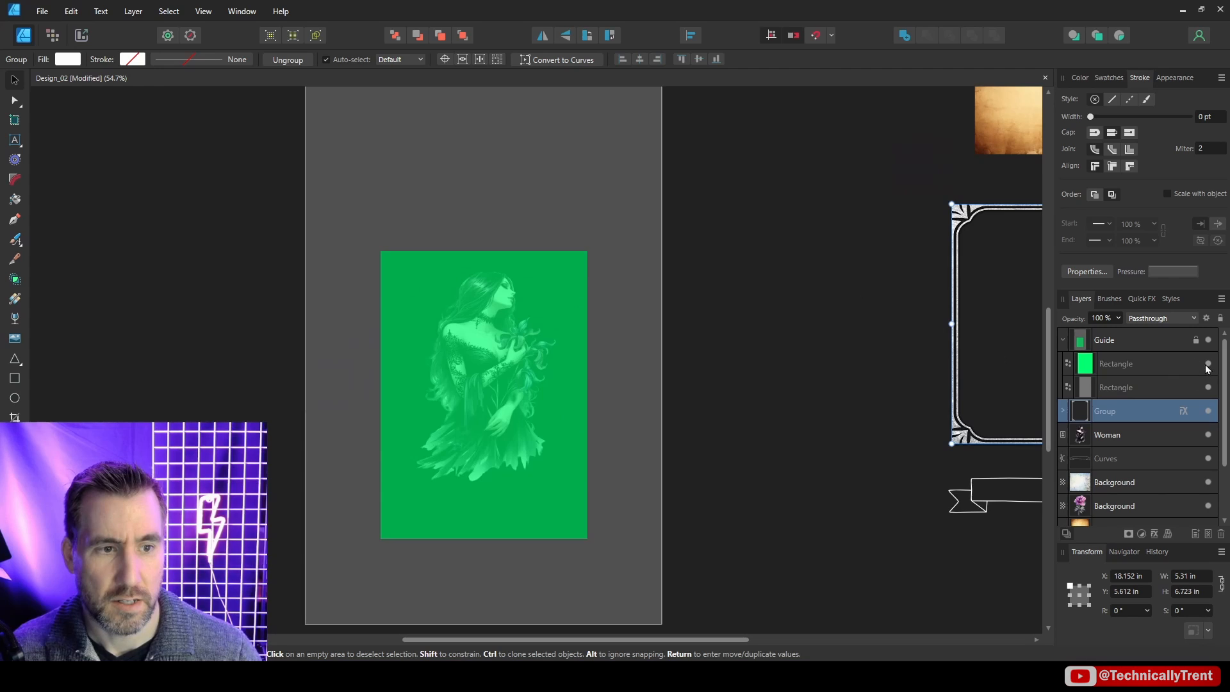
# Hide the guide's green rectangle and the whole Guide layer, and place the ornate frame around the woman.
pyautogui.click(1207, 364)
pyautogui.scroll(-1, 814, 295)
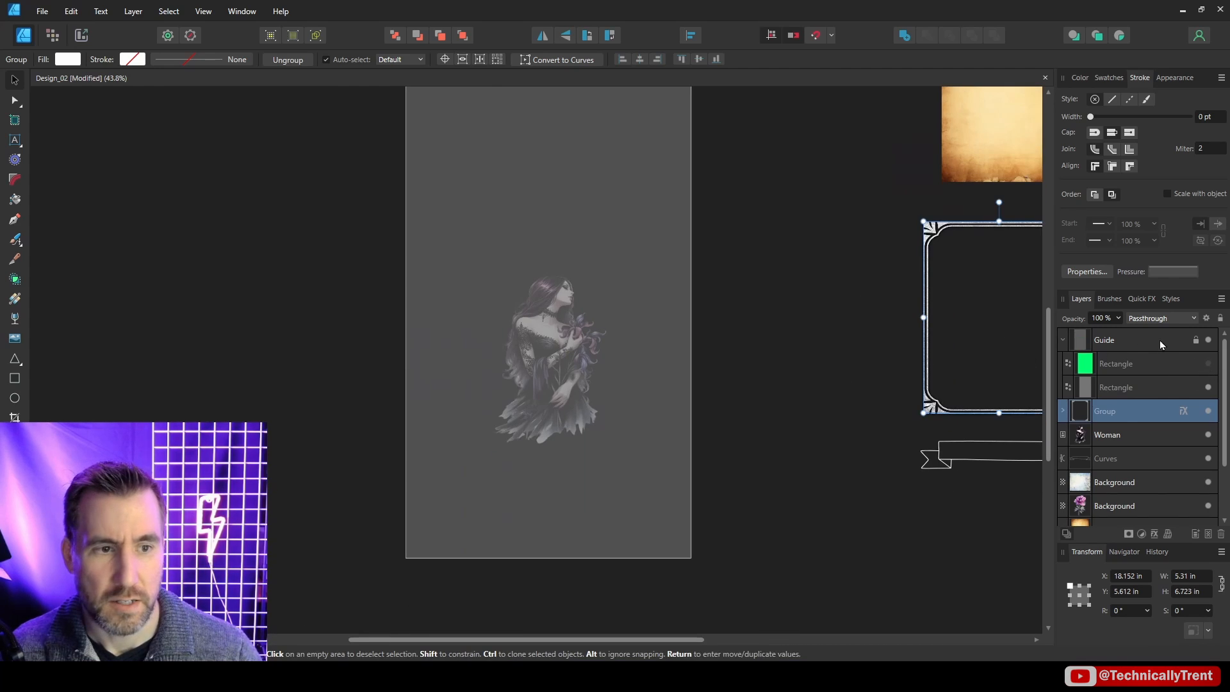
pyautogui.click(1208, 340)
pyautogui.moveTo(973, 229); pyautogui.dragTo(517, 269)
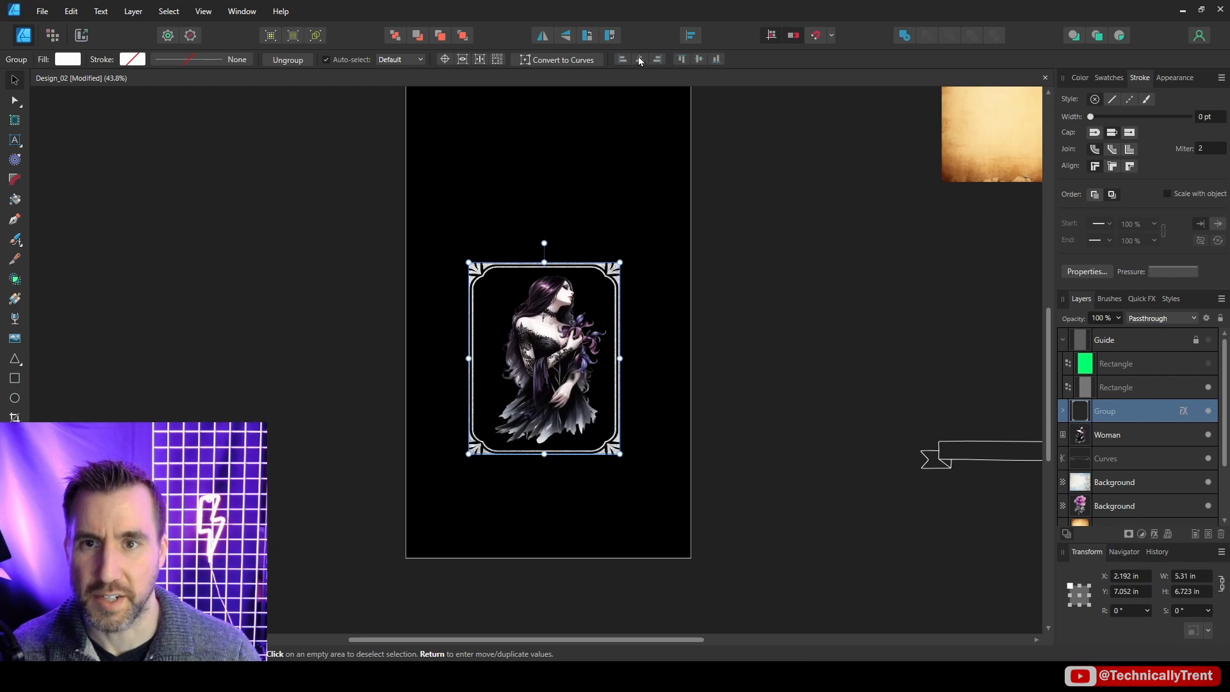
# Centre the ornate frame horizontally, then place the ribbon banner directly below it and centre the banner horizontally.
pyautogui.click(639, 59)
pyautogui.click(728, 213)
pyautogui.moveTo(1016, 449); pyautogui.dragTo(566, 470)
pyautogui.click(691, 35)
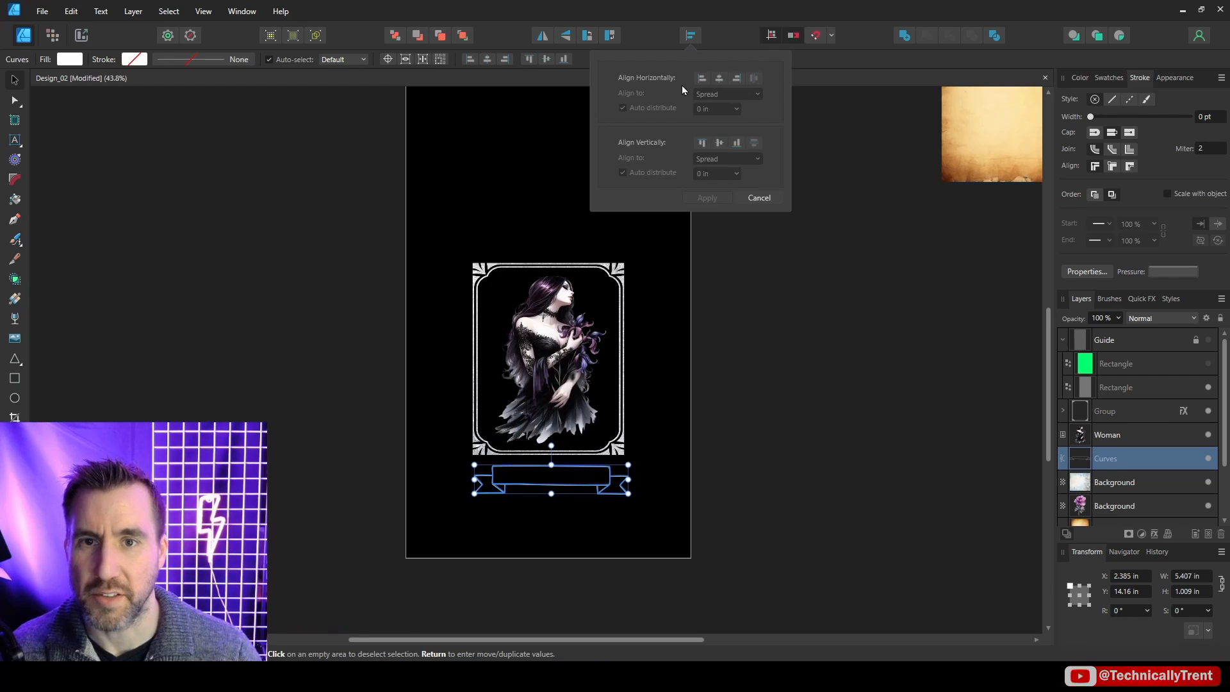
pyautogui.click(722, 78)
pyautogui.click(743, 290)
pyautogui.scroll(3, 743, 289)
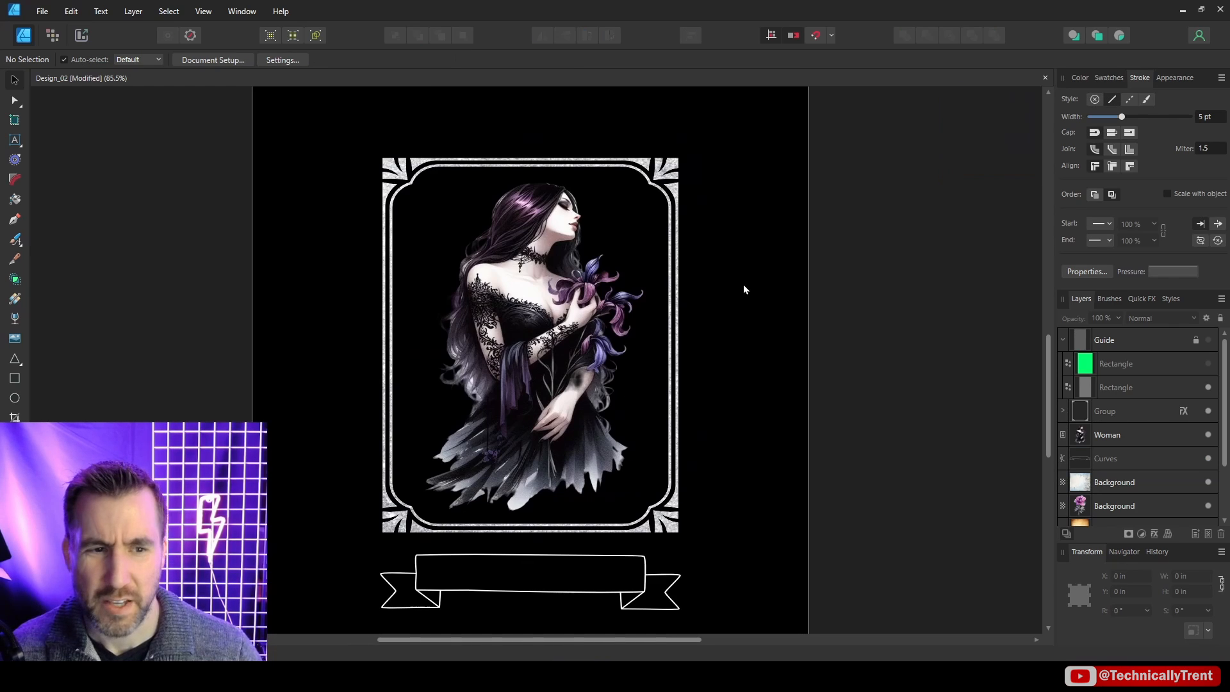
# Check the design against the guide's green area, move the ribbon banner up until it fits inside, and hide the guide again.
pyautogui.click(1207, 341)
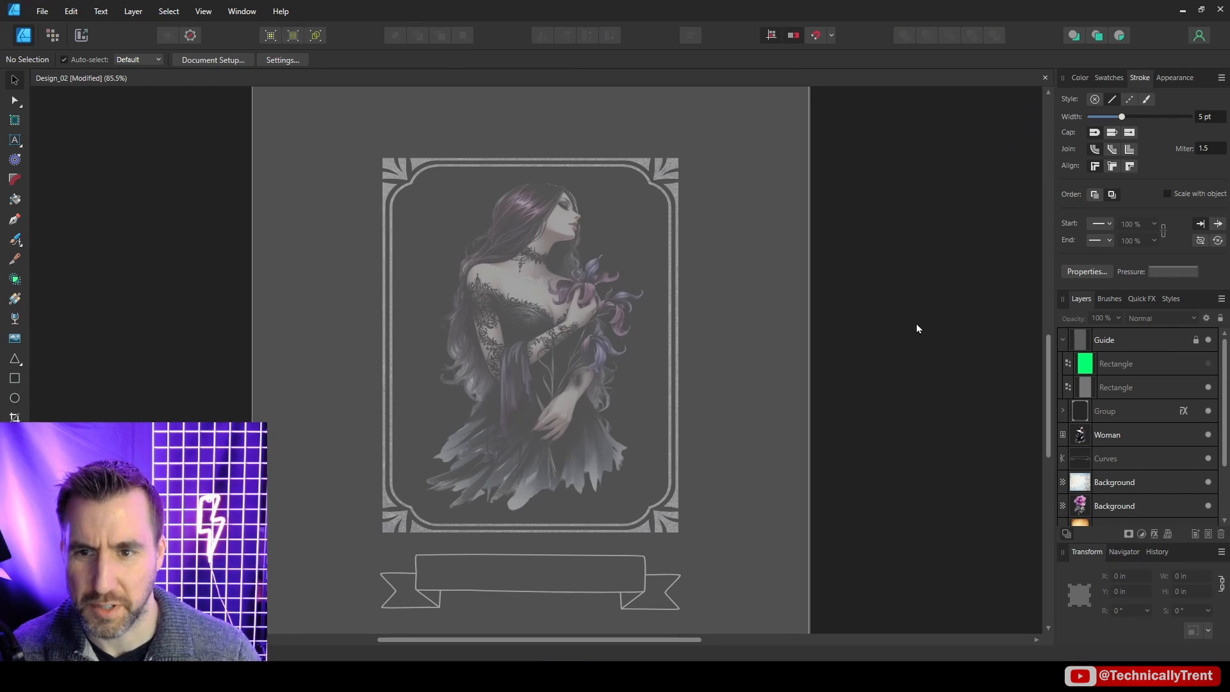
pyautogui.click(1207, 364)
pyautogui.moveTo(170, 109); pyautogui.dragTo(731, 639)
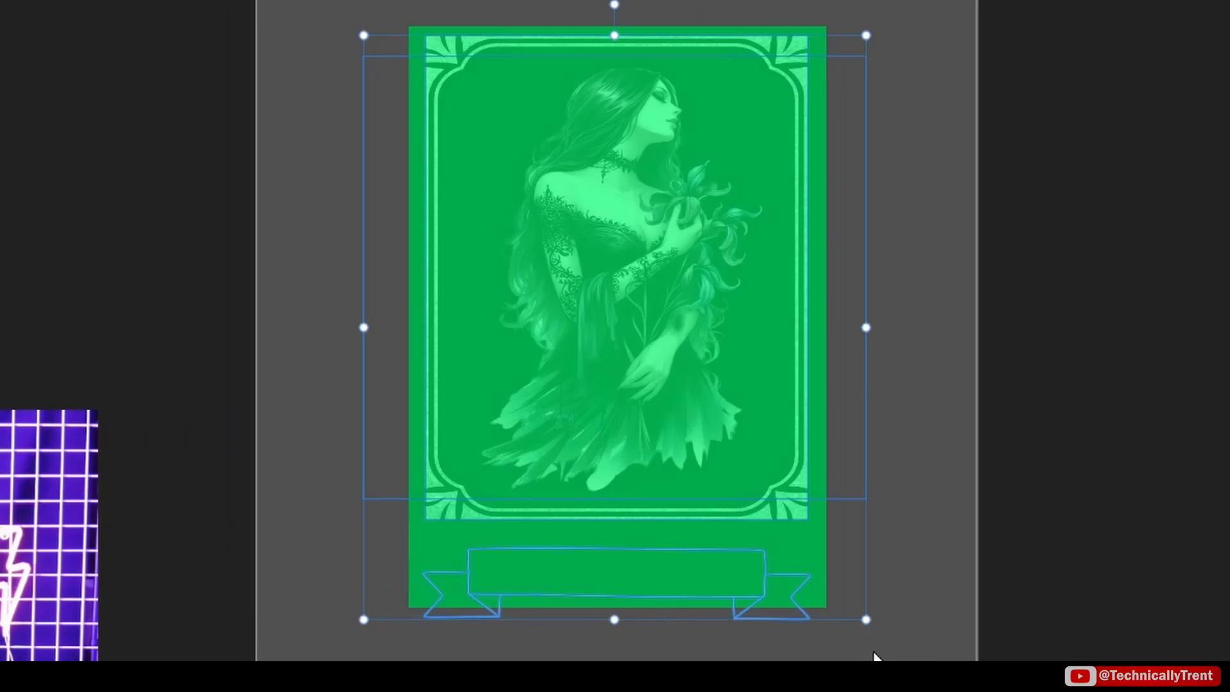
pyautogui.click(701, 550)
pyautogui.moveTo(701, 551); pyautogui.dragTo(702, 535)
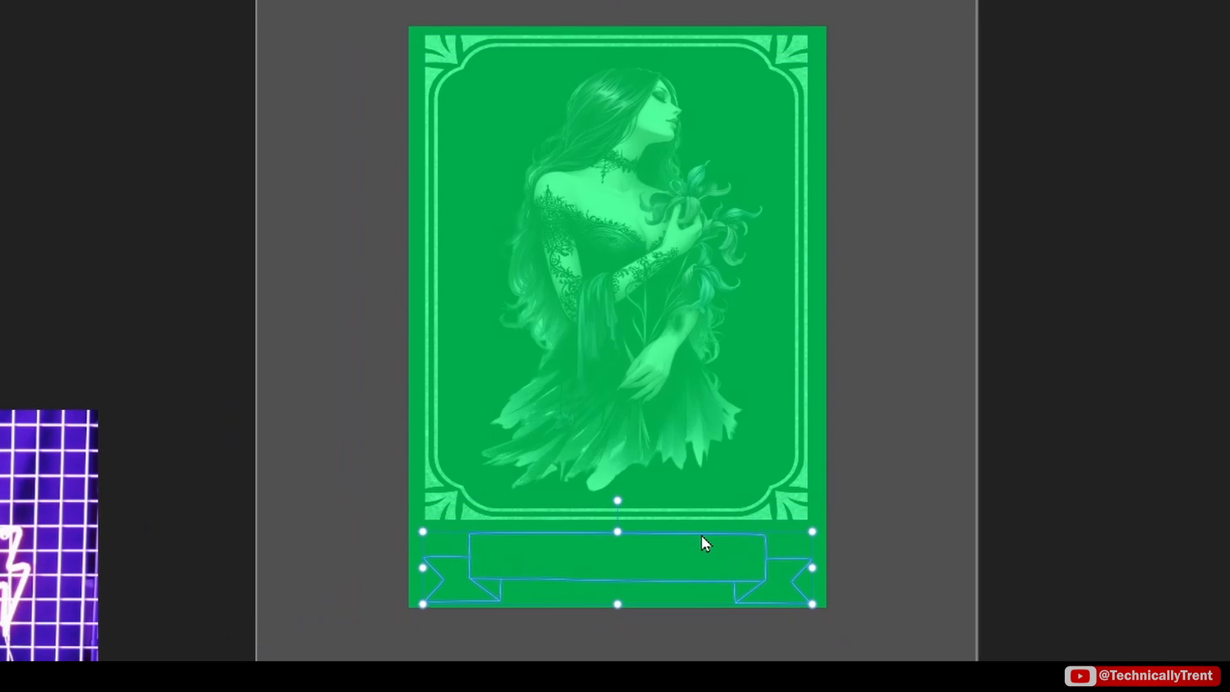
pyautogui.click(801, 71)
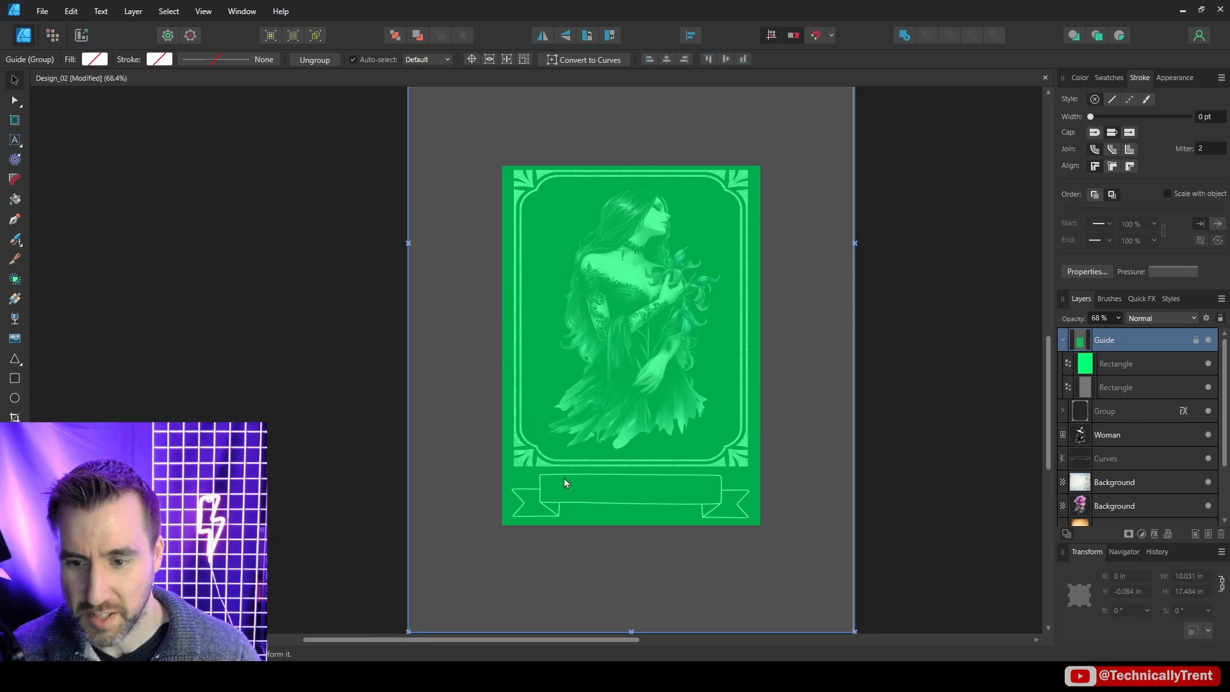
pyautogui.click(1209, 340)
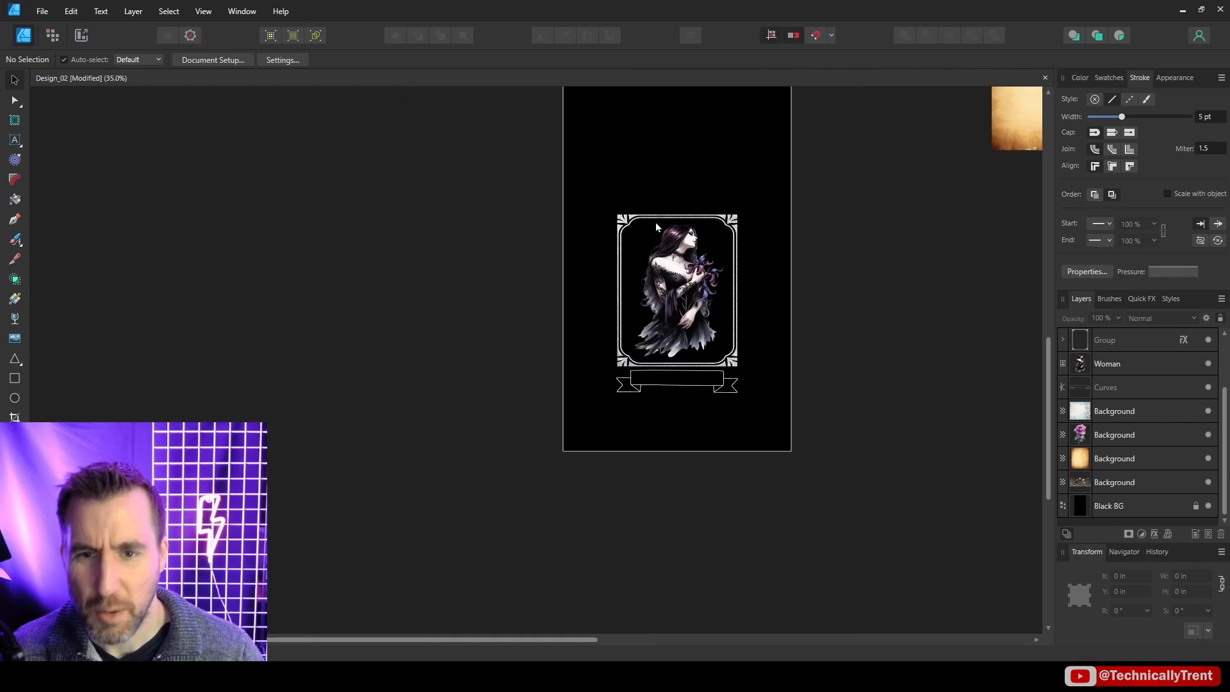
# Copy the blue floral background, try it behind the woman and frame, and move the copy beside the artboard.
pyautogui.moveTo(730, 192); pyautogui.dragTo(691, 359)
pyautogui.scroll(-1, 932, 243)
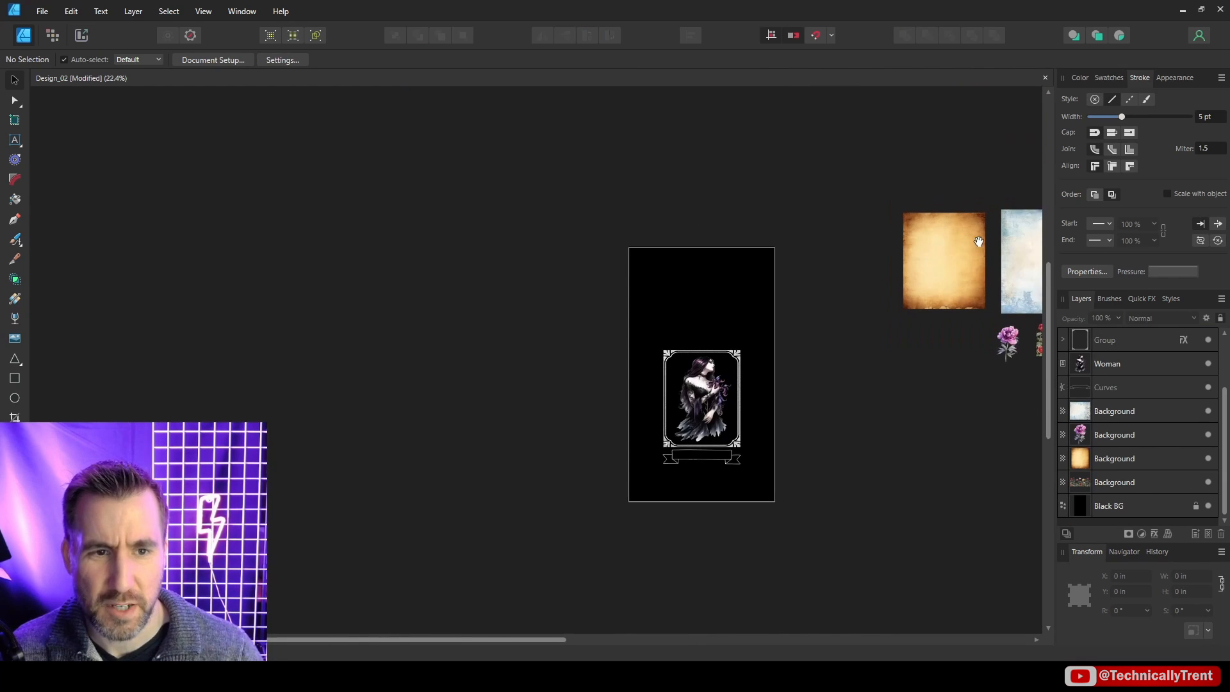
pyautogui.hscroll(3, 951, 256)
pyautogui.click(947, 260)
pyautogui.moveTo(948, 260); pyautogui.dragTo(623, 408)
pyautogui.scroll(4, 626, 393)
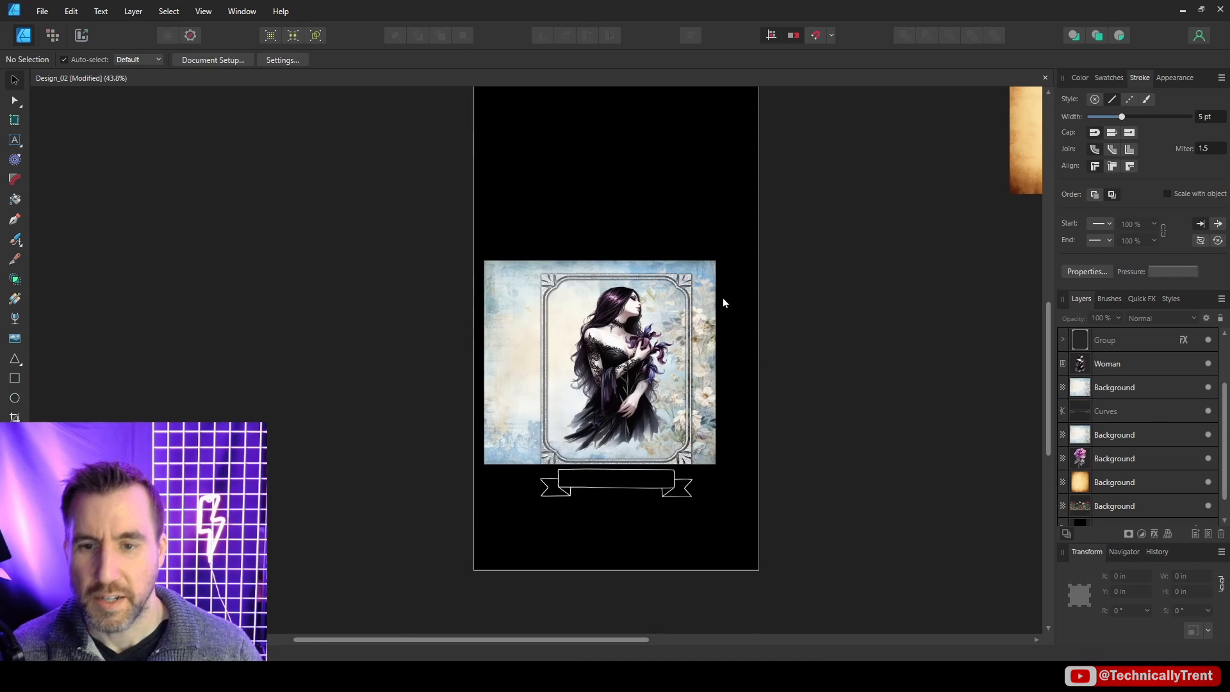
pyautogui.scroll(4, 710, 288)
pyautogui.moveTo(613, 345); pyautogui.dragTo(793, 229)
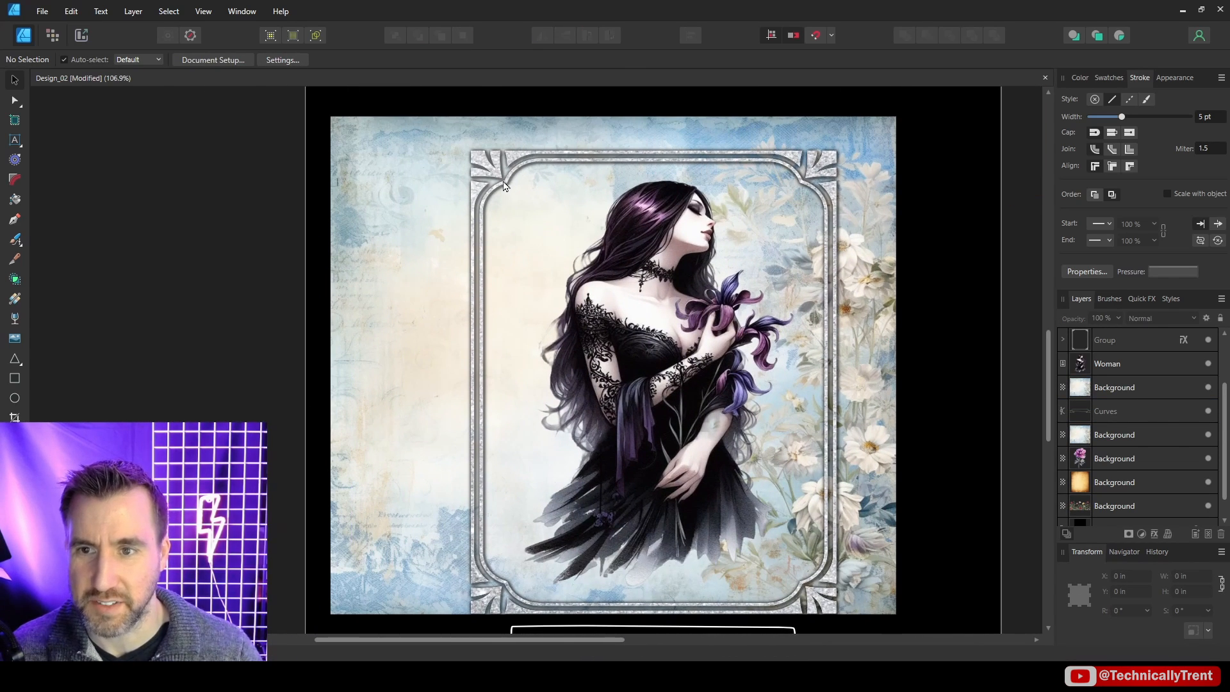
pyautogui.scroll(-4, 557, 221)
pyautogui.moveTo(556, 221); pyautogui.dragTo(935, 221)
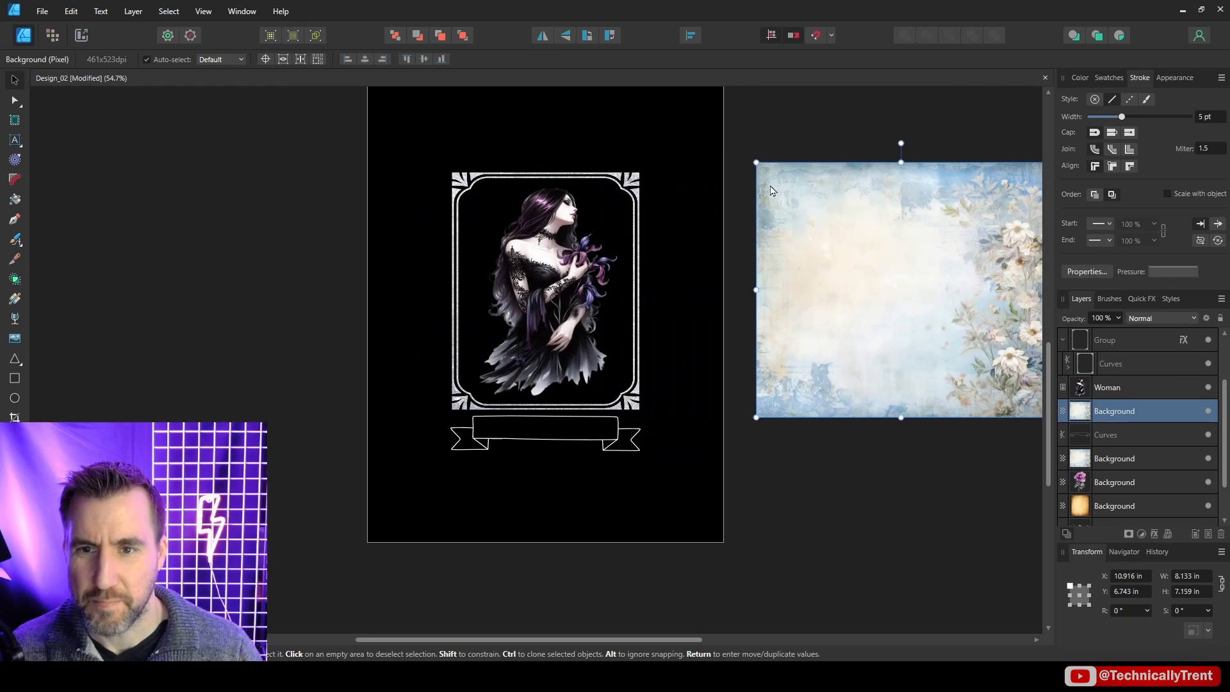
# Create a separate shape from the ornate frame's inner area with the Shape Builder Tool.
pyautogui.scroll(5, 620, 233)
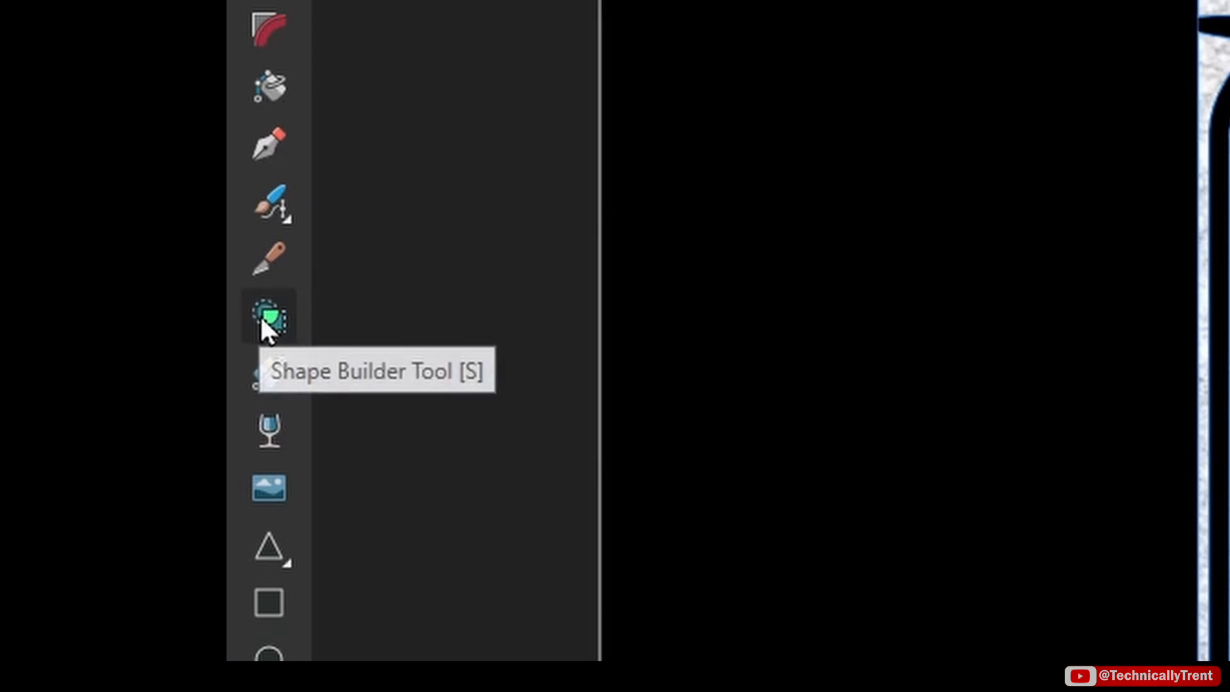
pyautogui.click(14, 280)
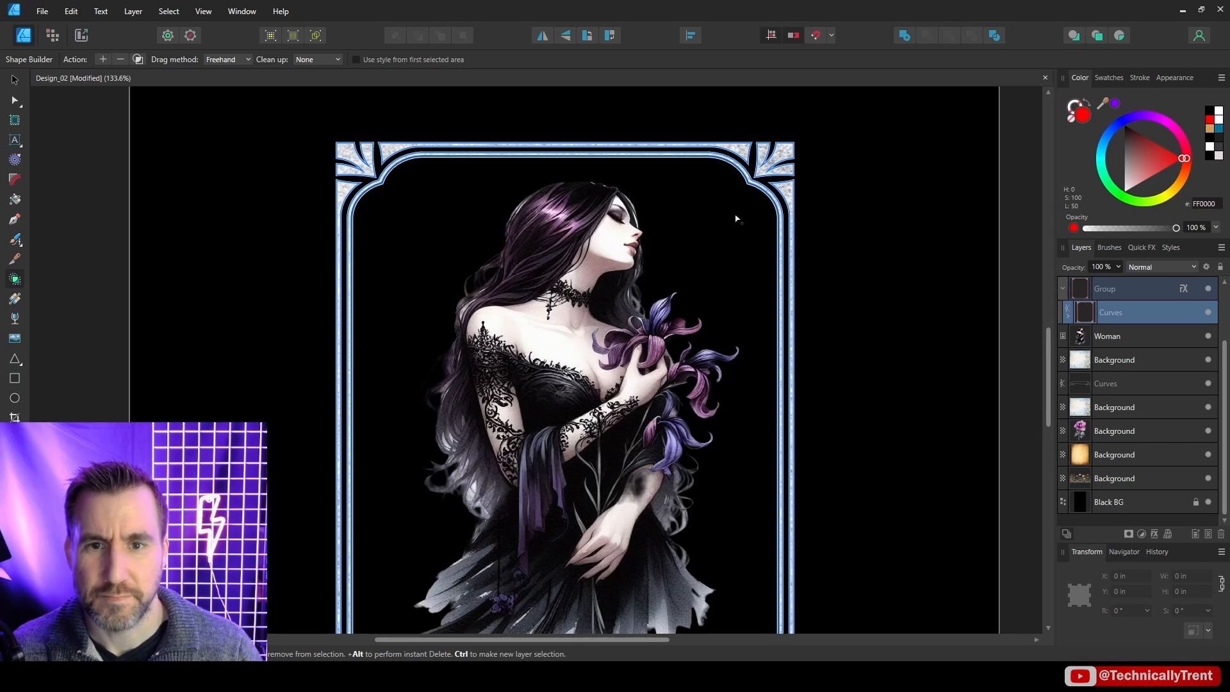
pyautogui.click(730, 221)
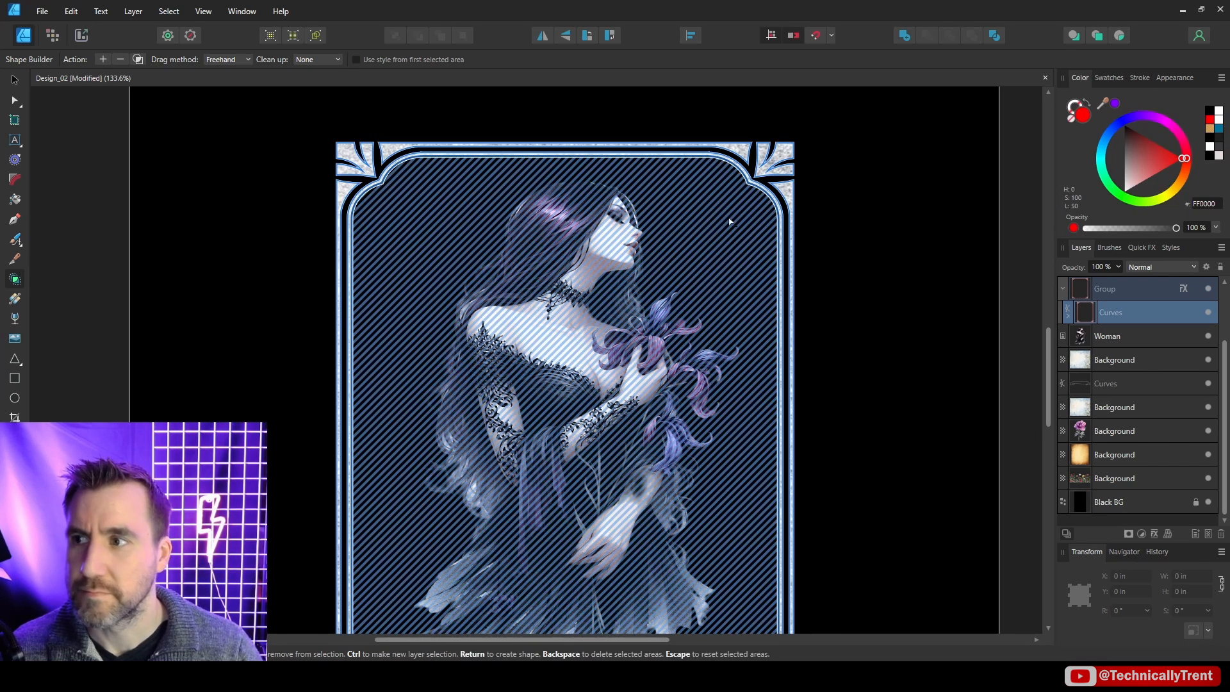
pyautogui.press('Return')
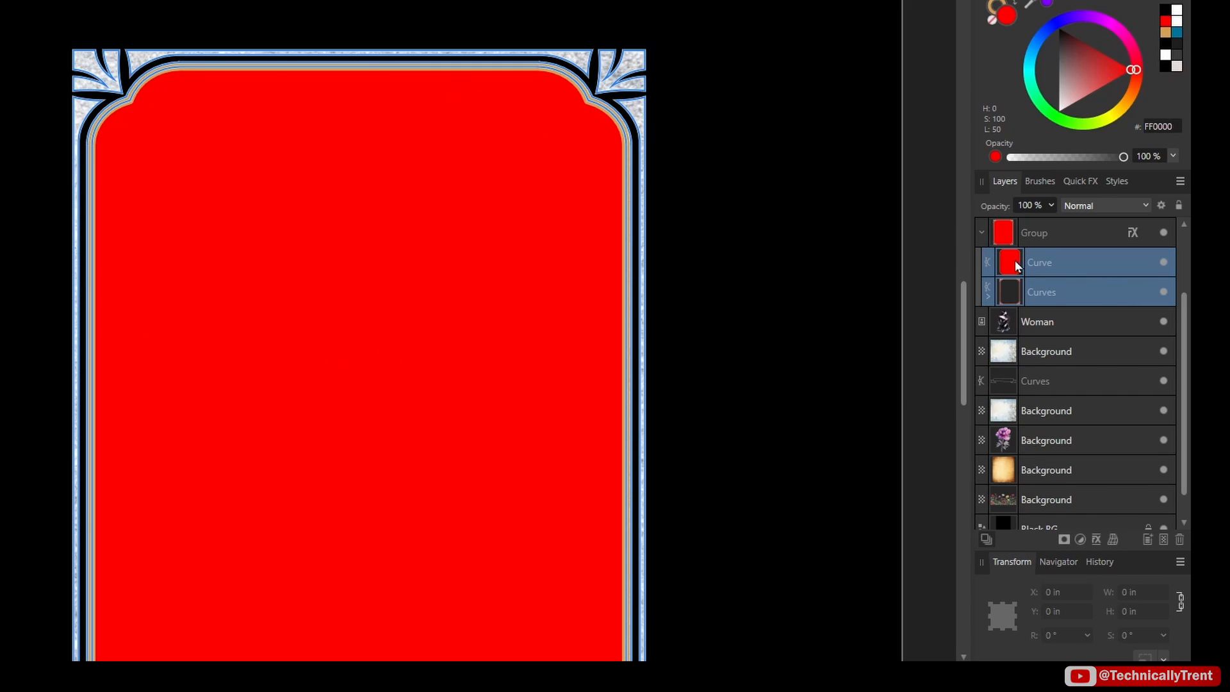
# Nest the Woman layer inside the new red curve so the woman is clipped to it.
pyautogui.click(1021, 321)
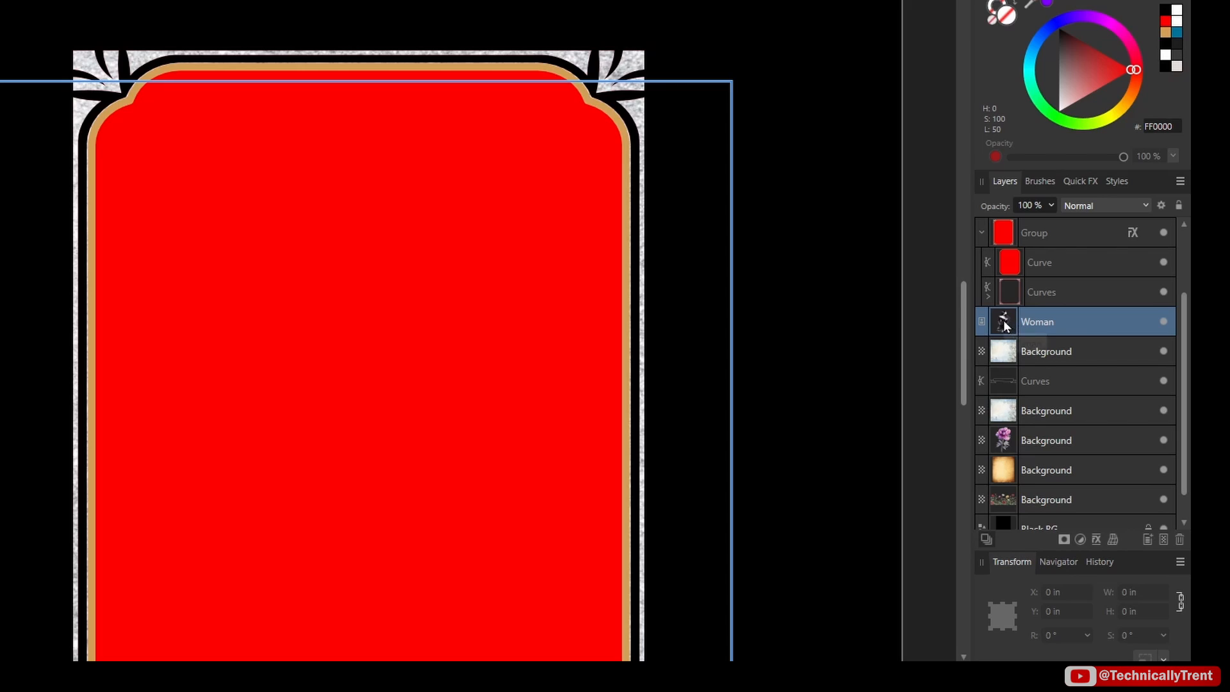
pyautogui.moveTo(1003, 326); pyautogui.dragTo(1037, 257)
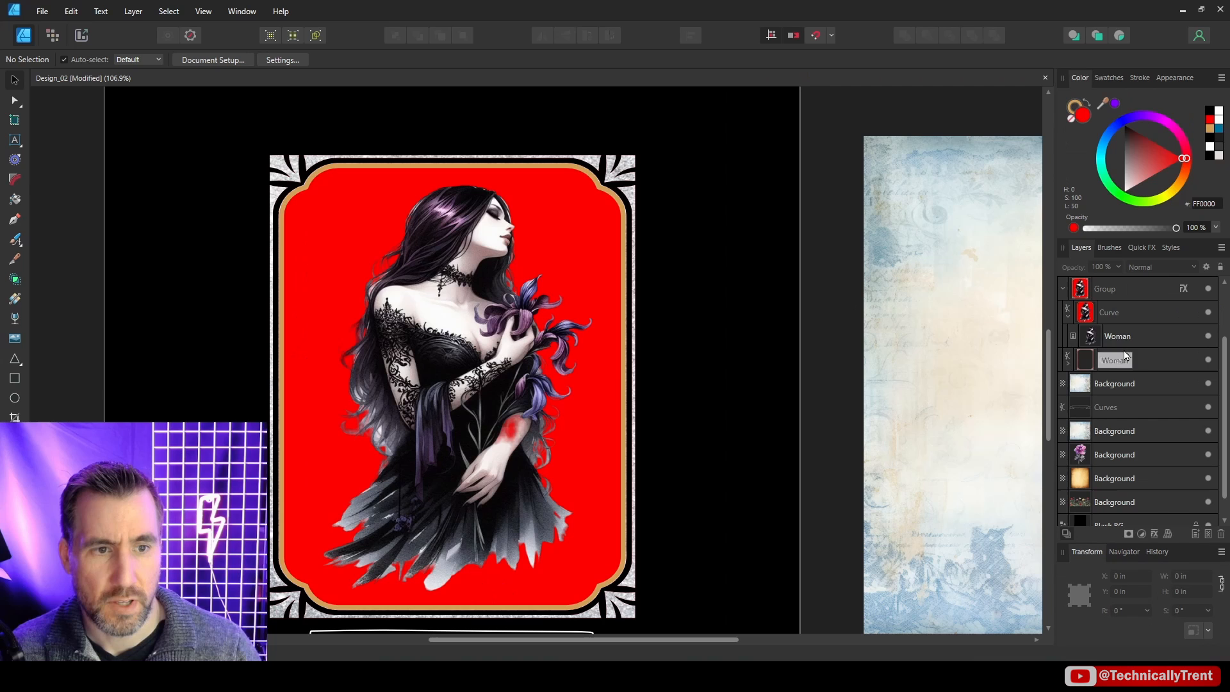
pyautogui.moveTo(1125, 355); pyautogui.dragTo(1074, 320)
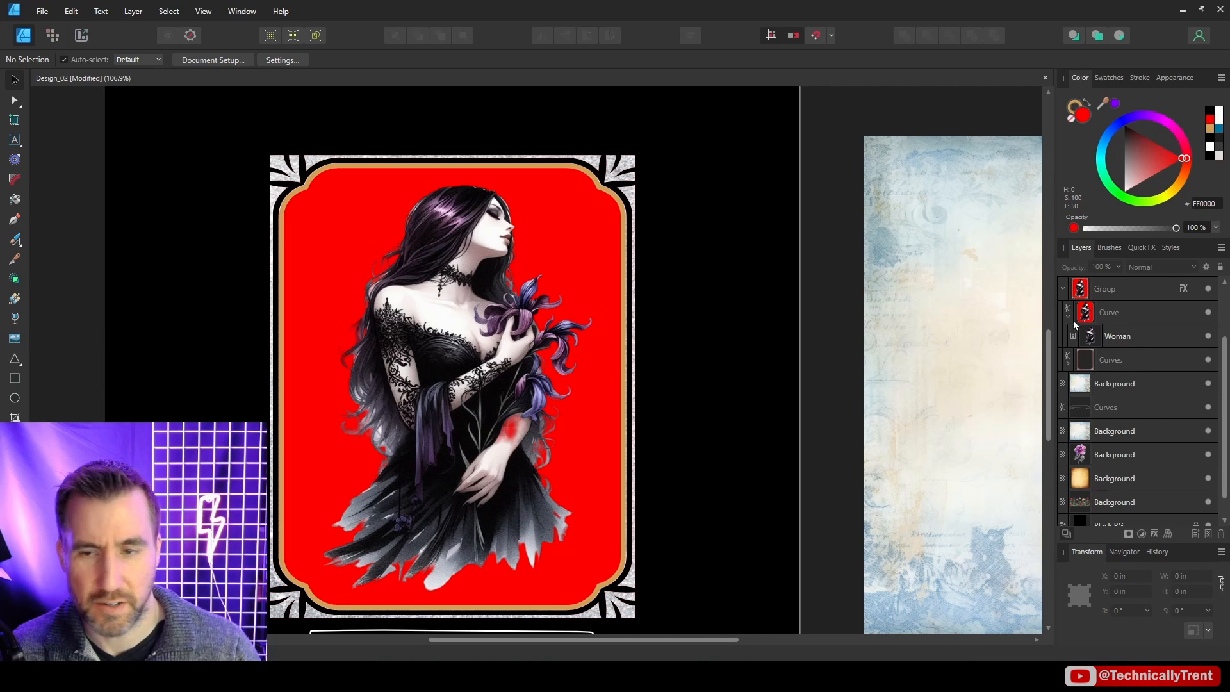
# Place the blue floral background copy over the frame and nest it inside the curve, beneath the Woman layer.
pyautogui.scroll(-3, 762, 307)
pyautogui.moveTo(964, 297); pyautogui.dragTo(679, 305)
pyautogui.moveTo(1079, 374); pyautogui.dragTo(1097, 326)
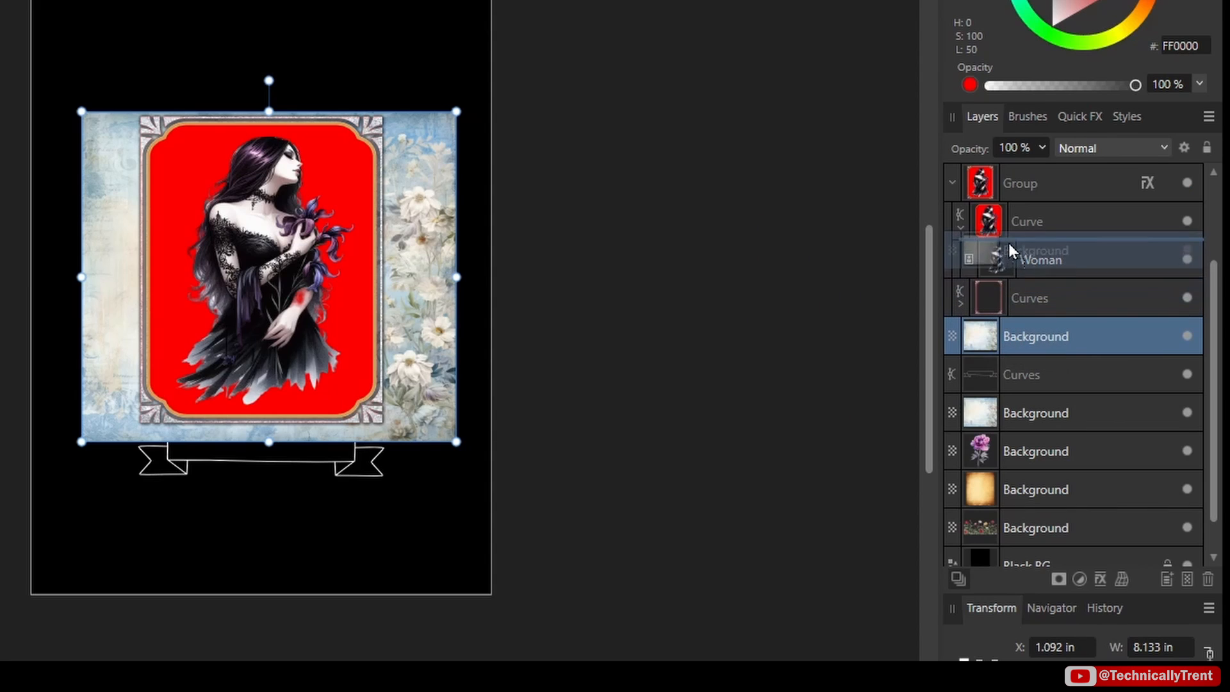
pyautogui.moveTo(1008, 244); pyautogui.dragTo(1037, 218)
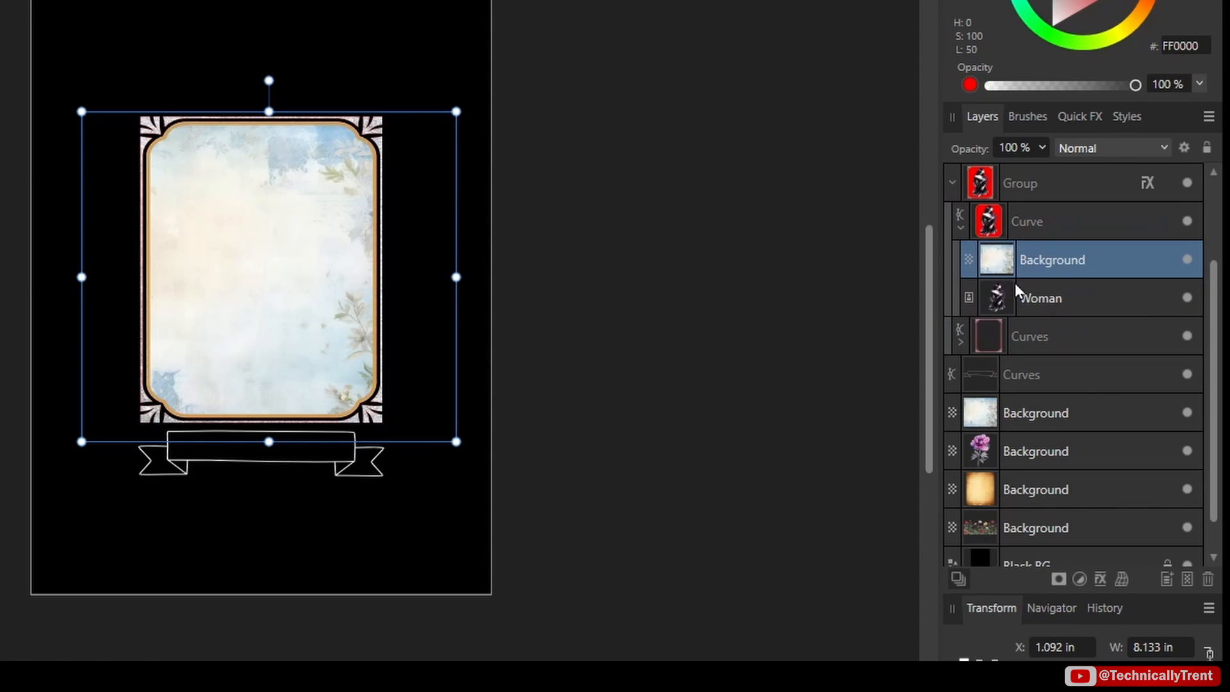
pyautogui.moveTo(1015, 283); pyautogui.dragTo(997, 257)
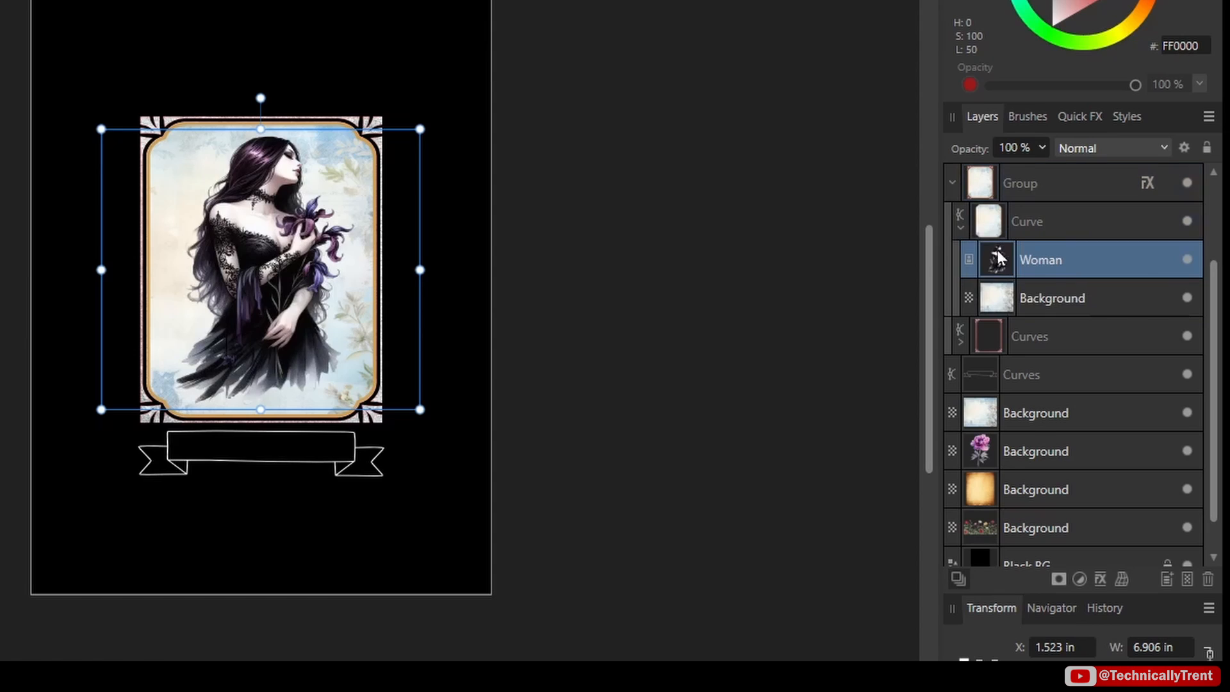
# Remove the red fill and the gold stroke from the curve that clips the woman.
pyautogui.scroll(3, 289, 224)
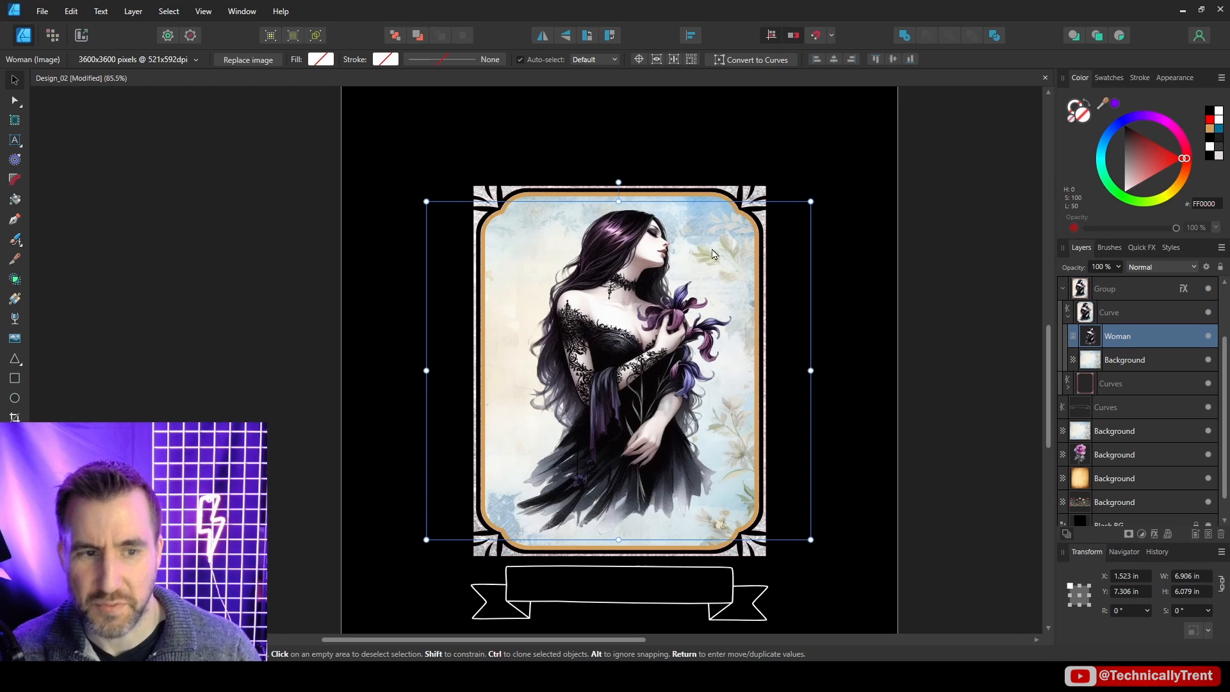
pyautogui.scroll(2, 714, 253)
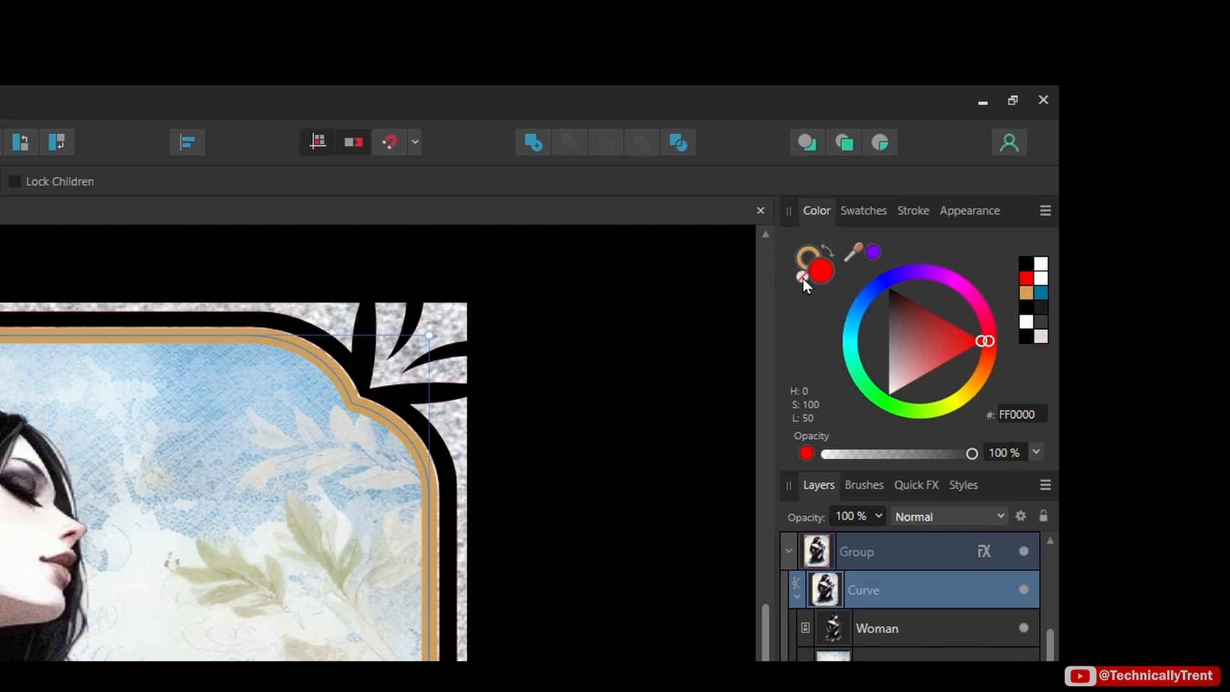
pyautogui.click(802, 278)
pyautogui.click(798, 255)
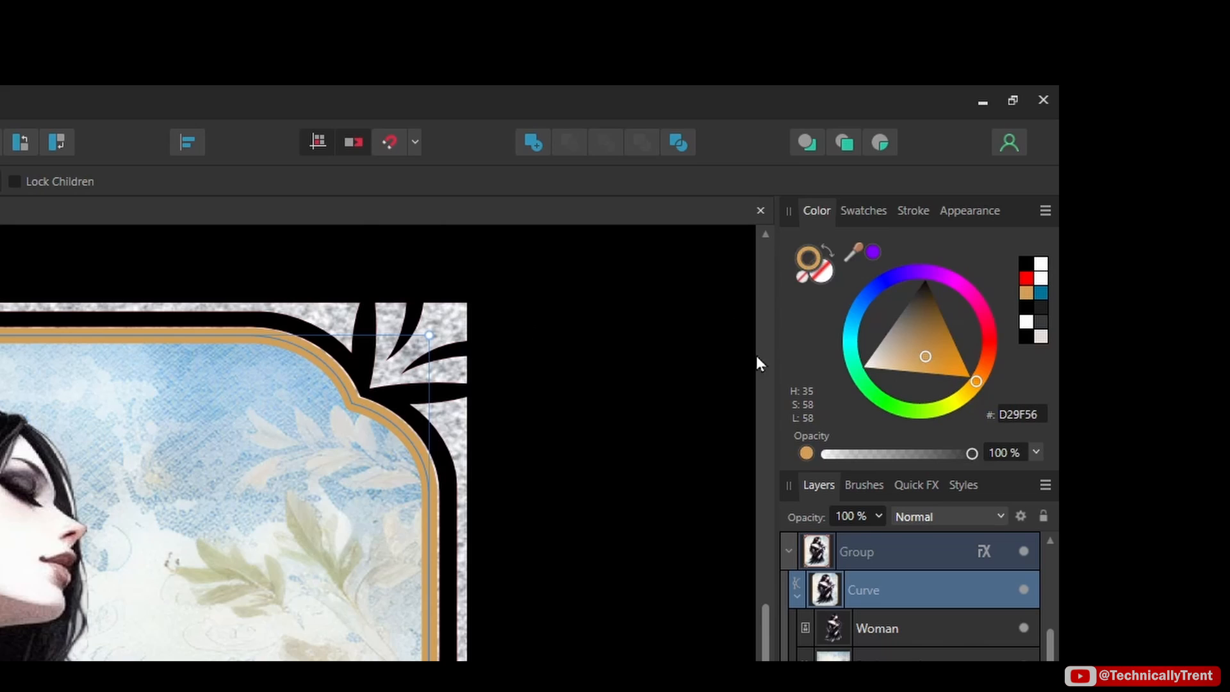
pyautogui.click(803, 278)
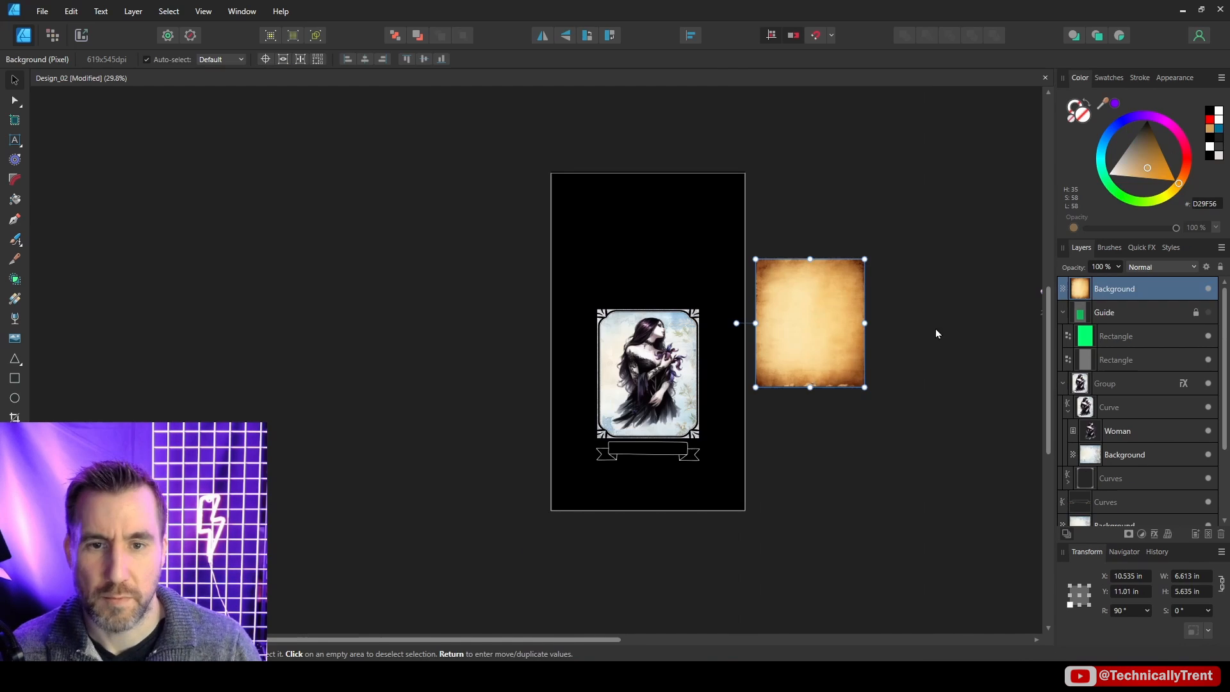
# Place the parchment background over the frame and nest it inside the Frame layer, beneath the woman and the blue floral background.
pyautogui.scroll(-1, 806, 292)
pyautogui.moveTo(805, 292); pyautogui.dragTo(667, 304)
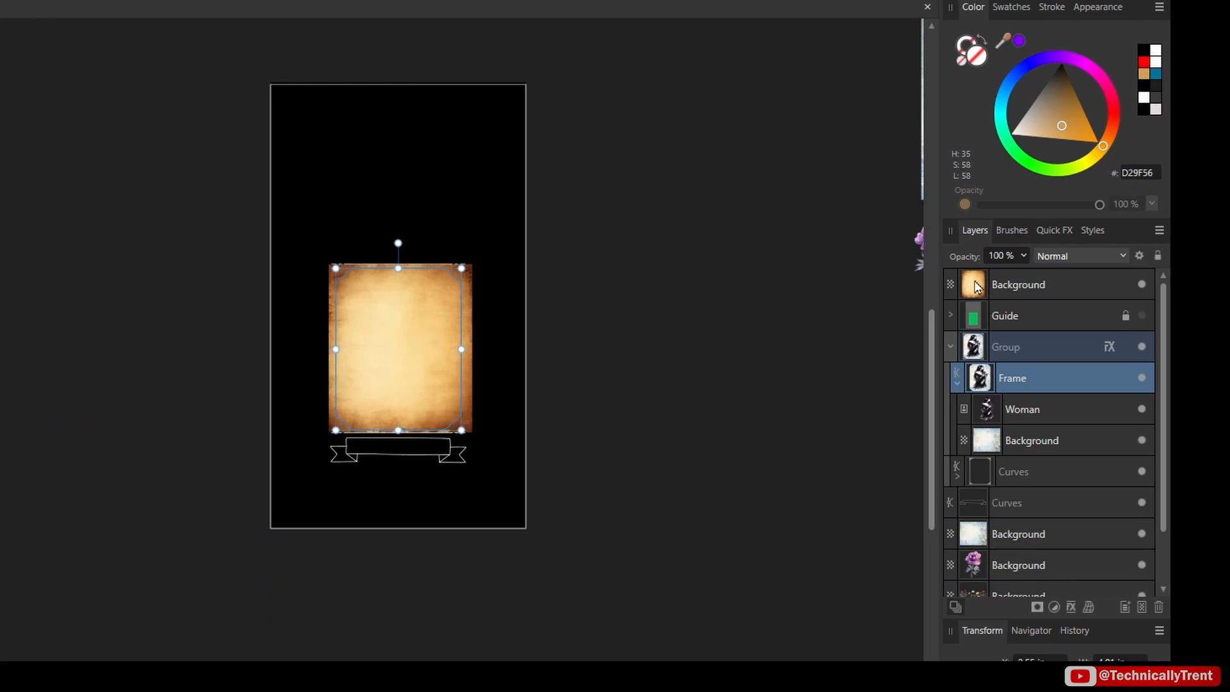
pyautogui.moveTo(1017, 284); pyautogui.dragTo(1003, 387)
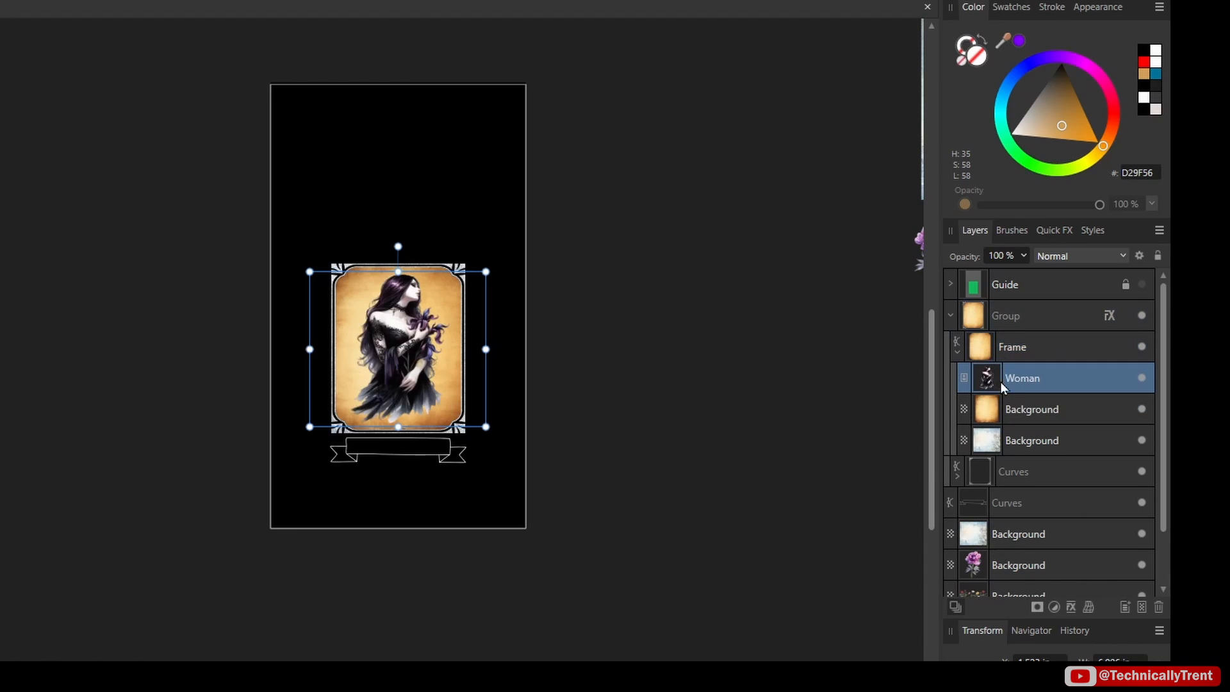
pyautogui.moveTo(996, 446); pyautogui.dragTo(995, 392)
pyautogui.keyDown('ctrl'); pyautogui.scroll(3, 669, 322); pyautogui.keyUp('ctrl')
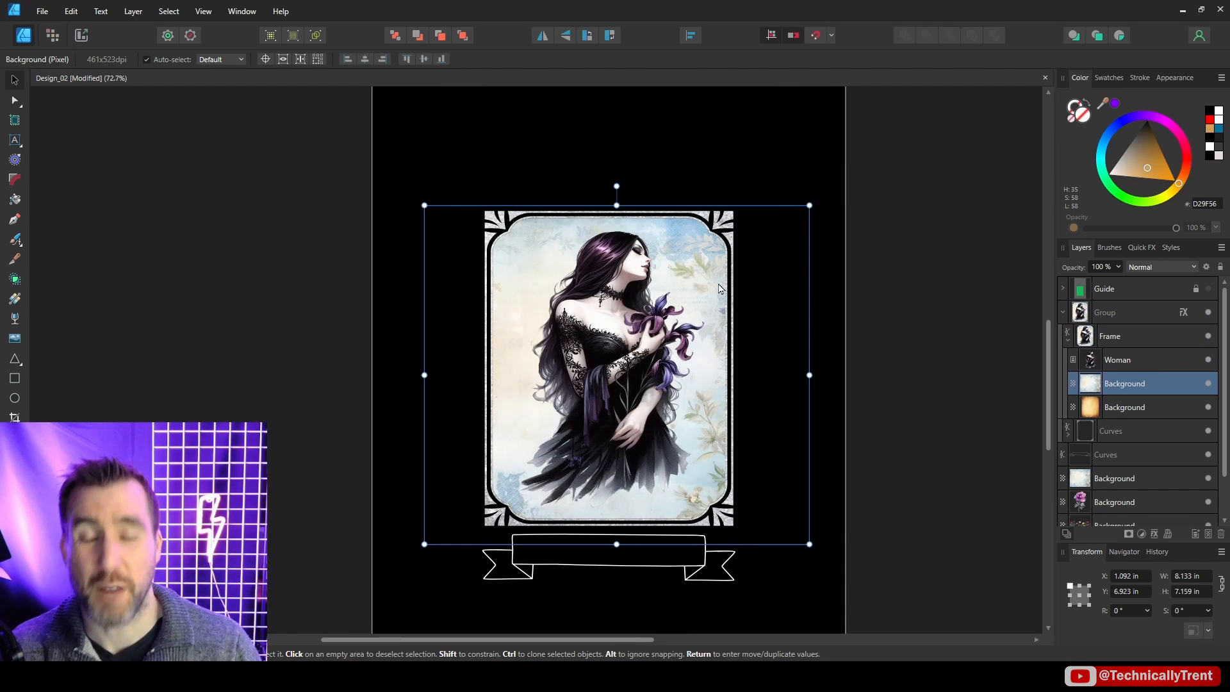
# Shift the blue floral background so more of its flowers show in the frame, and set its blend mode to Linear Burn.
pyautogui.moveTo(751, 296); pyautogui.dragTo(729, 290)
pyautogui.click(1056, 179)
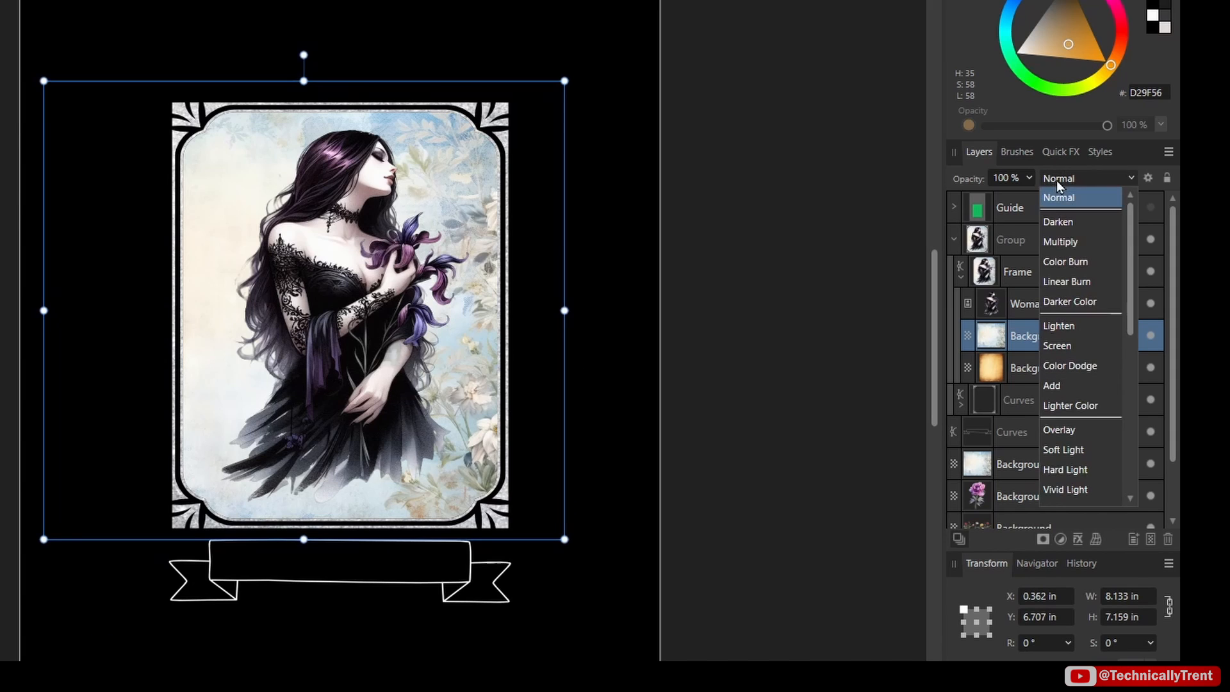
pyautogui.click(1089, 282)
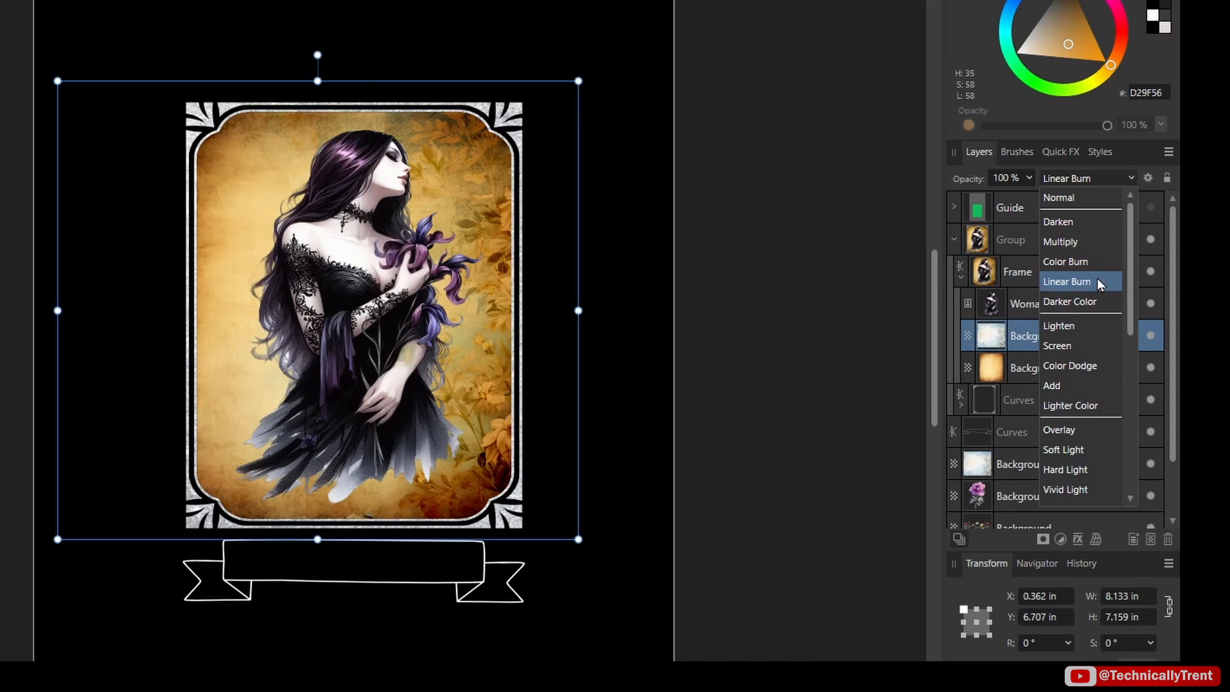
pyautogui.click(1090, 278)
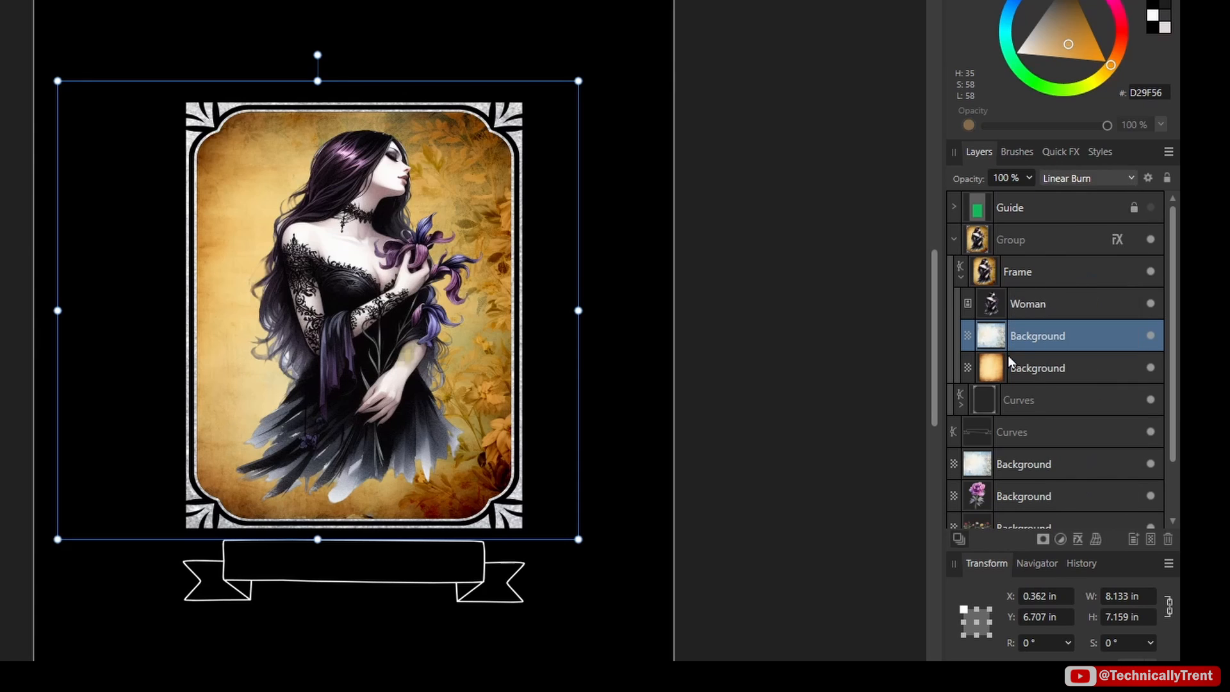
# Place a copy of the pink peony at the frame's upper-left corner and nest it inside the Frame layer, above the Woman layer.
pyautogui.hotkey('ctrl', 'd')
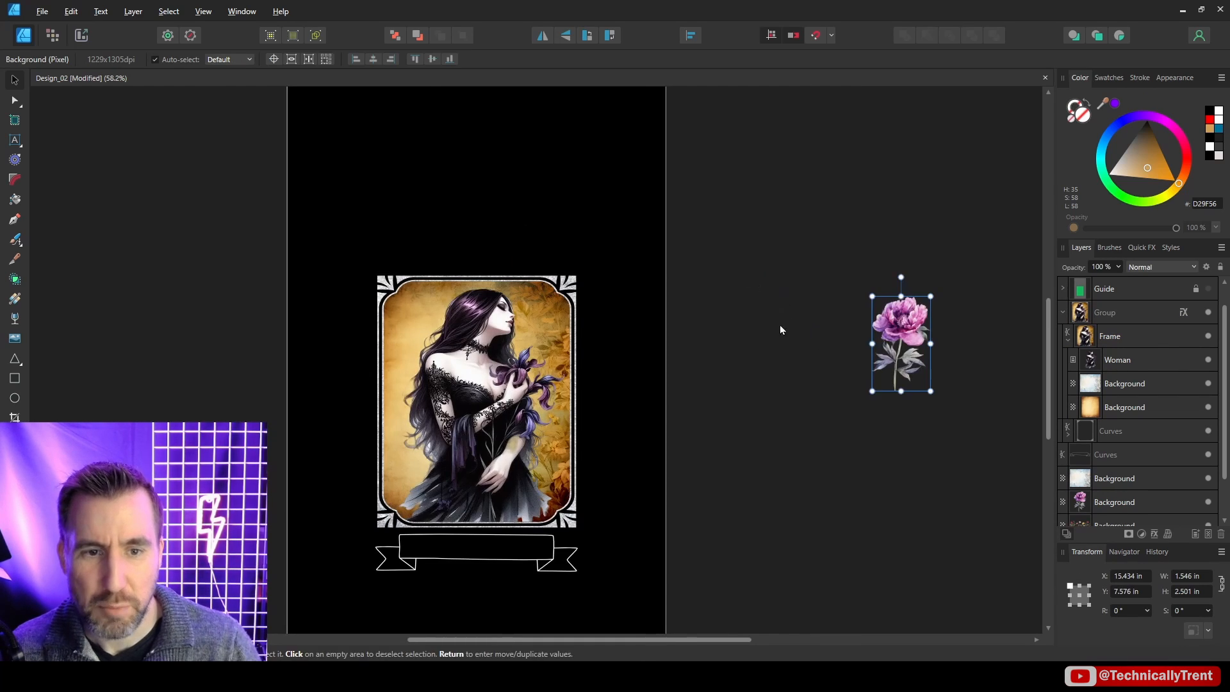
pyautogui.hscroll(-3, 781, 329)
pyautogui.moveTo(1083, 301); pyautogui.dragTo(521, 294)
pyautogui.hotkey('ctrl', 'shift', ']')
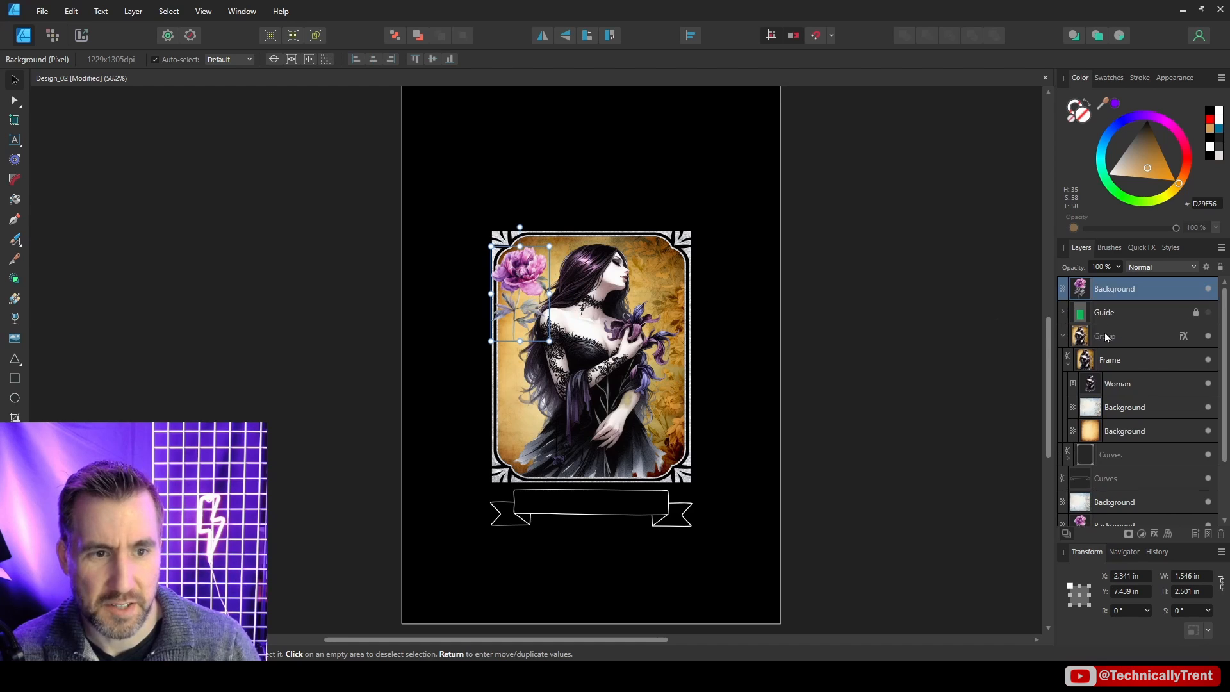
pyautogui.moveTo(1080, 288); pyautogui.dragTo(1085, 358)
# Rotate the peony to -33.8° and tuck it into the frame's upper-left corner beside the woman's hair.
pyautogui.moveTo(1016, 276); pyautogui.dragTo(1066, 287)
pyautogui.scroll(3, 274, 114)
pyautogui.moveTo(277, 99); pyautogui.dragTo(160, 204)
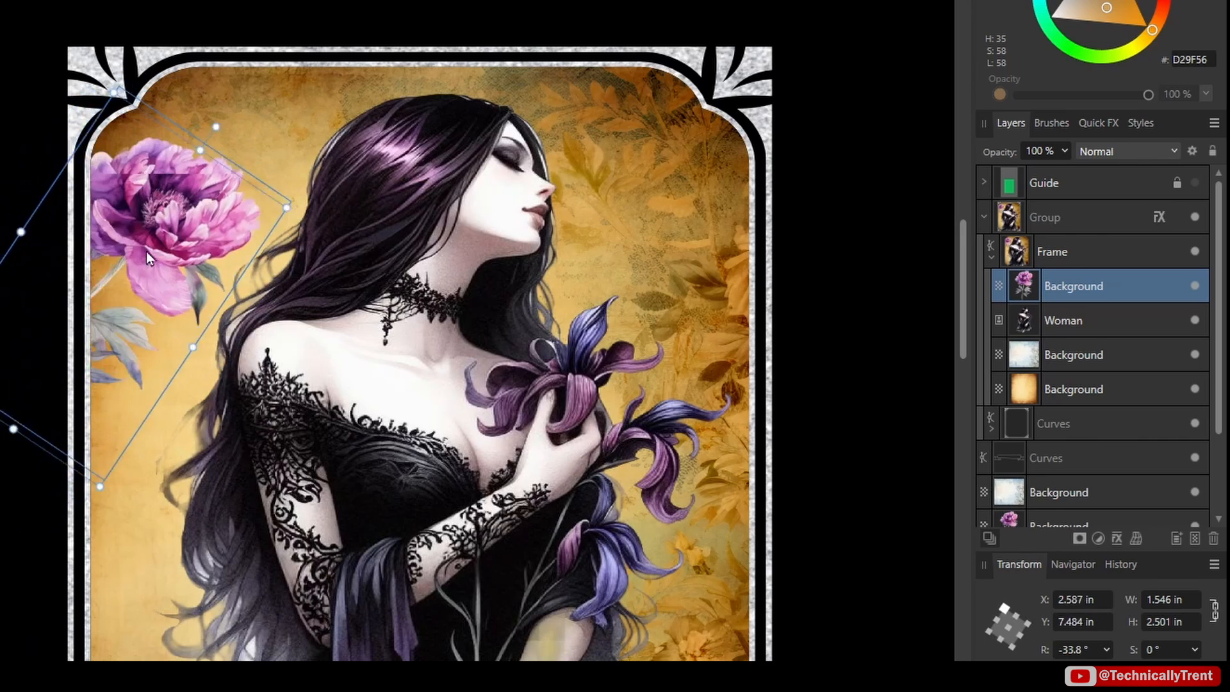
pyautogui.moveTo(167, 256); pyautogui.dragTo(193, 218)
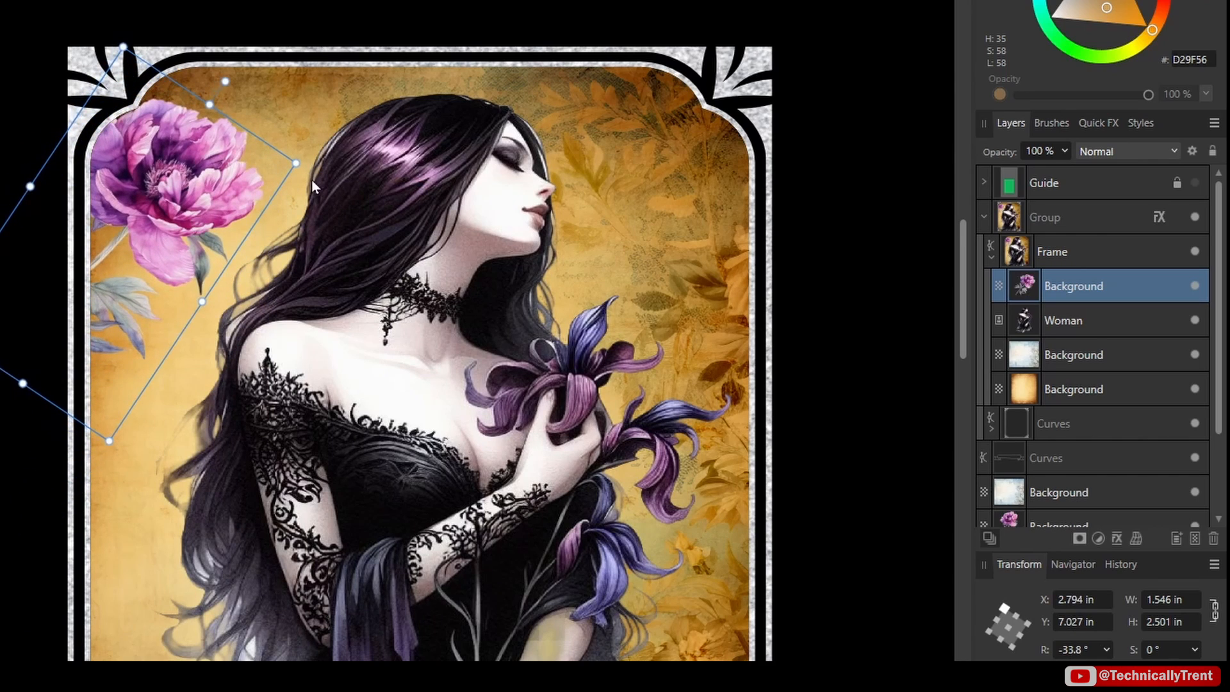
# Shrink the peony to about 1.163 by 1.882 in, rotate it to -39.3°, and apply a darkening blend mode.
pyautogui.moveTo(296, 164); pyautogui.dragTo(233, 177)
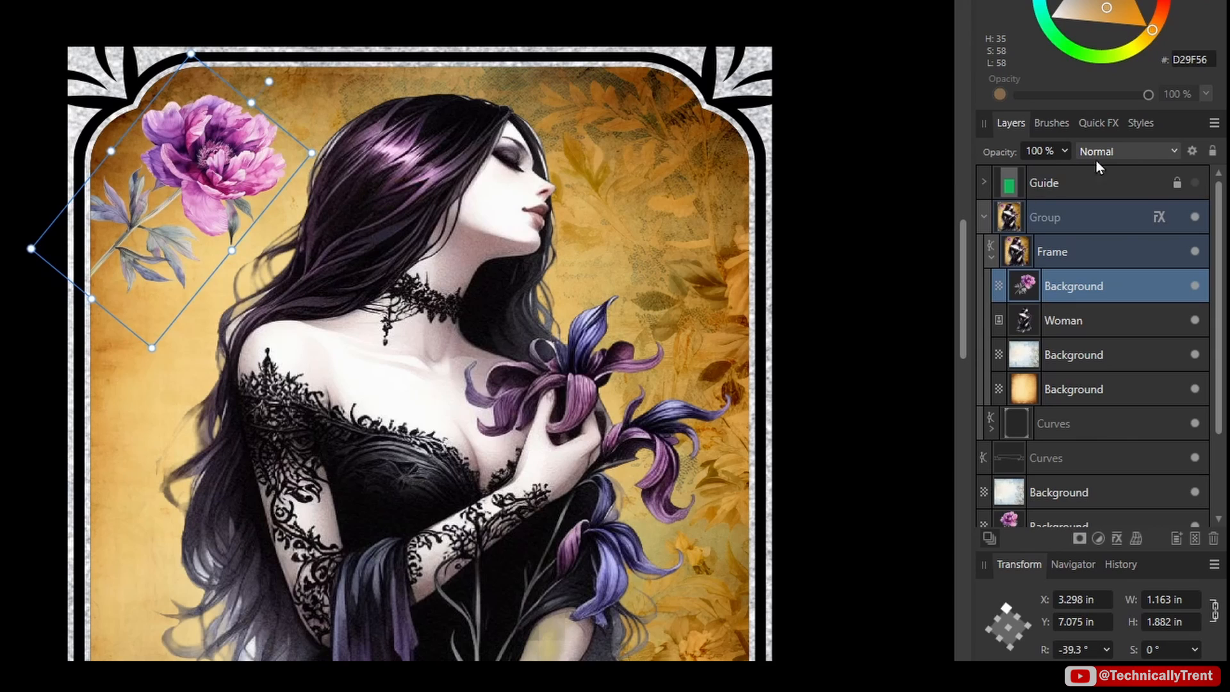
pyautogui.click(1114, 151)
pyautogui.click(1099, 220)
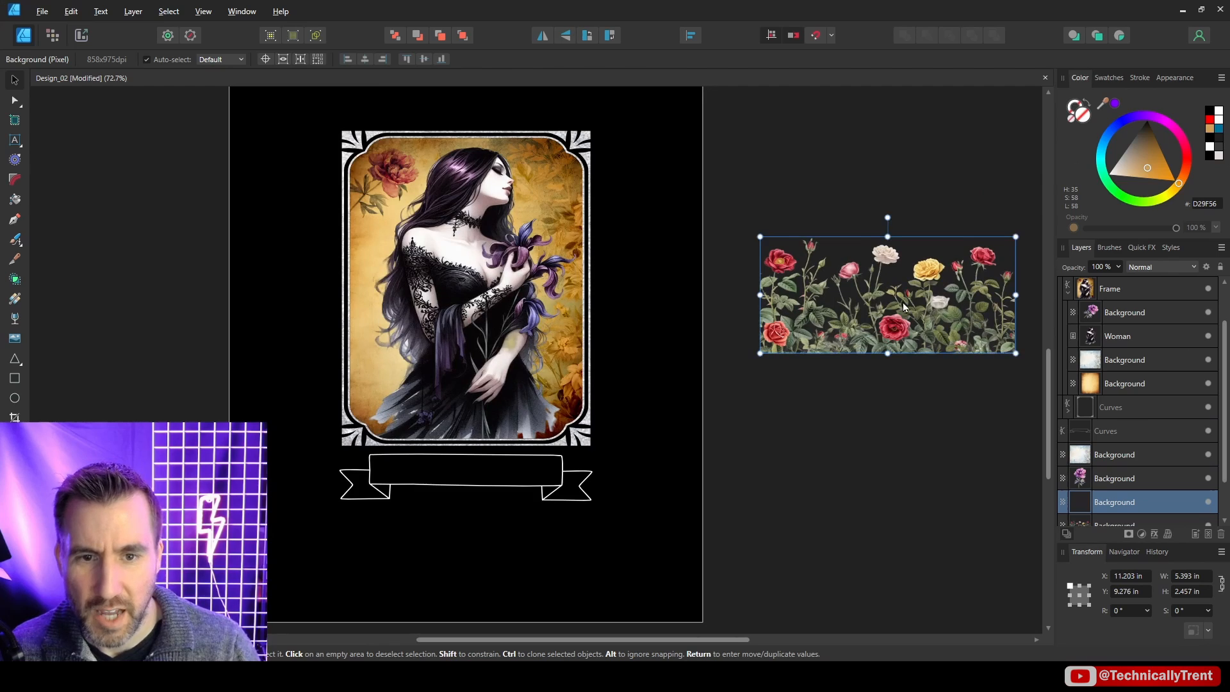
# Nest the rose border image beneath the Woman layer in the Frame, then enlarge and rotate it so roses show along the frame's left side.
pyautogui.moveTo(904, 307); pyautogui.dragTo(497, 415)
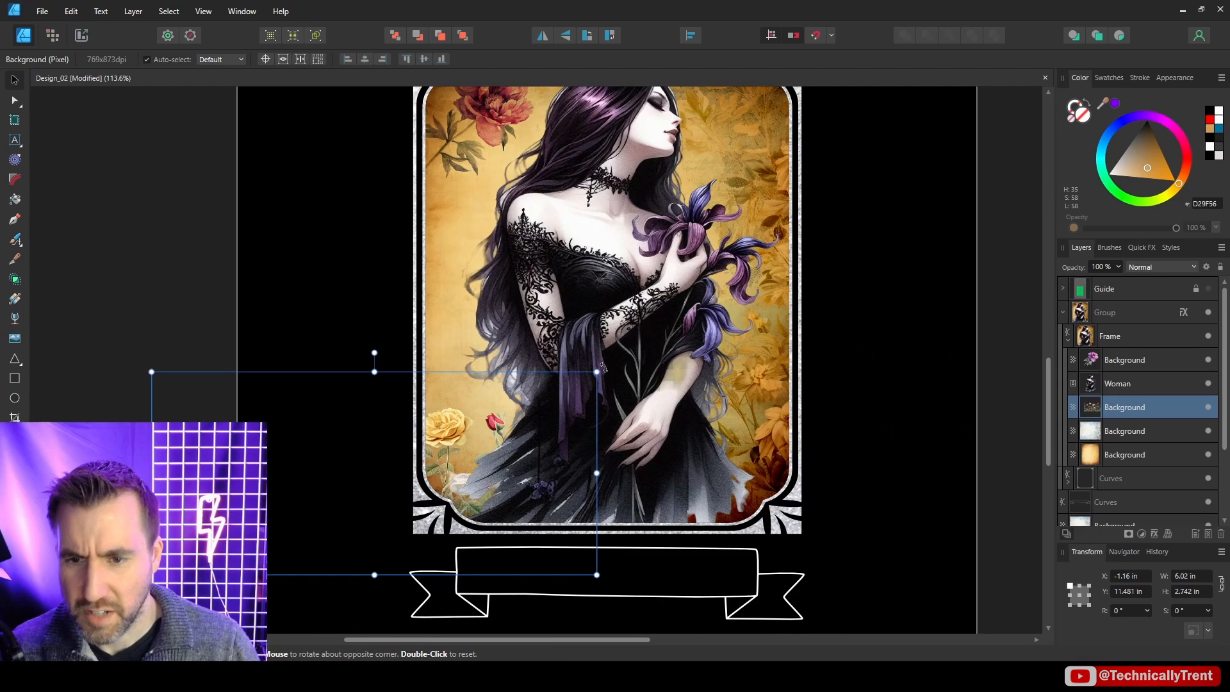
pyautogui.moveTo(601, 373); pyautogui.dragTo(669, 470)
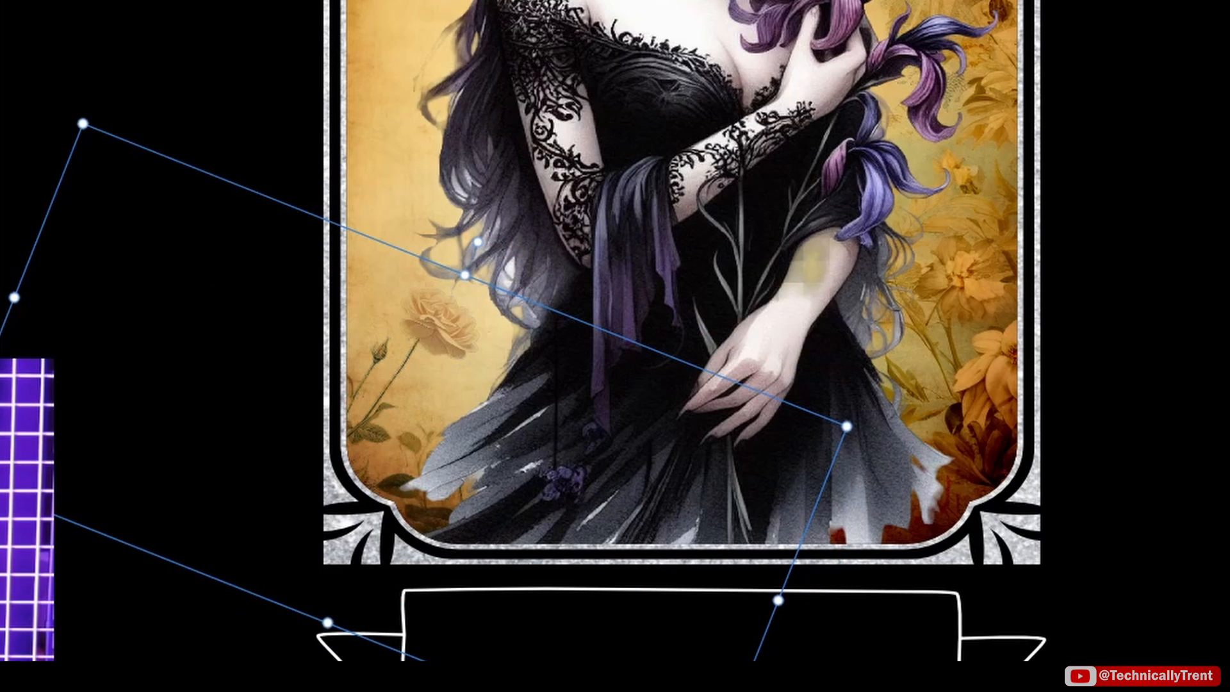
pyautogui.moveTo(749, 503); pyautogui.dragTo(971, 347)
pyautogui.press('Return')
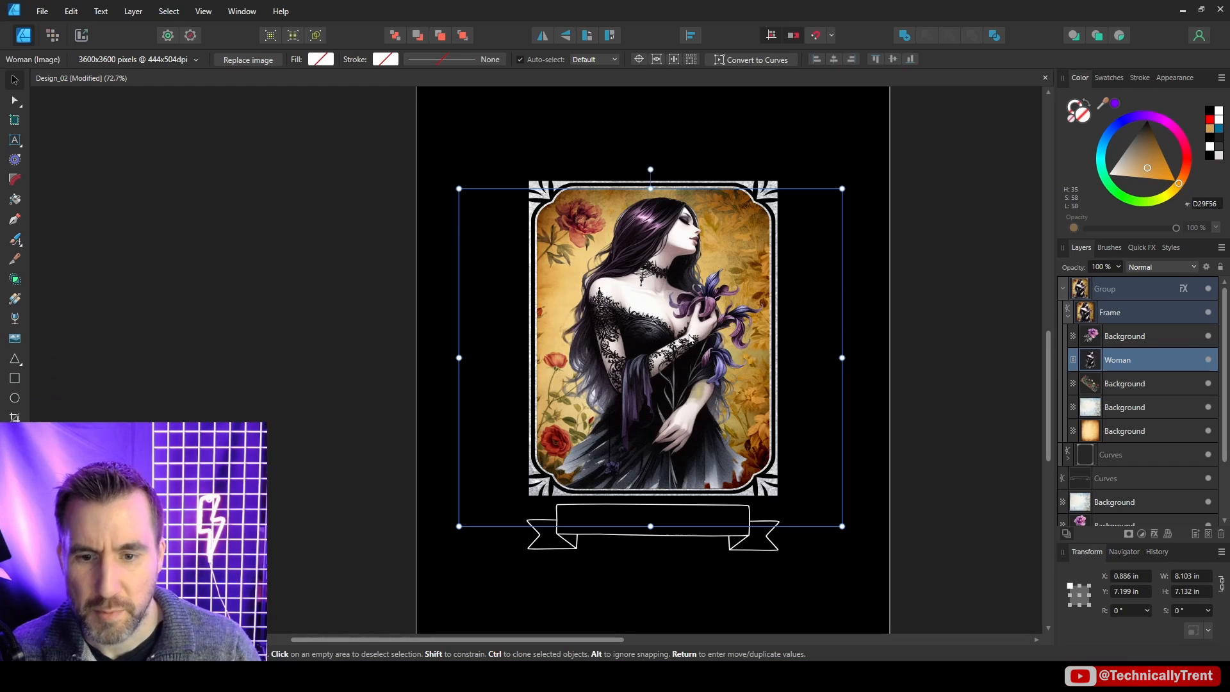
# Enlarge the woman to about 8.466 by 7.452 in and reposition her within the frame.
pyautogui.moveTo(814, 178); pyautogui.dragTo(748, 233)
pyautogui.scroll(8, 778, 437)
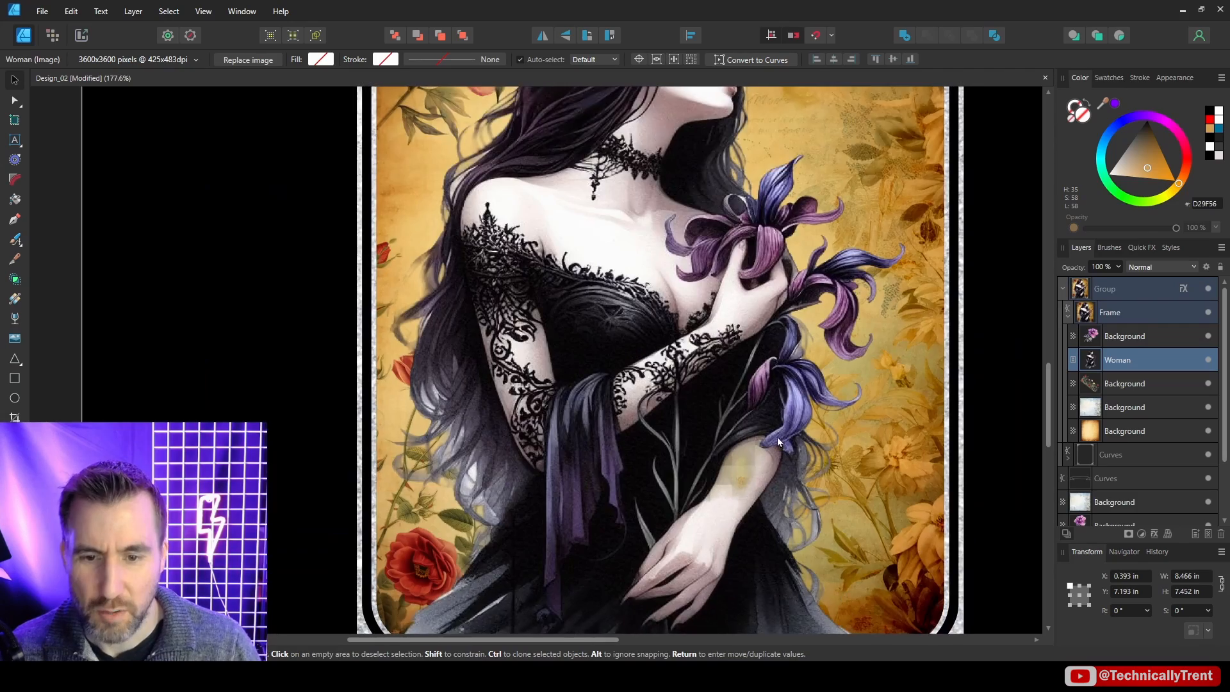
pyautogui.moveTo(776, 478); pyautogui.dragTo(697, 395)
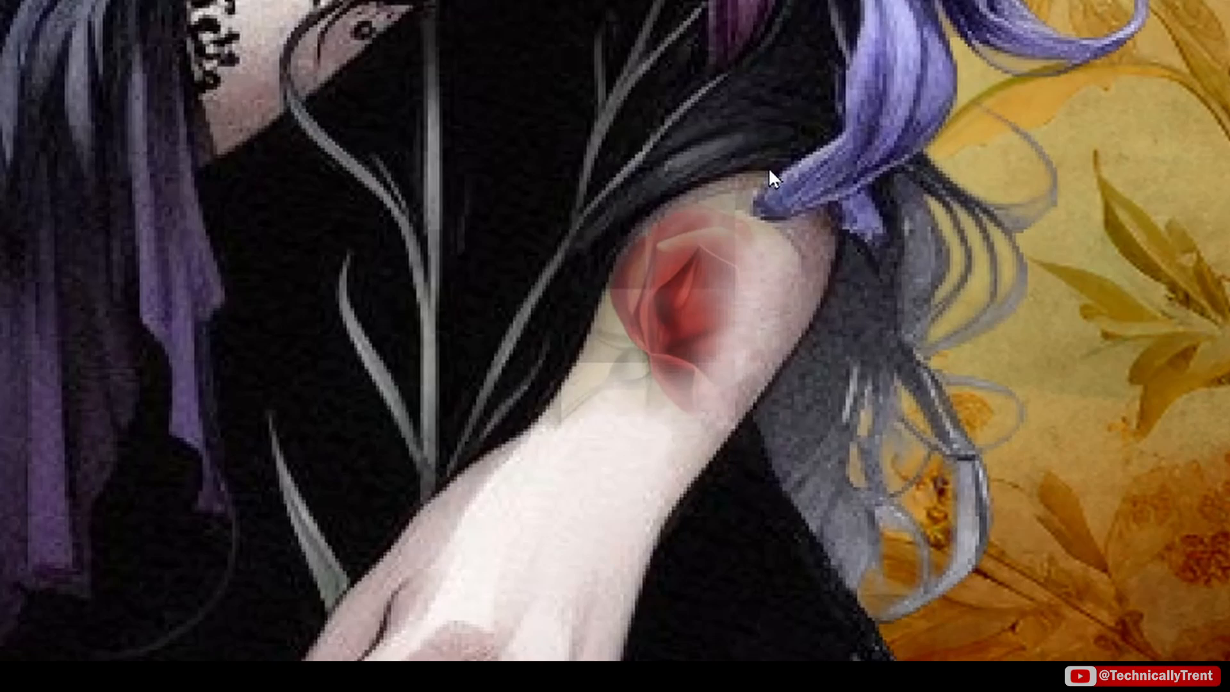
pyautogui.scroll(-5, 713, 210)
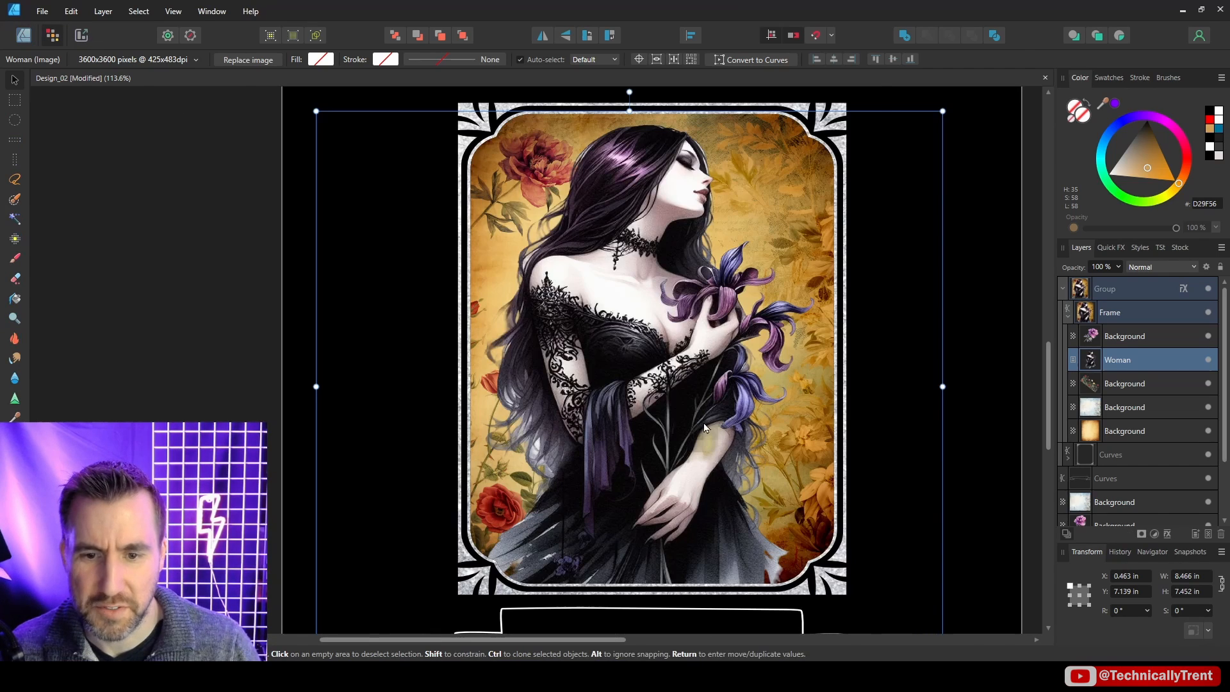
# Add a pixel layer above the Woman layer and choose a Round Brush from the Basic set for retouching the forearm.
pyautogui.scroll(4, 705, 428)
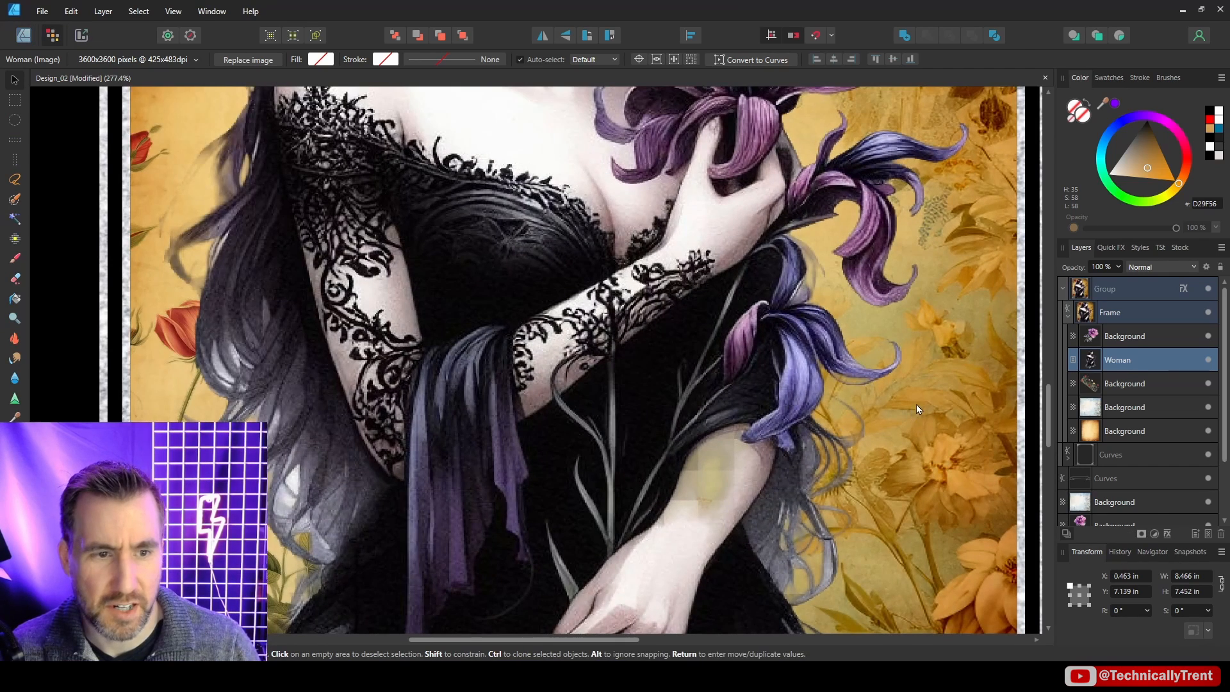
pyautogui.press('b')
pyautogui.hotkey('ctrl', 'shift', 'n')
pyautogui.click(1168, 78)
pyautogui.click(1137, 97)
pyautogui.click(1102, 125)
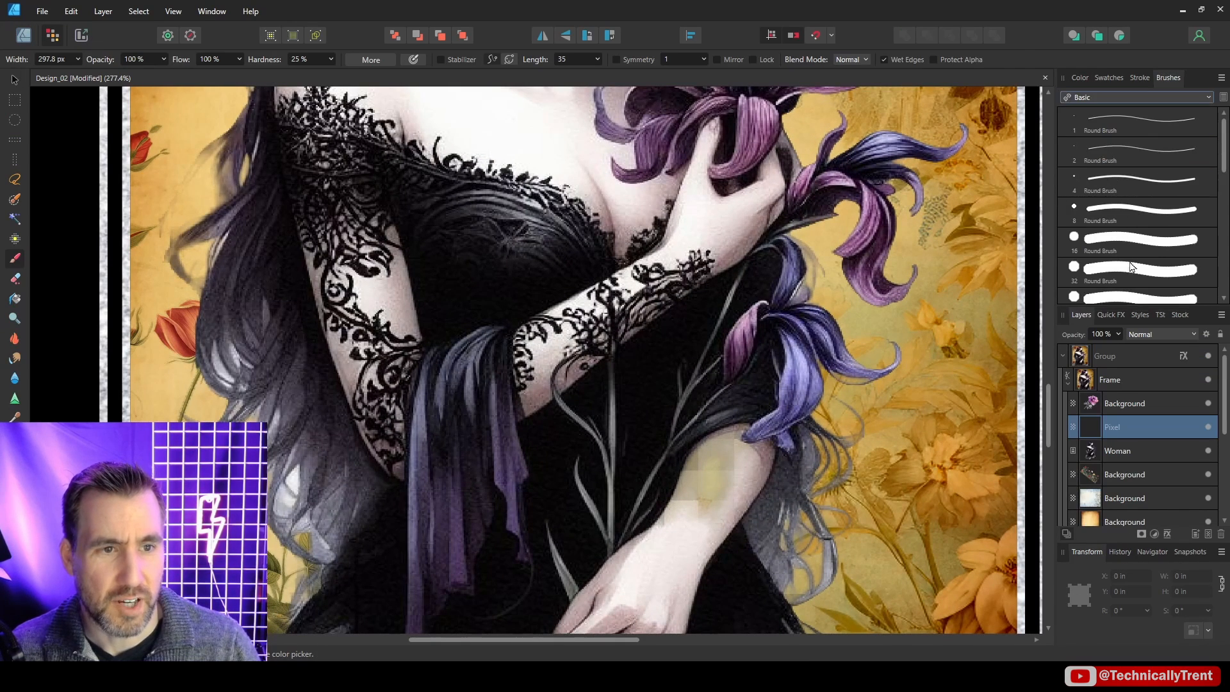
pyautogui.scroll(-4, 1120, 219)
pyautogui.click(1116, 235)
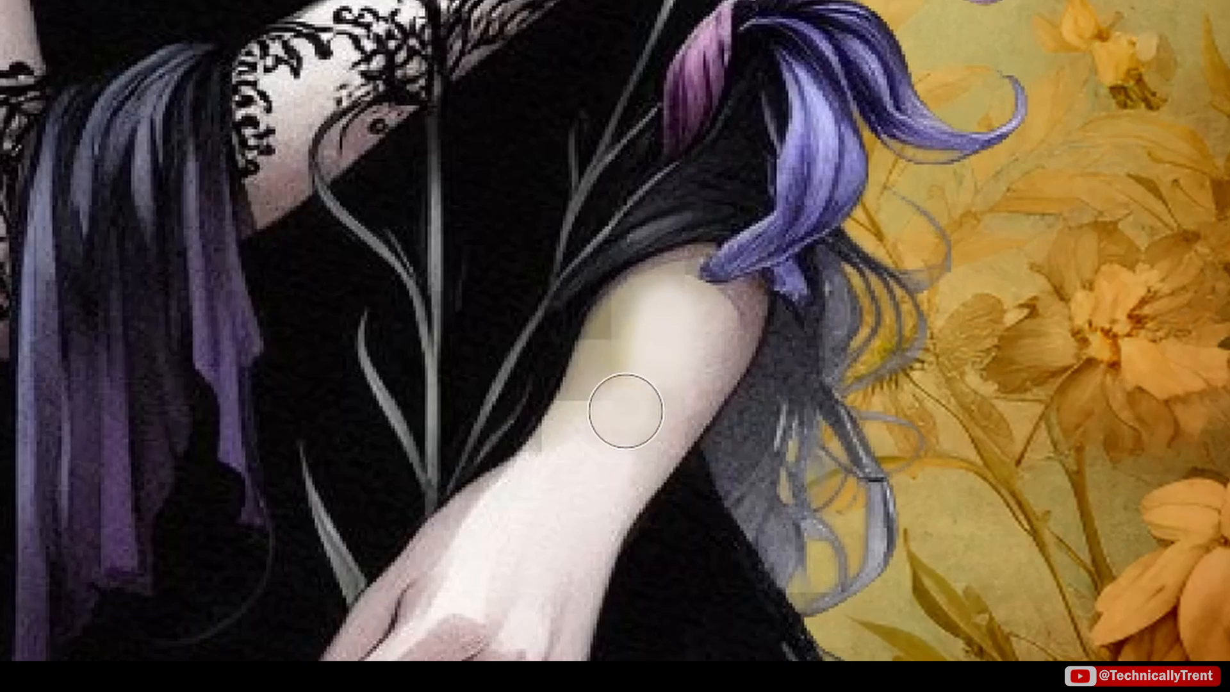
# Paint skin tone E9DFD7 over the translucent yellowish patch on the woman's lower forearm.
pyautogui.moveTo(625, 411)
pyautogui.mouseDown()
pyautogui.moveTo(659, 302)
pyautogui.moveTo(574, 412)
pyautogui.moveTo(640, 394)
pyautogui.moveTo(569, 444)
pyautogui.mouseUp()
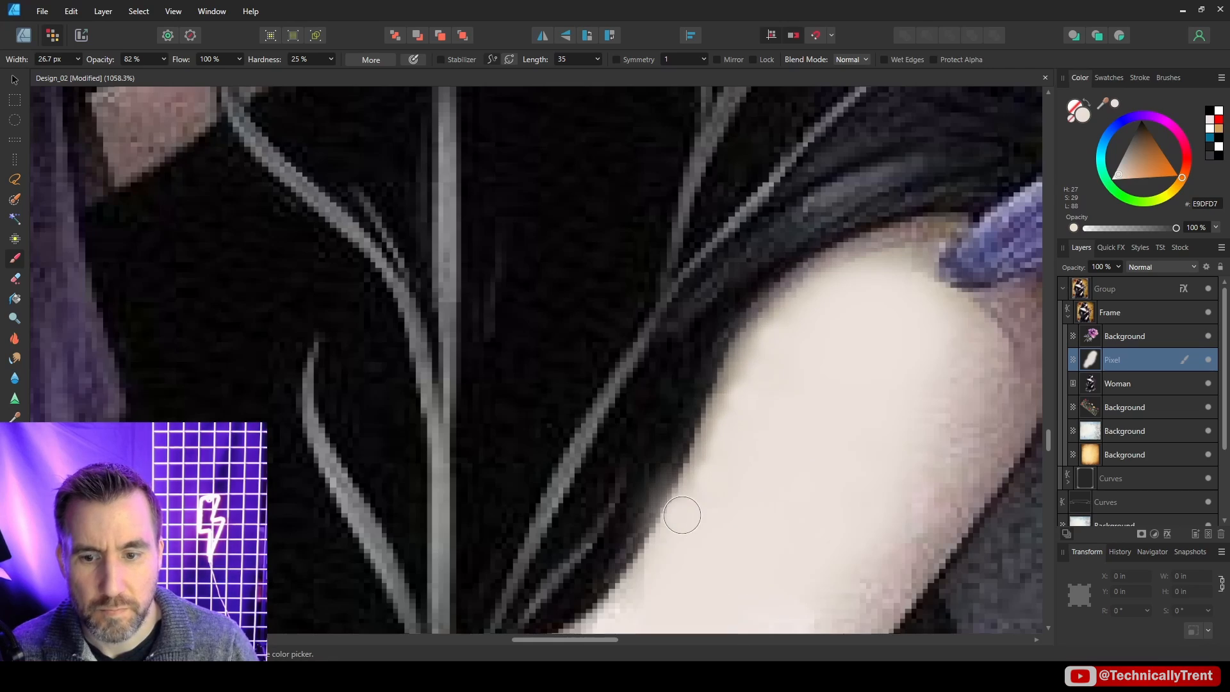
pyautogui.scroll(-5, 681, 515)
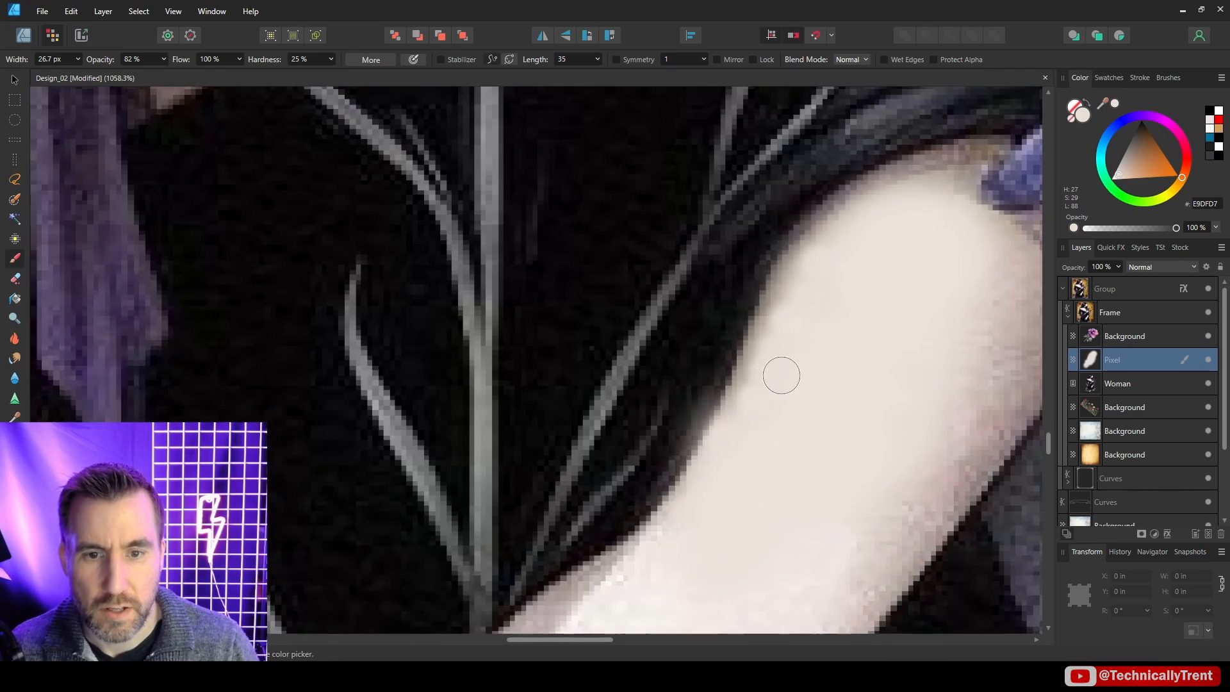
pyautogui.scroll(4, 676, 338)
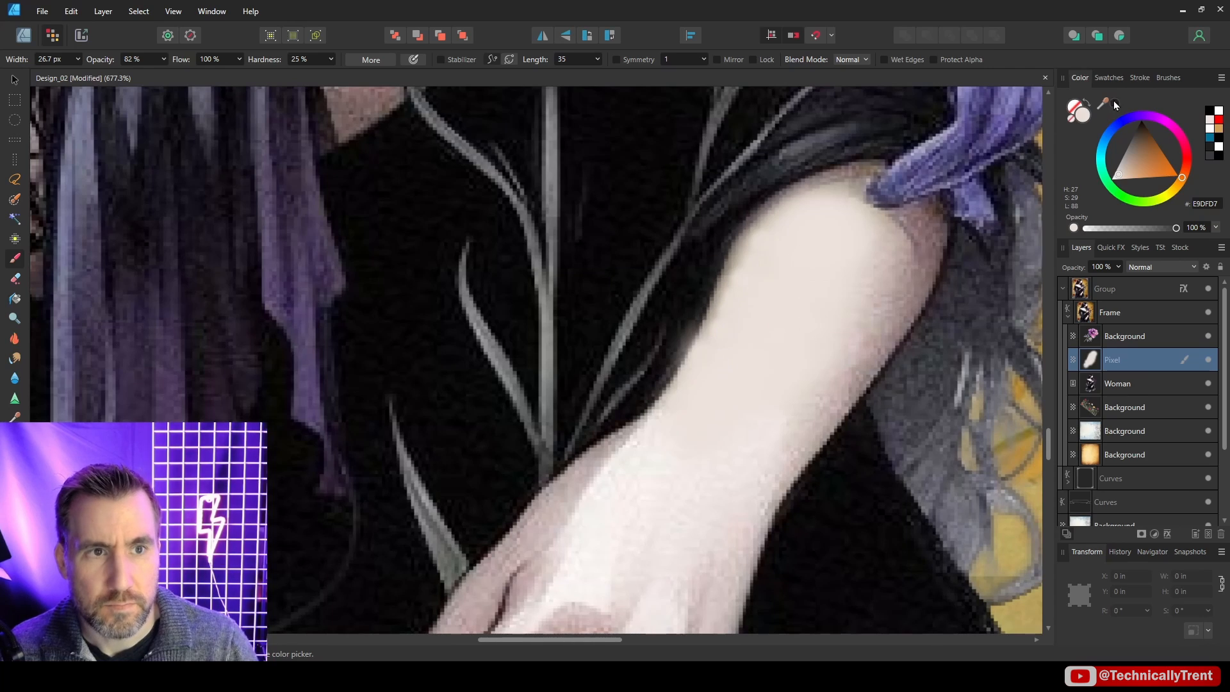
# Sample near-black 131313 from the dress and retouch the edge of the painted forearm.
pyautogui.moveTo(1114, 104); pyautogui.dragTo(714, 285)
pyautogui.scroll(2, 734, 294)
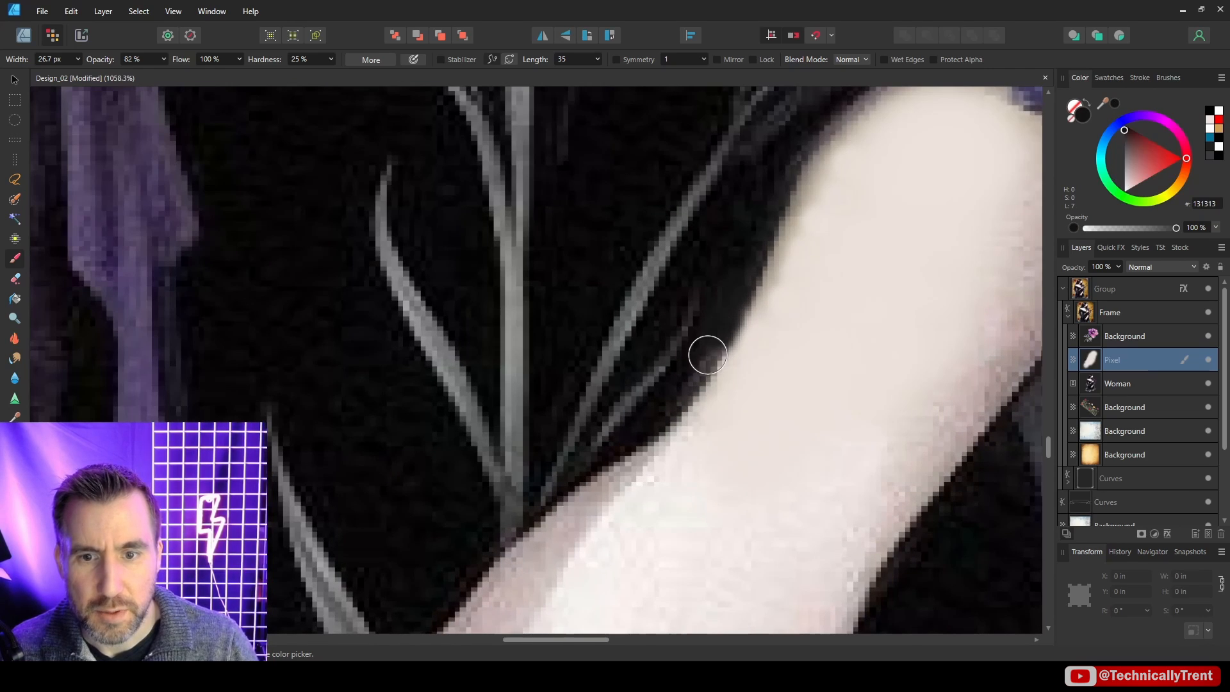
pyautogui.click(707, 354)
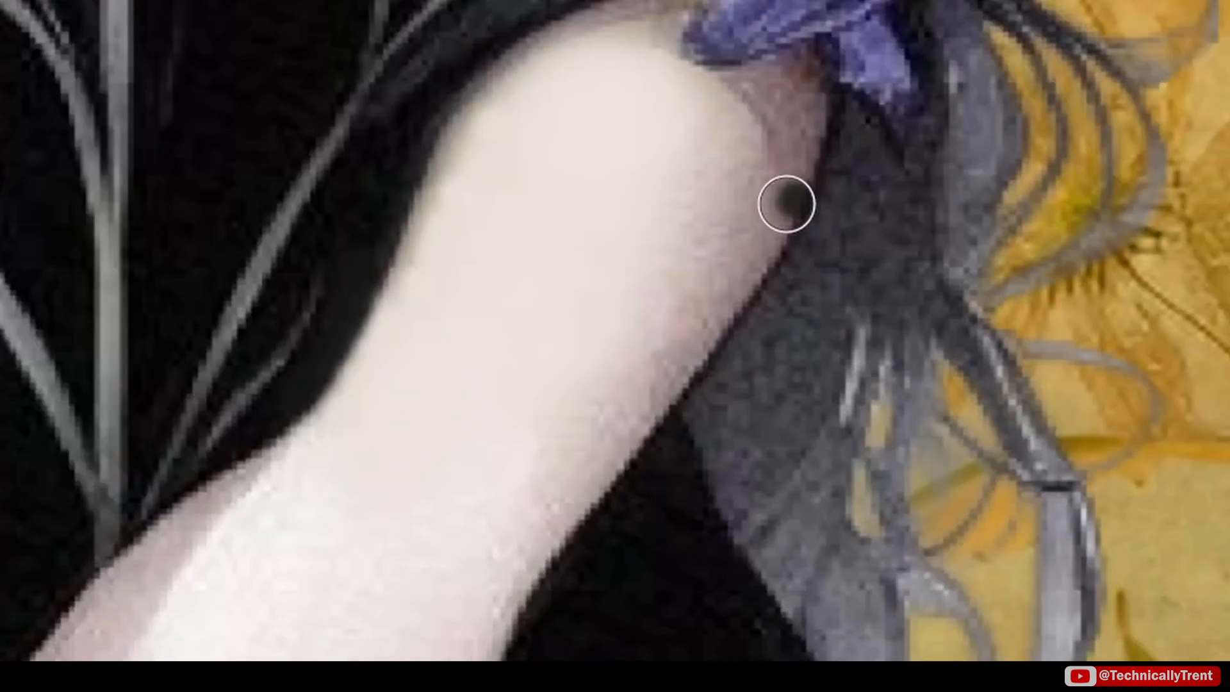
pyautogui.scroll(3, 785, 201)
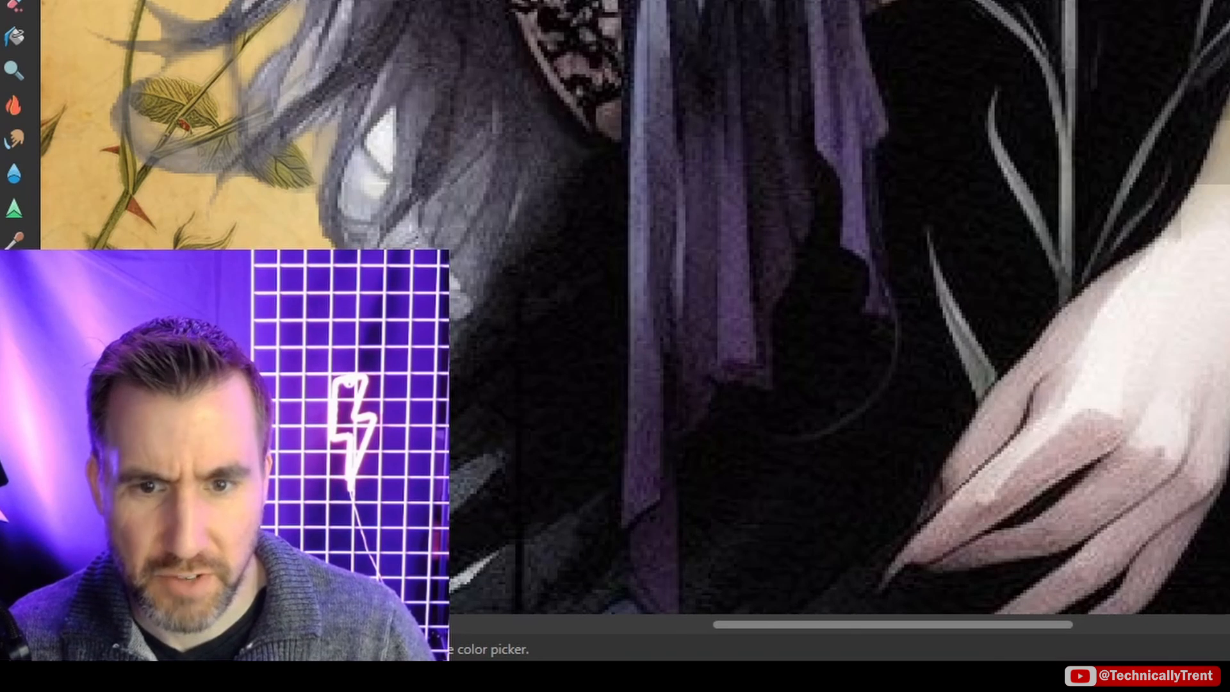
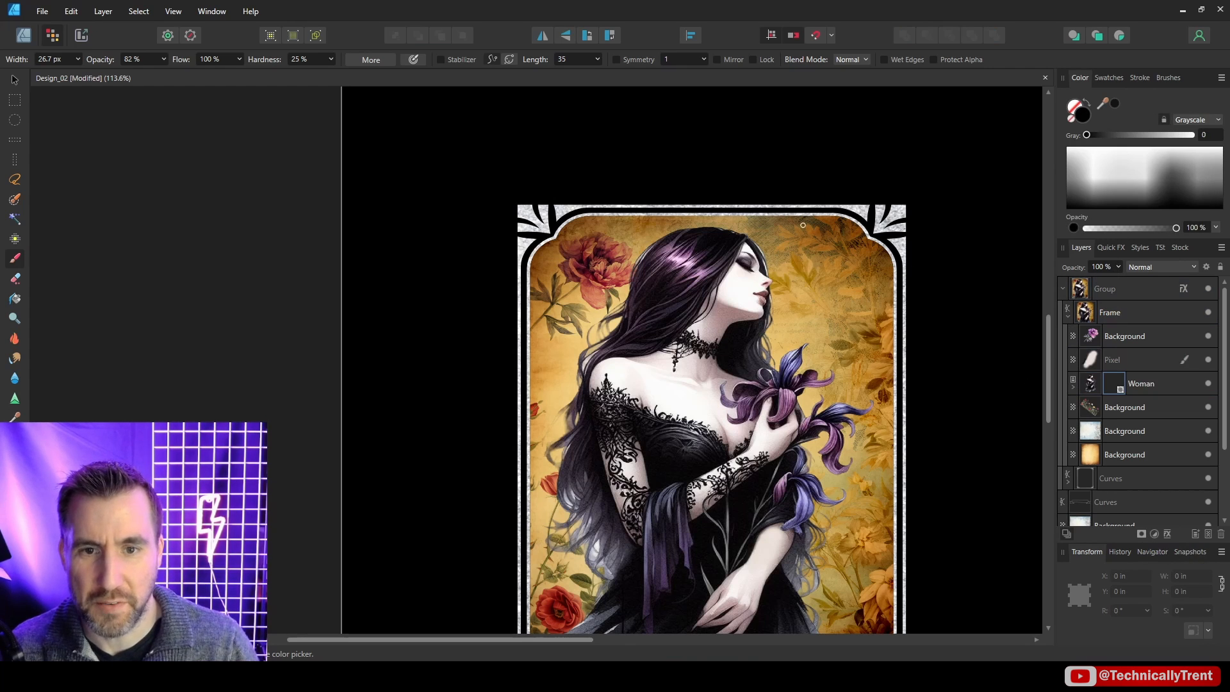
# Paint on the Woman layer's mask with a small black brush to hide the pale remnants around her hair.
pyautogui.press('d')
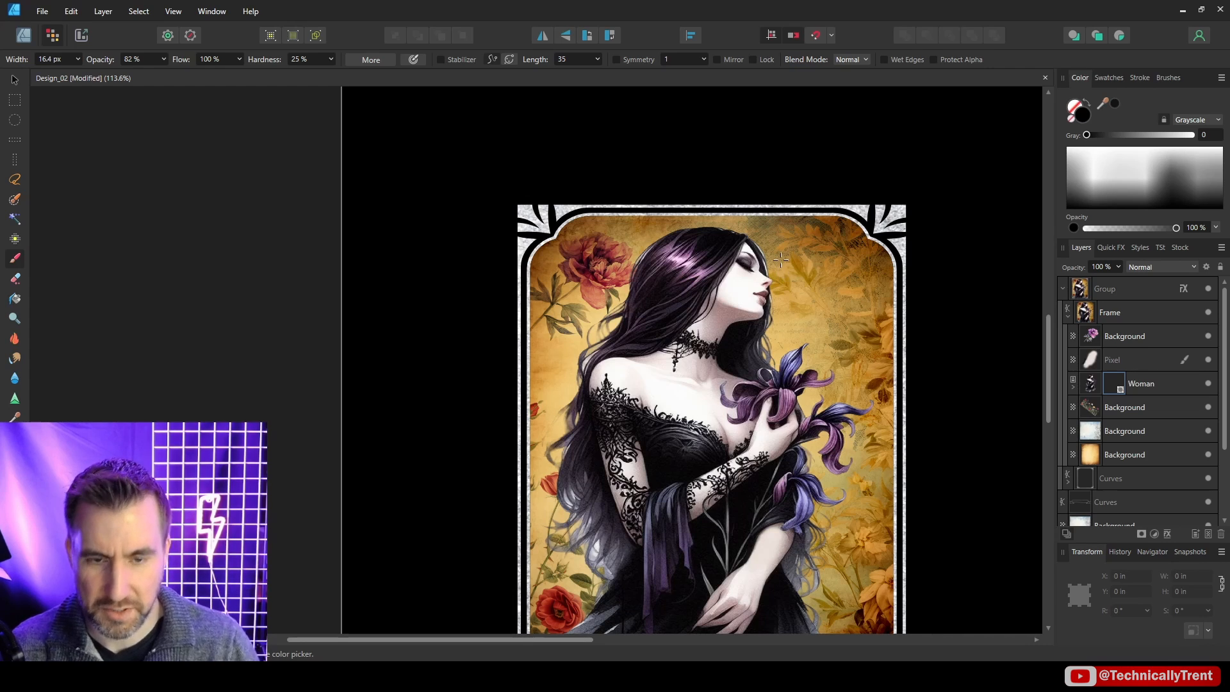
pyautogui.keyDown('ctrl'); pyautogui.scroll(3, 782, 266); pyautogui.keyUp('ctrl')
pyautogui.scroll(2, 748, 277)
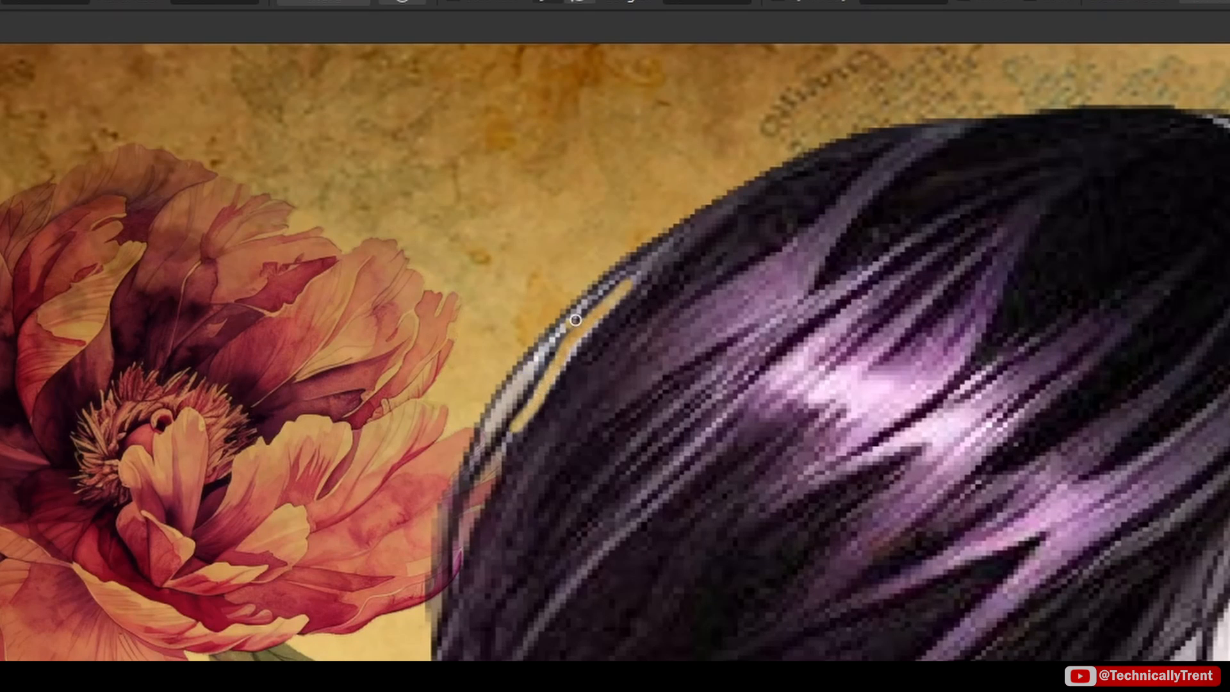
pyautogui.scroll(1, 574, 319)
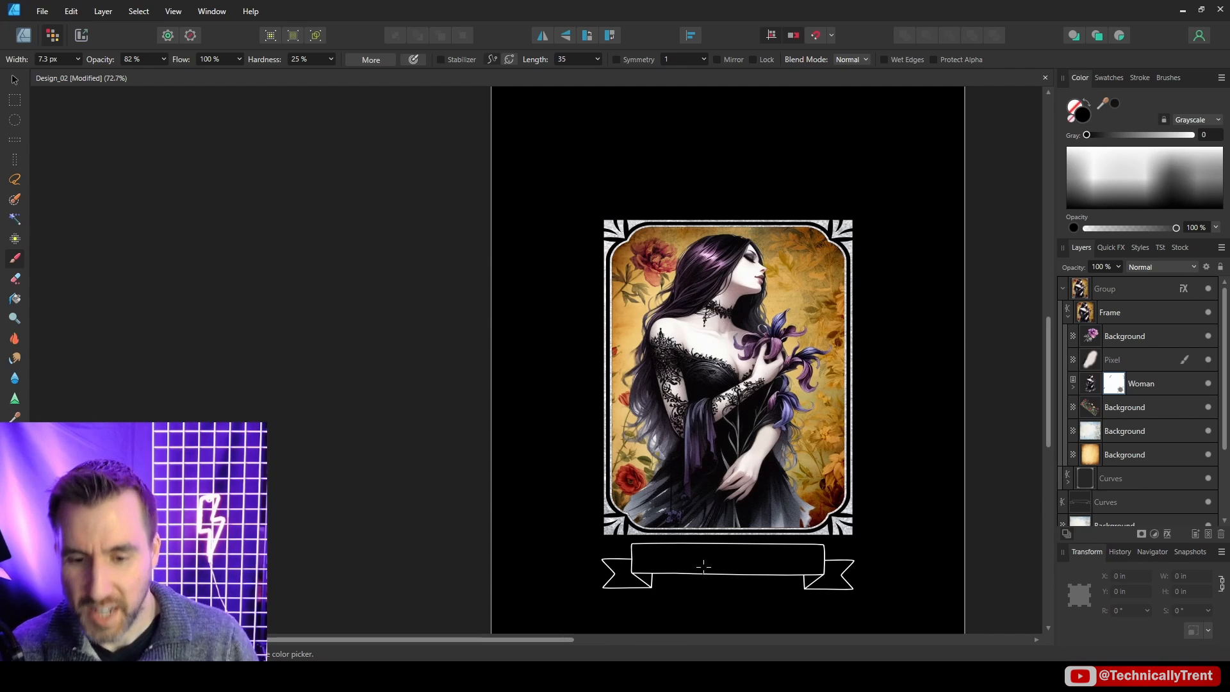
# Paste a copy of the parchment background and move it off to the side of the framed artwork.
pyautogui.moveTo(868, 535); pyautogui.dragTo(854, 485)
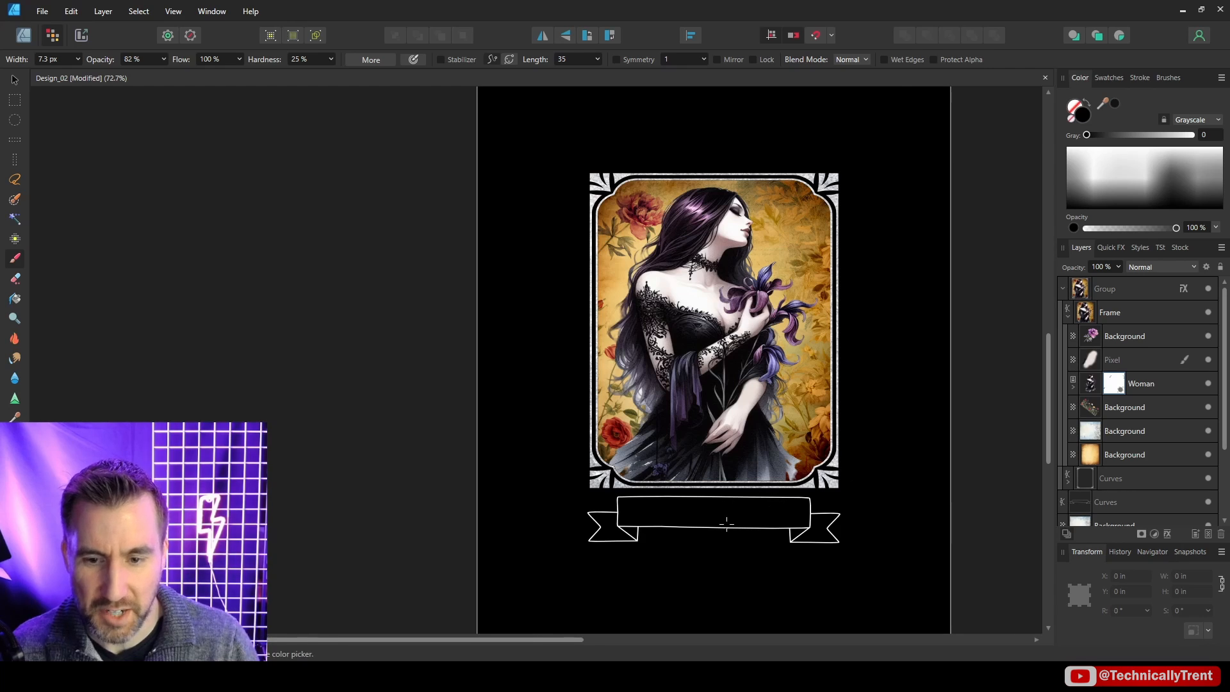
pyautogui.scroll(4, 726, 523)
pyautogui.scroll(-5, 753, 473)
pyautogui.hotkey('ctrl', '1')
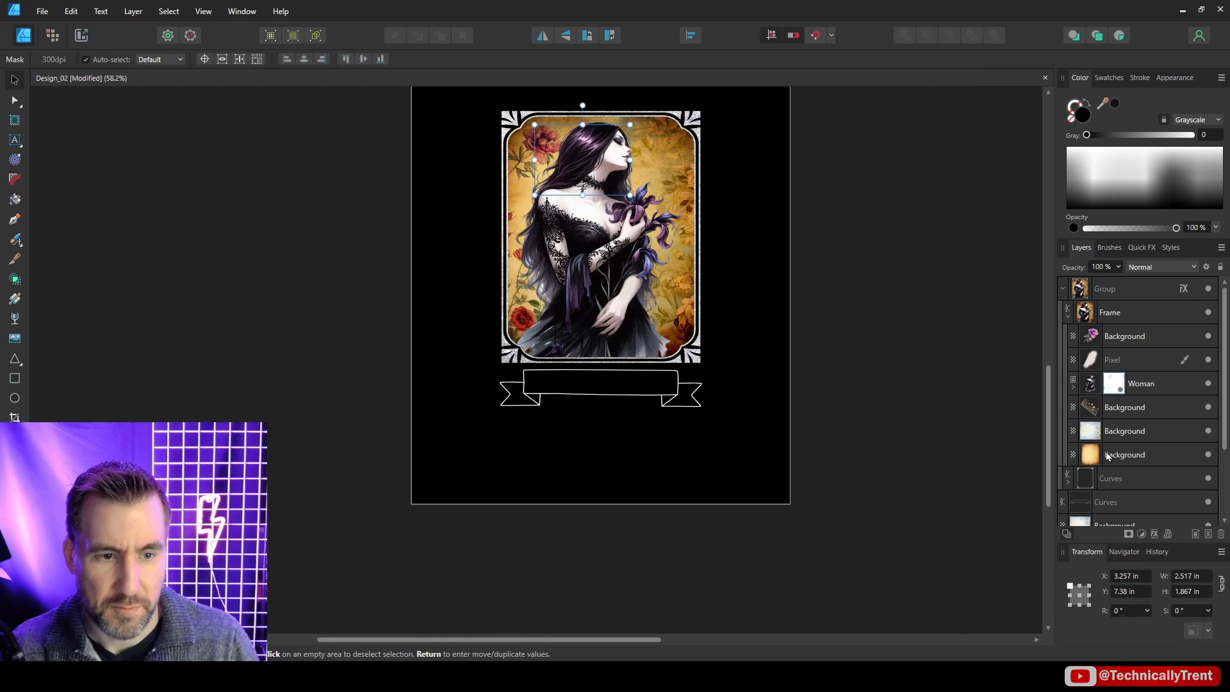
pyautogui.hotkey('ctrl', 'v')
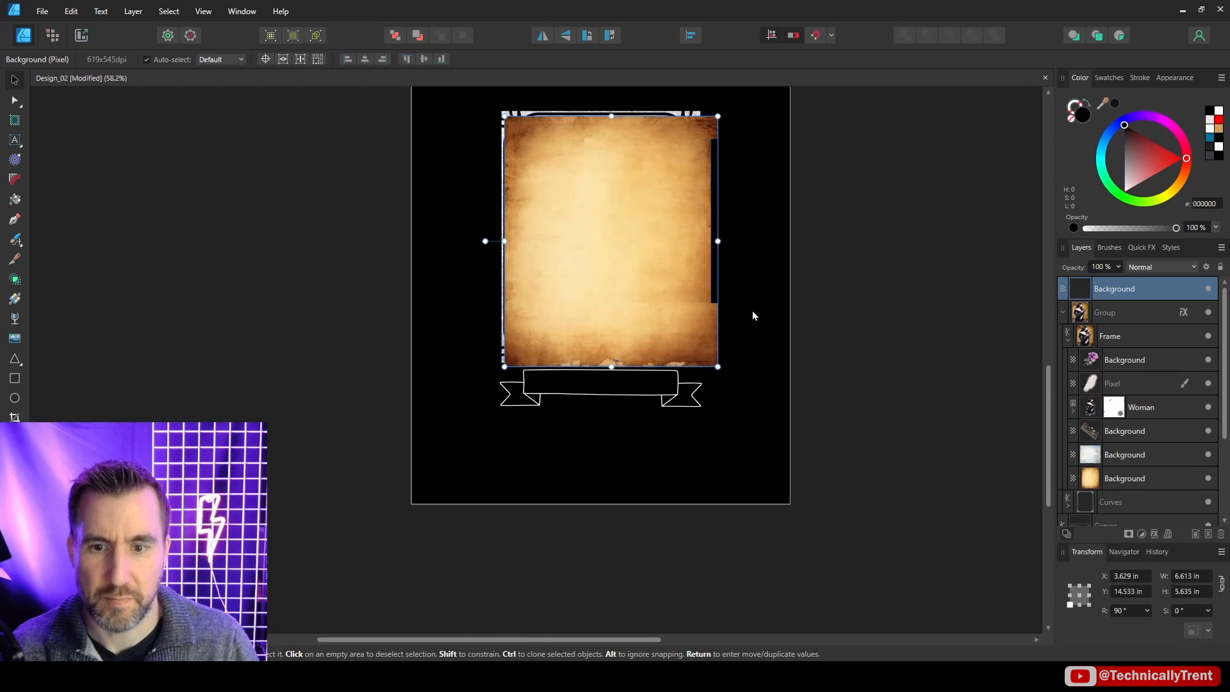
pyautogui.moveTo(752, 310); pyautogui.dragTo(959, 406)
pyautogui.hotkey('ctrl', 'd')
# Use the Shape Builder tool on the ribbon outline to create filled shapes for its centre, both tails and both folds.
pyautogui.scroll(4, 662, 383)
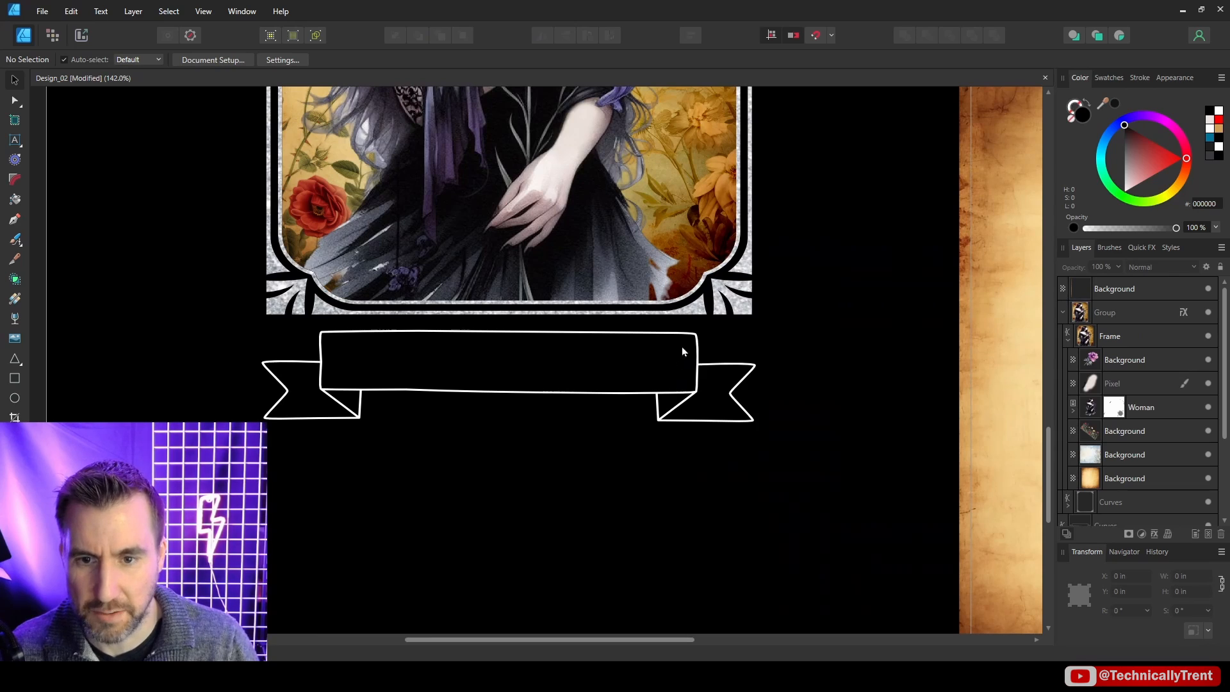
pyautogui.click(680, 346)
pyautogui.scroll(3, 273, 516)
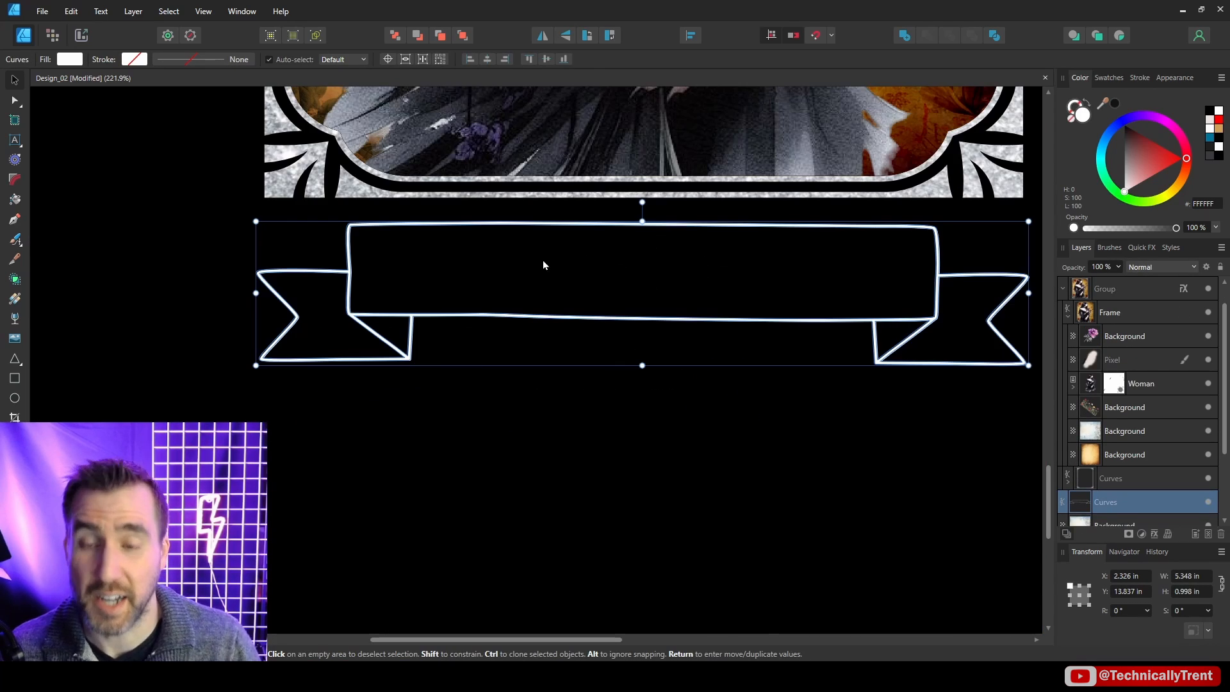
pyautogui.click(15, 281)
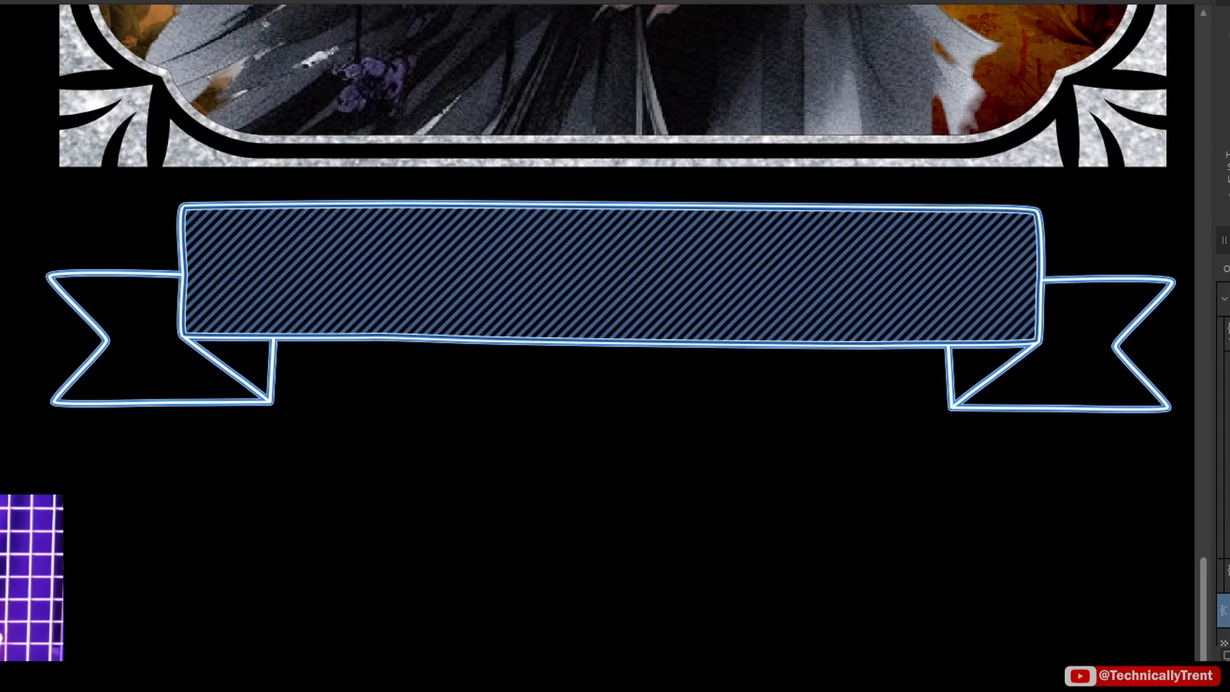
pyautogui.click(609, 276)
pyautogui.click(115, 340)
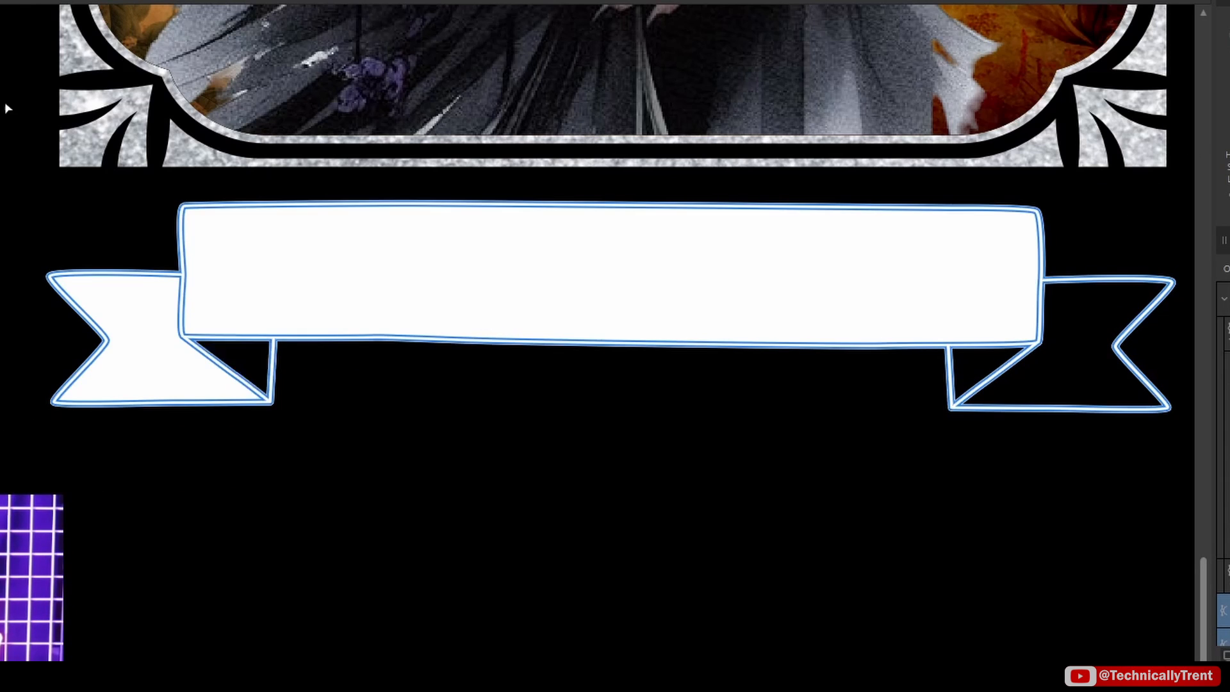
pyautogui.click(231, 368)
pyautogui.click(975, 365)
pyautogui.click(1070, 346)
# Select all the new ribbon fill shapes and colour them red FF0000.
pyautogui.press('a')
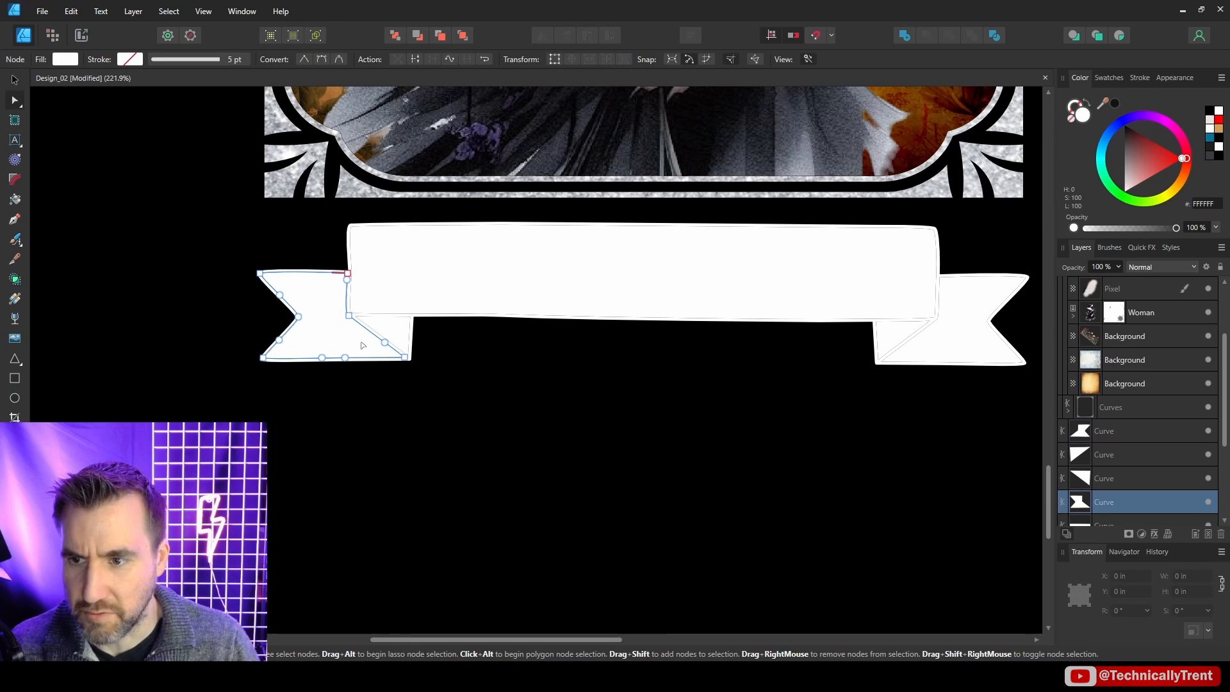
pyautogui.click(15, 81)
pyautogui.hotkey('ctrl', 'a')
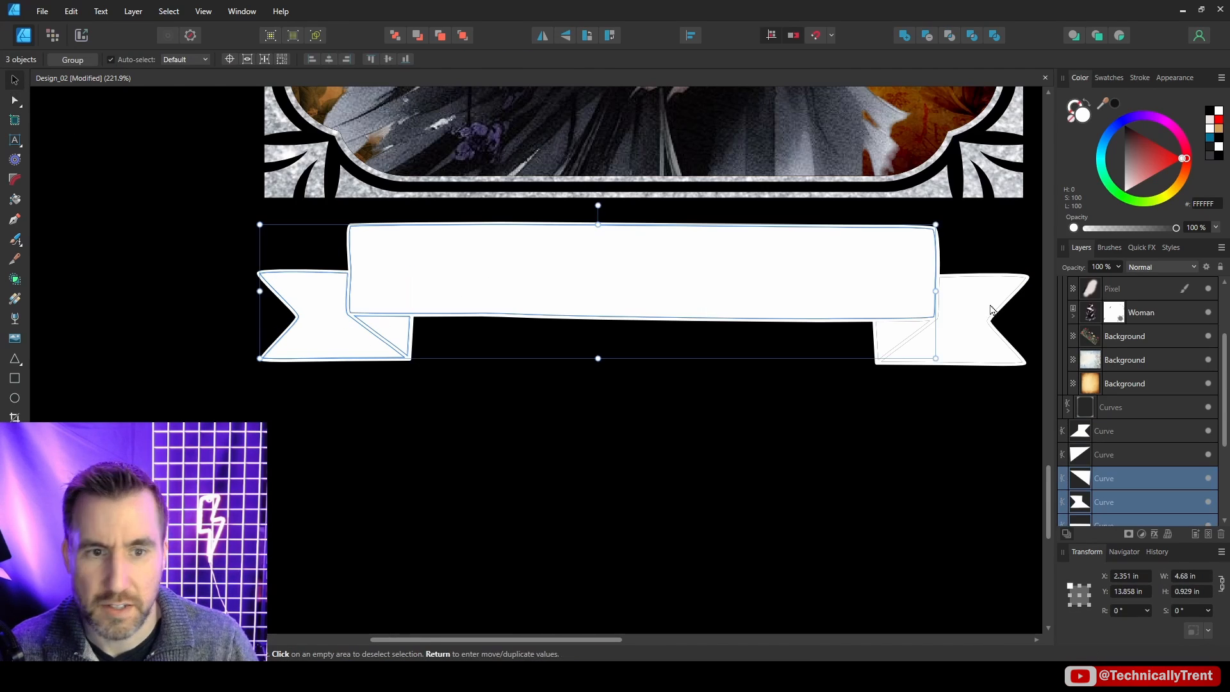
pyautogui.moveTo(1156, 149); pyautogui.dragTo(1184, 158)
pyautogui.scroll(-2, 1125, 356)
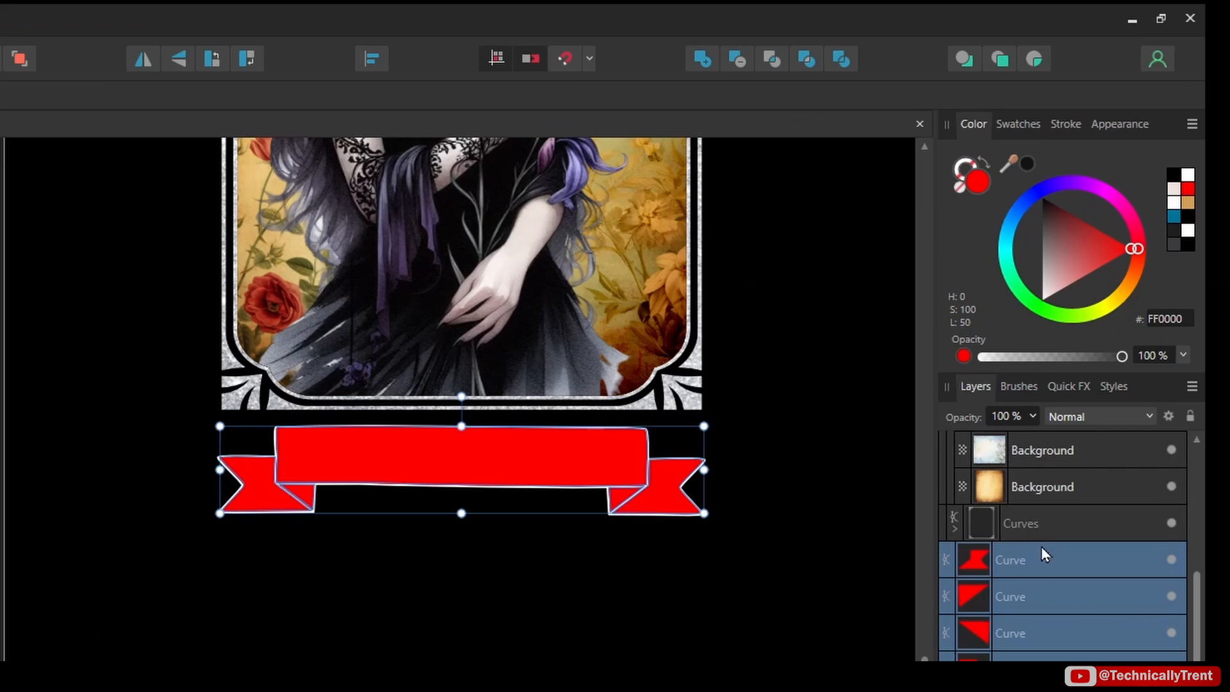
# Merge the red ribbon pieces into one shape with Add and toggle its visibility to check it against the outline.
pyautogui.click(705, 60)
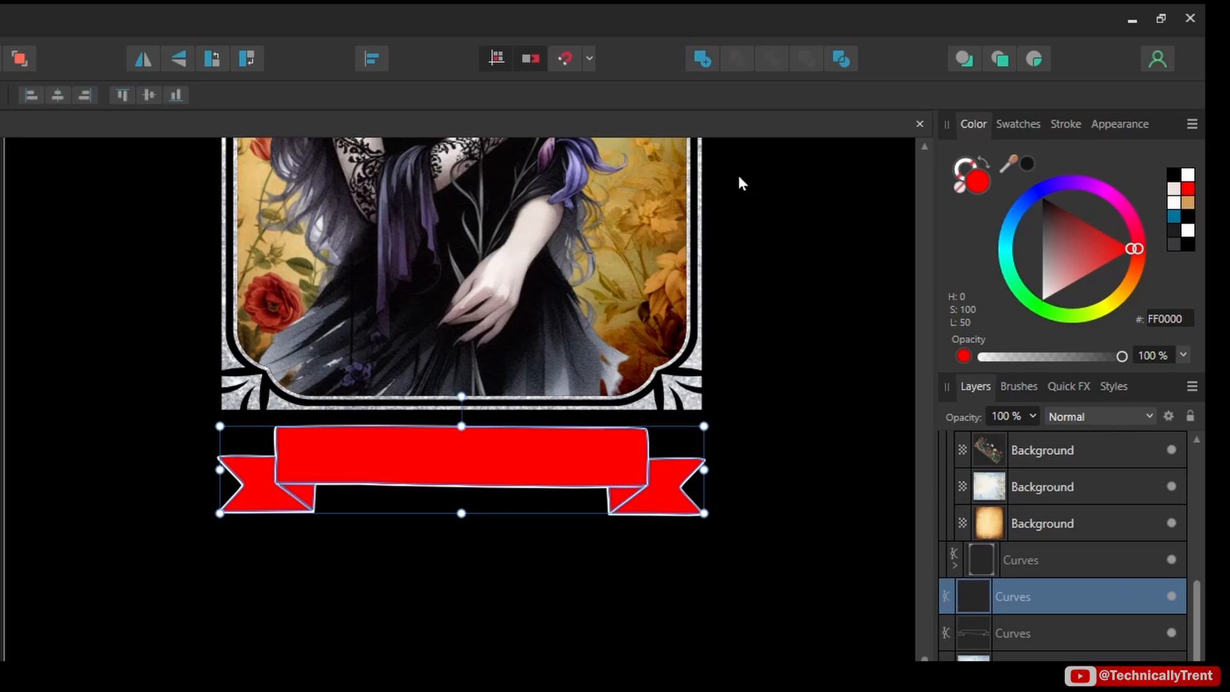
pyautogui.click(1171, 595)
pyautogui.click(1171, 594)
pyautogui.click(1171, 595)
pyautogui.click(1171, 595)
# Move the parchment image over the ribbon banner and clip it inside the merged red ribbon shape.
pyautogui.click(900, 297)
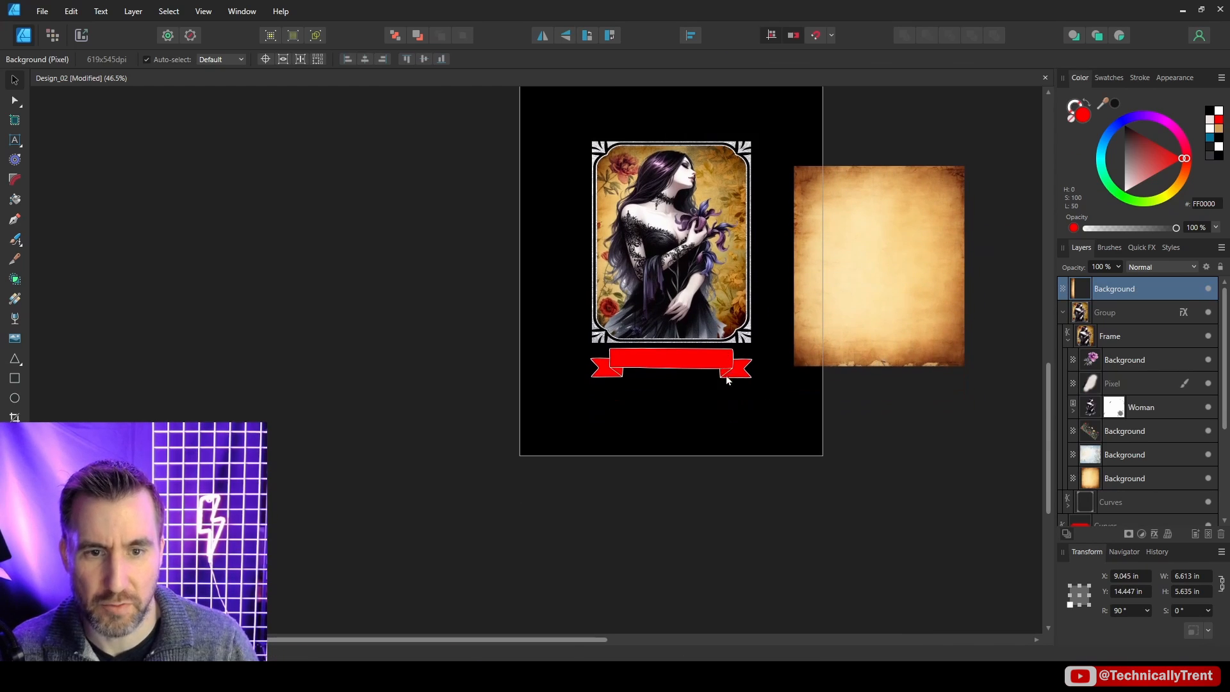
pyautogui.scroll(2, 743, 316)
pyautogui.moveTo(897, 302); pyautogui.dragTo(574, 431)
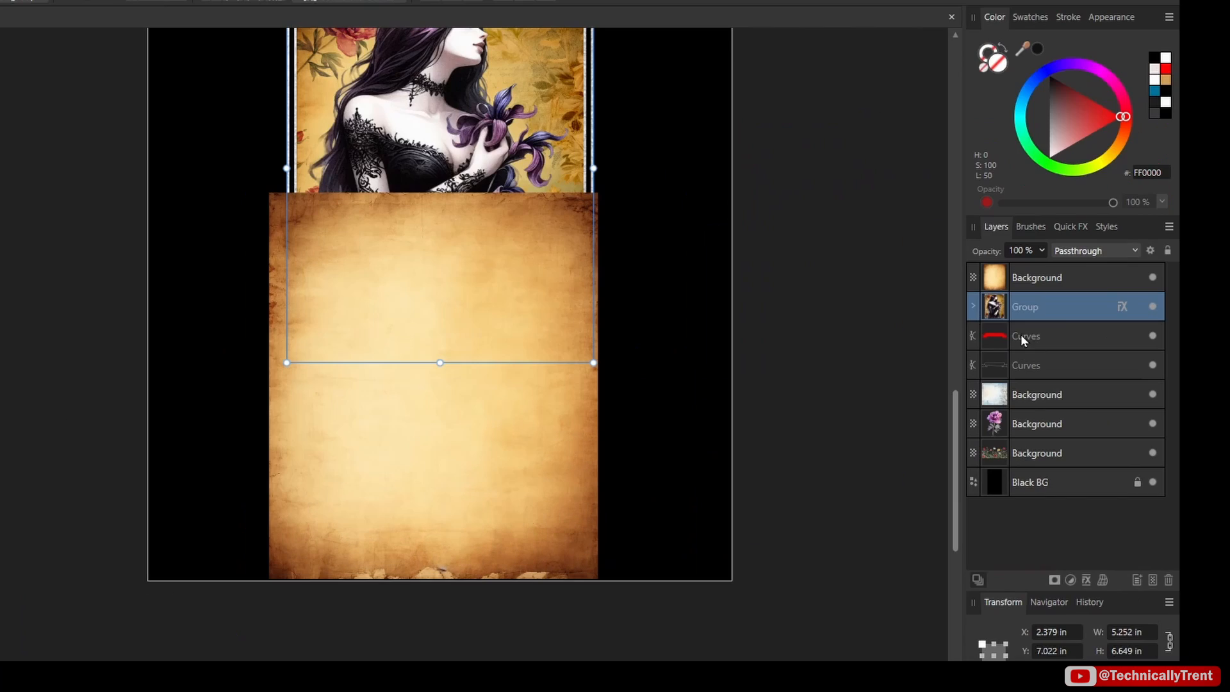
pyautogui.click(993, 339)
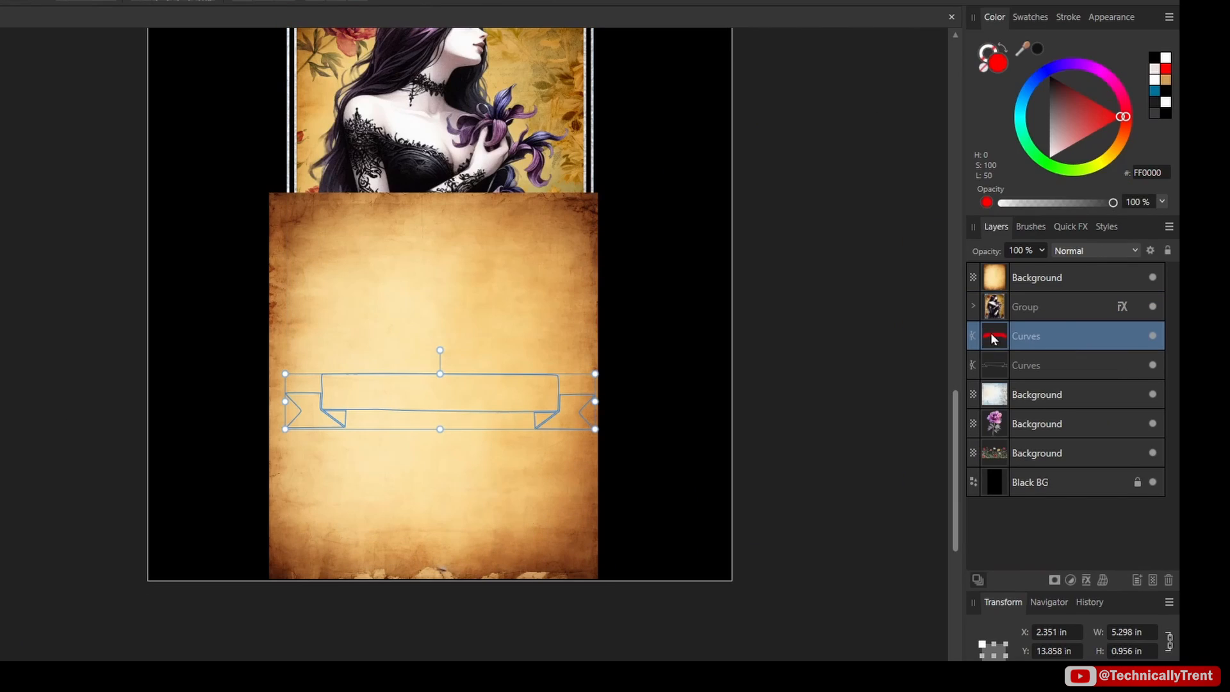
pyautogui.click(996, 280)
pyautogui.moveTo(997, 280); pyautogui.dragTo(1033, 337)
pyautogui.scroll(3, 640, 425)
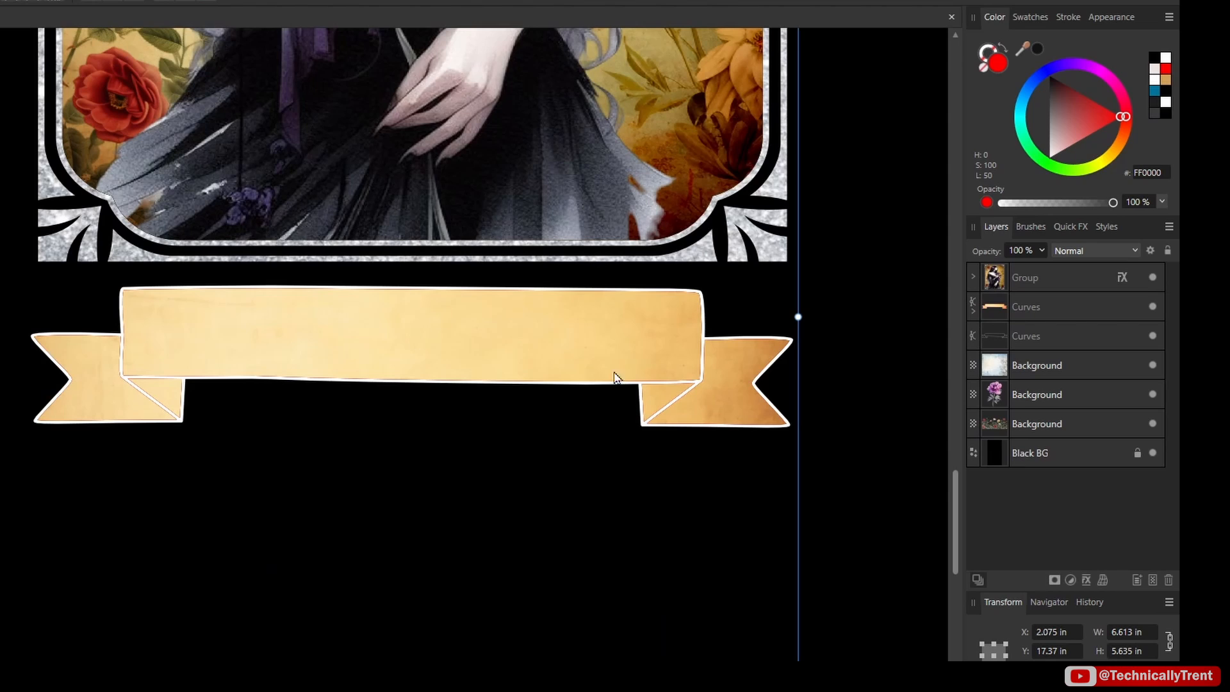
# Rotate the clipped parchment to 180° and shift it so its darker grain fills the ribbon, then deselect it.
pyautogui.scroll(-4, 613, 377)
pyautogui.moveTo(736, 568); pyautogui.dragTo(687, 180)
pyautogui.moveTo(651, 237); pyautogui.dragTo(622, 403)
pyautogui.scroll(3, 621, 403)
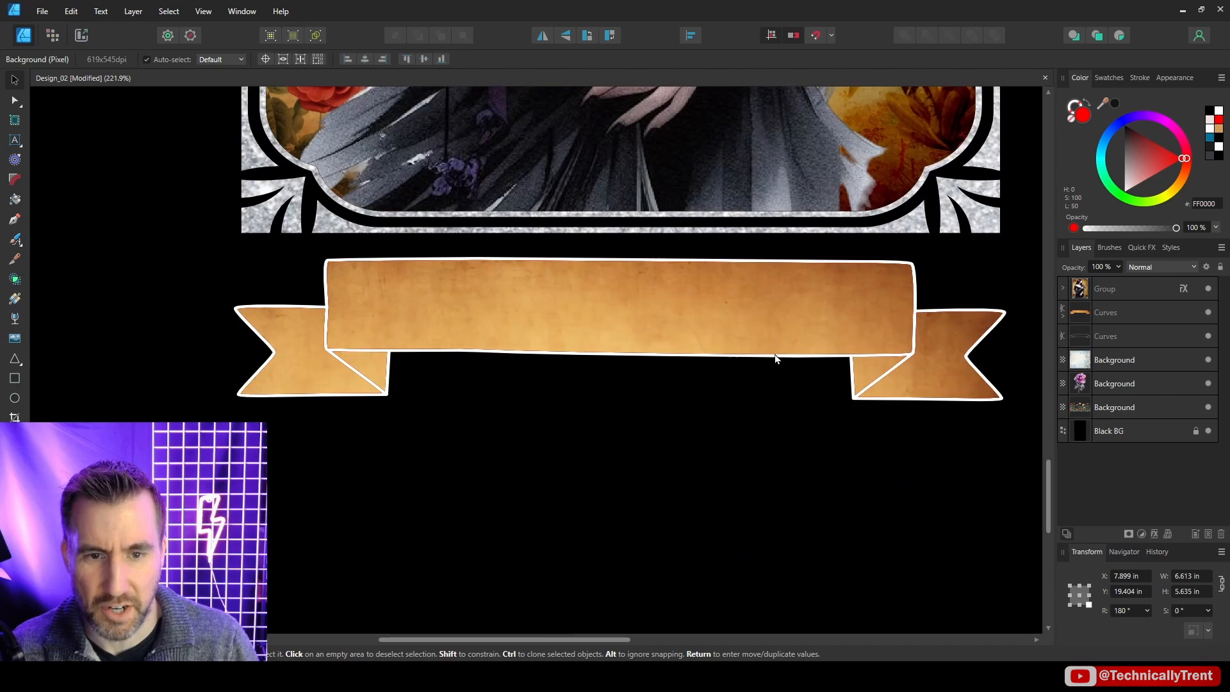
pyautogui.moveTo(775, 359); pyautogui.dragTo(702, 393)
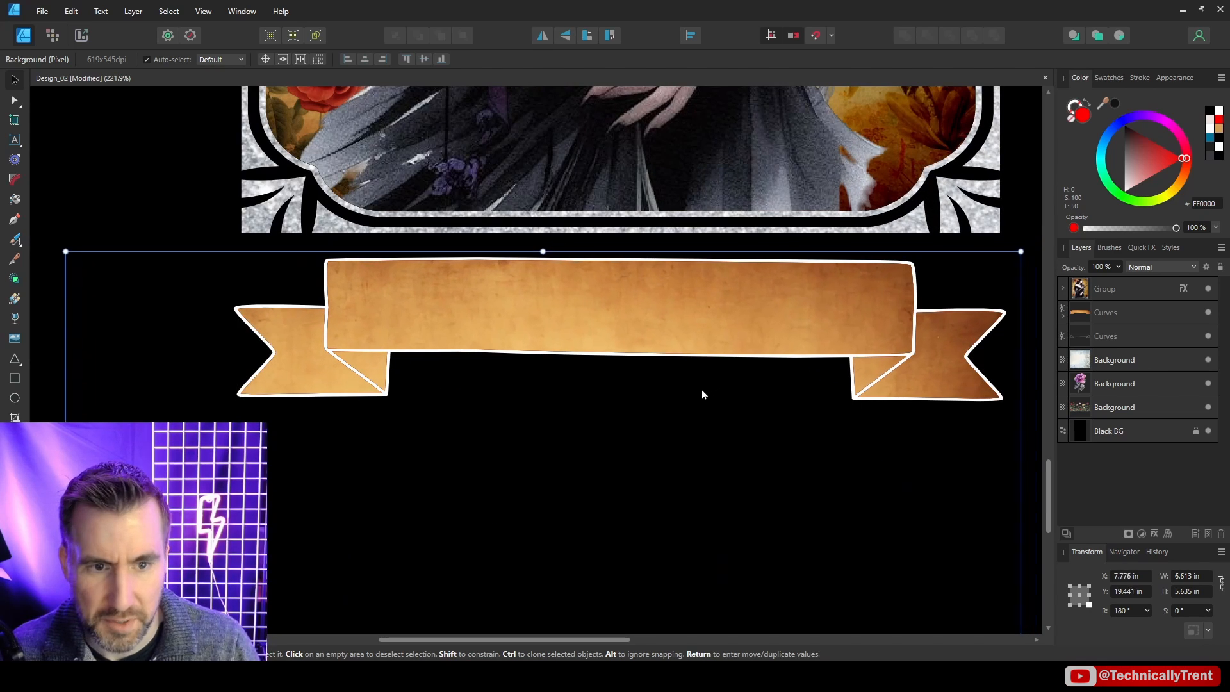
pyautogui.hotkey('ctrl', '0')
pyautogui.click(285, 373)
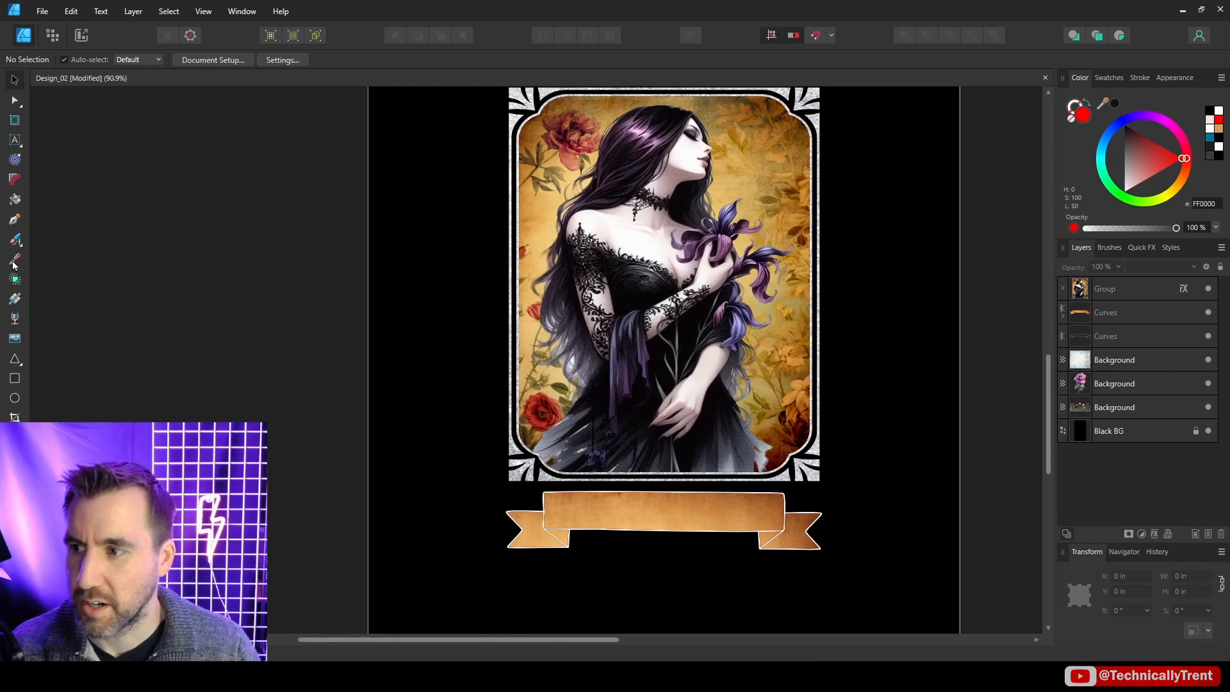
# Add the artistic text "The Witch" on the ribbon banner in Centaur Regular at 44.4 pt.
pyautogui.press('t')
pyautogui.click(602, 504)
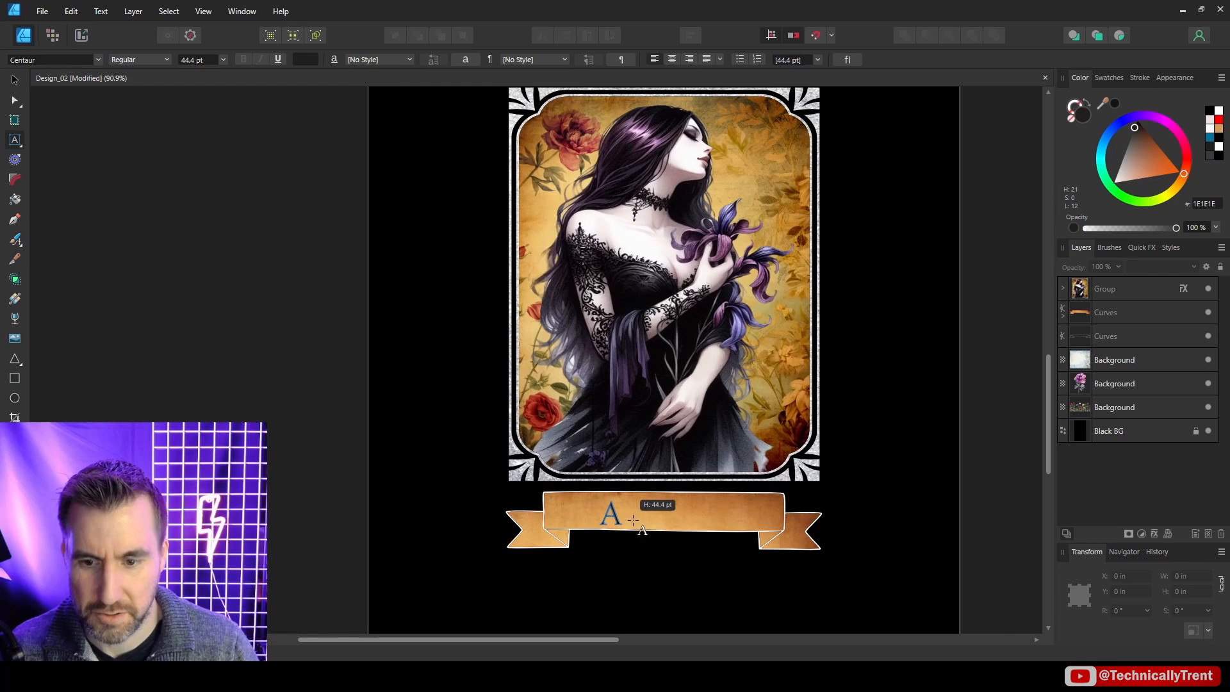
pyautogui.write('The Witch')
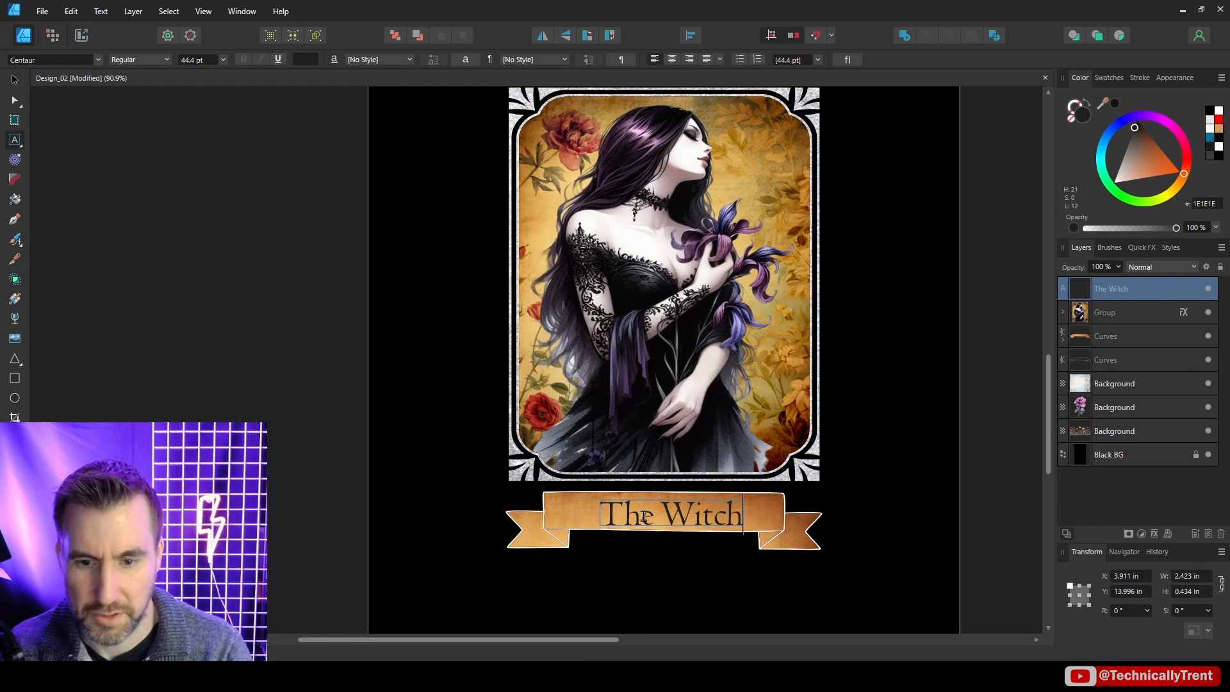
pyautogui.press('Escape')
# Scale "The Witch" down slightly and centre it within the ribbon's middle section.
pyautogui.moveTo(856, 321); pyautogui.dragTo(856, 322)
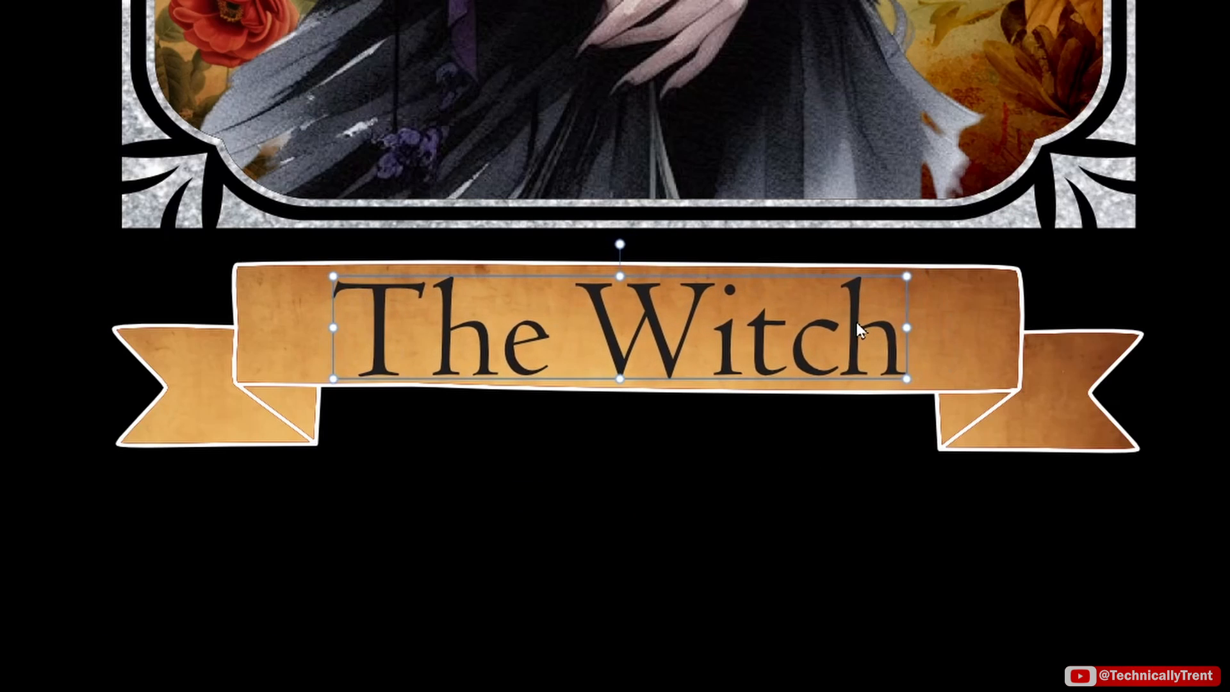
pyautogui.moveTo(908, 276); pyautogui.dragTo(883, 280)
pyautogui.moveTo(774, 349); pyautogui.dragTo(795, 339)
pyautogui.press('Escape')
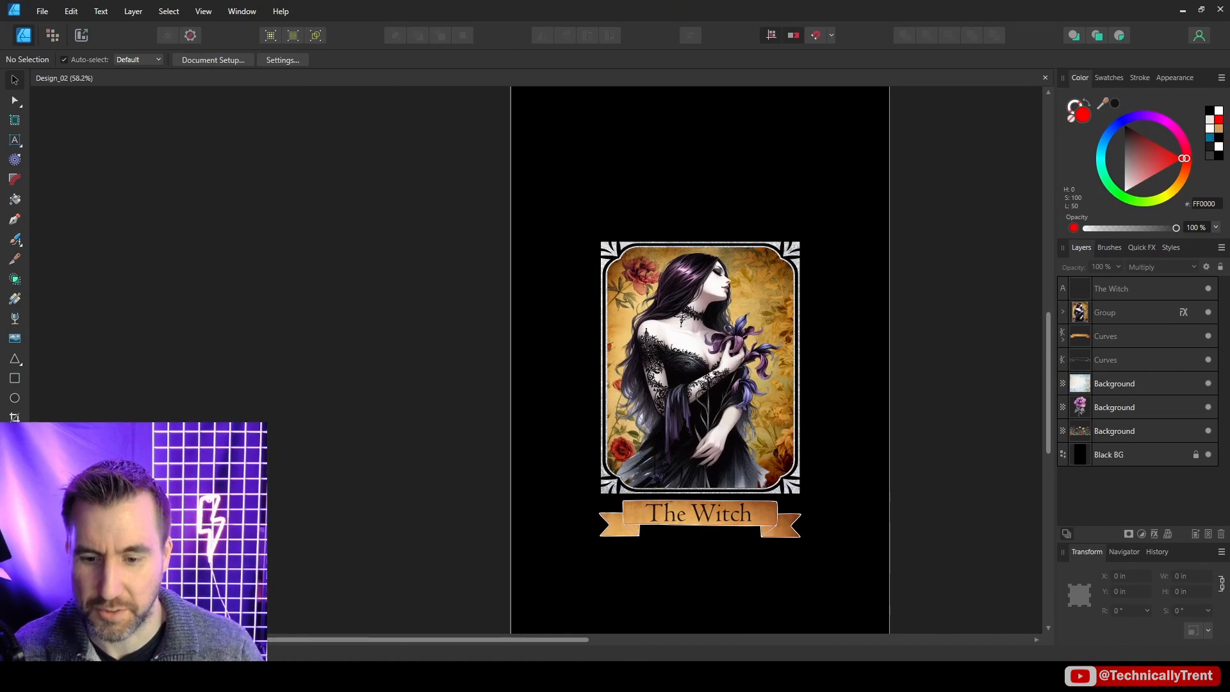
# Look through the celestial starry night papers in the file browser and pick out celestial starry night_0009_c.jpg.
pyautogui.moveTo(690, 646)
pyautogui.click(762, 627)
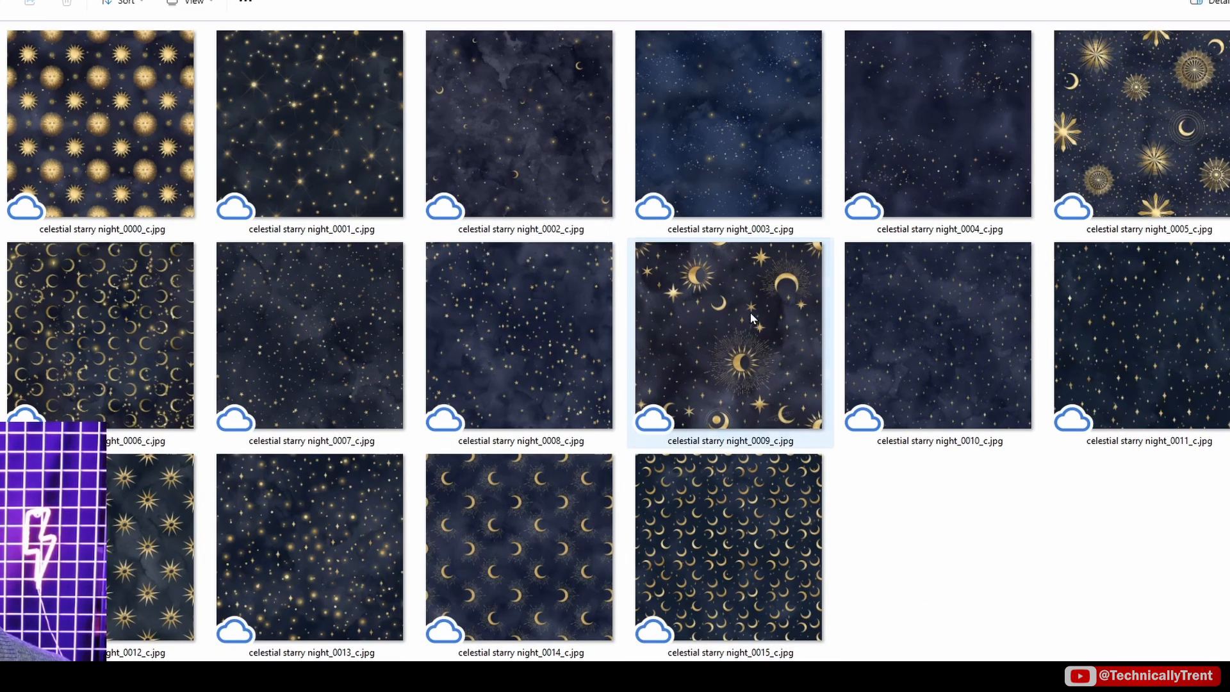
pyautogui.click(775, 320)
pyautogui.moveTo(767, 332)
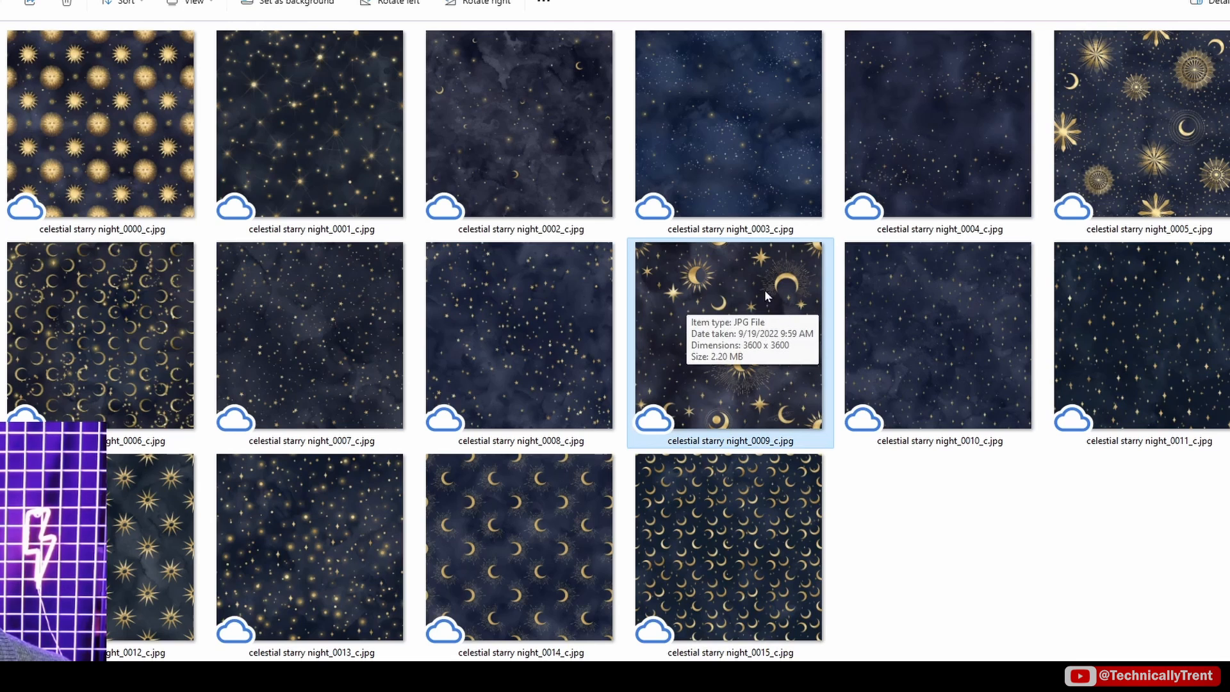
# Create a new blank document and draw a rectangle about 18.6 by 10.2 in across most of its page.
pyautogui.click(42, 11)
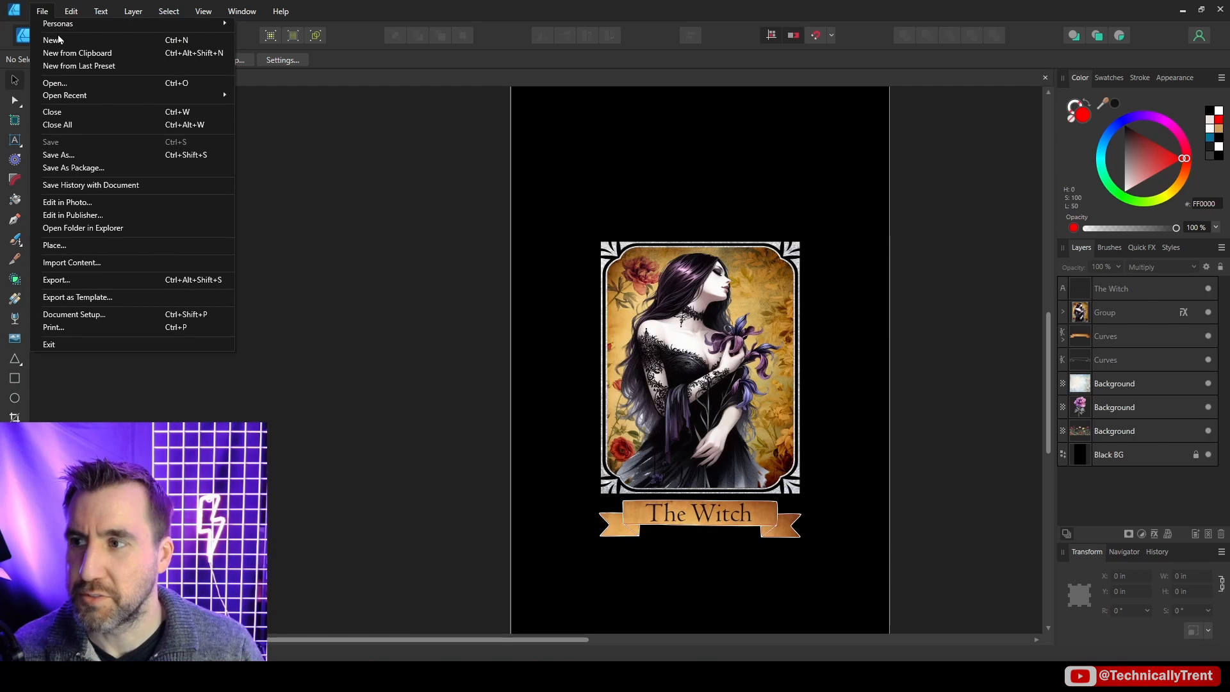
pyautogui.click(59, 39)
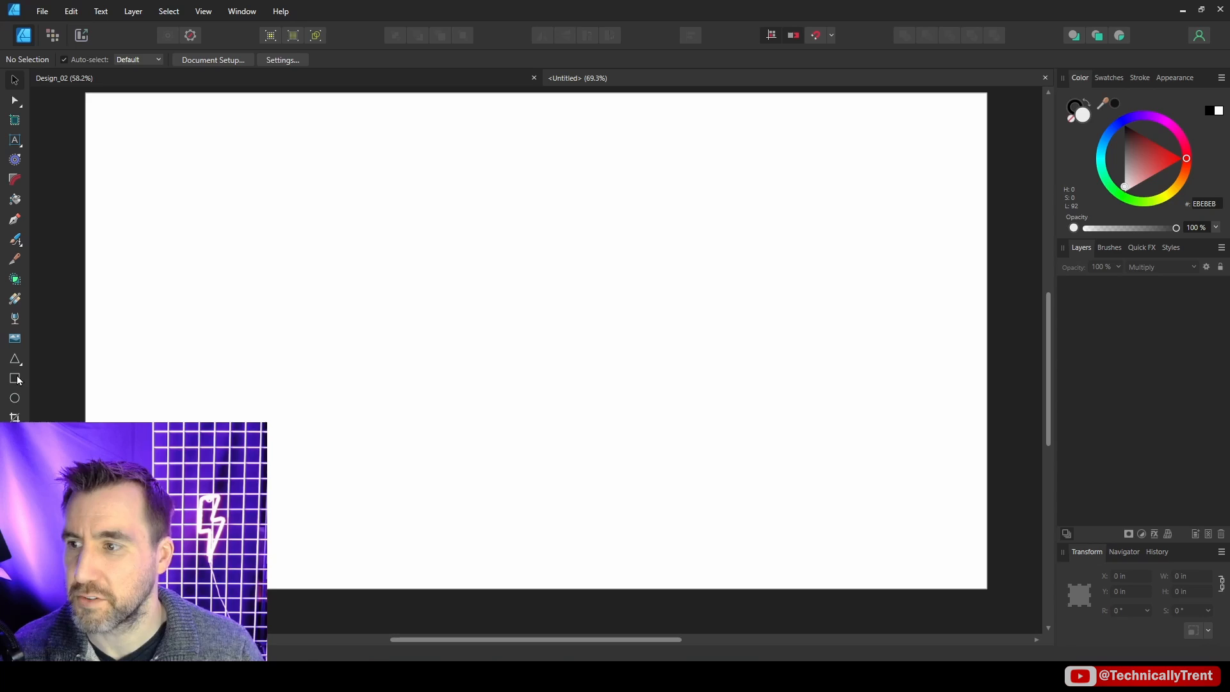
pyautogui.click(15, 379)
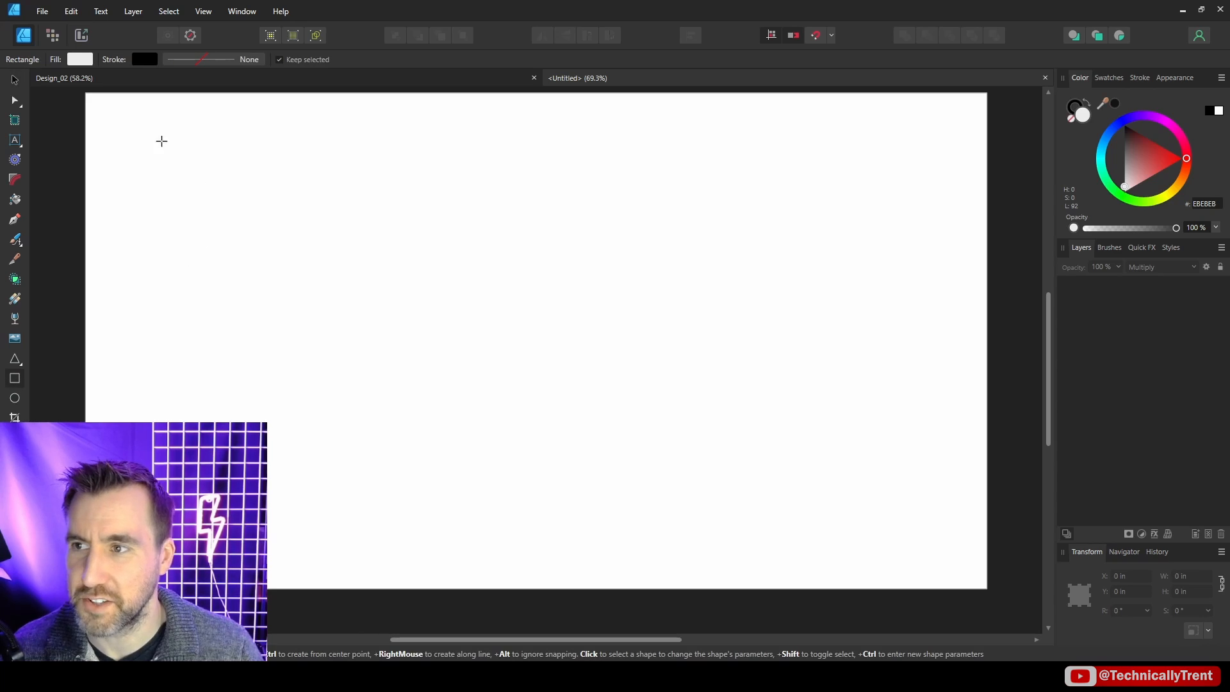
pyautogui.moveTo(120, 110); pyautogui.dragTo(960, 572)
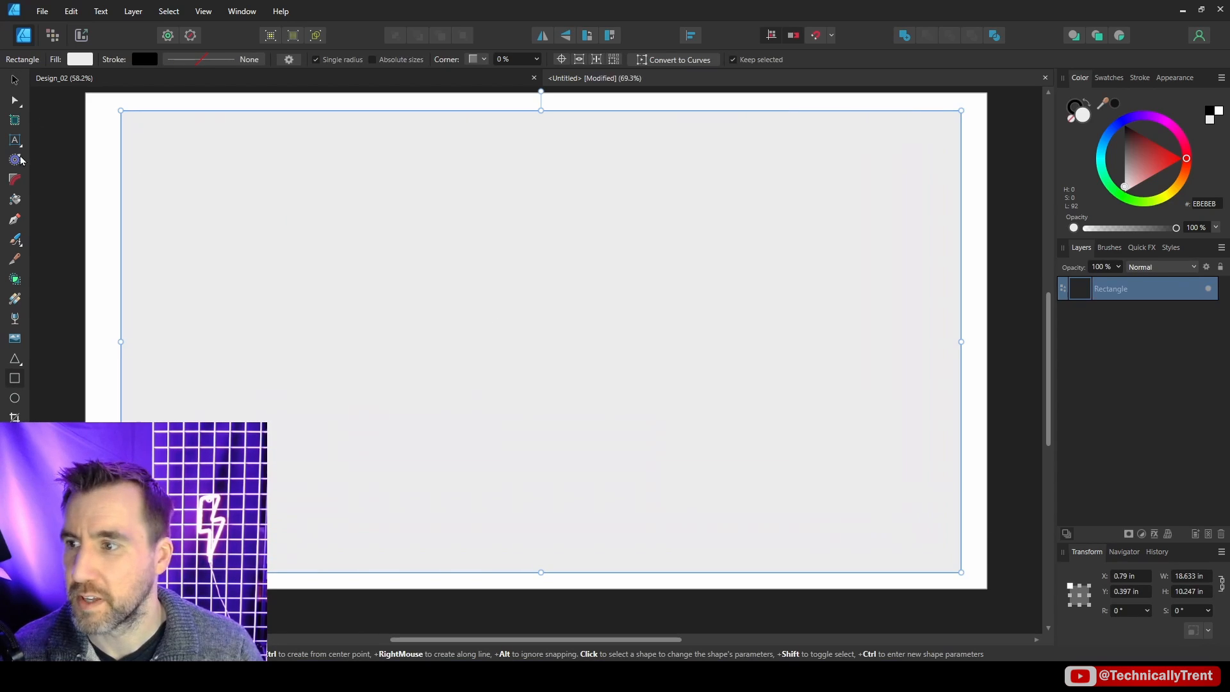
# Give the rectangle a bitmap fill using celestial starry night_0009_c.jpg from the DC Celestial Starry Night Digital Paper folder.
pyautogui.click(15, 301)
pyautogui.click(140, 59)
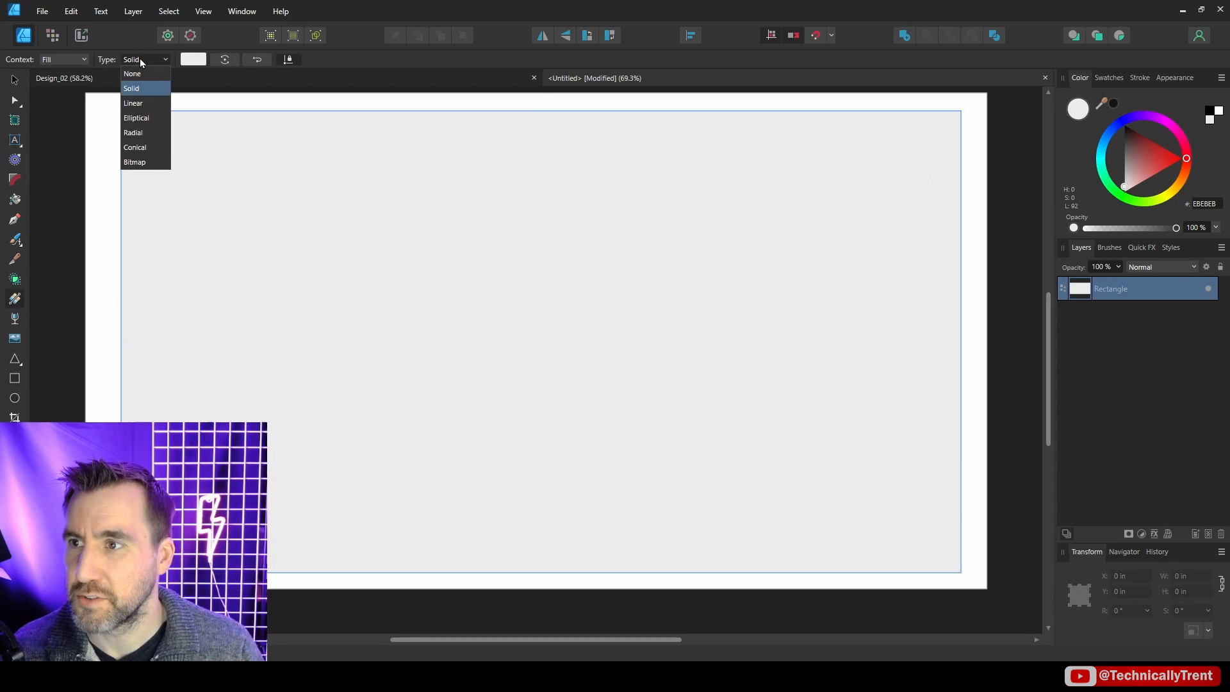
pyautogui.click(152, 163)
pyautogui.click(557, 128)
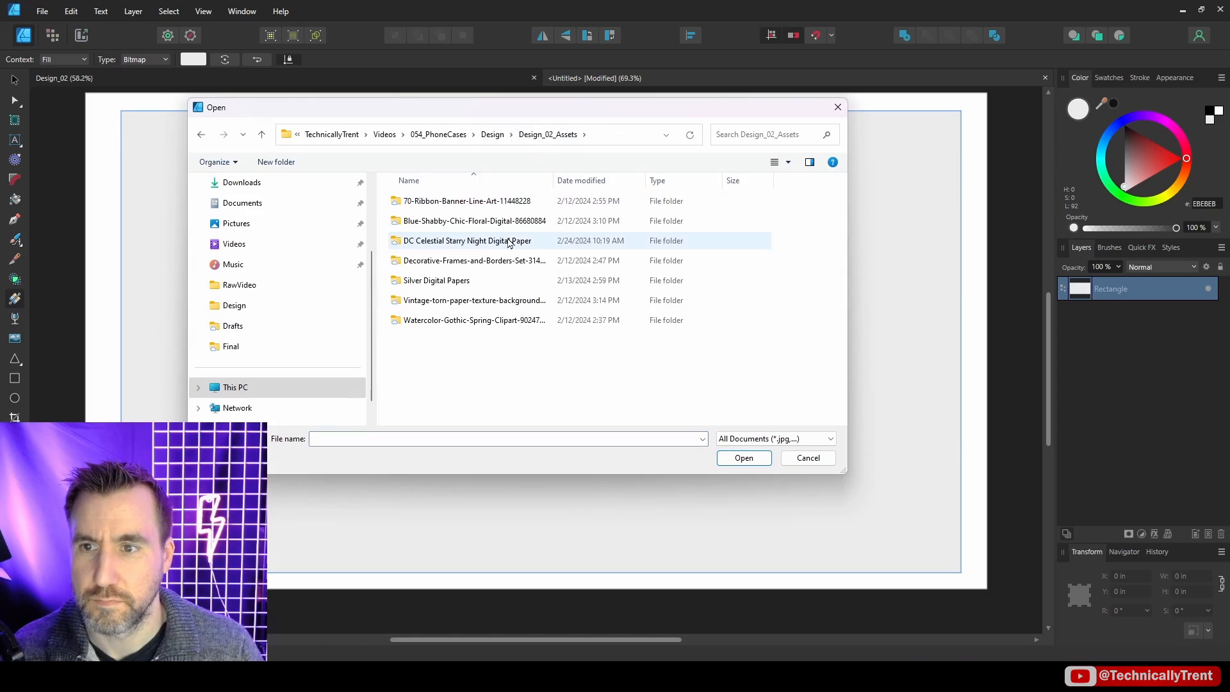
pyautogui.doubleClick(506, 241)
pyautogui.click(653, 306)
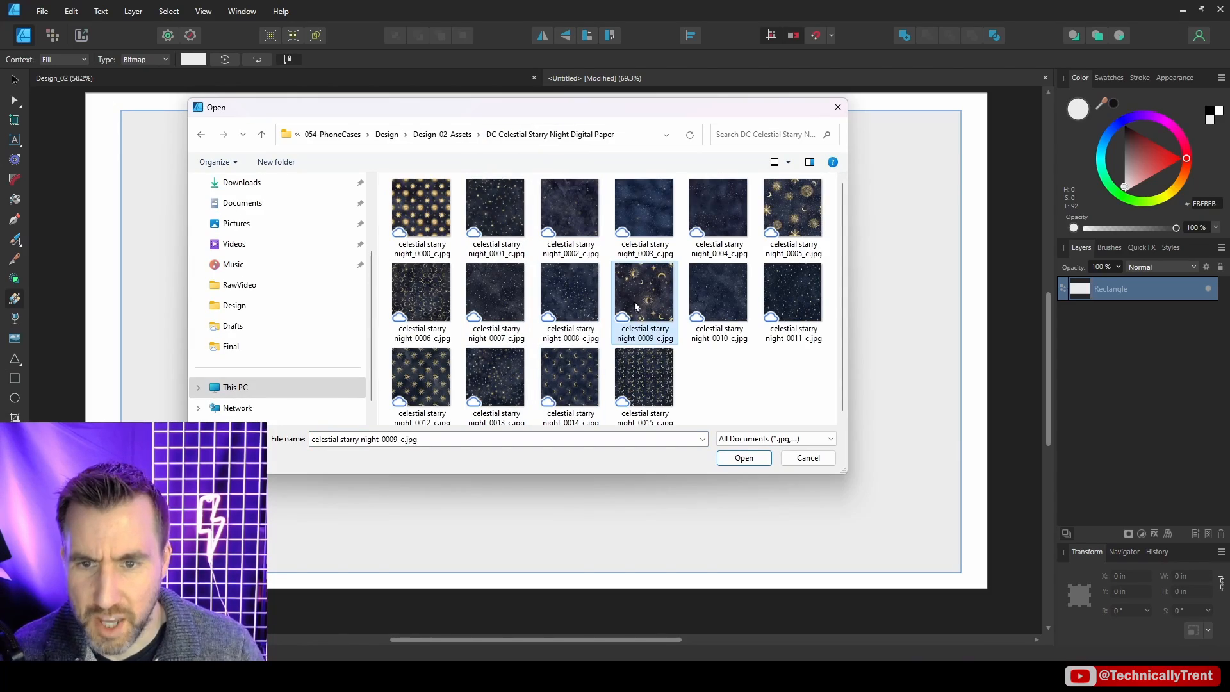
pyautogui.click(743, 457)
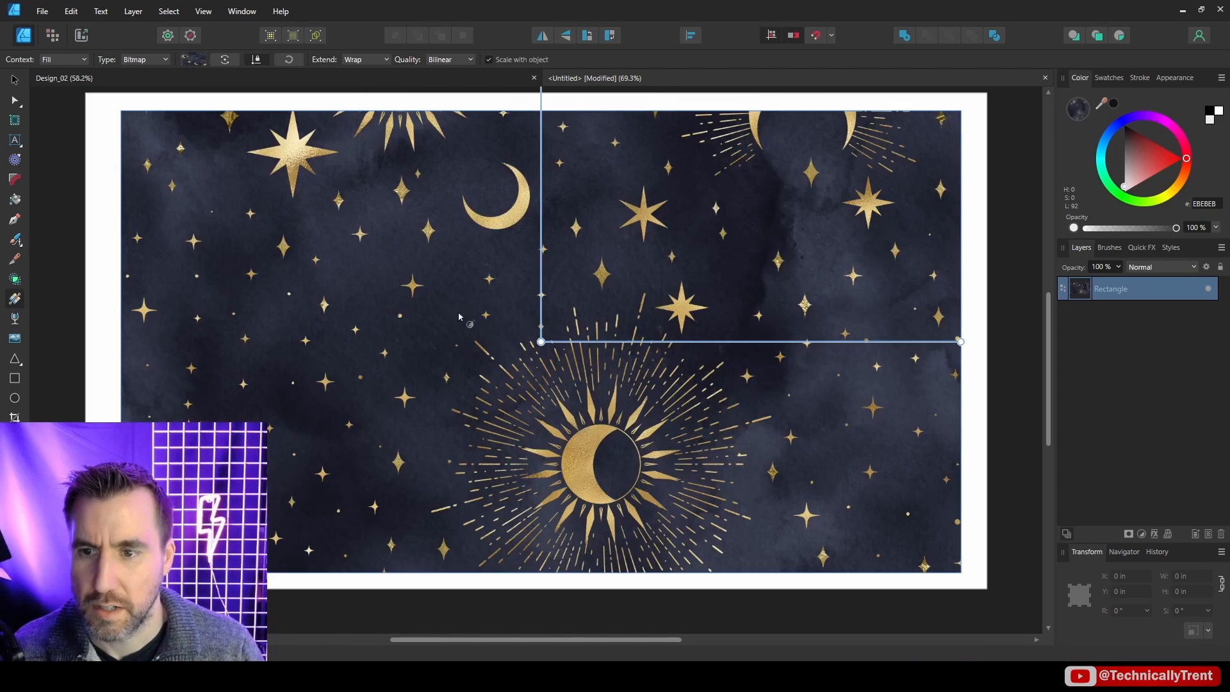
# Scale down the rectangle's bitmap fill and examine the repeating pattern up close for visible seams.
pyautogui.moveTo(462, 322); pyautogui.dragTo(551, 321)
pyautogui.scroll(5, 552, 312)
pyautogui.moveTo(661, 275); pyautogui.dragTo(401, 260)
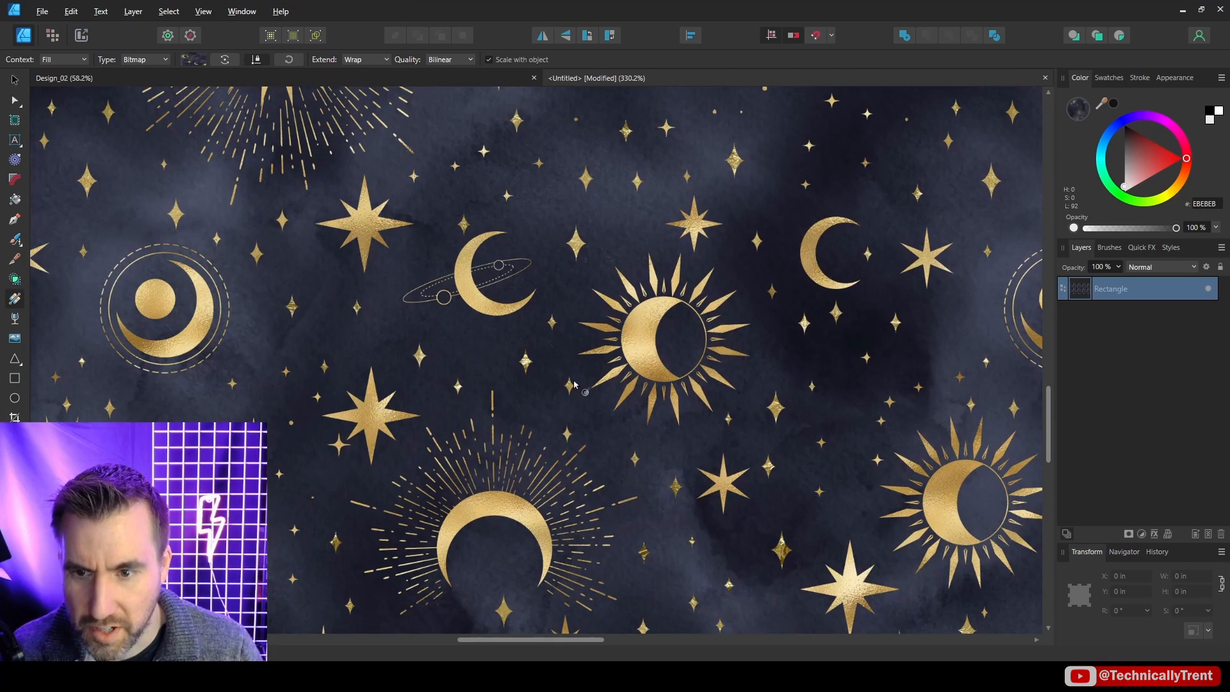
pyautogui.scroll(3, 721, 363)
pyautogui.moveTo(566, 319); pyautogui.dragTo(736, 310)
pyautogui.moveTo(601, 324); pyautogui.dragTo(856, 319)
pyautogui.moveTo(532, 324); pyautogui.dragTo(846, 324)
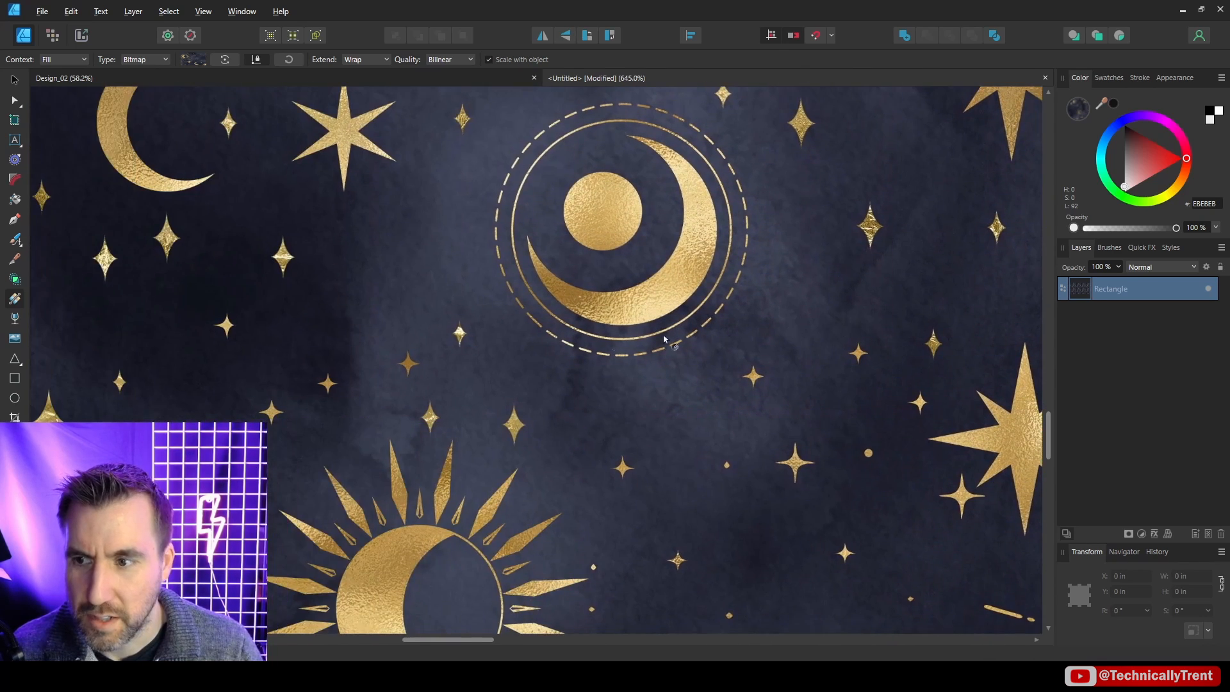
pyautogui.moveTo(961, 627); pyautogui.dragTo(763, 328)
pyautogui.moveTo(785, 522); pyautogui.dragTo(816, 357)
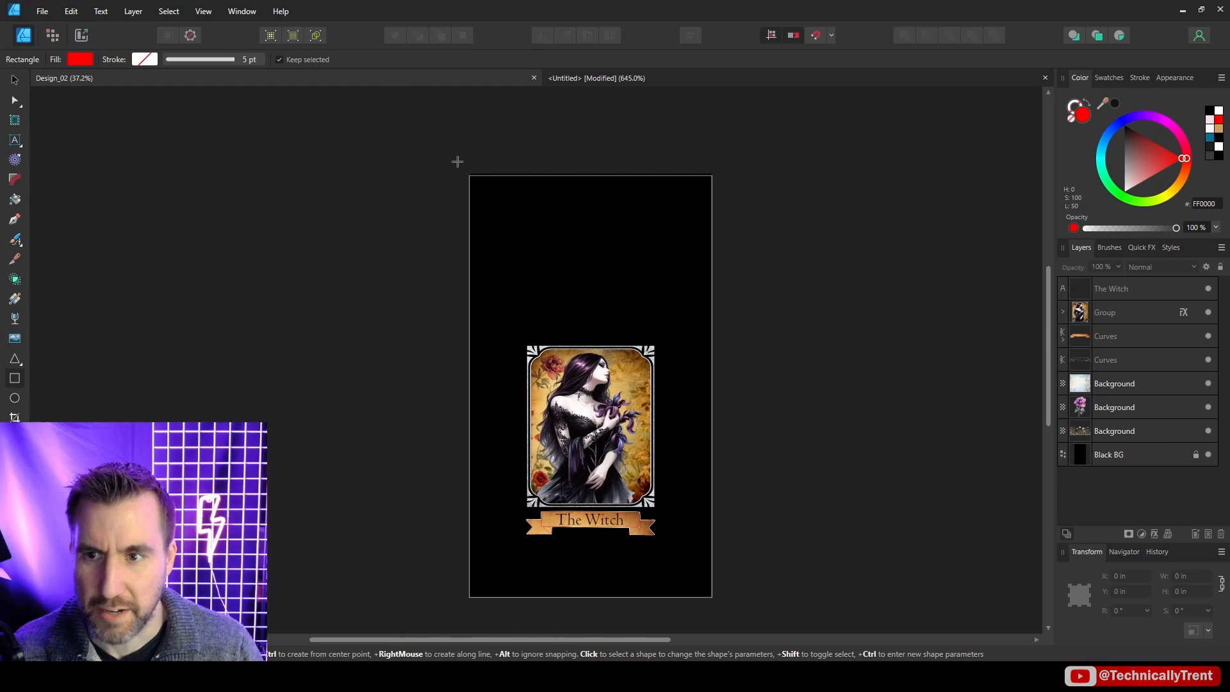
# In Design_02, draw a rectangle about 11 by 18.6 in covering the page behind the artwork and bitmap-fill it with celestial starry night_0009_c.jpg.
pyautogui.moveTo(457, 161)
pyautogui.mouseDown()
pyautogui.moveTo(687, 491)
pyautogui.moveTo(722, 611)
pyautogui.mouseUp()
pyautogui.press('v')
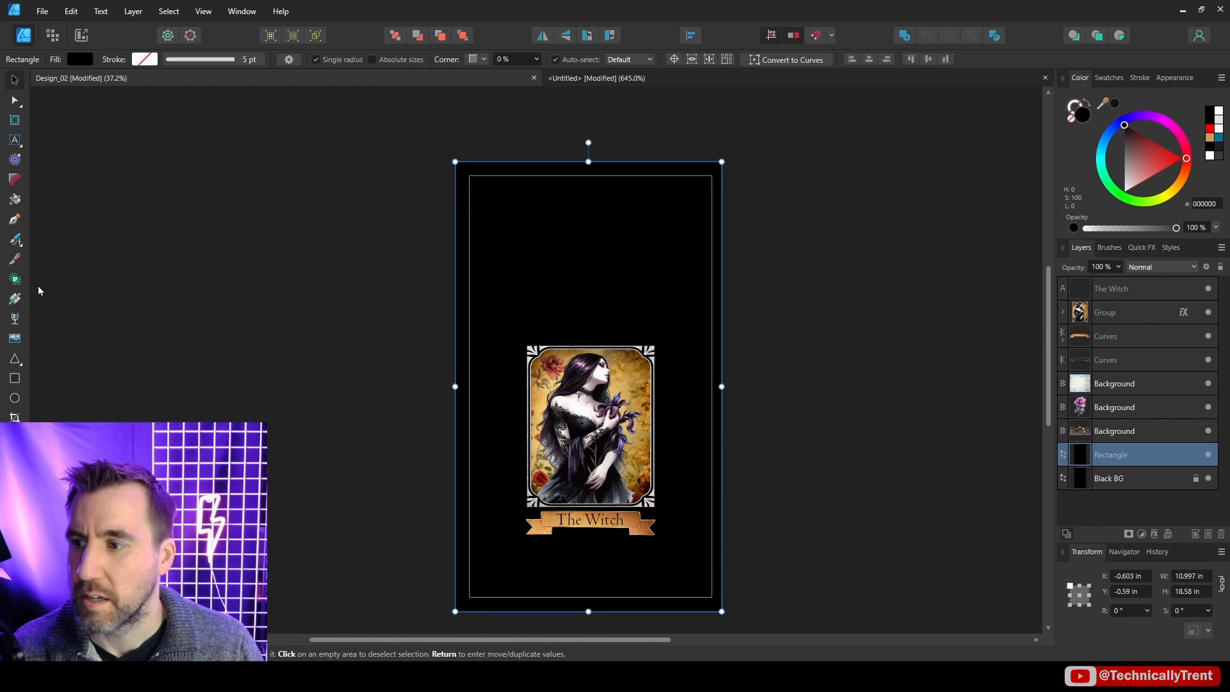
pyautogui.click(145, 59)
pyautogui.click(152, 162)
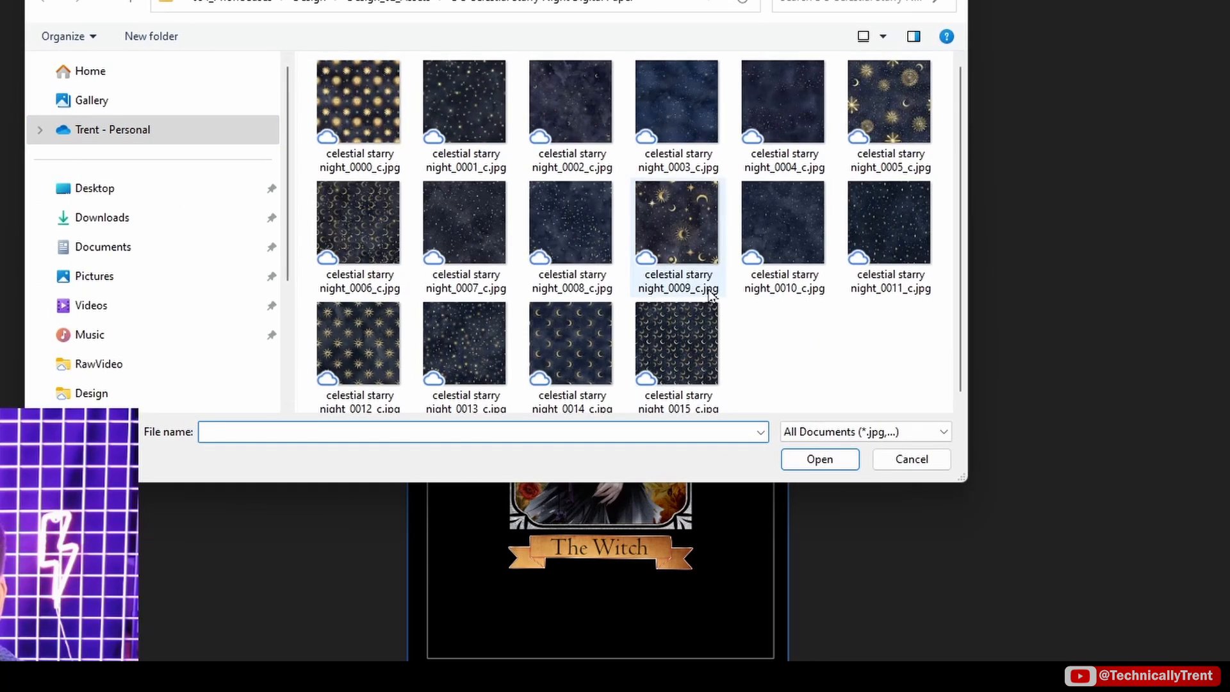
pyautogui.doubleClick(710, 289)
pyautogui.moveTo(557, 248); pyautogui.dragTo(699, 260)
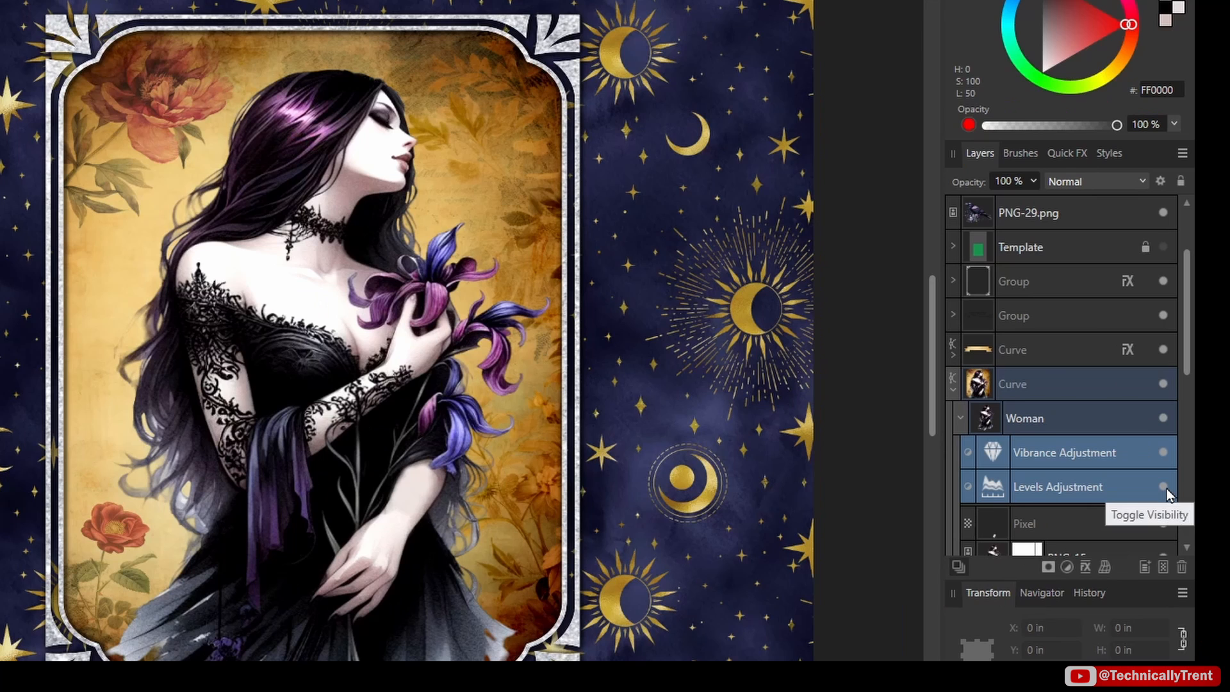
# Toggle the Vibrance and Levels adjustments on the woman off and on to compare their effect.
pyautogui.click(1166, 492)
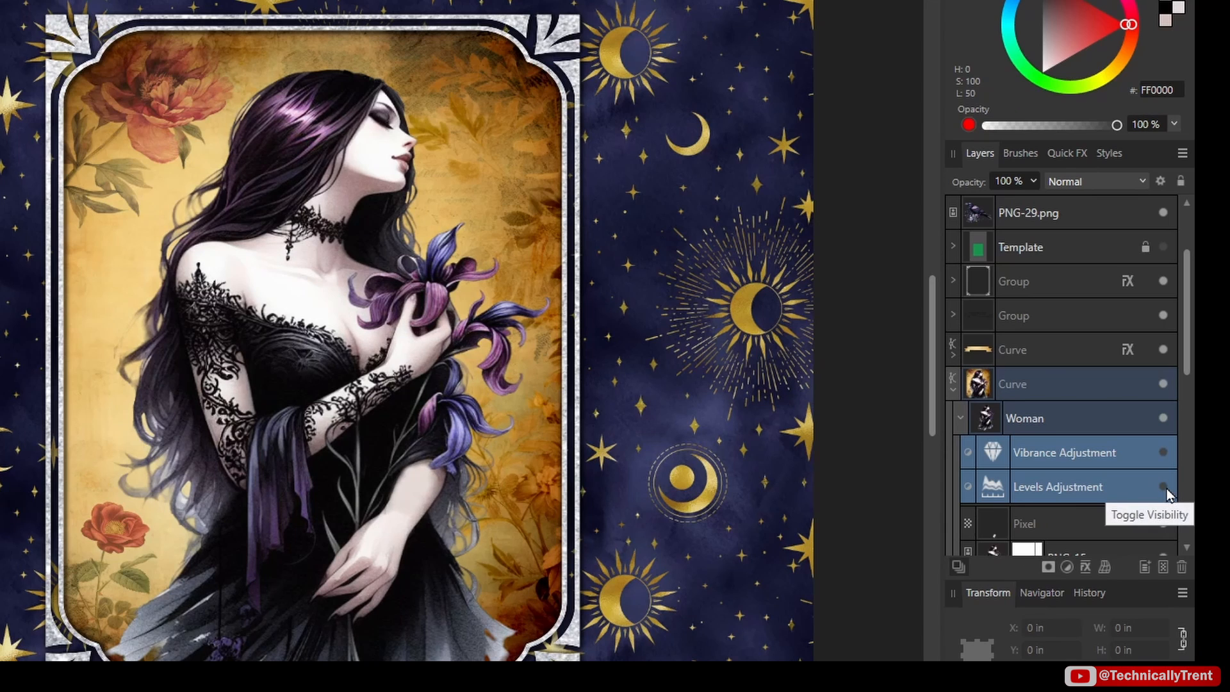
pyautogui.click(1165, 491)
pyautogui.click(1166, 491)
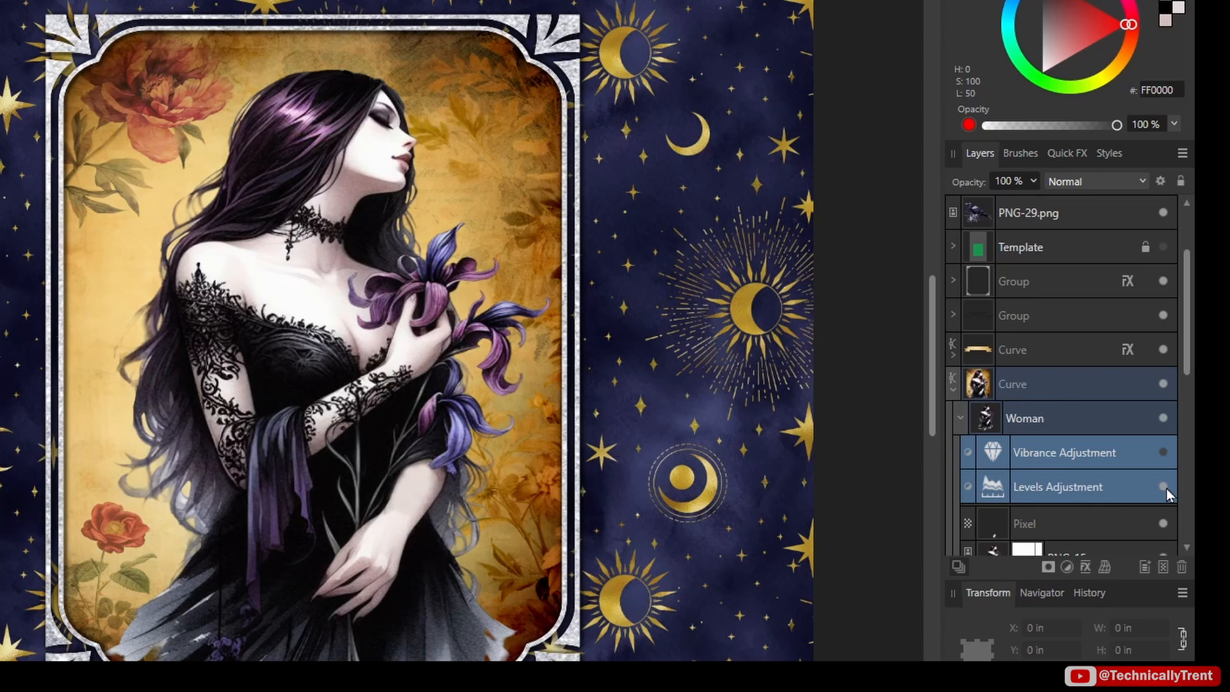
pyautogui.click(1166, 492)
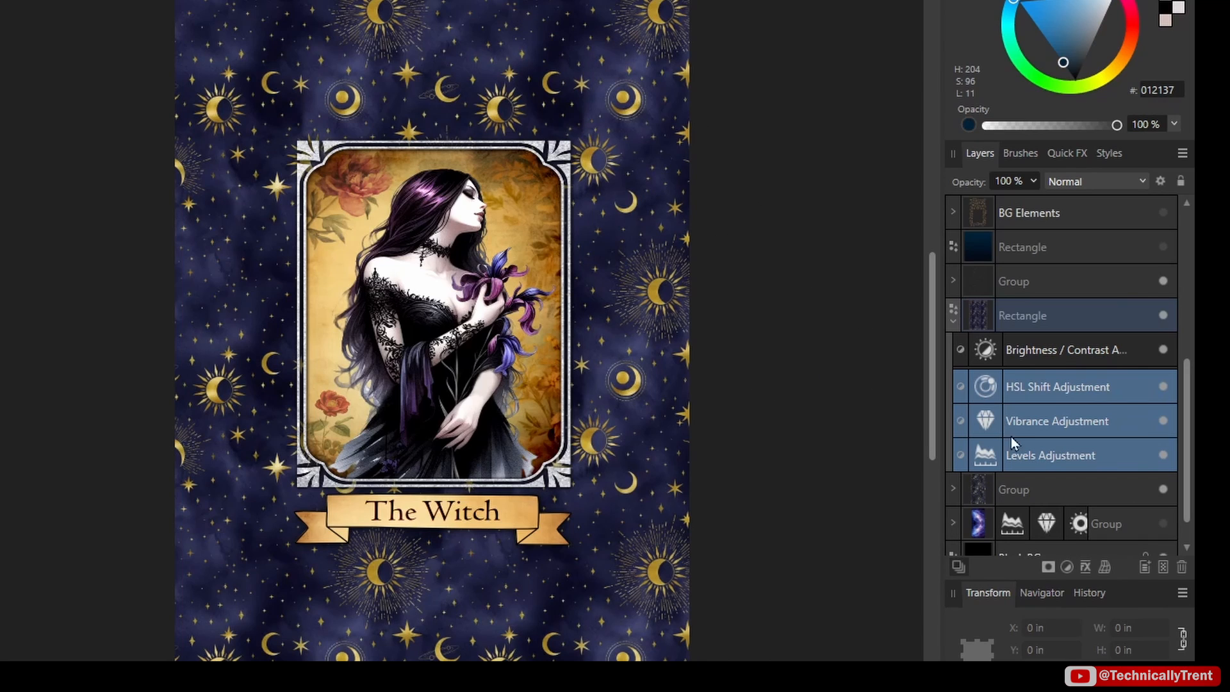
# Toggle the HSL Shift, Vibrance and Levels adjustments on the starry background rectangle to compare its colours.
pyautogui.click(1164, 387)
pyautogui.click(1164, 387)
pyautogui.click(1165, 387)
# In Printify, find Tough Cases in the phone case catalog and start designing with WOYC as the provider.
pyautogui.click(732, 253)
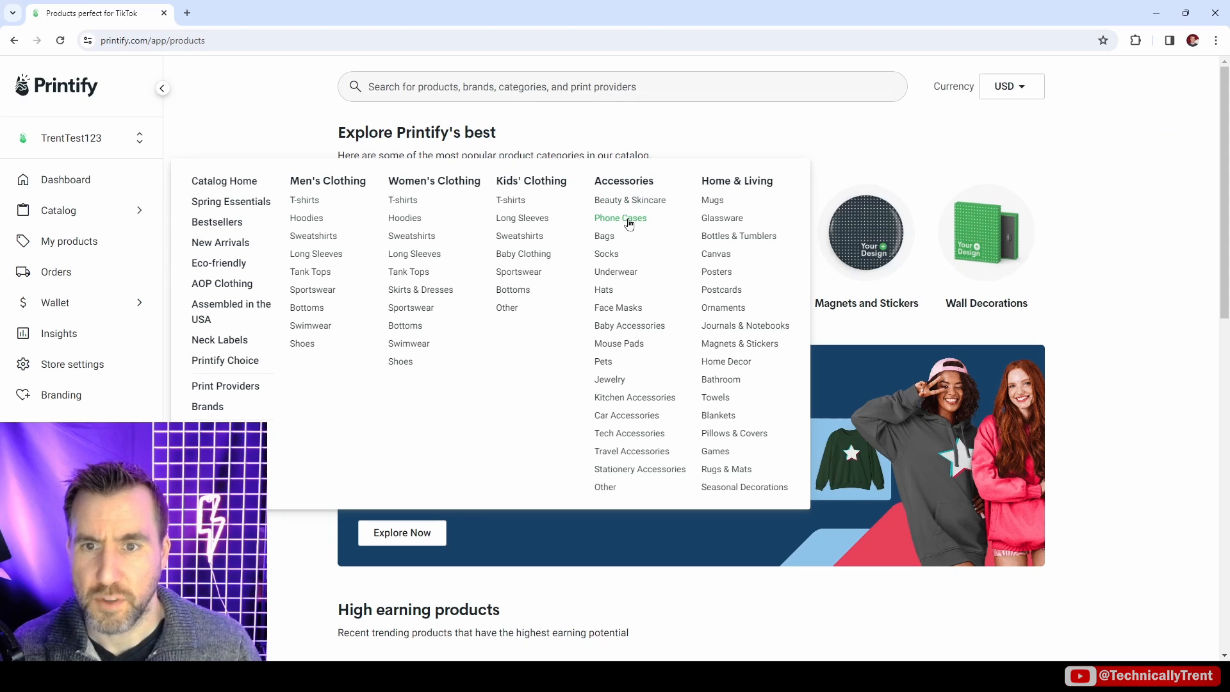
pyautogui.click(628, 294)
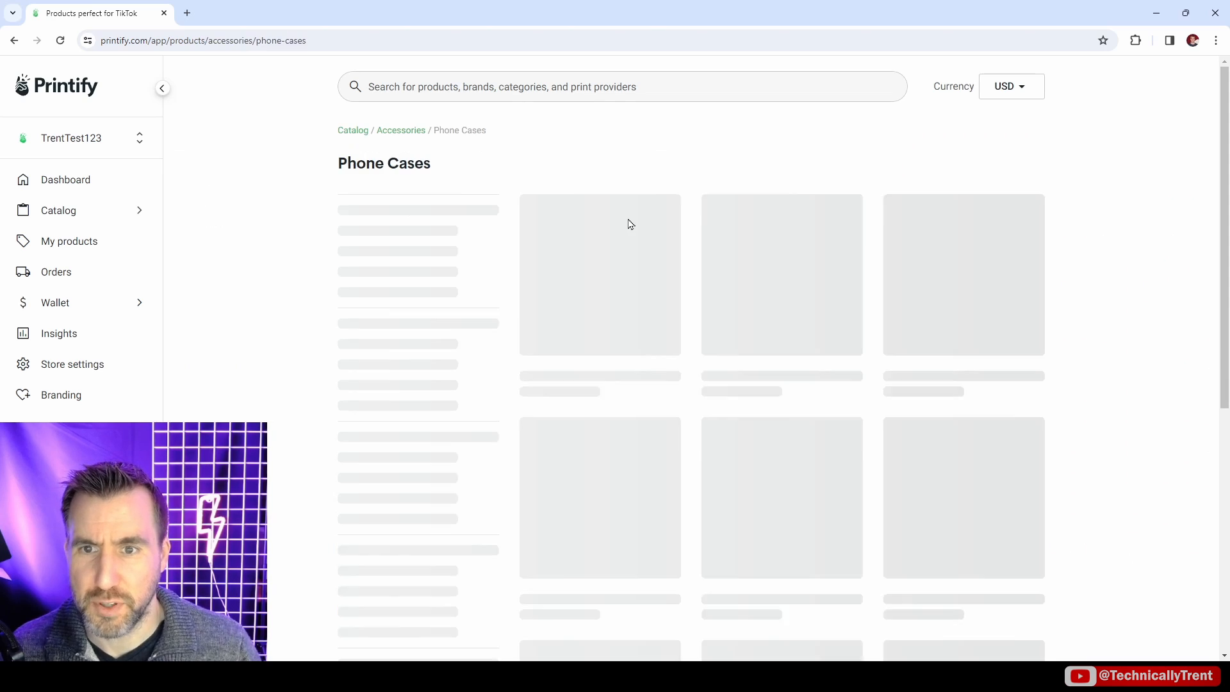
pyautogui.click(602, 339)
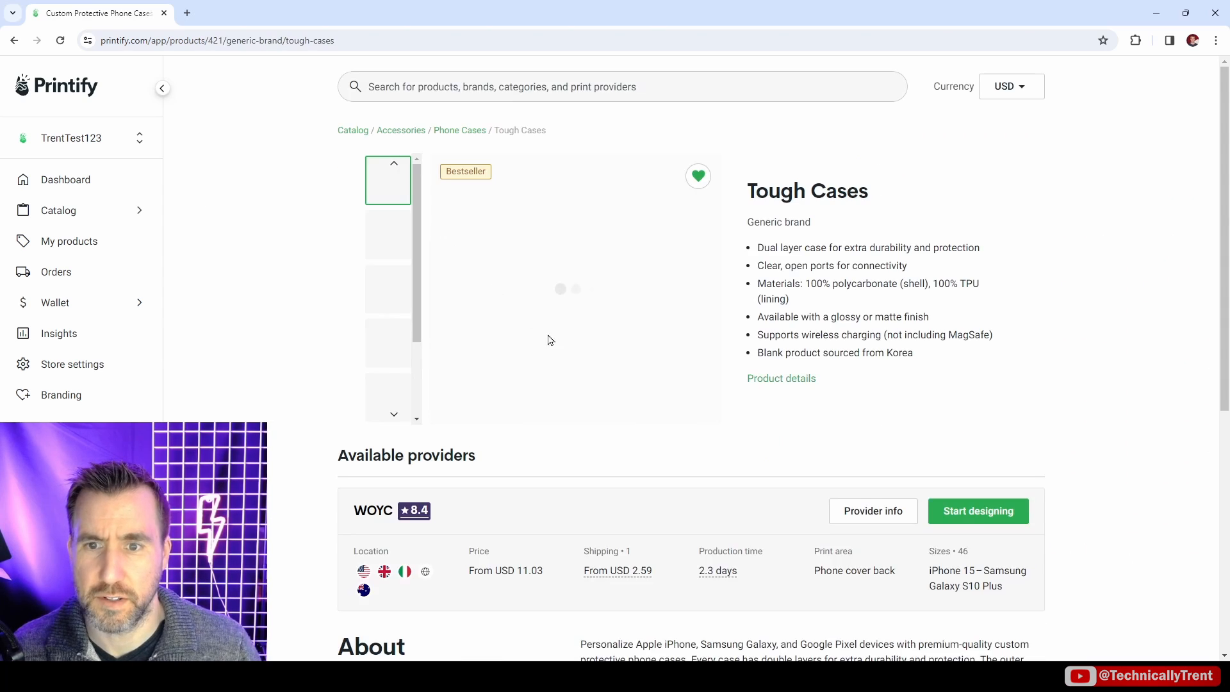
pyautogui.click(976, 537)
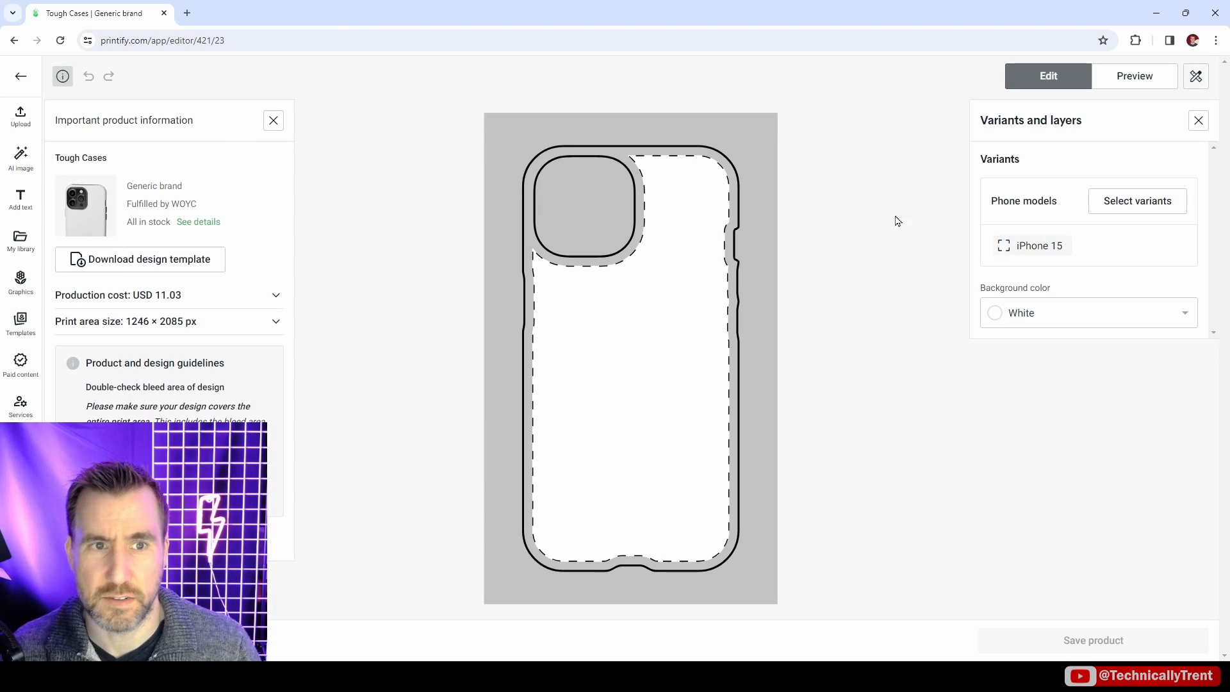
# Select all phone sizes with both Glossy and Matte surfaces as the product variants.
pyautogui.click(1141, 202)
pyautogui.click(321, 216)
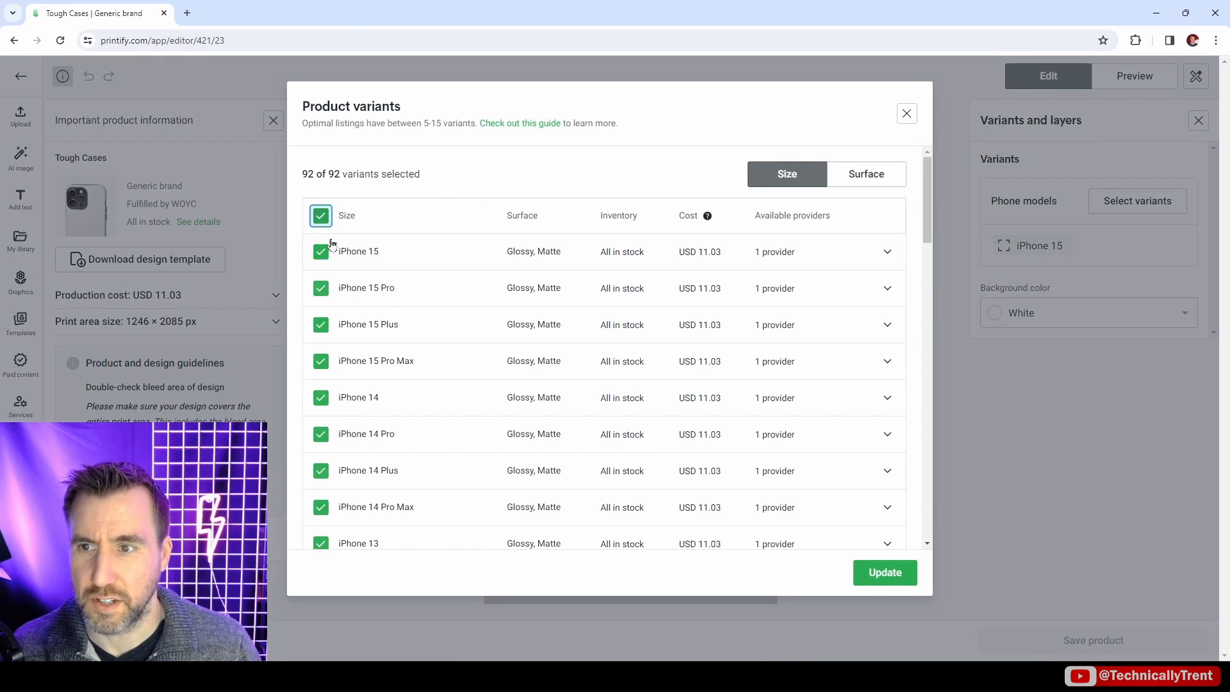
pyautogui.click(852, 180)
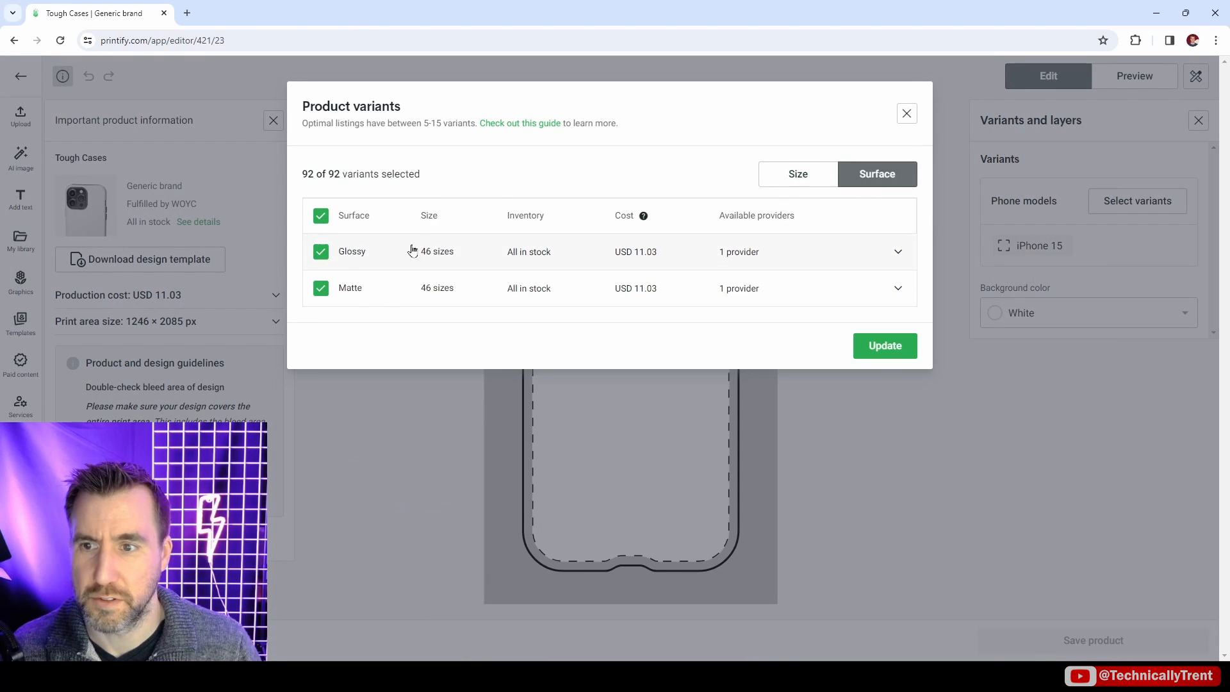
pyautogui.click(856, 346)
# Upload Design_02.png from the device and scale it to fill the case's placeholder.
pyautogui.click(22, 114)
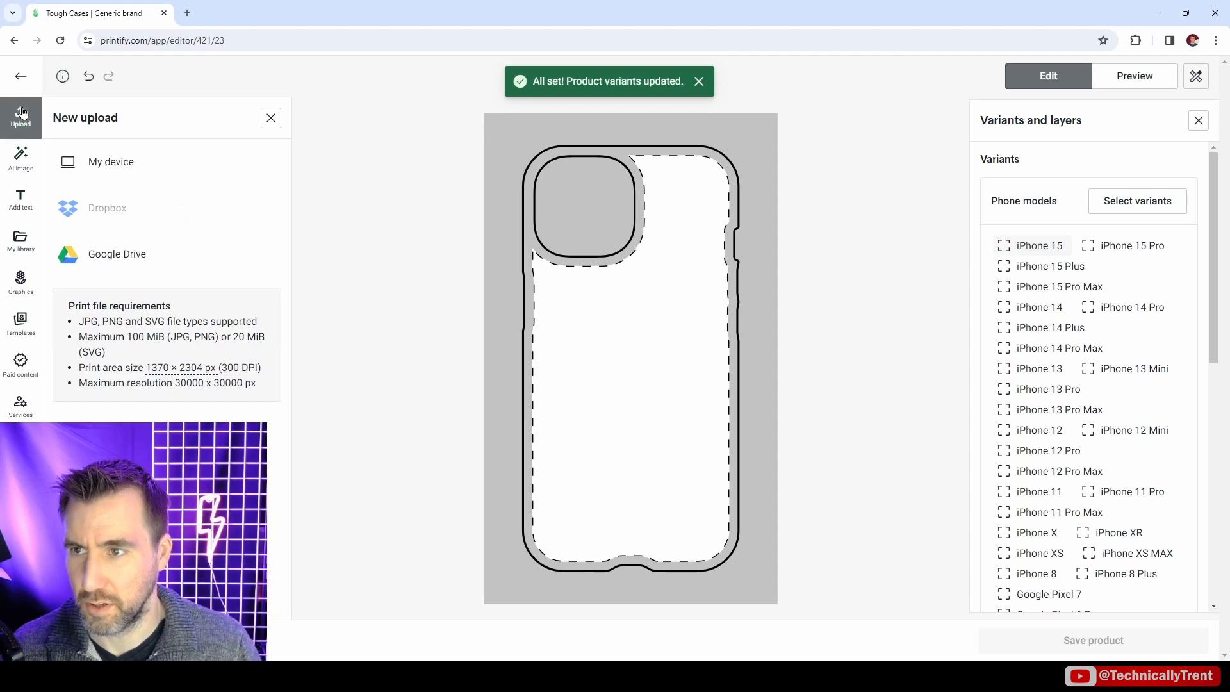
pyautogui.click(109, 164)
pyautogui.doubleClick(686, 225)
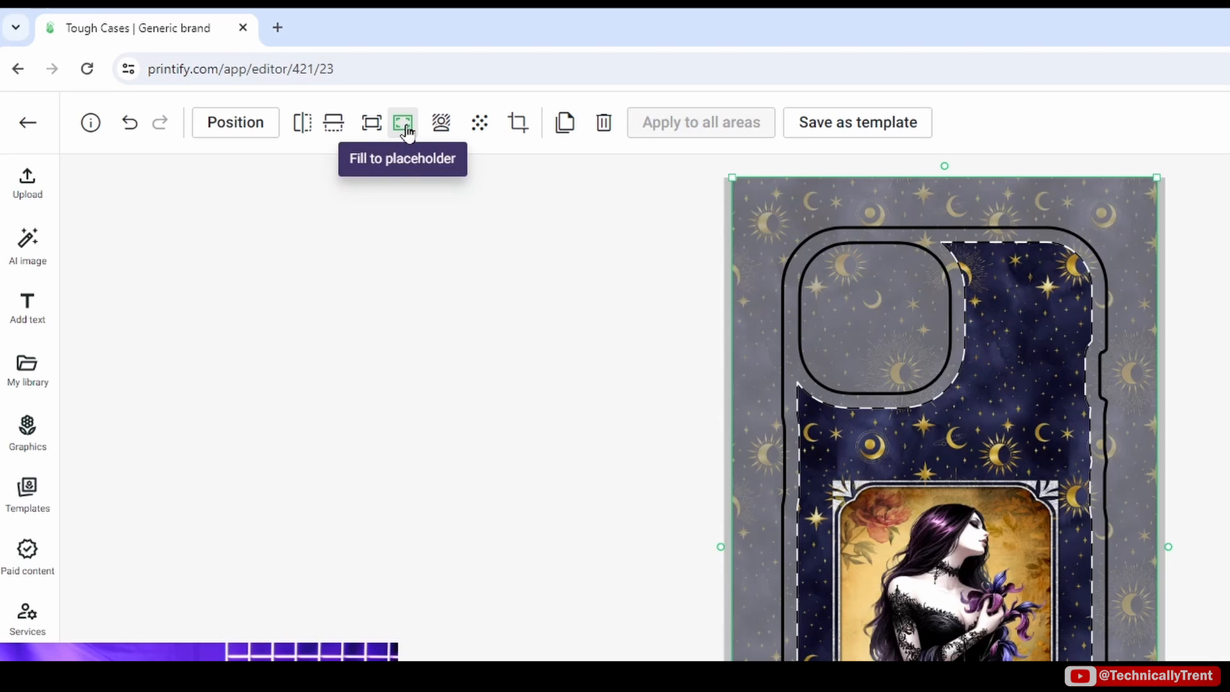
pyautogui.click(405, 125)
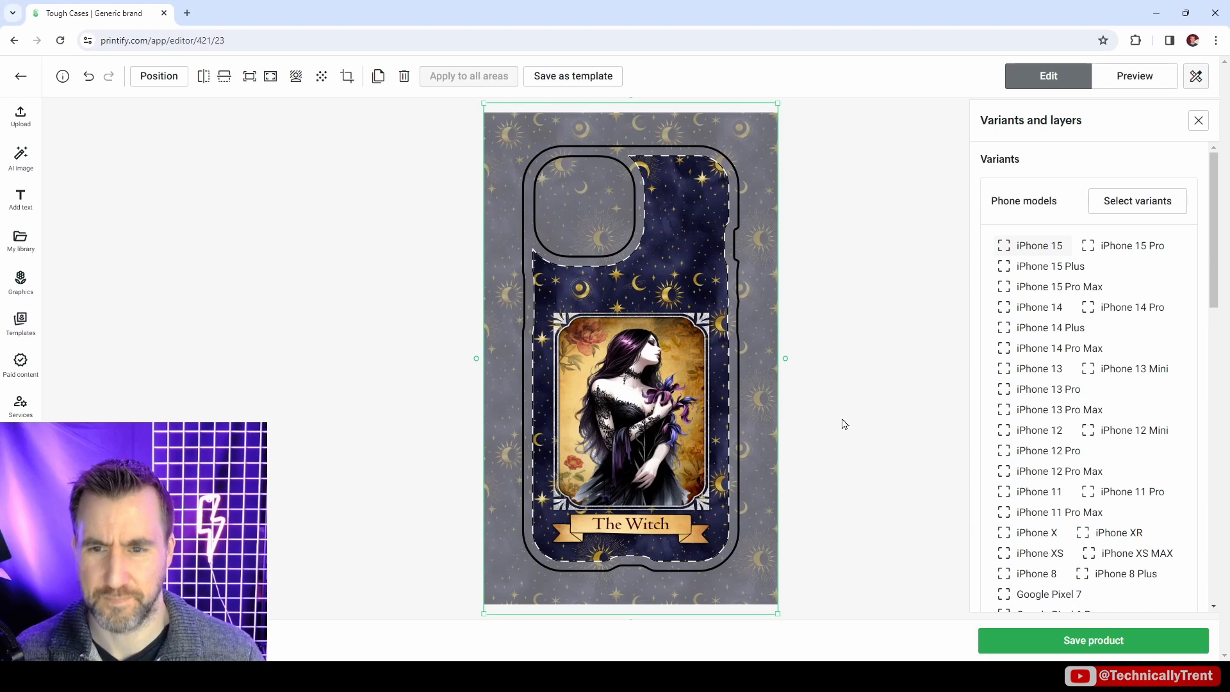
# Preview the case mockup and check how the design fits the iPhone 15, 14 and 13 models.
pyautogui.click(1118, 80)
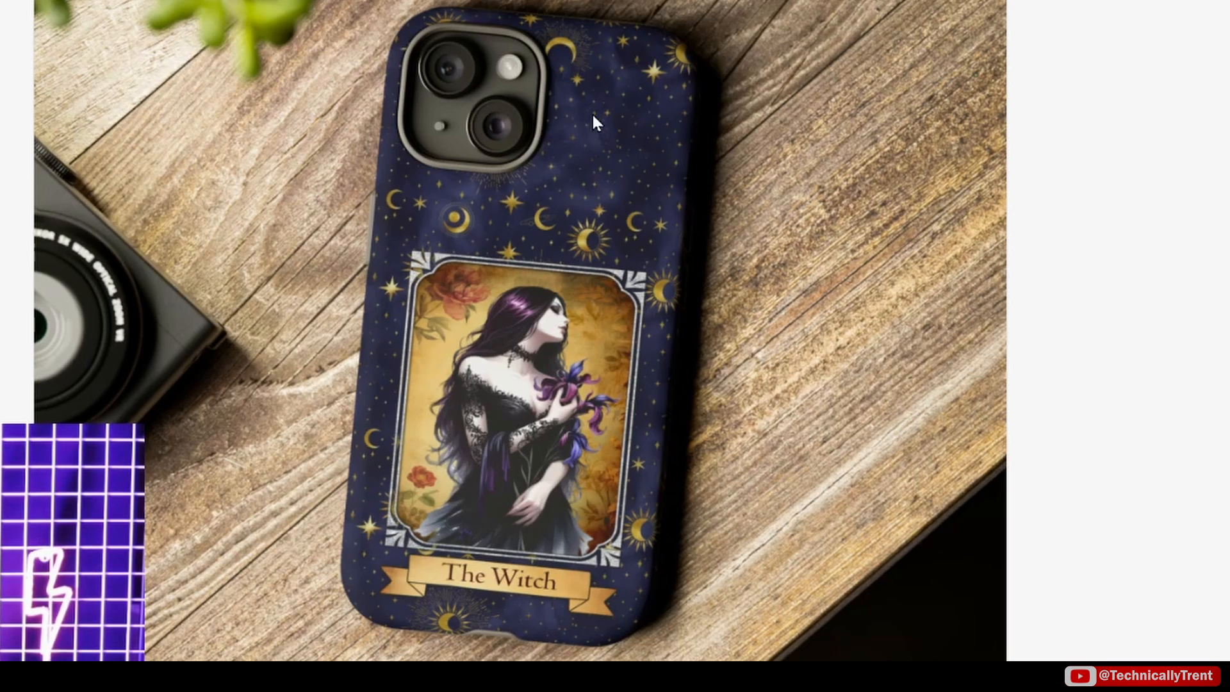
pyautogui.click(1077, 118)
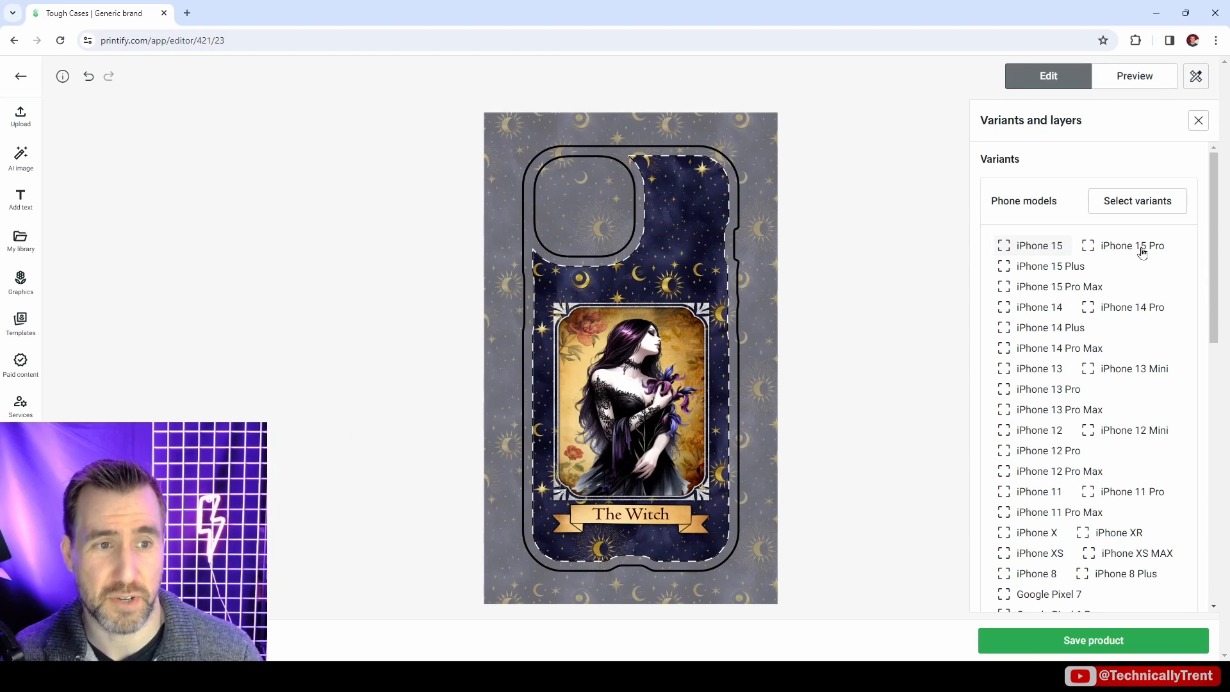
pyautogui.click(739, 301)
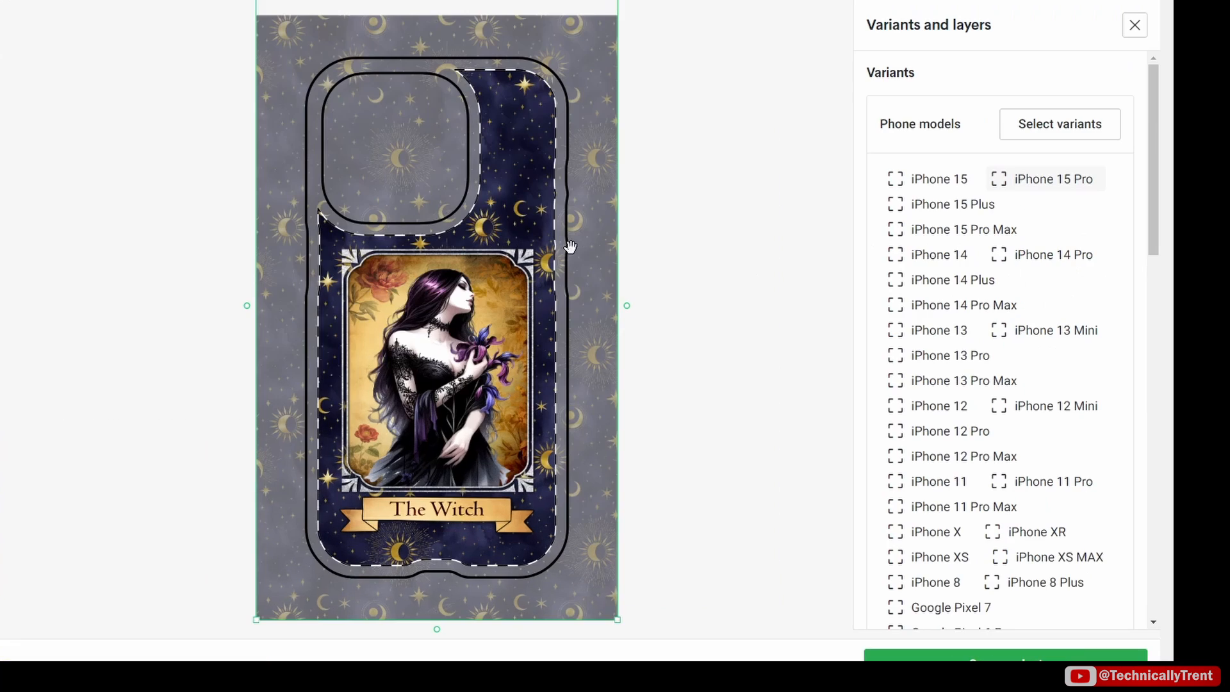
pyautogui.click(953, 206)
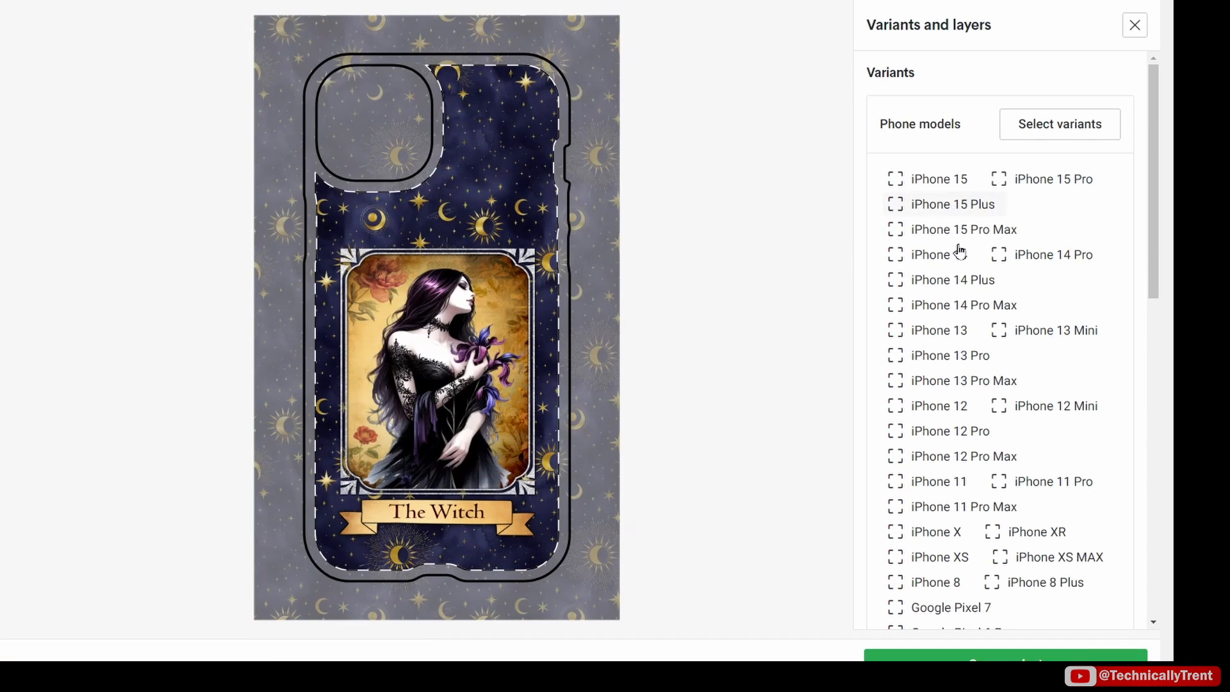
pyautogui.click(955, 239)
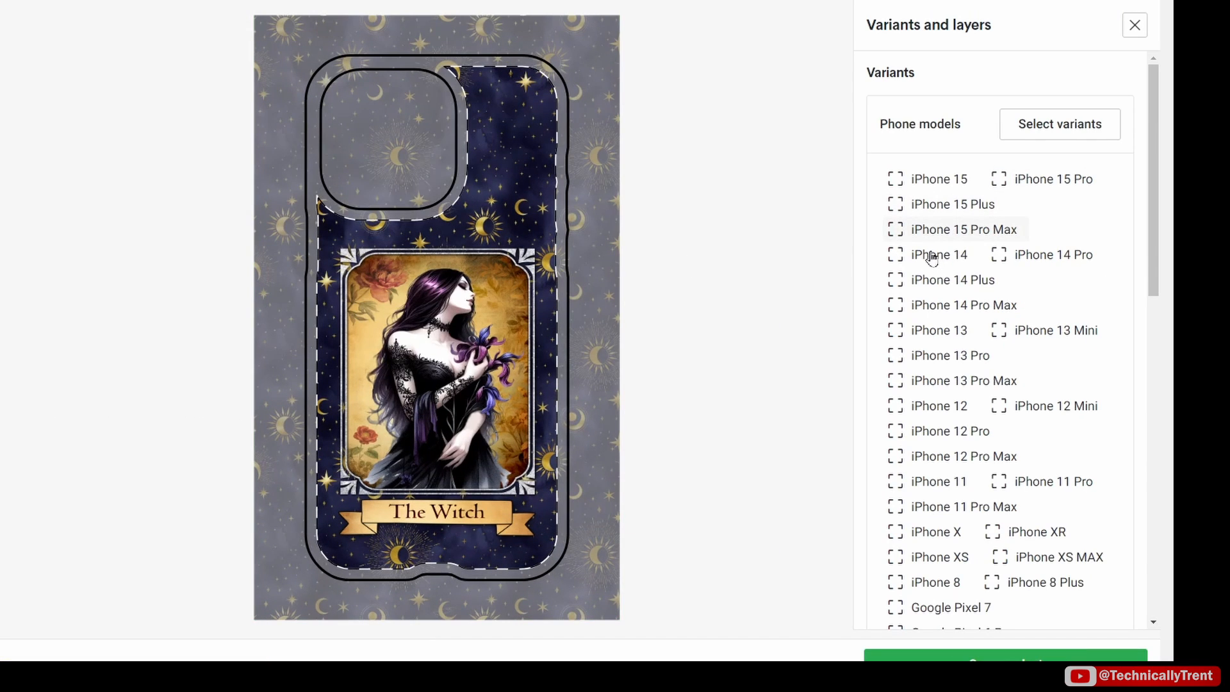
pyautogui.click(932, 256)
pyautogui.click(1054, 264)
pyautogui.click(939, 329)
pyautogui.scroll(-1, 1156, 171)
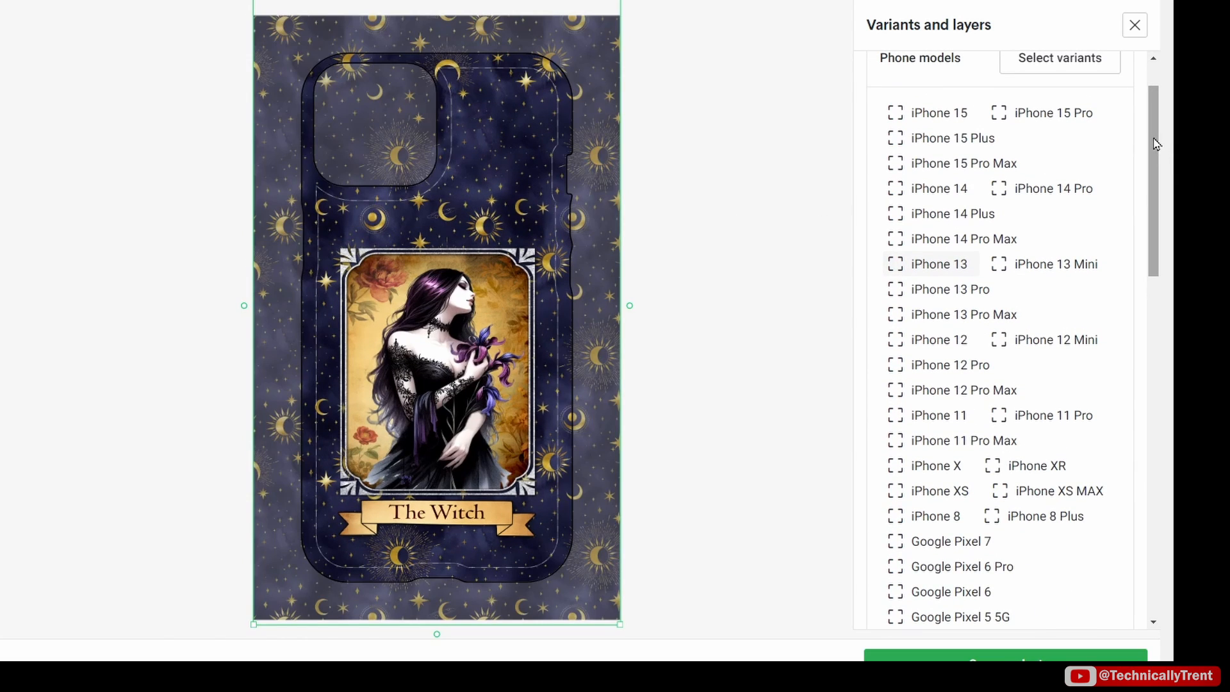
# Make a specific design for the iPhone 13, enlarge the artwork to about 4.63 × 8.06 in, reposition it, and preview the mockup.
pyautogui.moveTo(1156, 143); pyautogui.dragTo(1161, 395)
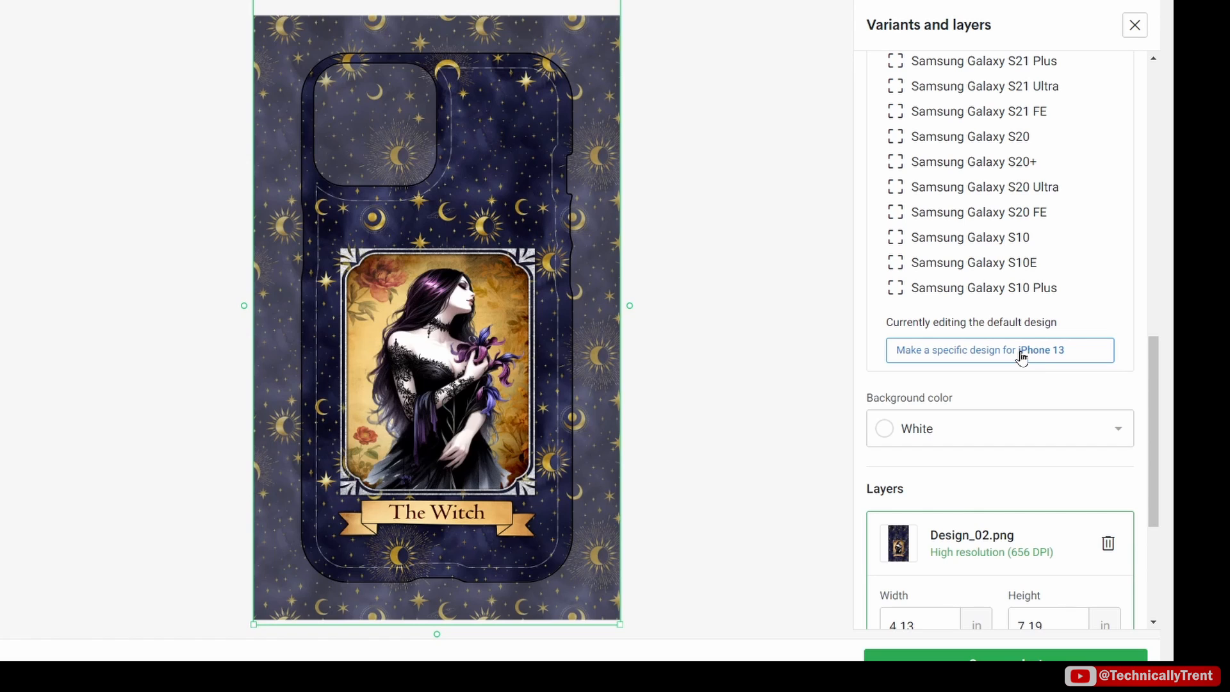
pyautogui.click(1021, 356)
pyautogui.moveTo(620, 623); pyautogui.dragTo(716, 634)
pyautogui.moveTo(633, 443); pyautogui.dragTo(626, 424)
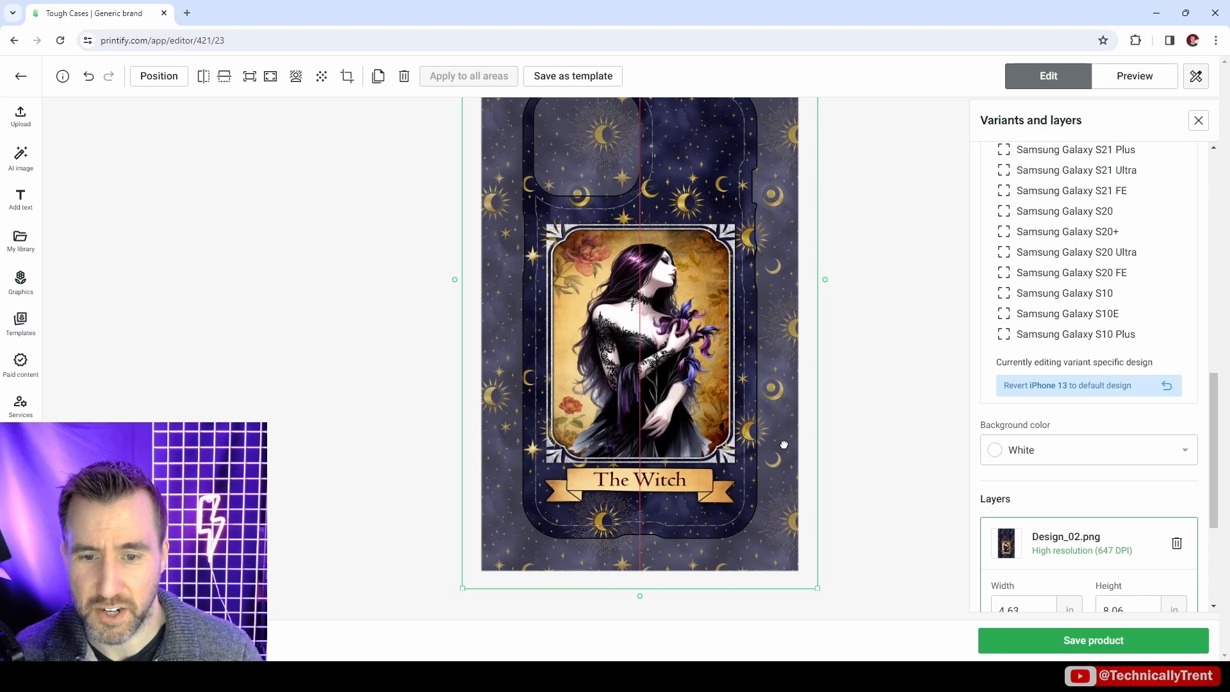
pyautogui.click(1133, 77)
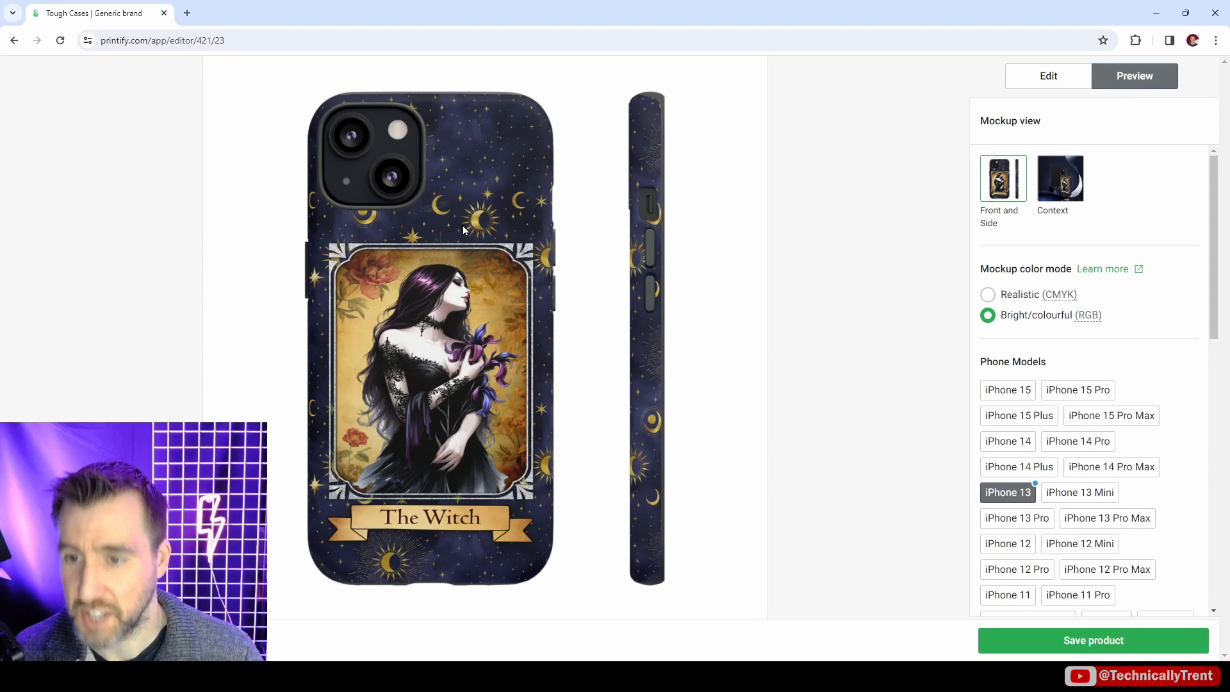
pyautogui.click(1060, 84)
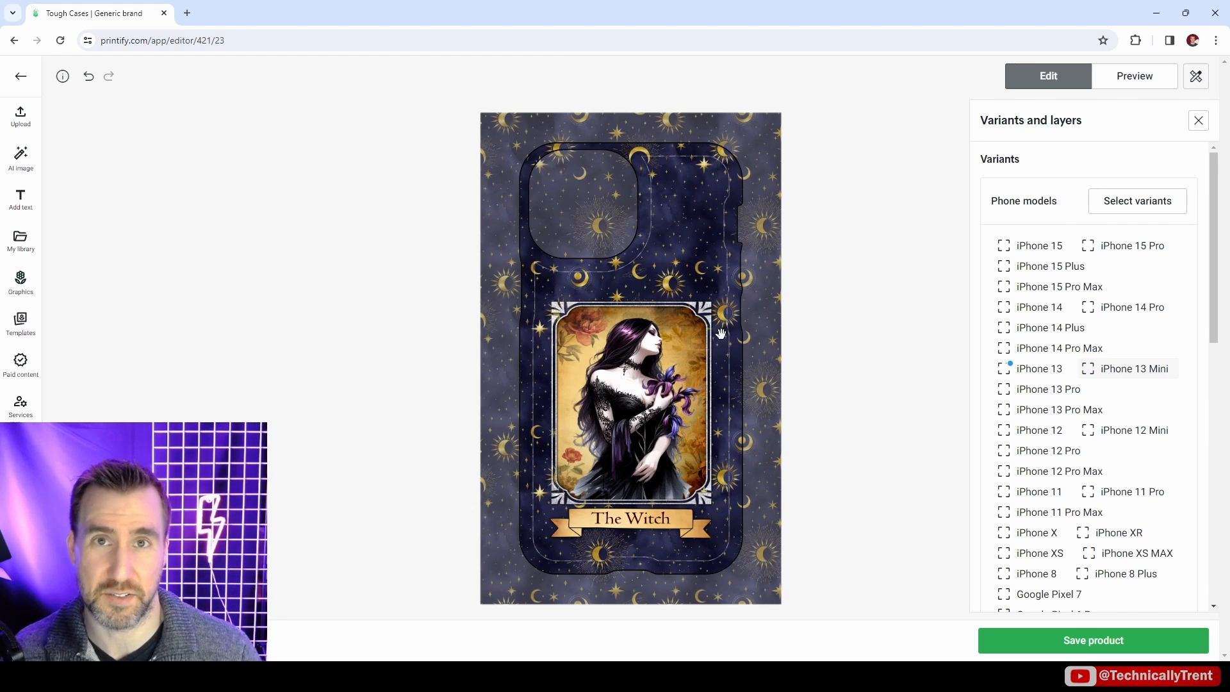
# Make specific designs for the Samsung Galaxy S23 and S23 Ultra, shifting the artwork slightly down from the camera cutout.
pyautogui.scroll(-5, 1089, 359)
pyautogui.click(1092, 356)
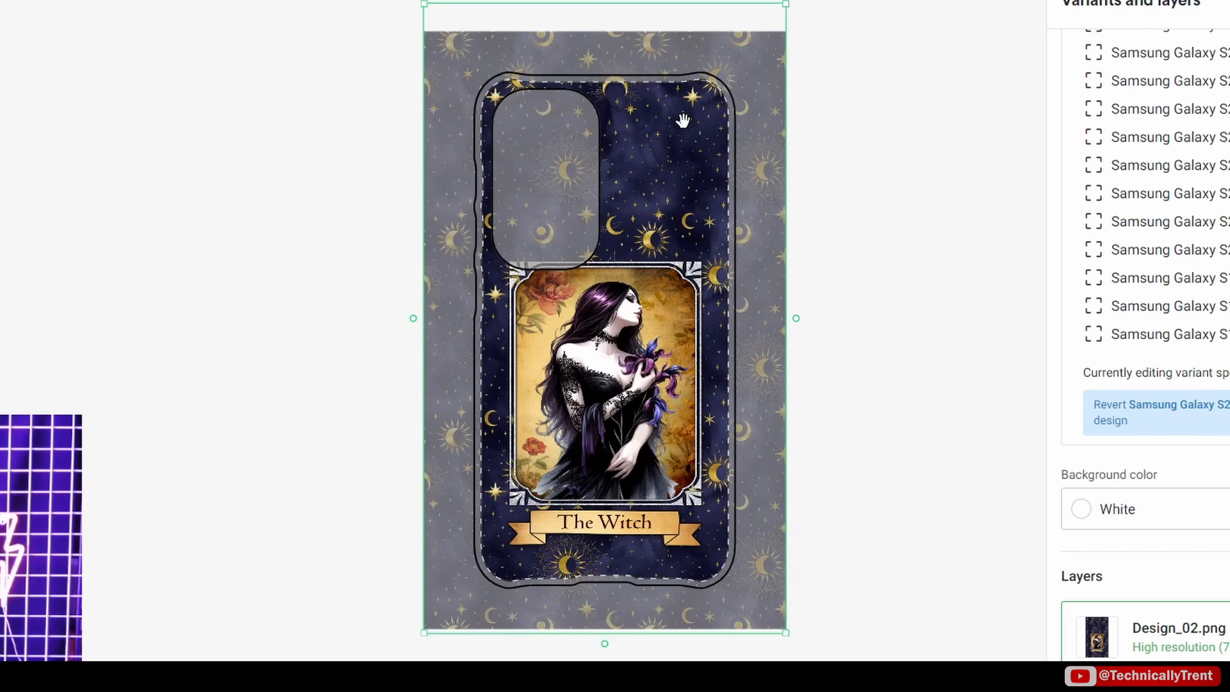
pyautogui.moveTo(705, 208); pyautogui.dragTo(704, 210)
pyautogui.moveTo(684, 135); pyautogui.dragTo(684, 138)
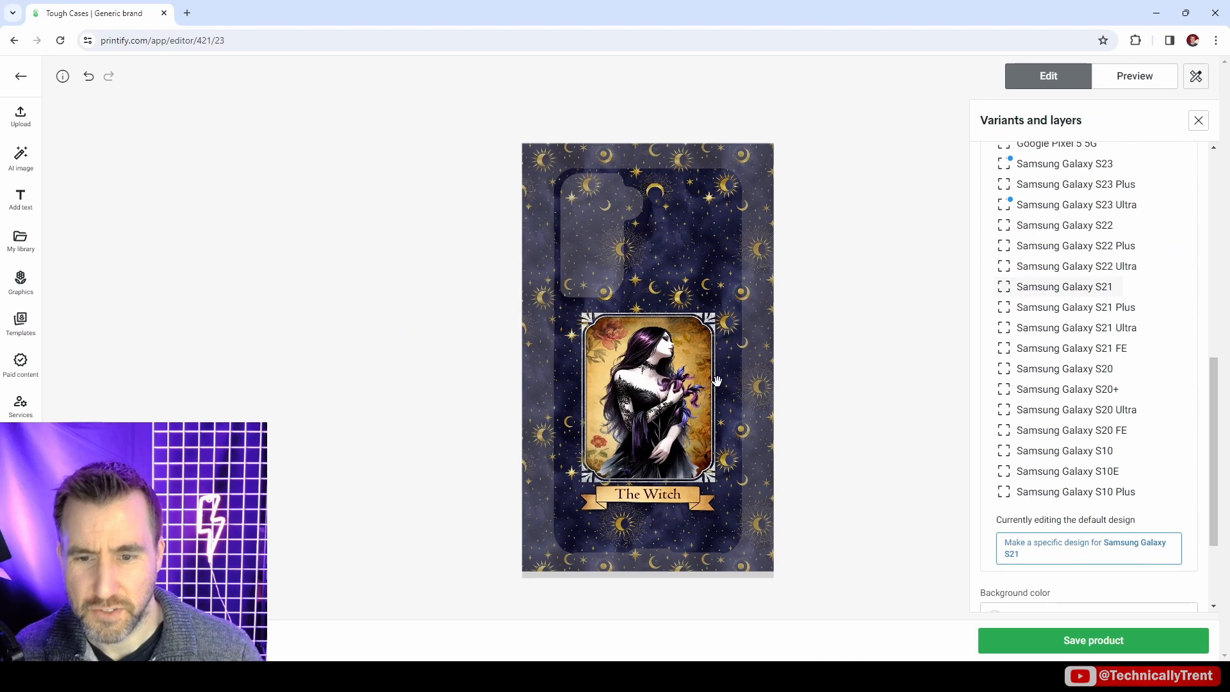
# Make a specific design for the Samsung Galaxy S21, enlarge the artwork to about 4.68 × 8.15 in, and adjust its placement after previewing.
pyautogui.click(661, 343)
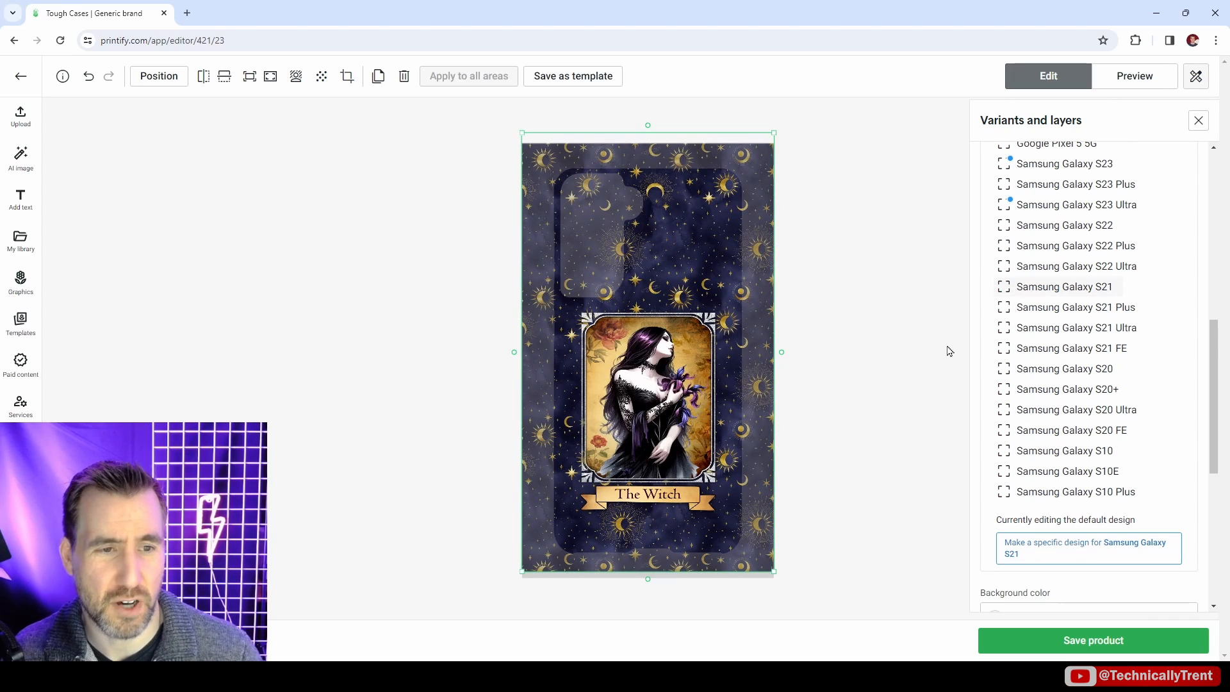
pyautogui.click(1108, 559)
pyautogui.moveTo(777, 229); pyautogui.dragTo(811, 157)
pyautogui.click(1135, 76)
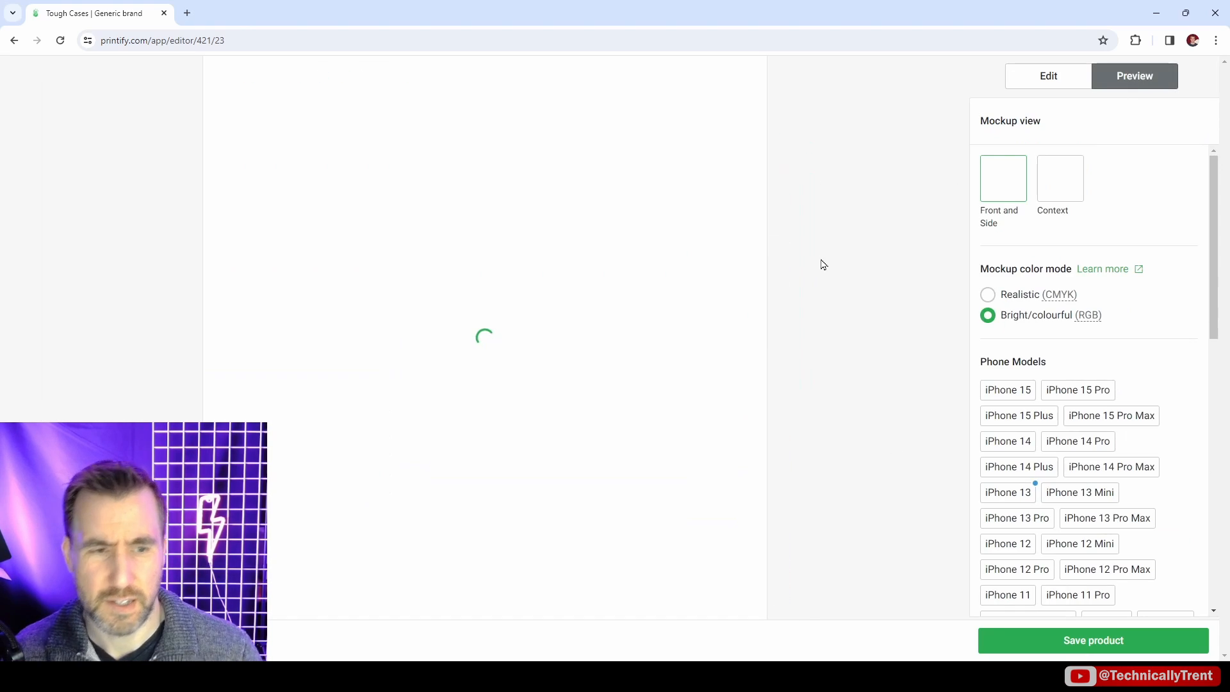
pyautogui.click(1049, 76)
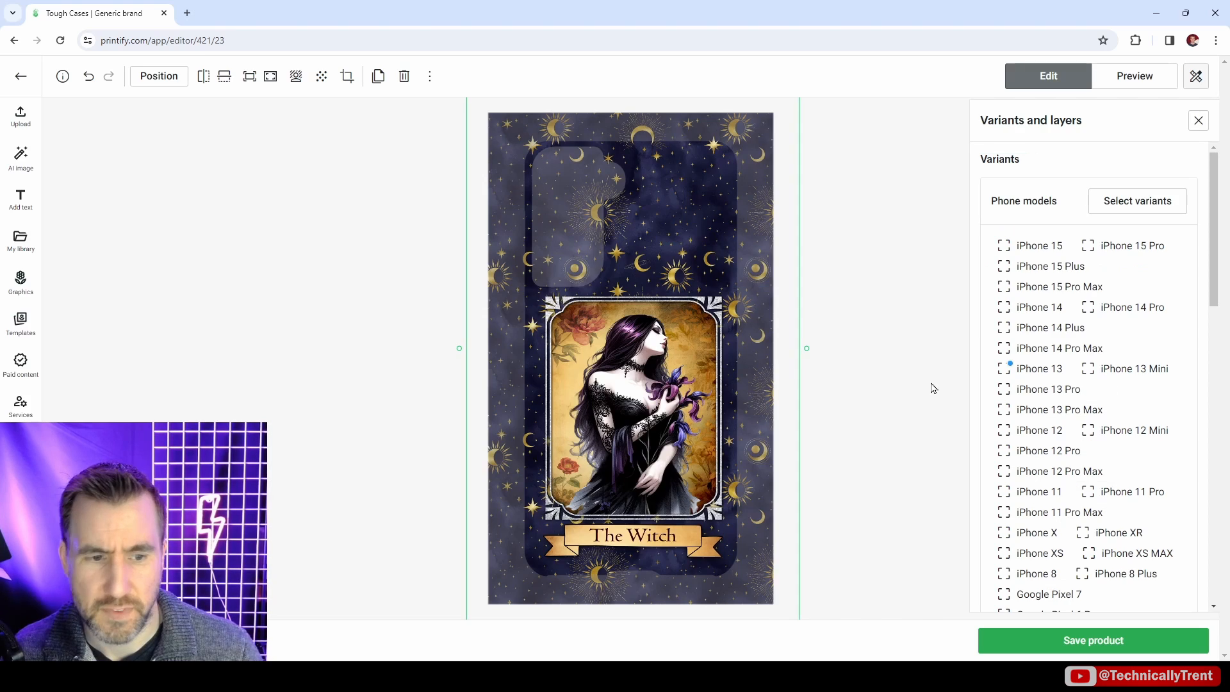
pyautogui.moveTo(668, 319); pyautogui.dragTo(664, 309)
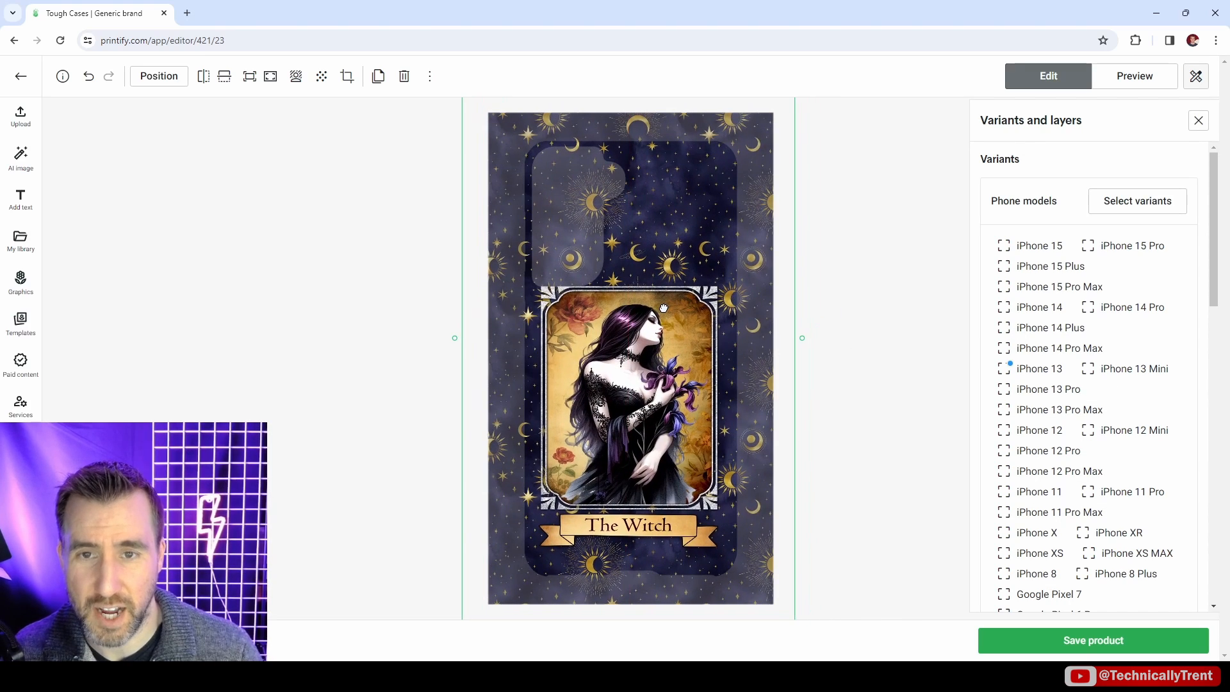
# Centre the Samsung Galaxy S21 artwork horizontally, move it down to a top position of about -10.99%, and preview the mockup.
pyautogui.scroll(-10, 1098, 403)
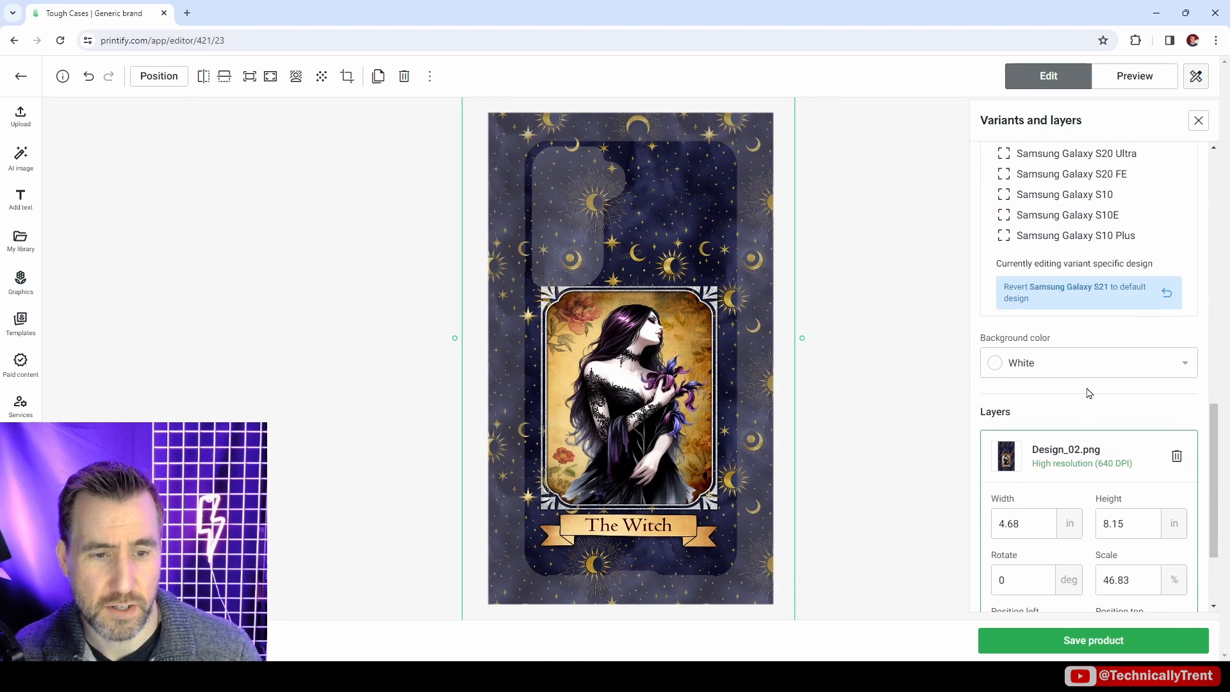
pyautogui.scroll(-3, 1089, 393)
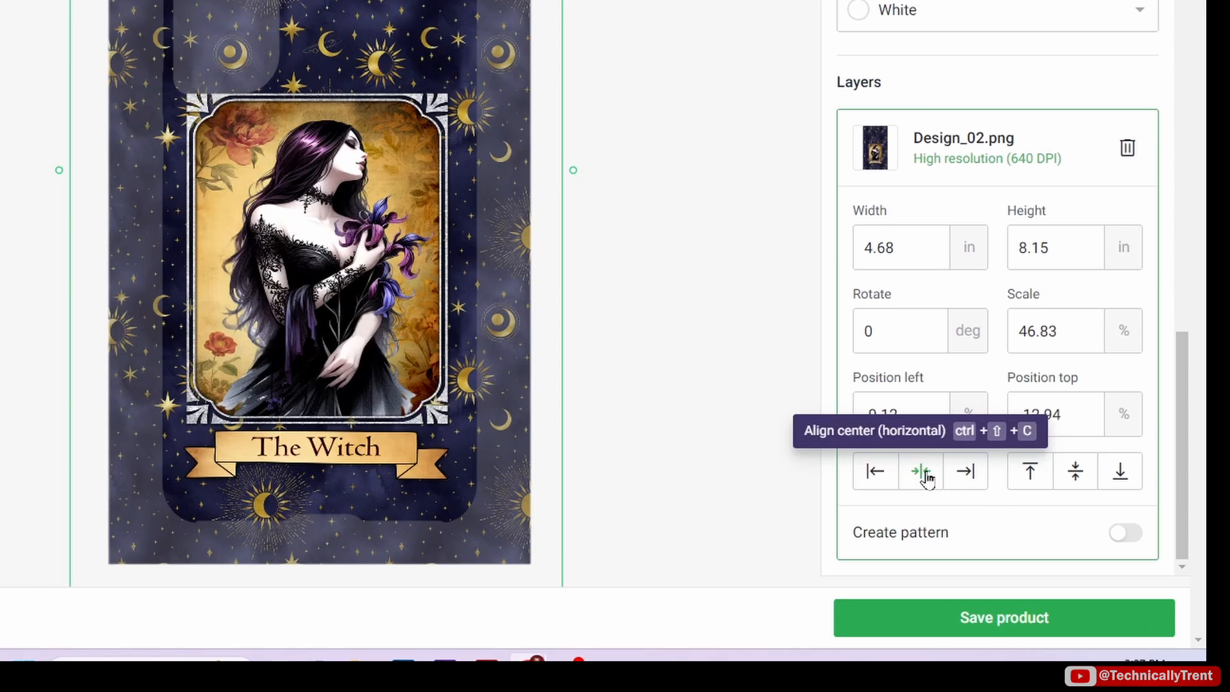
pyautogui.click(922, 473)
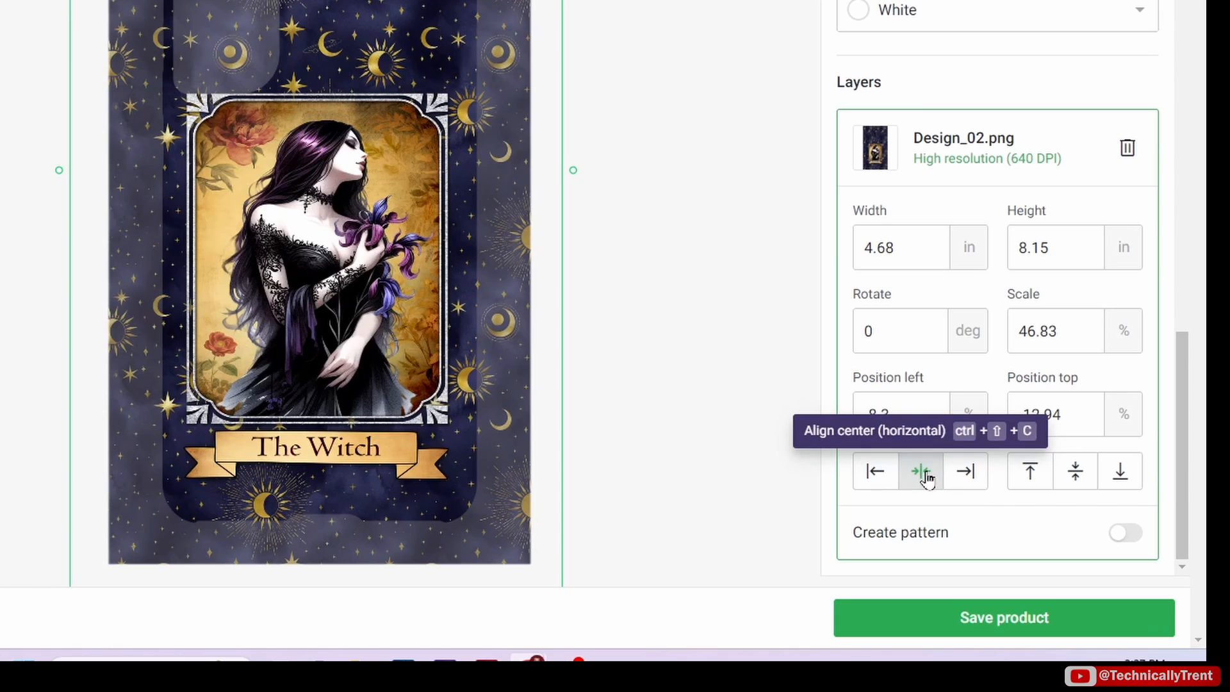
pyautogui.moveTo(435, 26); pyautogui.dragTo(435, 39)
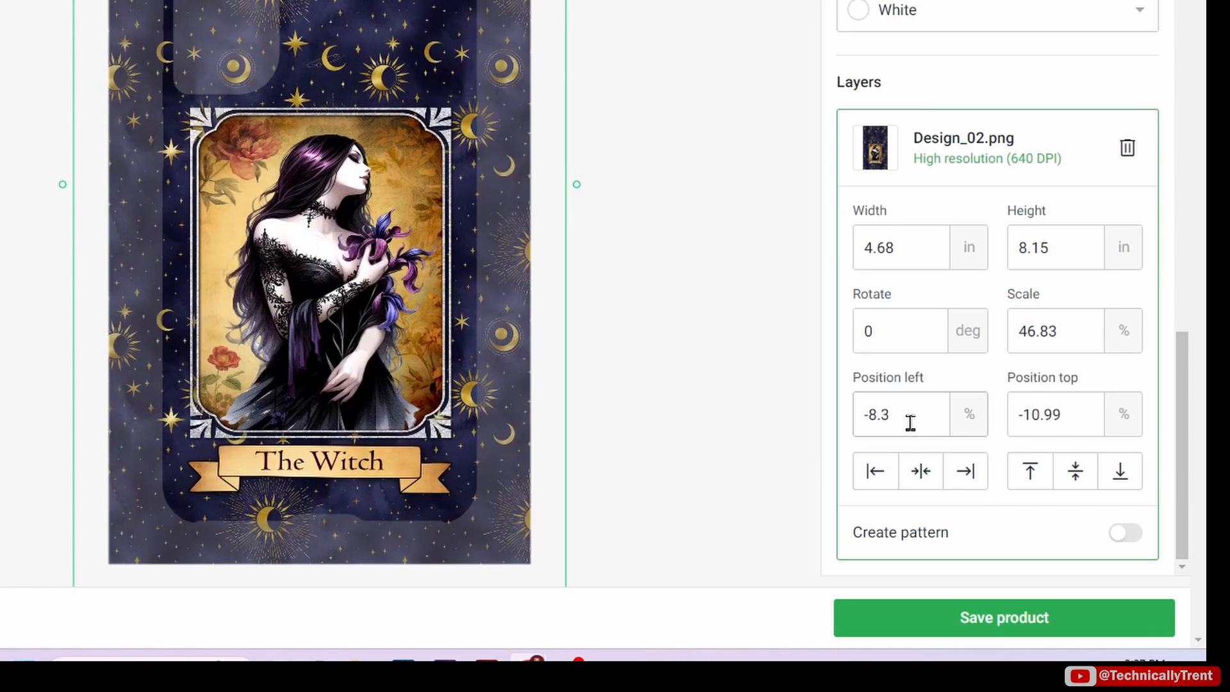
pyautogui.click(921, 473)
pyautogui.scroll(3, 1017, 28)
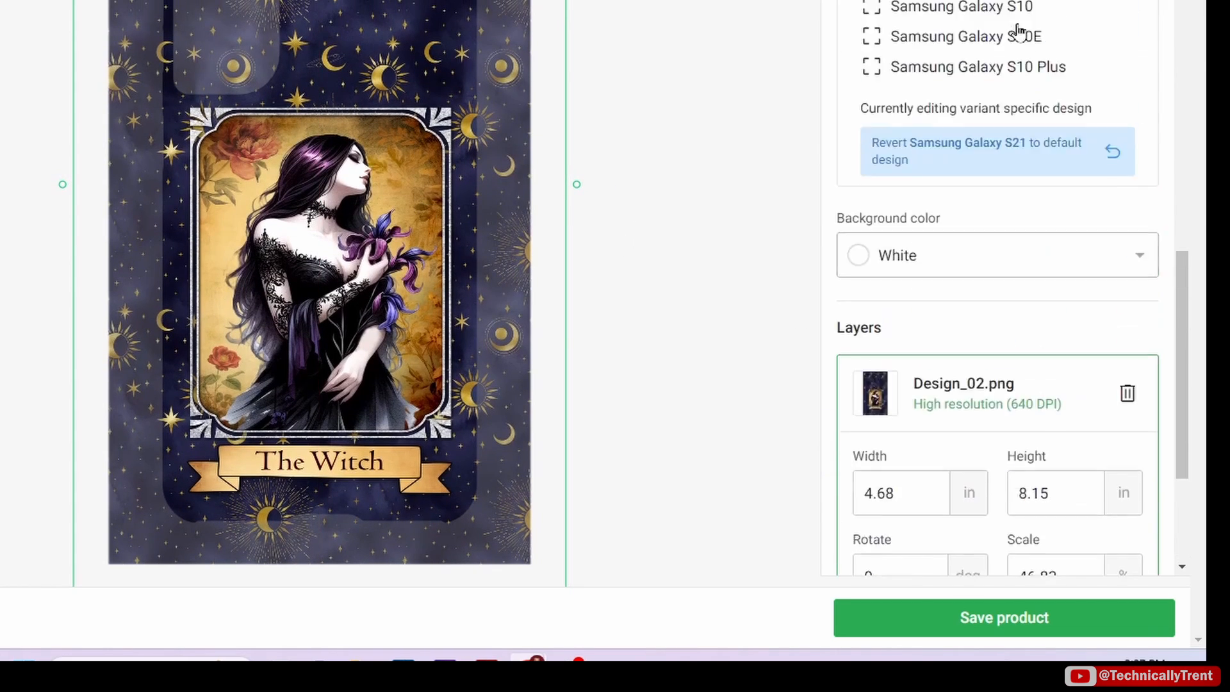
pyautogui.click(1135, 76)
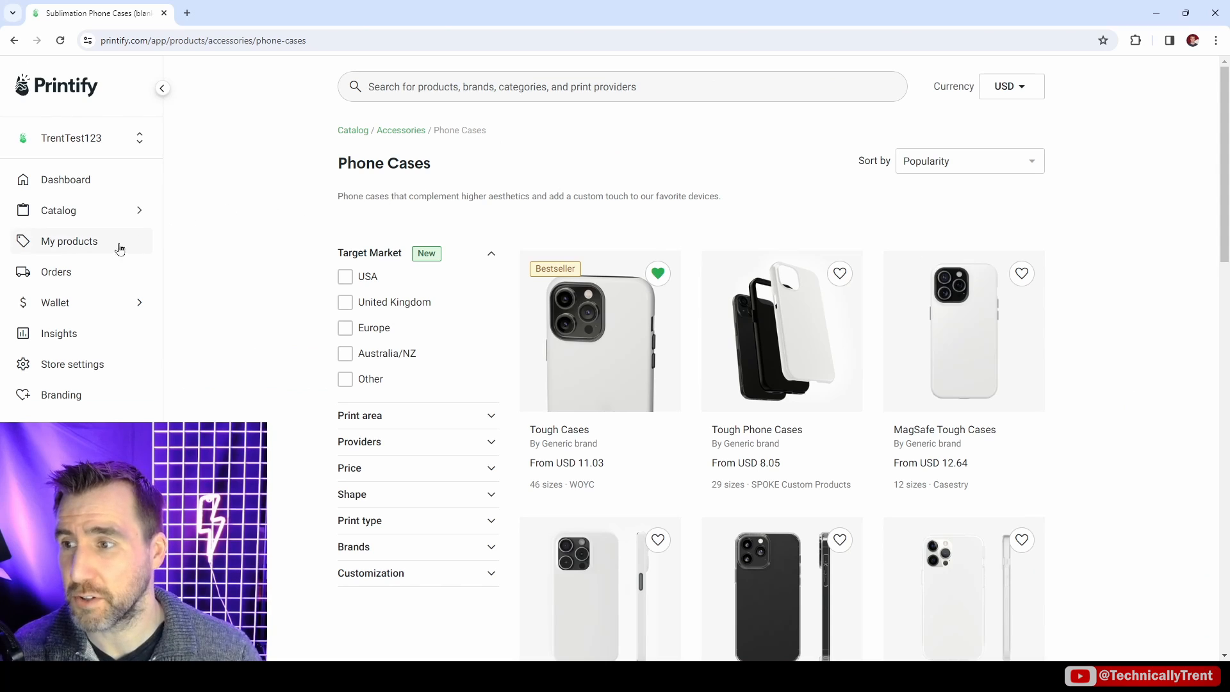
# Create a manual order and add the "The Witch" Tough Cases product for the Samsung Galaxy S23 Plus.
pyautogui.click(55, 274)
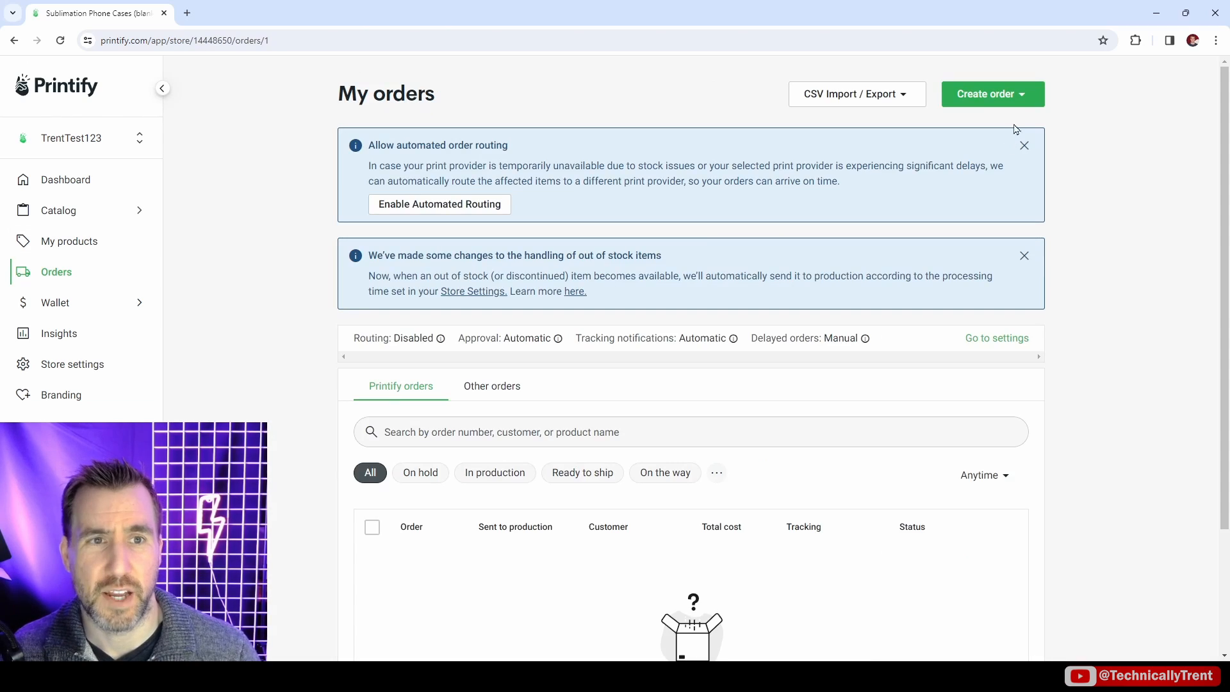
pyautogui.click(1019, 100)
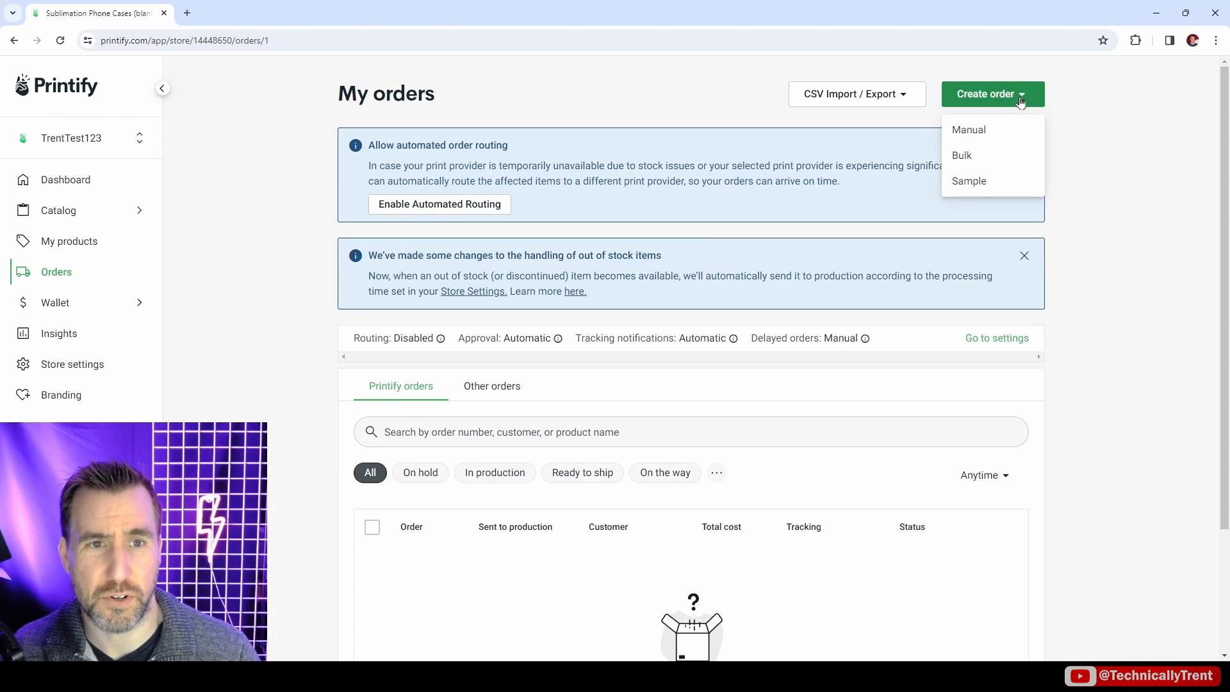
pyautogui.click(984, 136)
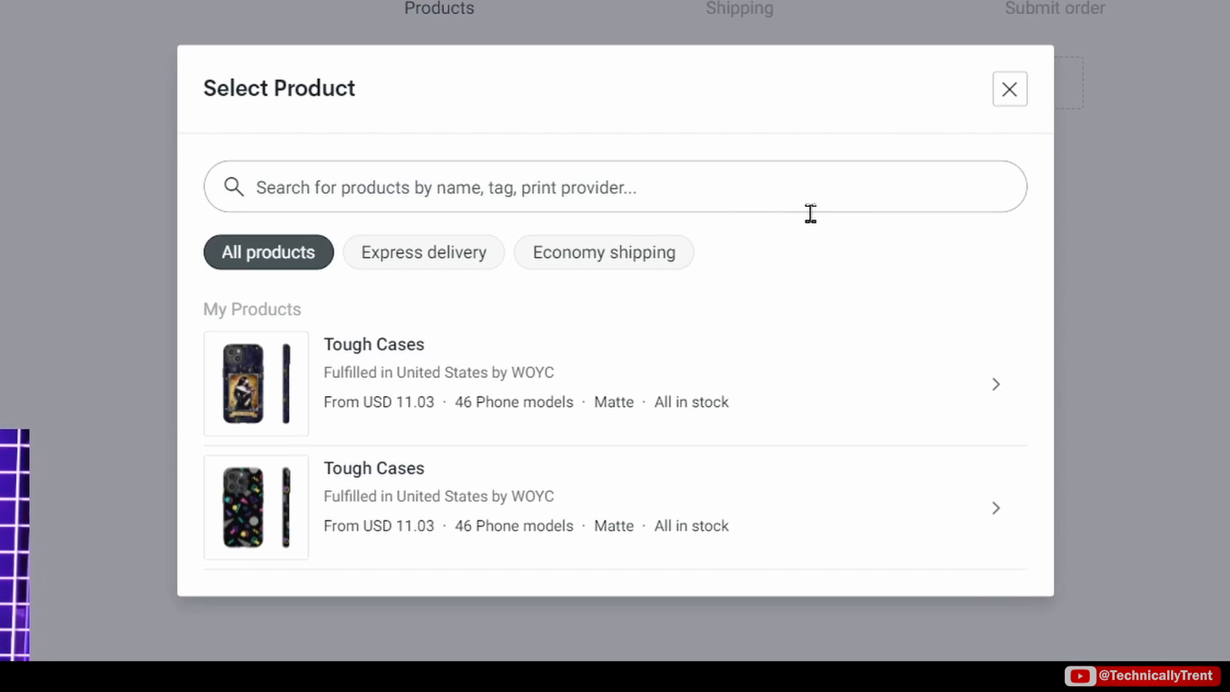
pyautogui.click(356, 372)
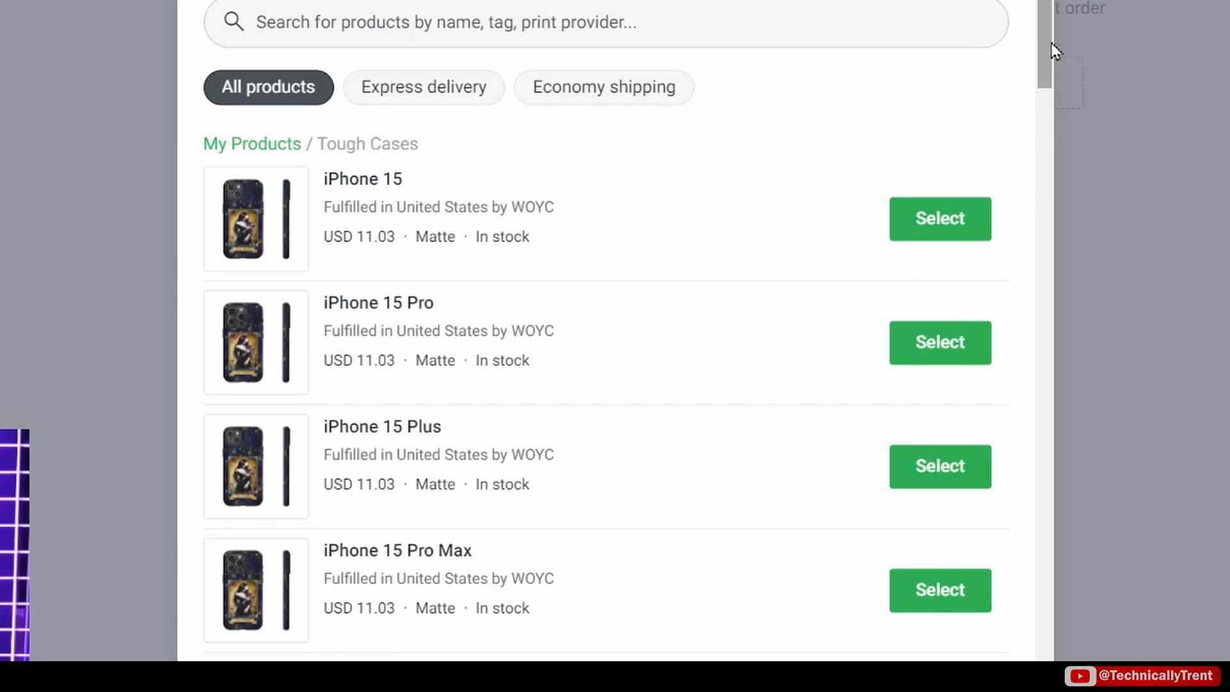
pyautogui.moveTo(1048, 35); pyautogui.dragTo(1036, 477)
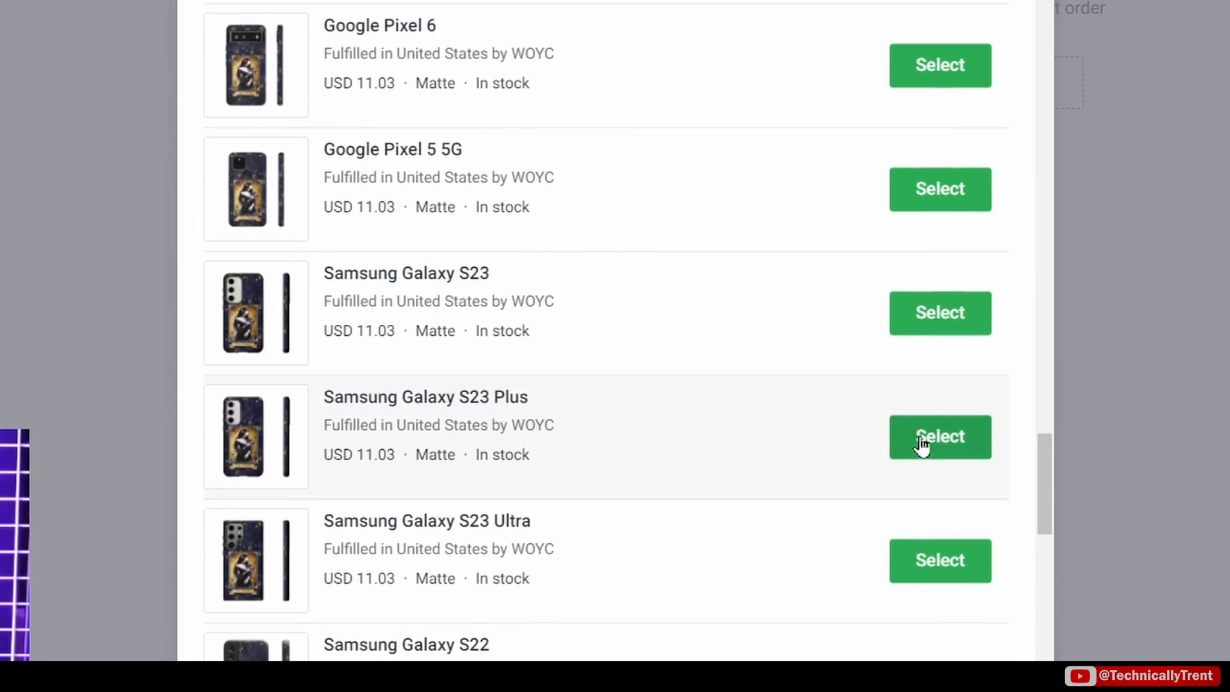
pyautogui.click(946, 445)
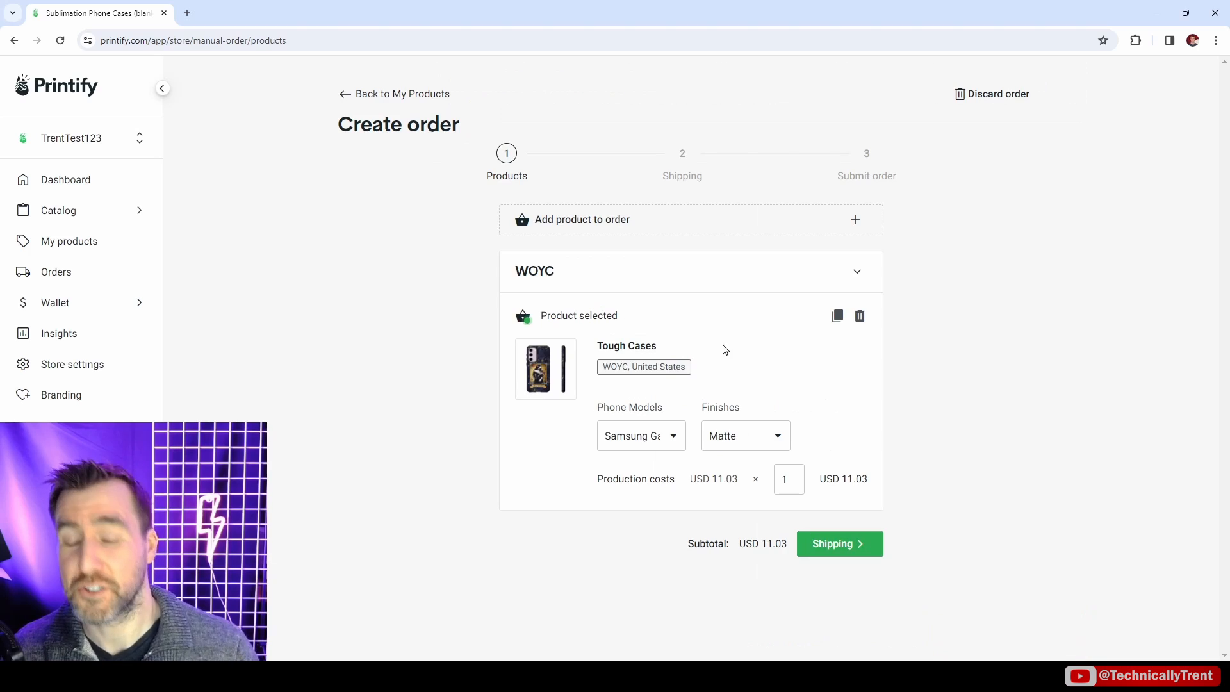